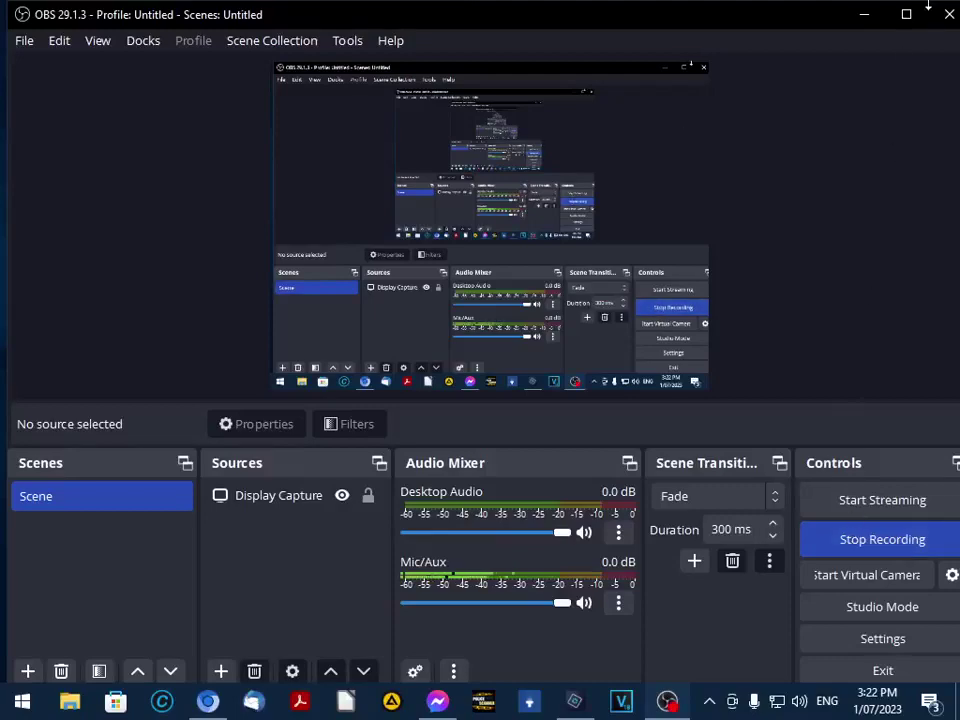
Minimize the OBS Studio window so the Windows desktop shows while recording continues.
left_click(866, 22)
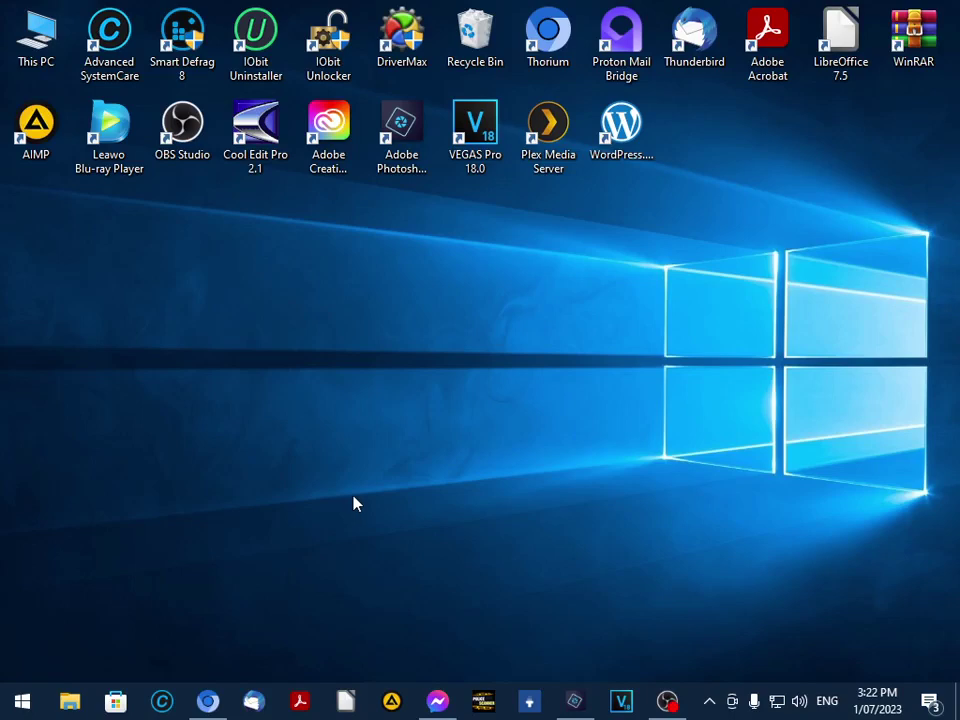
Bring up Photoshop Elements, check the Saturday Minimum Temperatures map, then return to Saturday Maximum Temperatures.
mouse_move(578, 708)
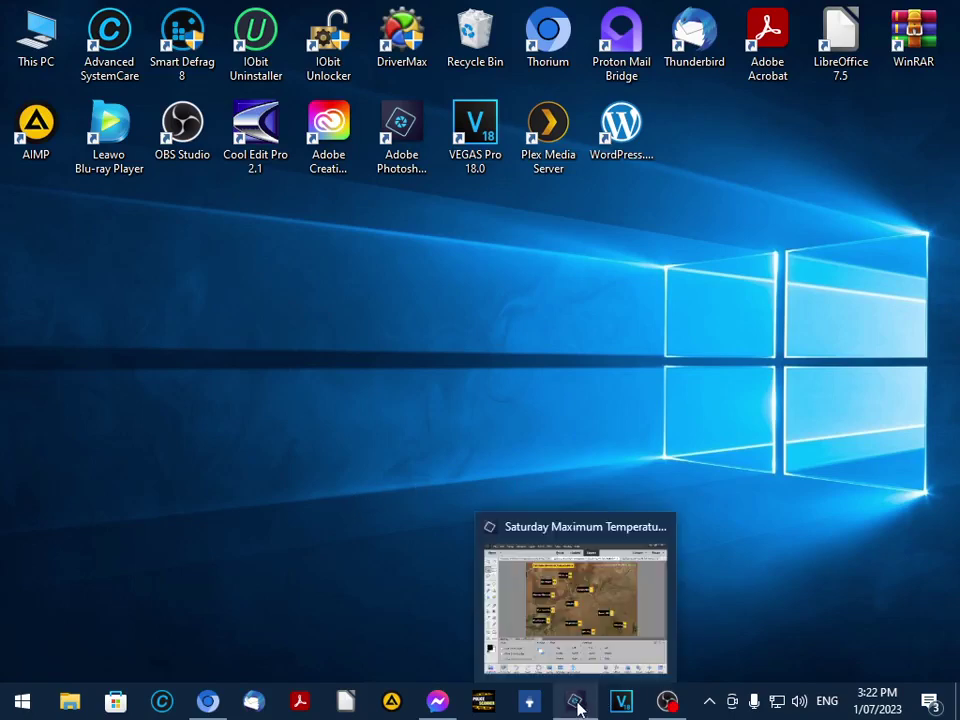
left_click(576, 705)
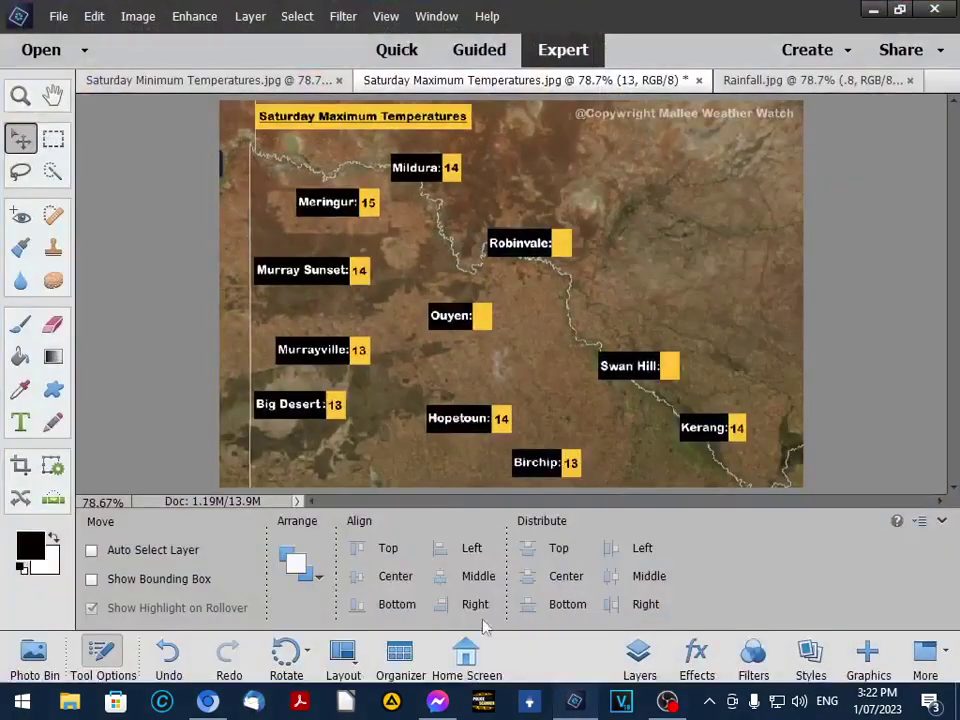
left_click(150, 84)
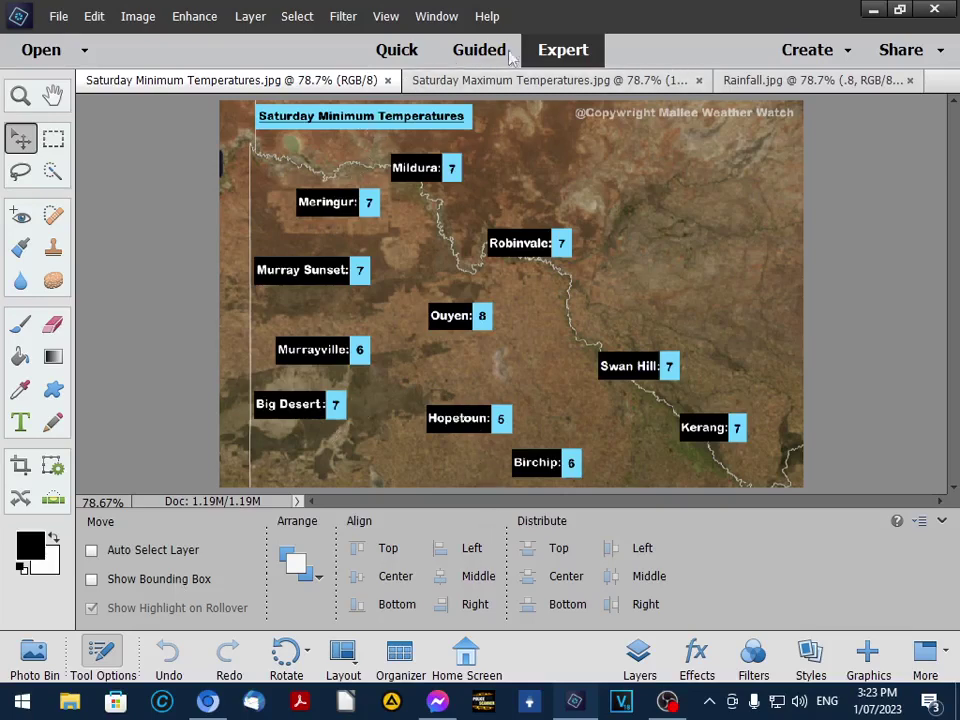
left_click(465, 88)
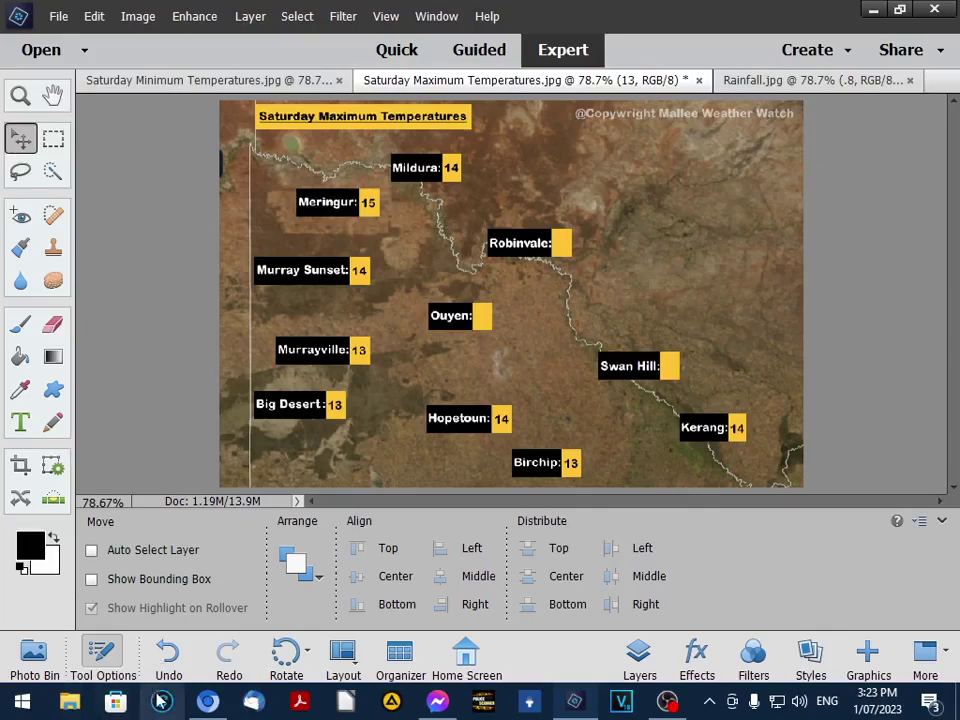
From Chrome's Robinvale page, open the Mildura station observations and scroll through Saturday's readings table.
left_click(206, 703)
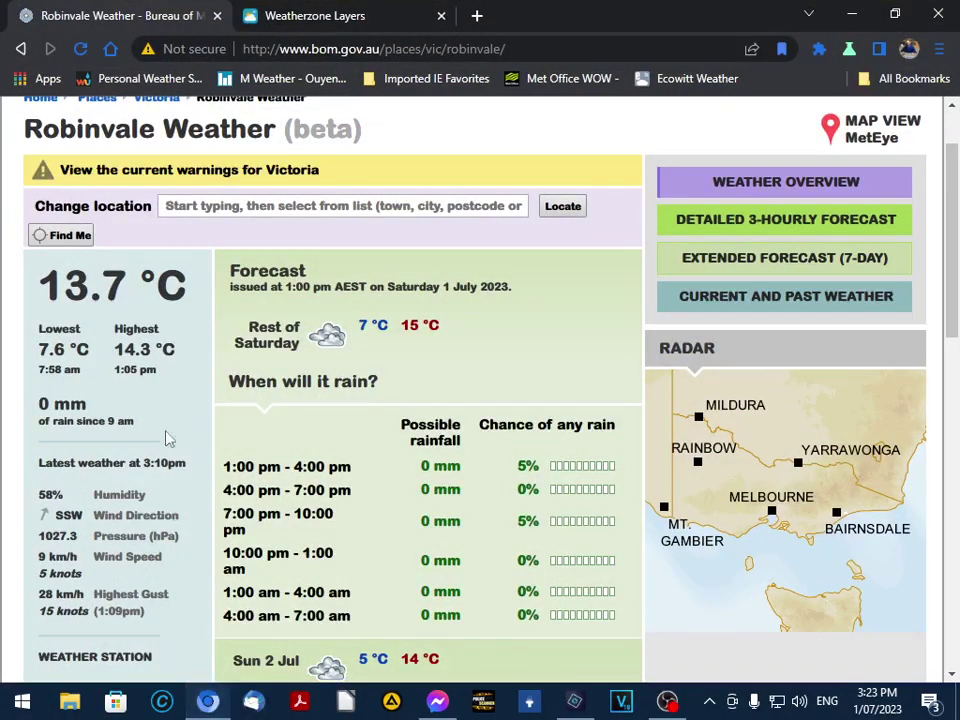
scroll(50, 345, "down", 3)
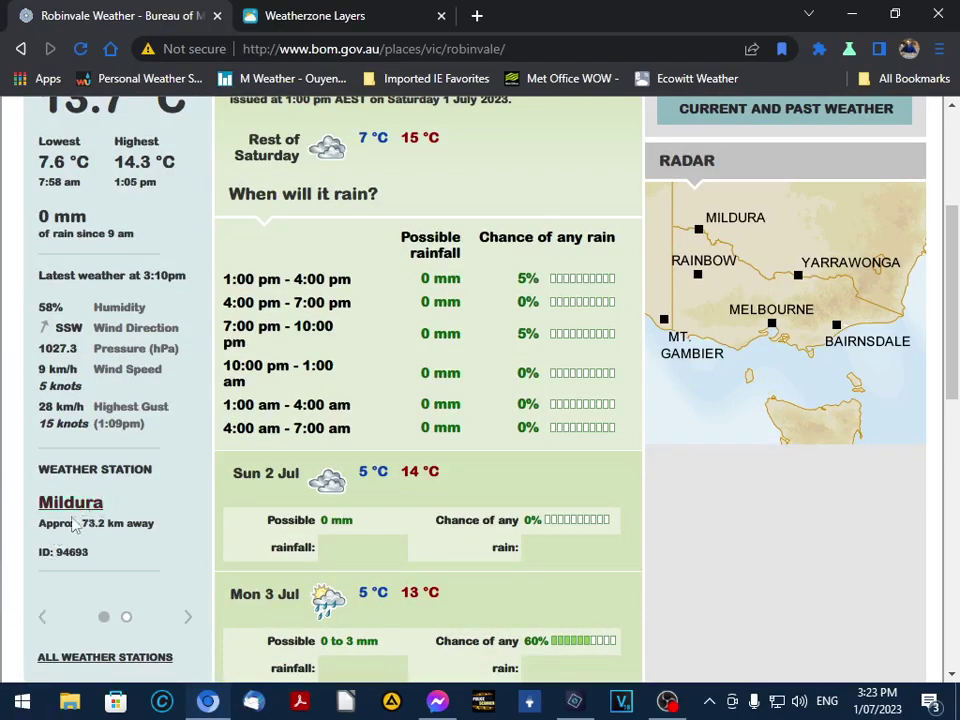
left_click(83, 508)
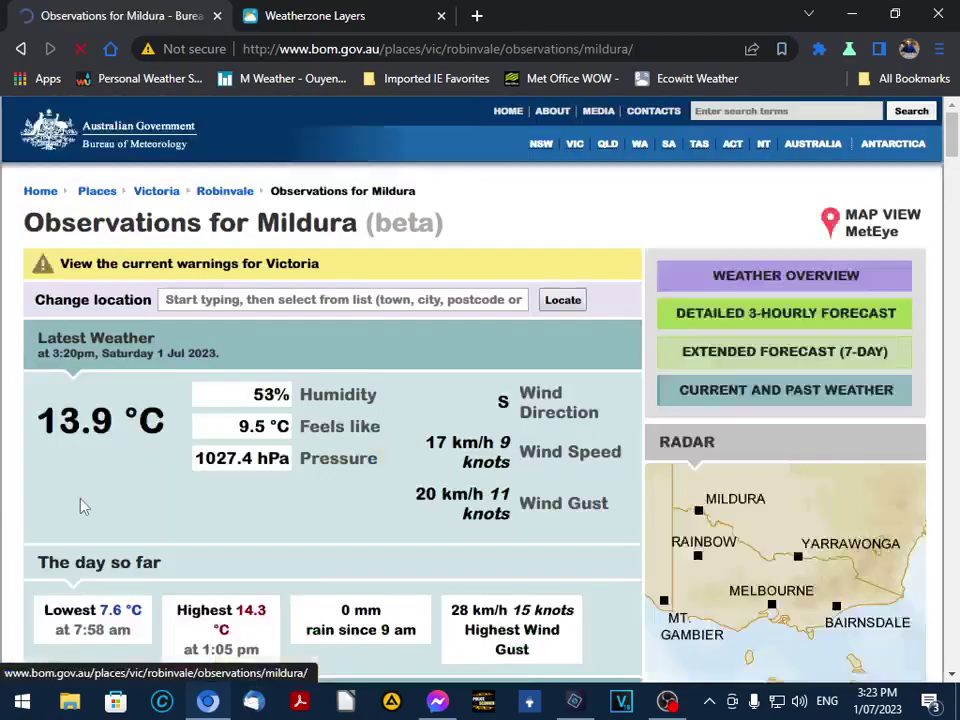
scroll(749, 457, "down", 10)
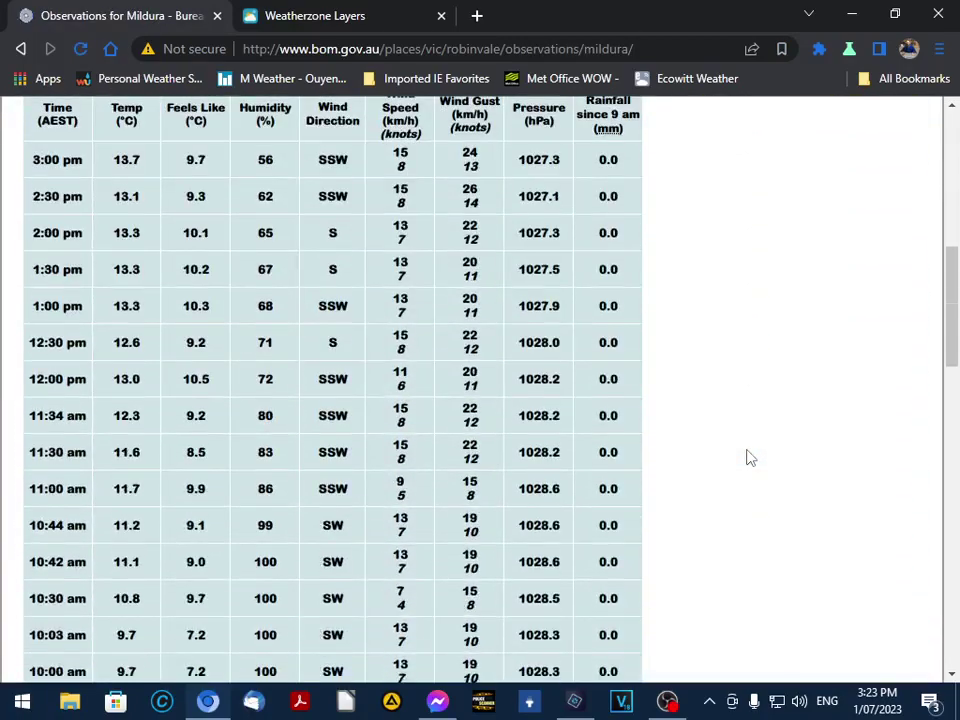
scroll(749, 457, "down", 3)
scroll(749, 457, "down", 2)
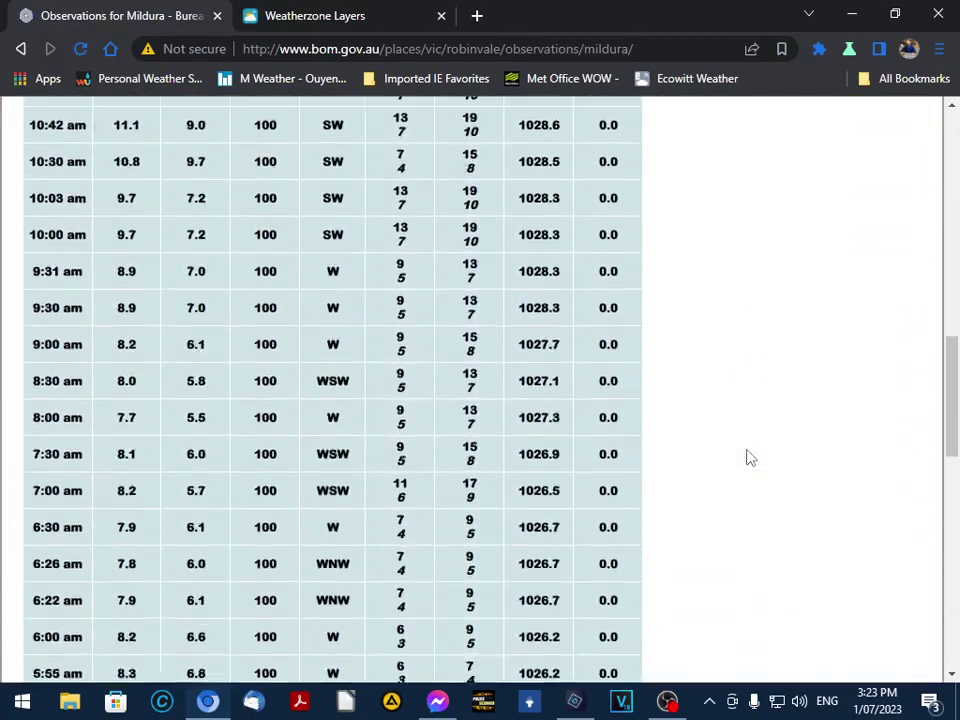
scroll(749, 457, "down", 4)
scroll(749, 457, "down", 2)
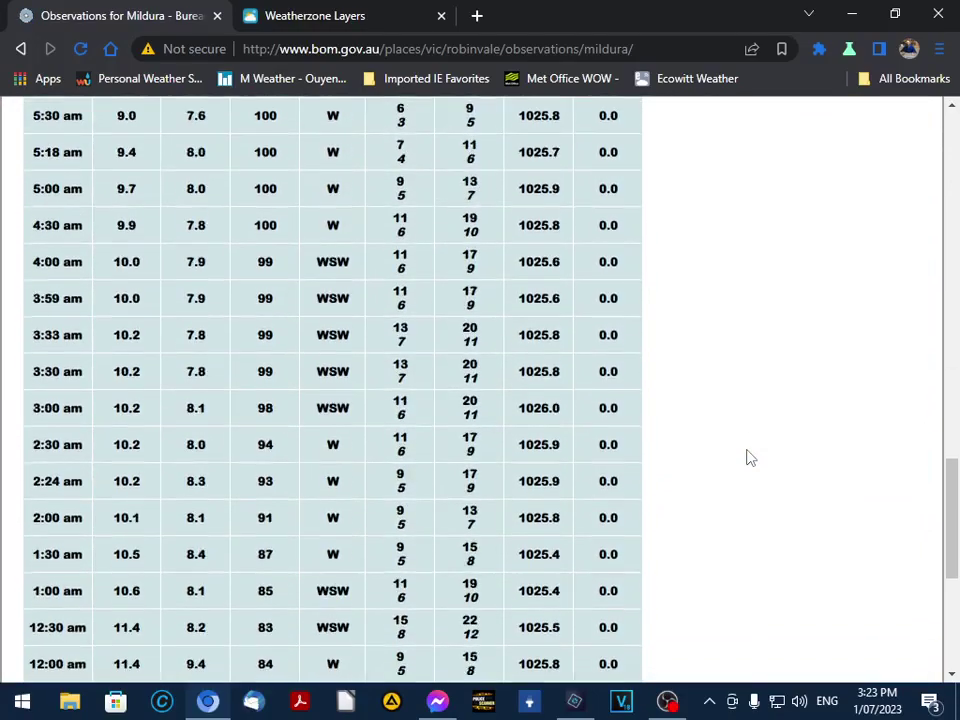
scroll(749, 457, "up", 3)
scroll(749, 457, "down", 5)
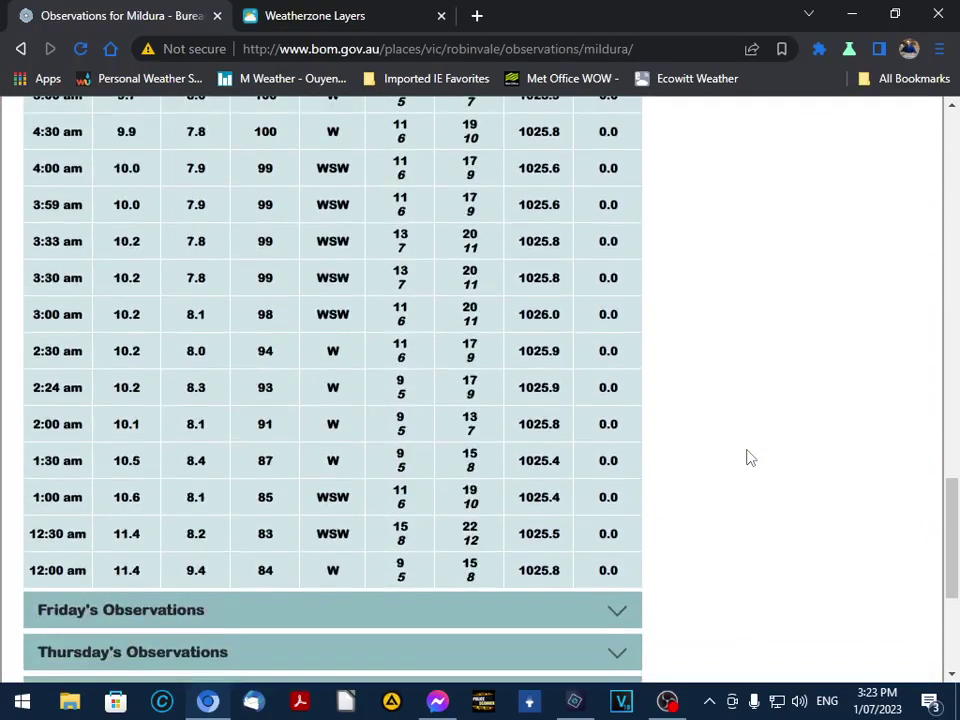
scroll(749, 457, "up", 3)
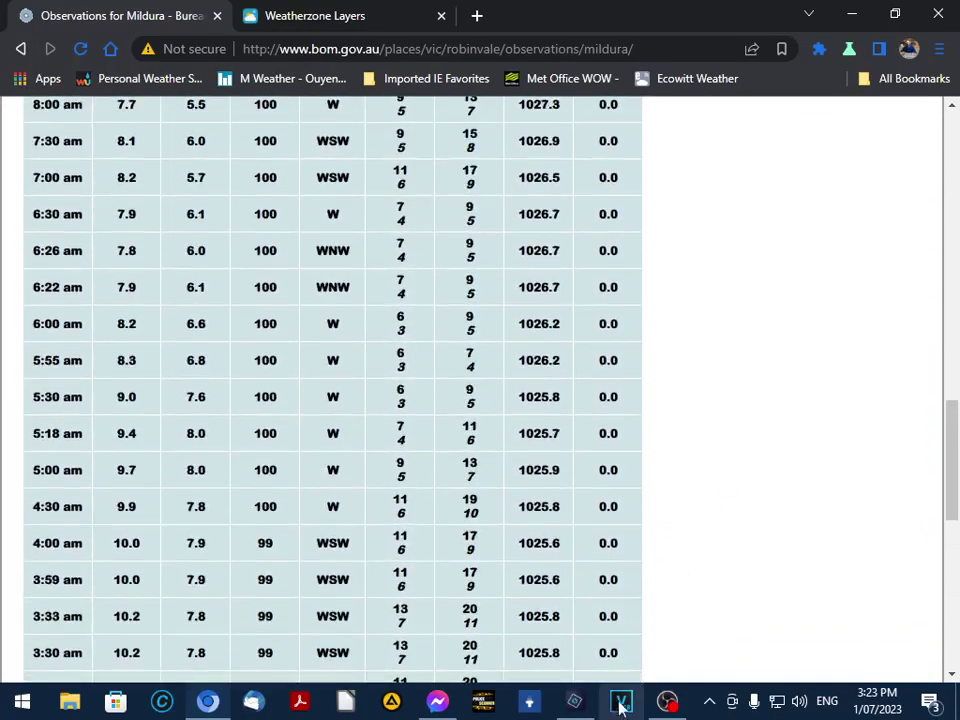
Enter 14 as Robinvale's value on the Saturday Maximum Temperatures map and nudge it slightly left.
left_click(574, 700)
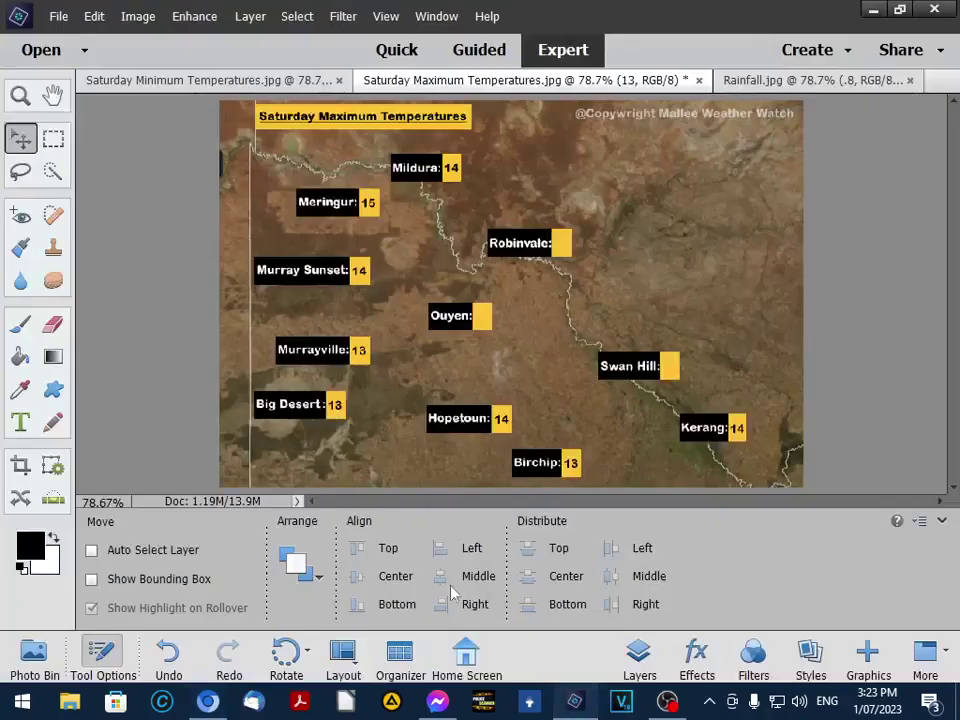
left_click(20, 421)
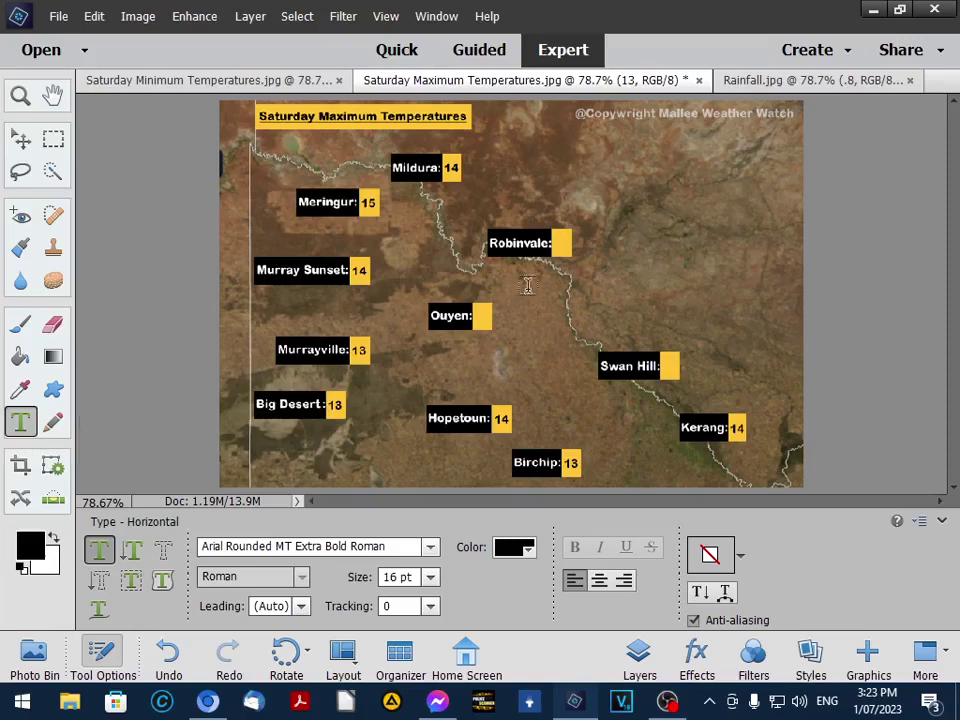
left_click(556, 243)
type("14")
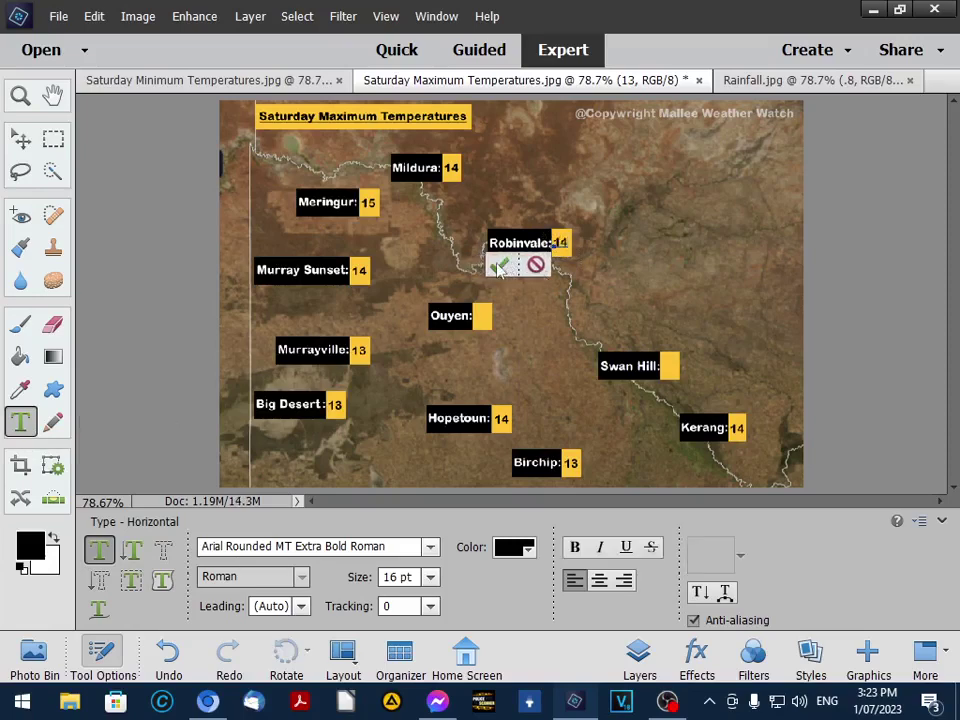
left_click(500, 265)
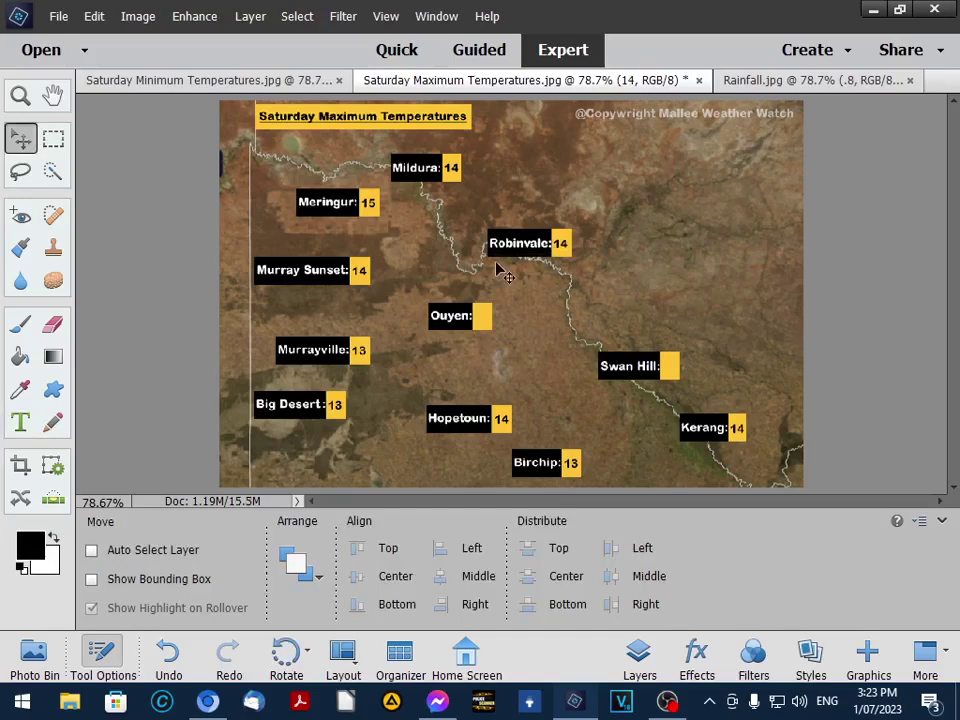
key("Left")
Enter 0 as Robinvale's rainfall on the Rainfall.jpg map.
left_click(752, 82)
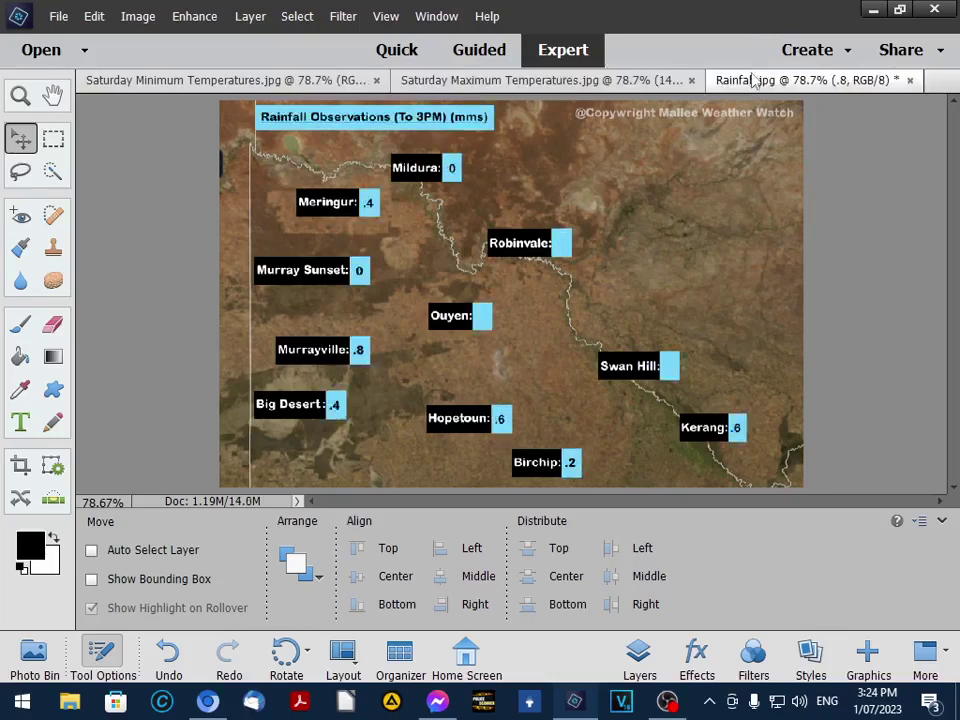
left_click(20, 421)
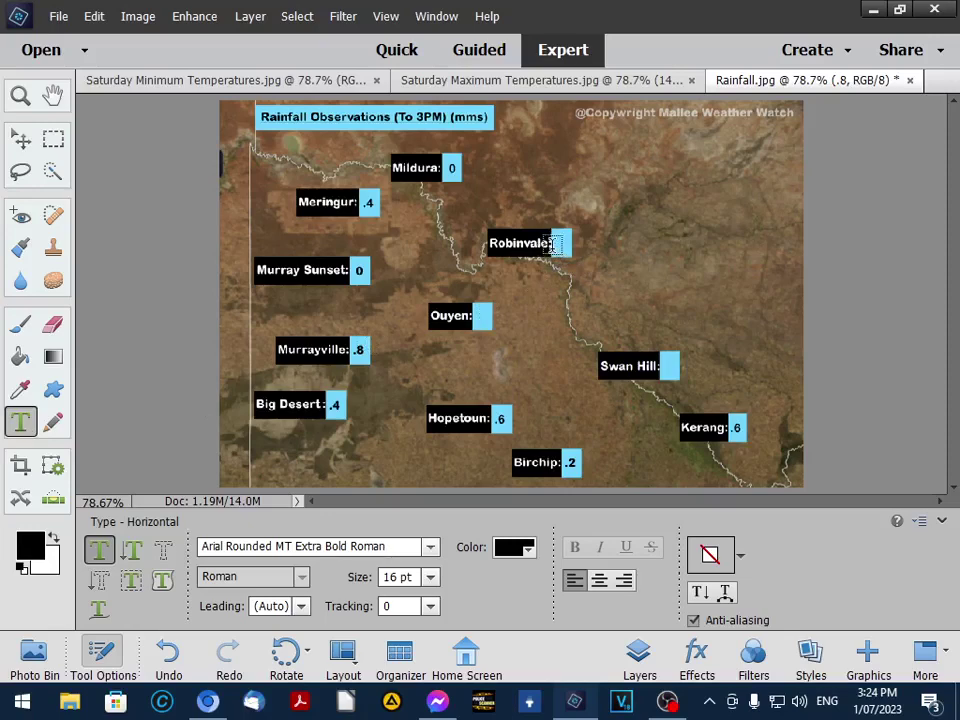
left_click(552, 245)
type("0")
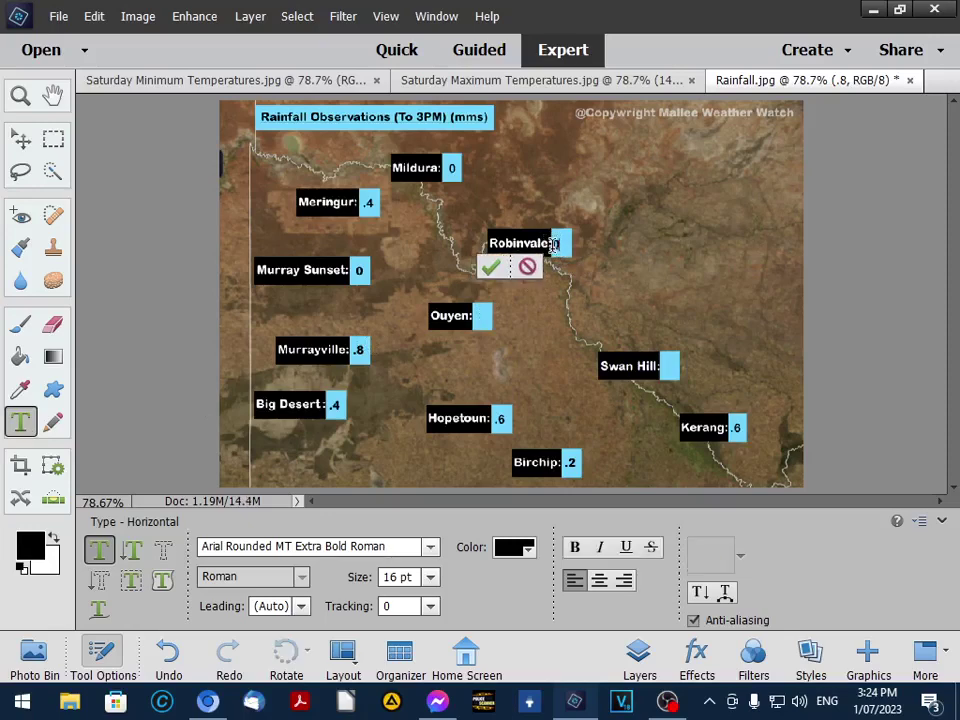
left_click(490, 268)
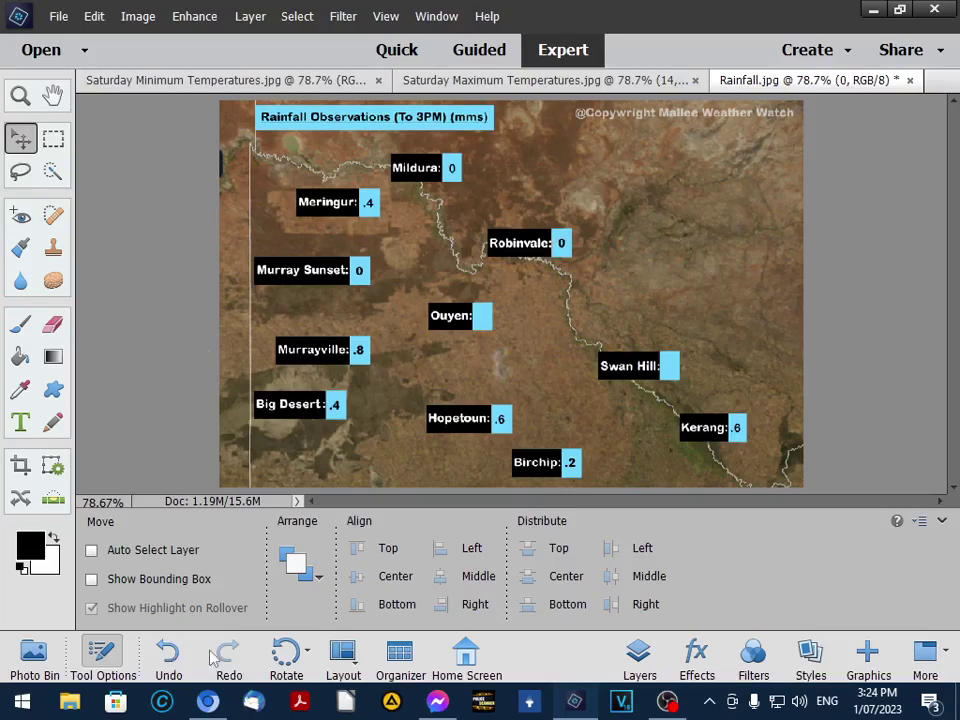
In Chrome, open the Swan Hill Weather forecast from Imported IE Favorites > Weather > Australia > Town Forecasts.
left_click(222, 692)
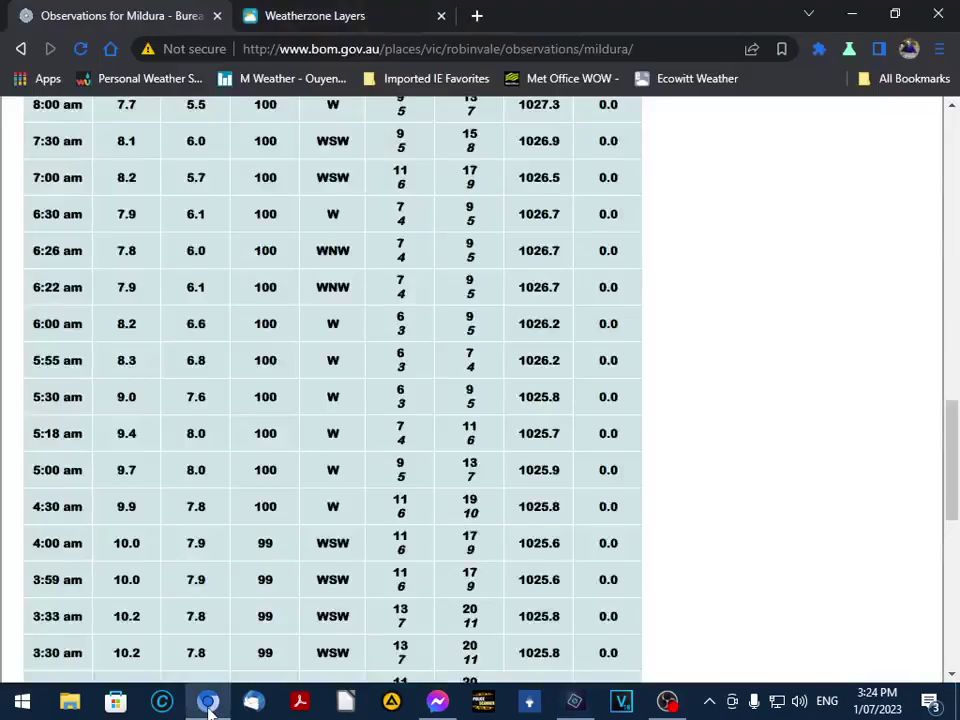
left_click(397, 82)
mouse_move(448, 308)
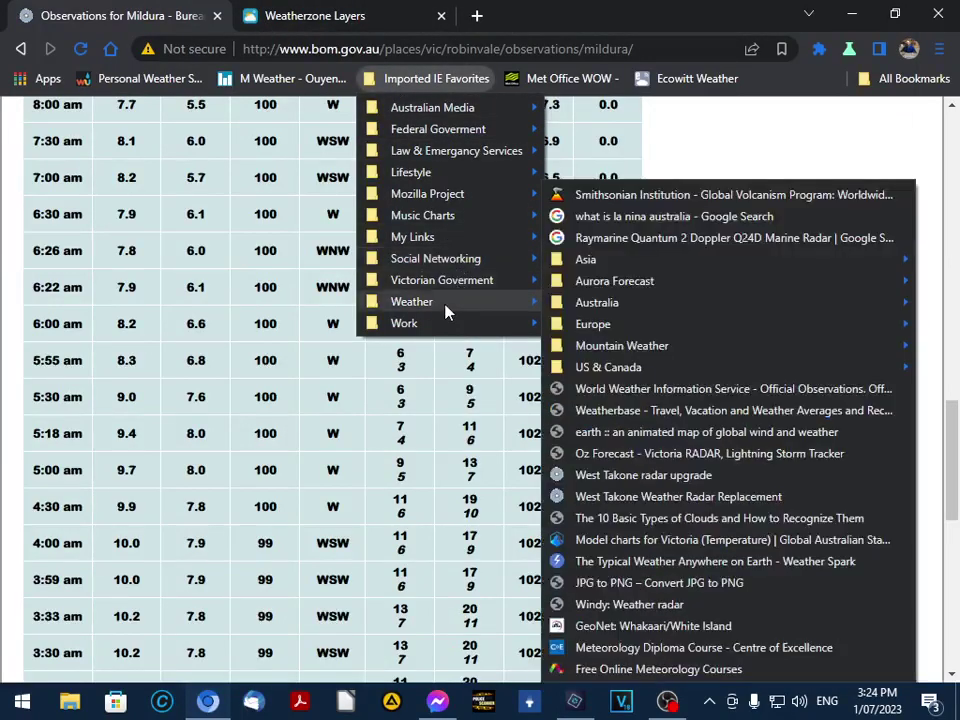
mouse_move(545, 308)
mouse_move(540, 282)
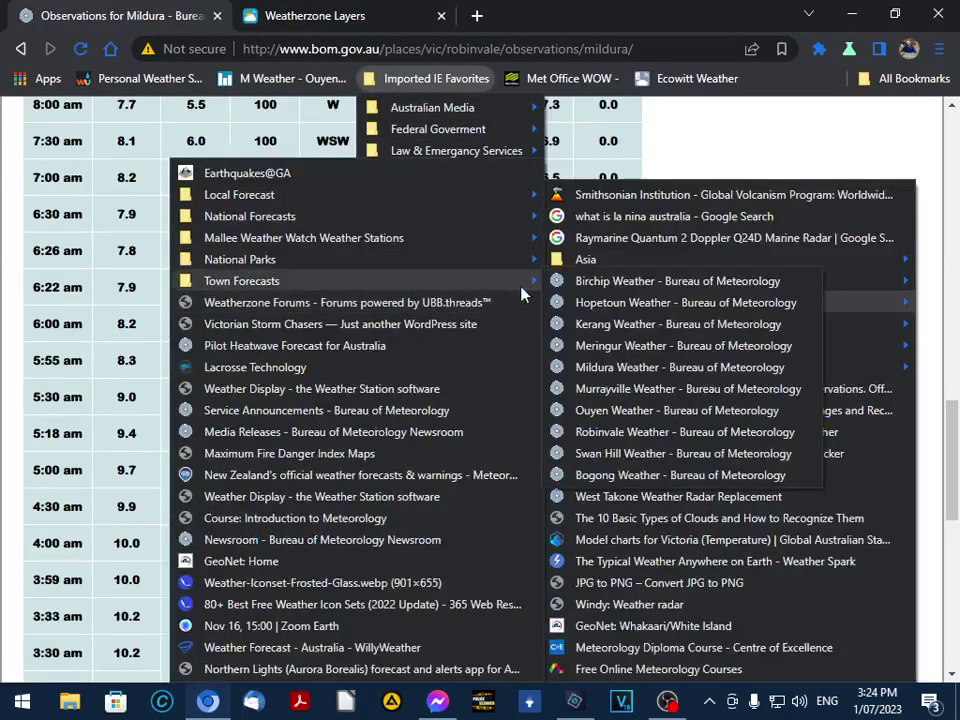
left_click(595, 457)
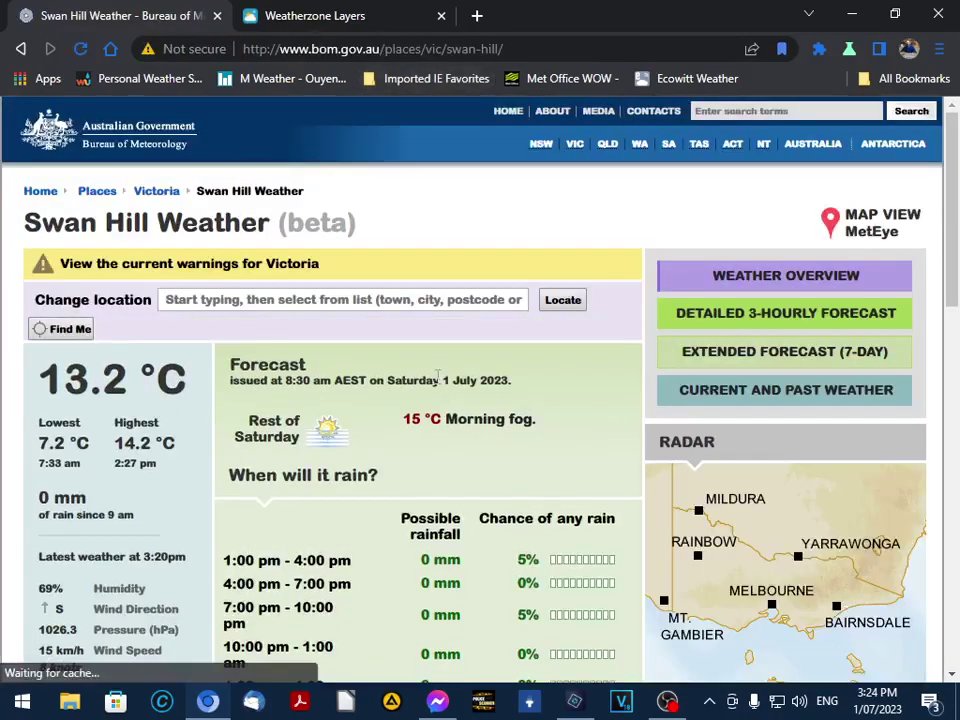
Open the Swan Hill station observations, scroll through the readings, then return to the Rainfall map.
scroll(4, 257, "down", 3)
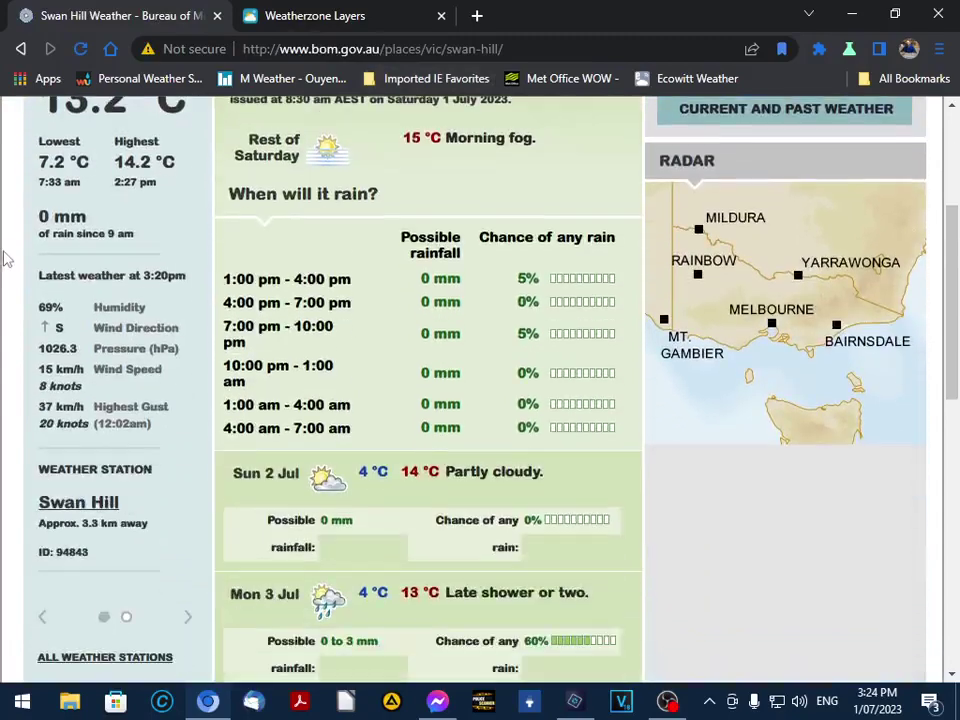
scroll(4, 405, "down", 1)
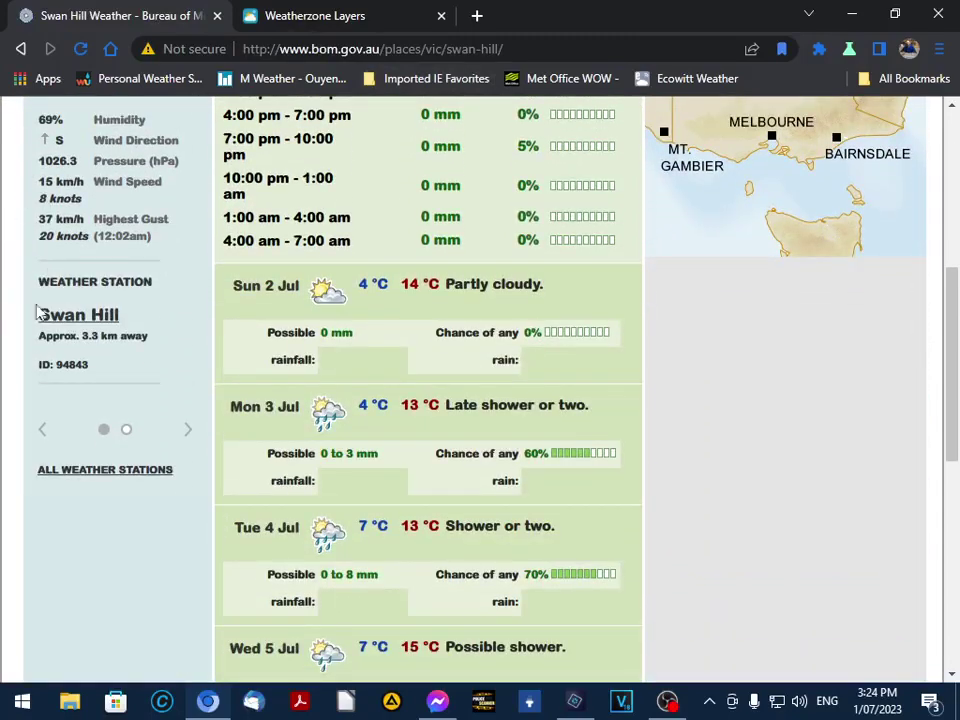
left_click(76, 318)
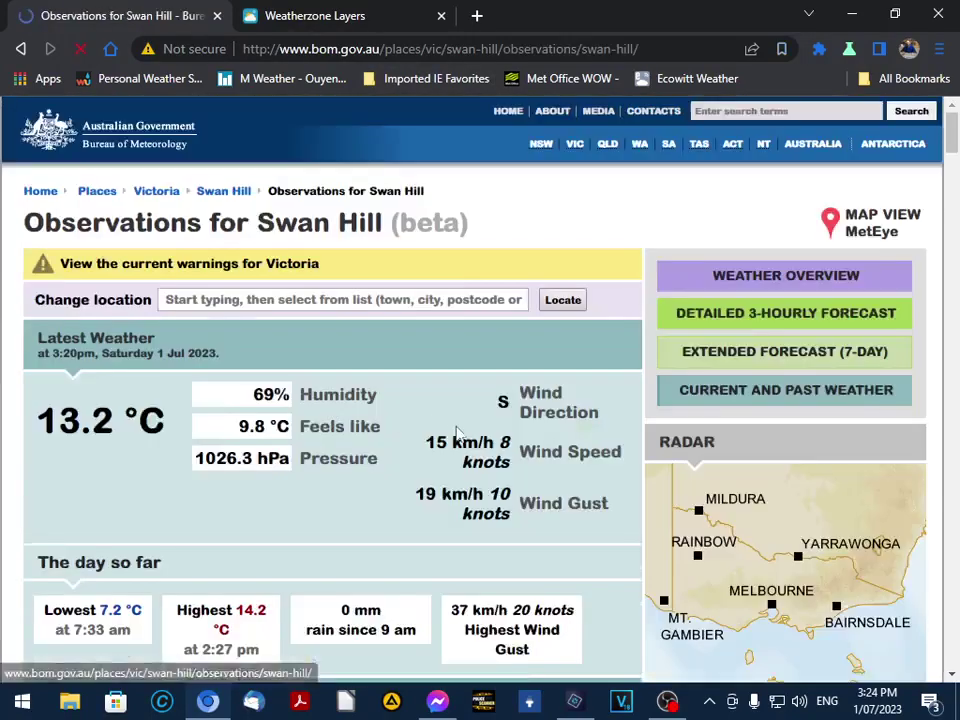
scroll(455, 433, "down", 2)
scroll(457, 436, "down", 1)
scroll(456, 435, "down", 3)
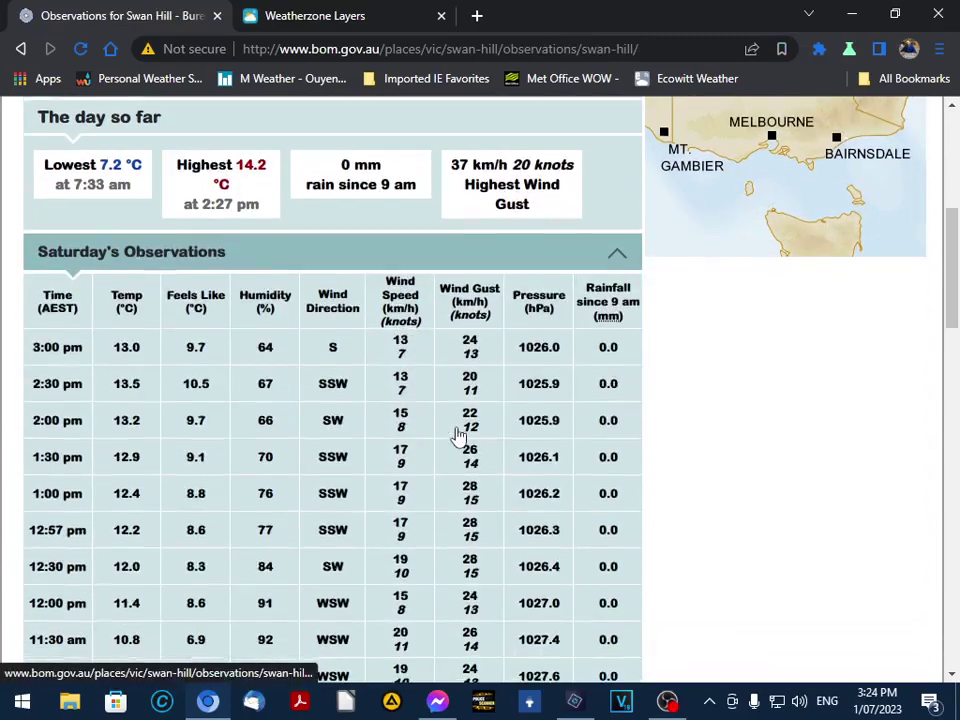
scroll(456, 435, "down", 5)
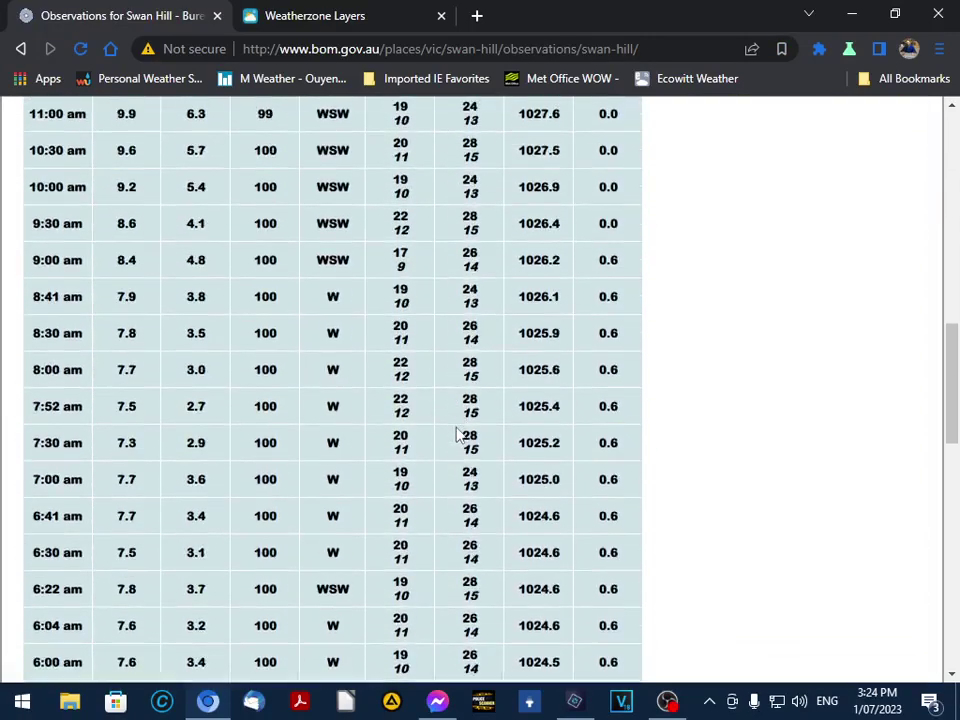
left_click(578, 704)
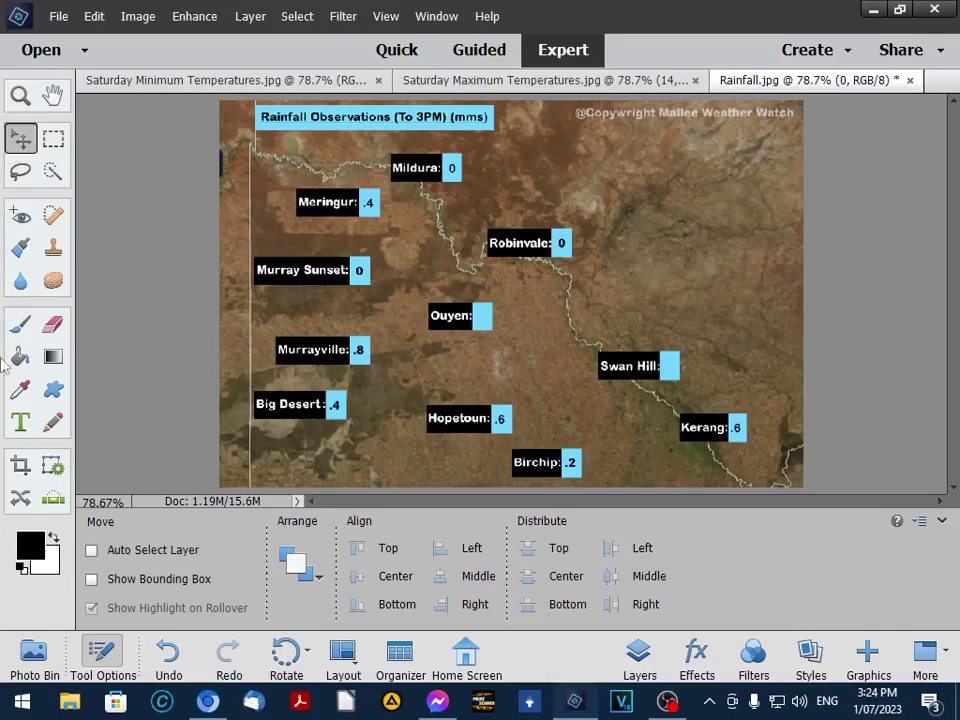
Enter .6 as Swan Hill's rainfall on the Rainfall.jpg map.
left_click(20, 421)
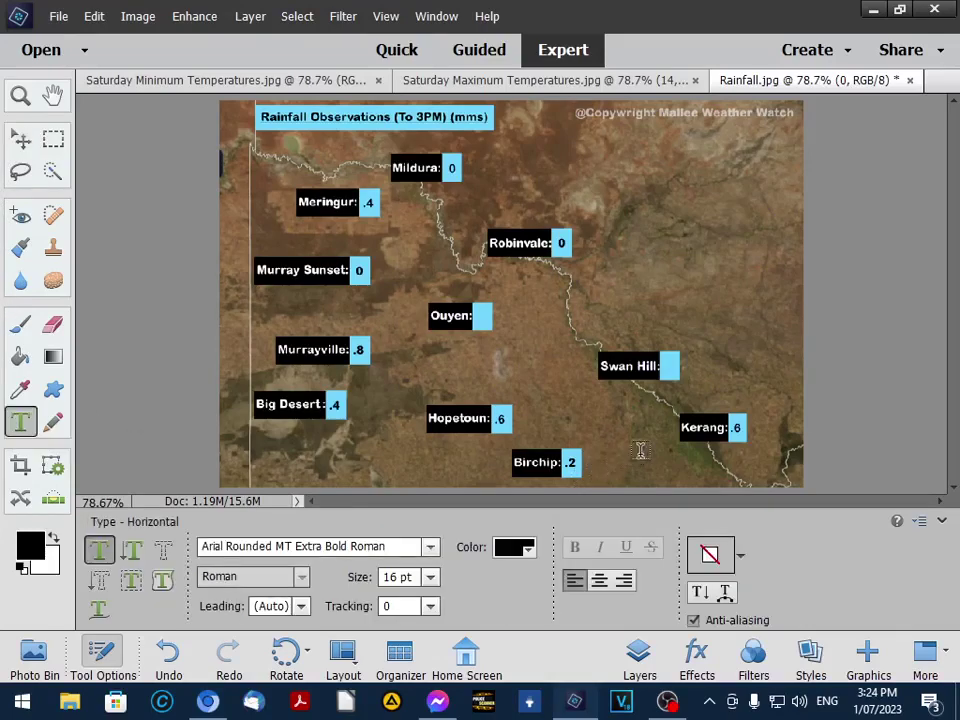
left_click(660, 369)
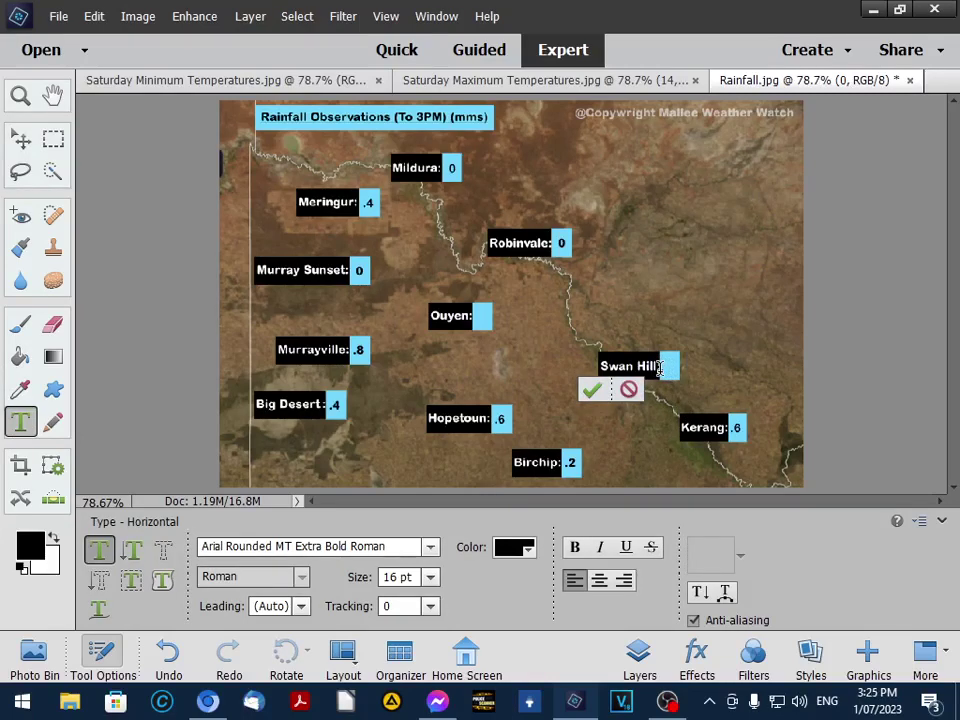
type("6")
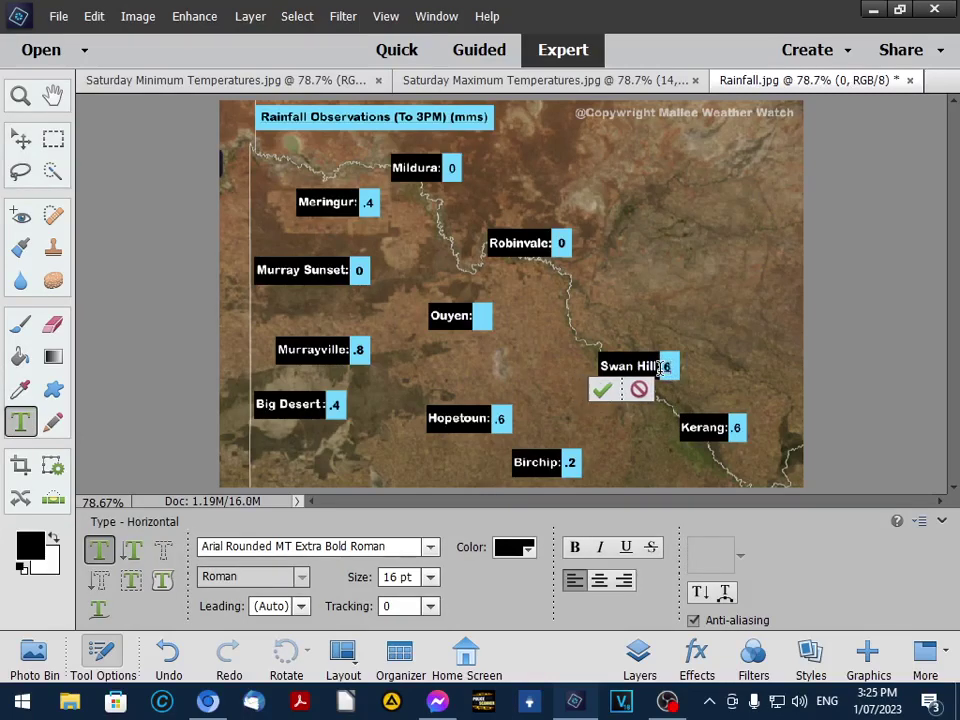
left_click(601, 390)
key("v")
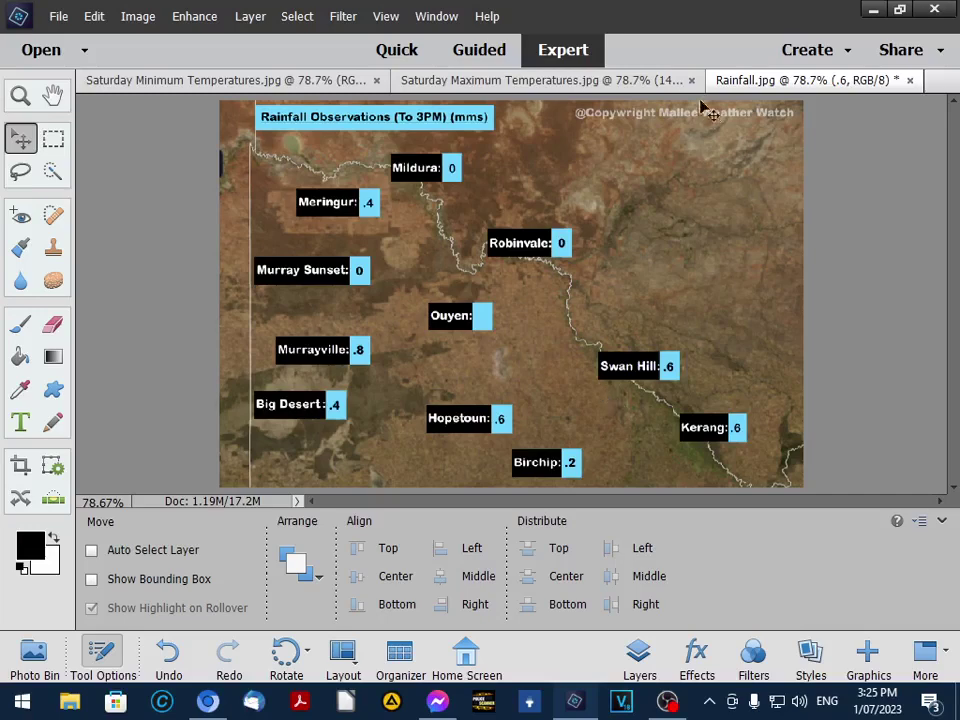
Enter 14 for Swan Hill on the Saturday Maximum Temperatures map.
left_click(544, 83)
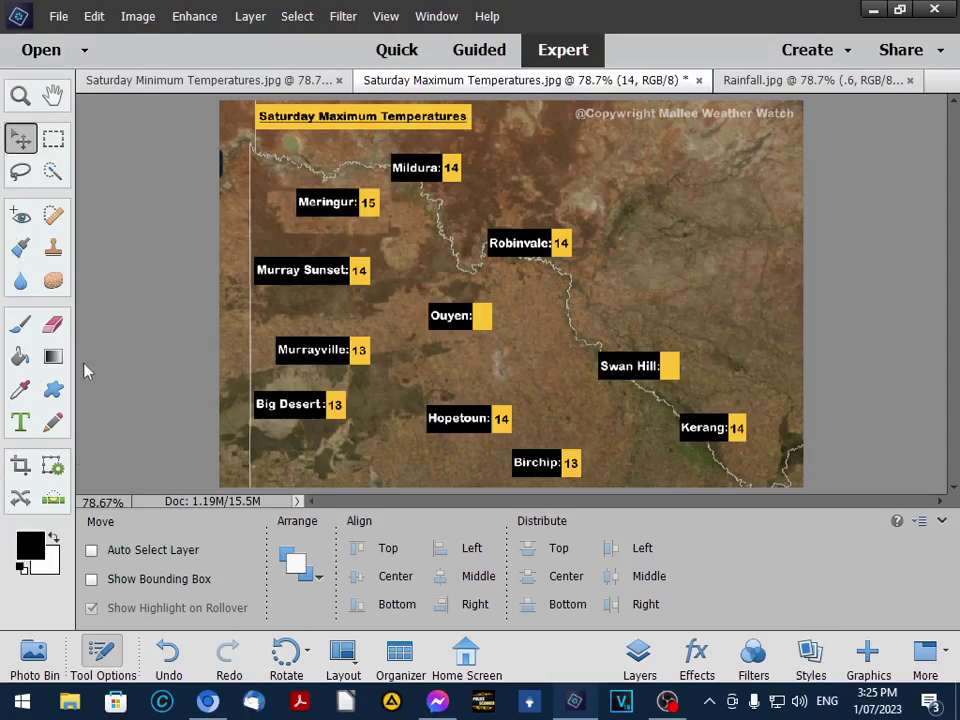
left_click(20, 423)
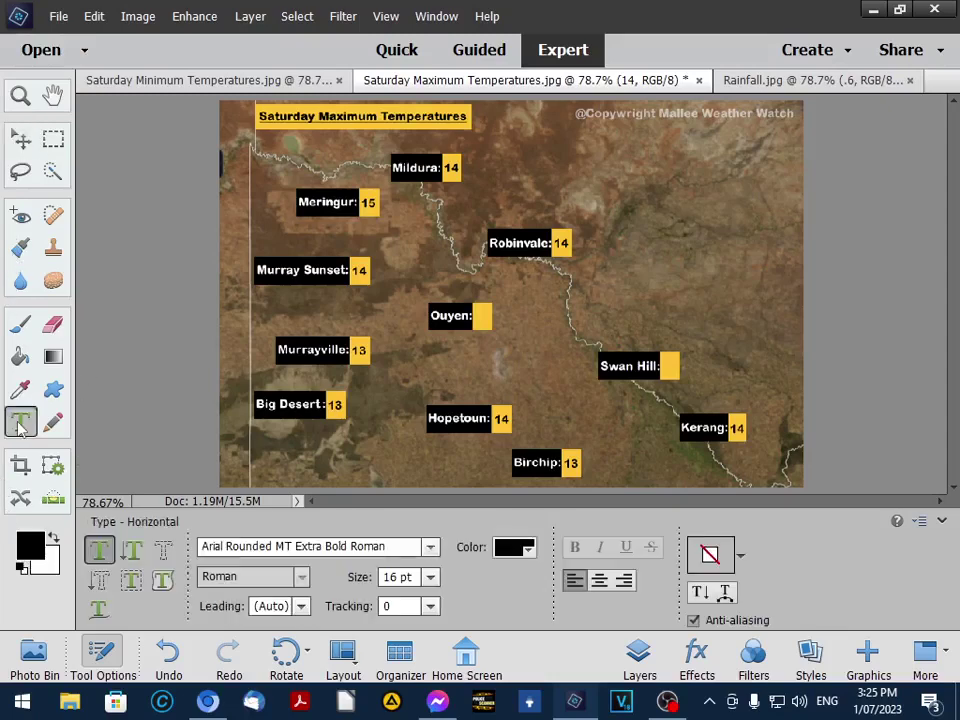
left_click(661, 366)
type("14")
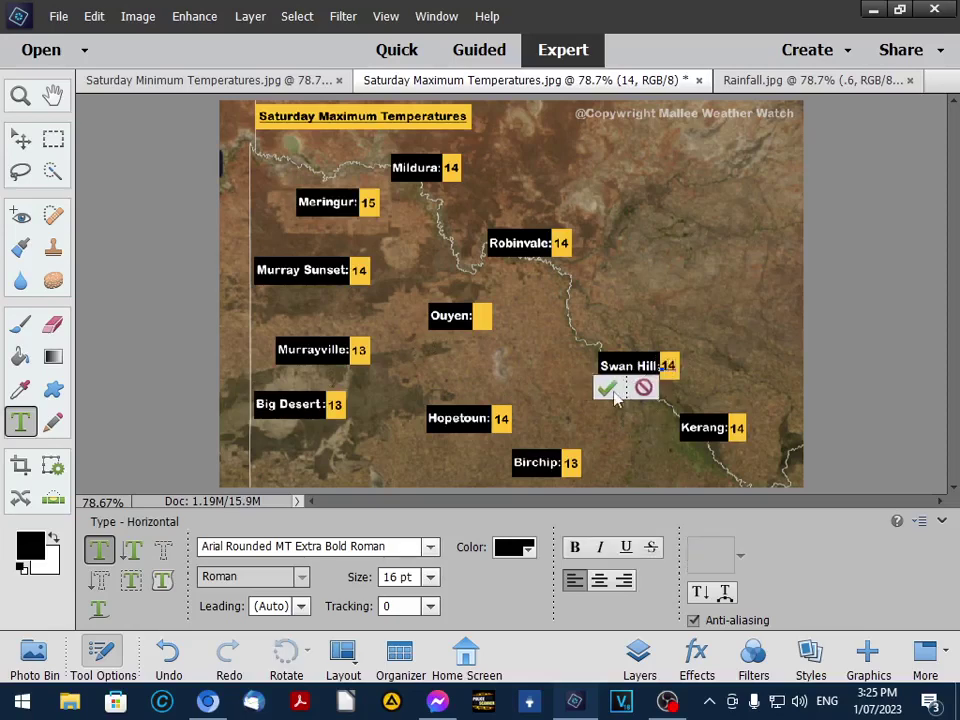
left_click(607, 388)
key("v")
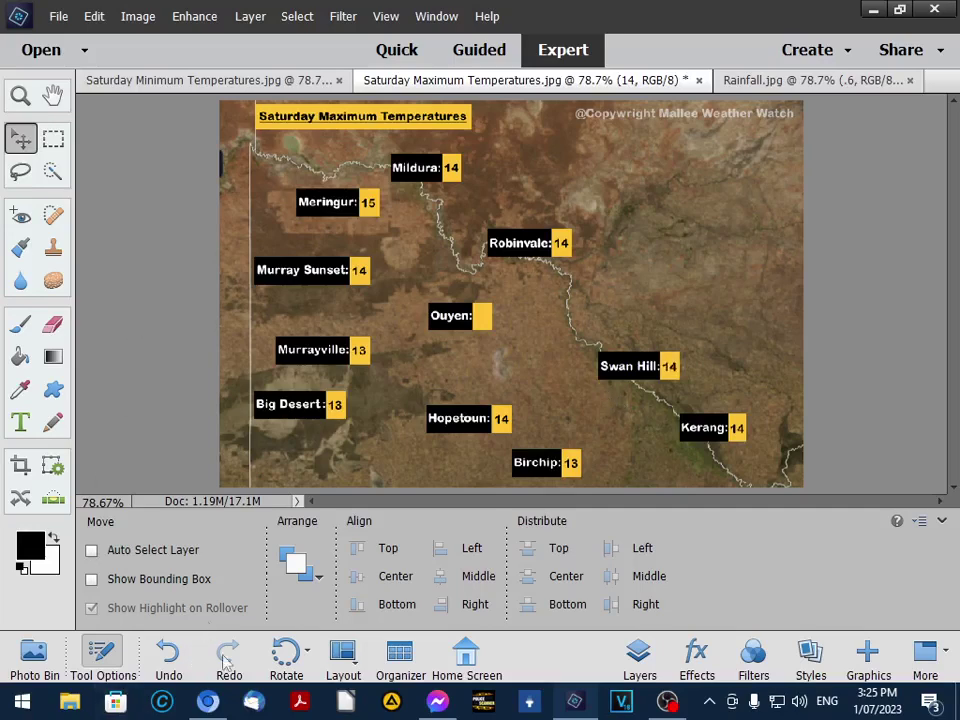
View the Ouyen station's Weather Underground dashboard (13.7, WSW wind), then go to its Weathercloud page.
left_click(207, 701)
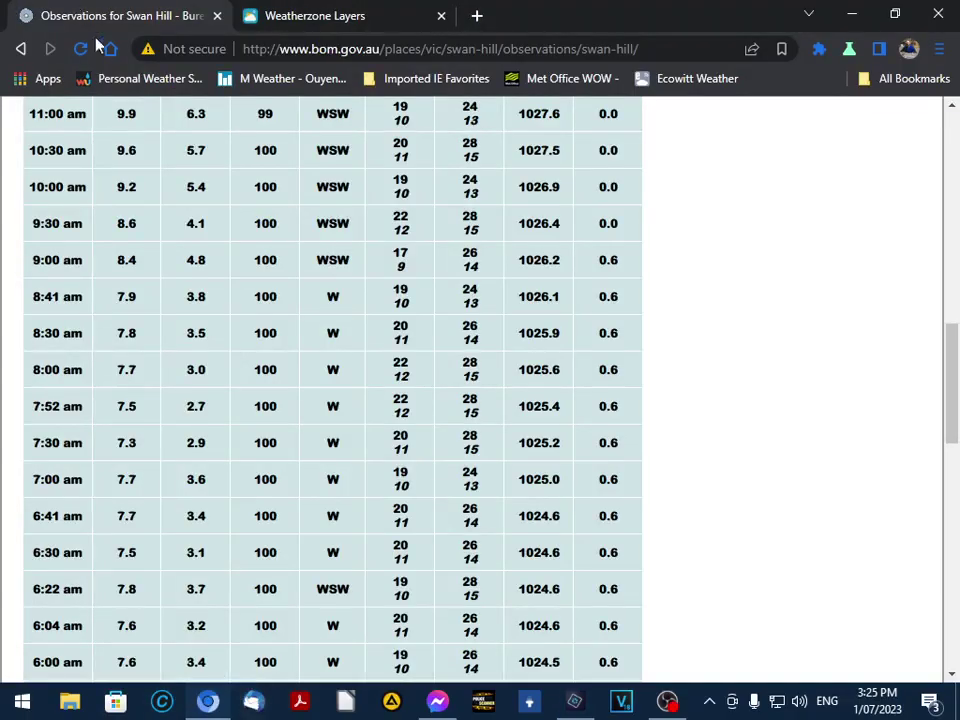
left_click(165, 82)
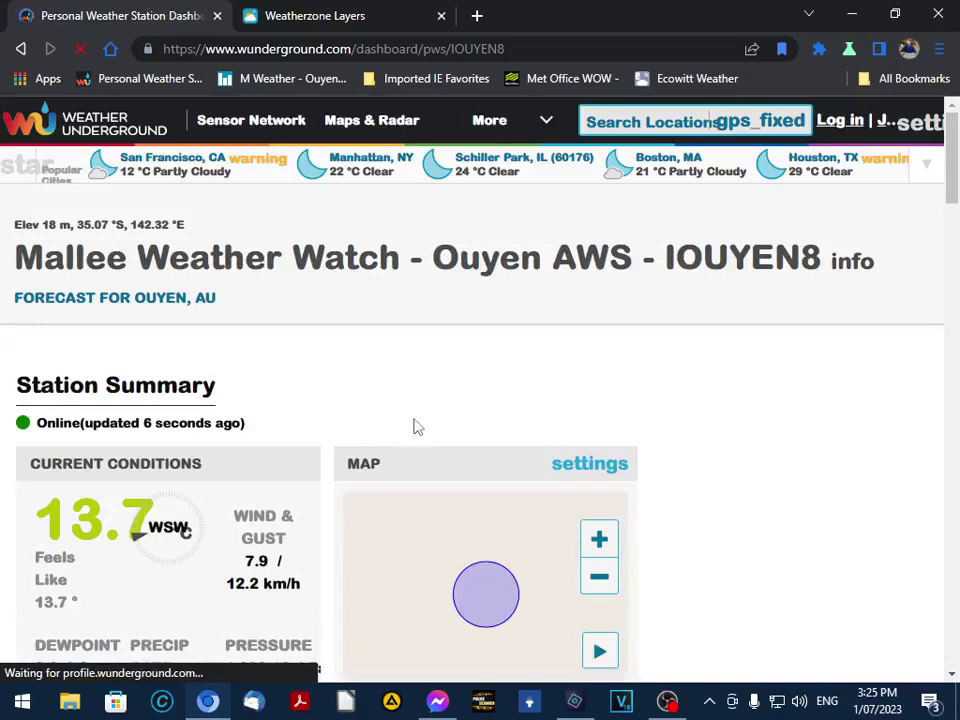
scroll(417, 427, "down", 1)
scroll(417, 427, "down", 2)
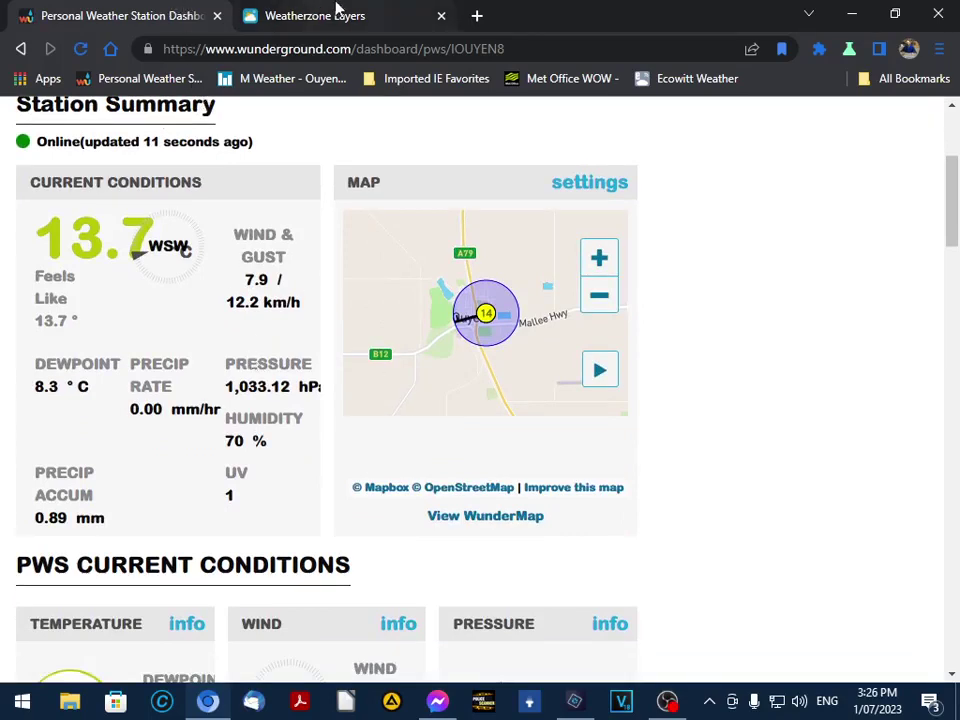
left_click(255, 80)
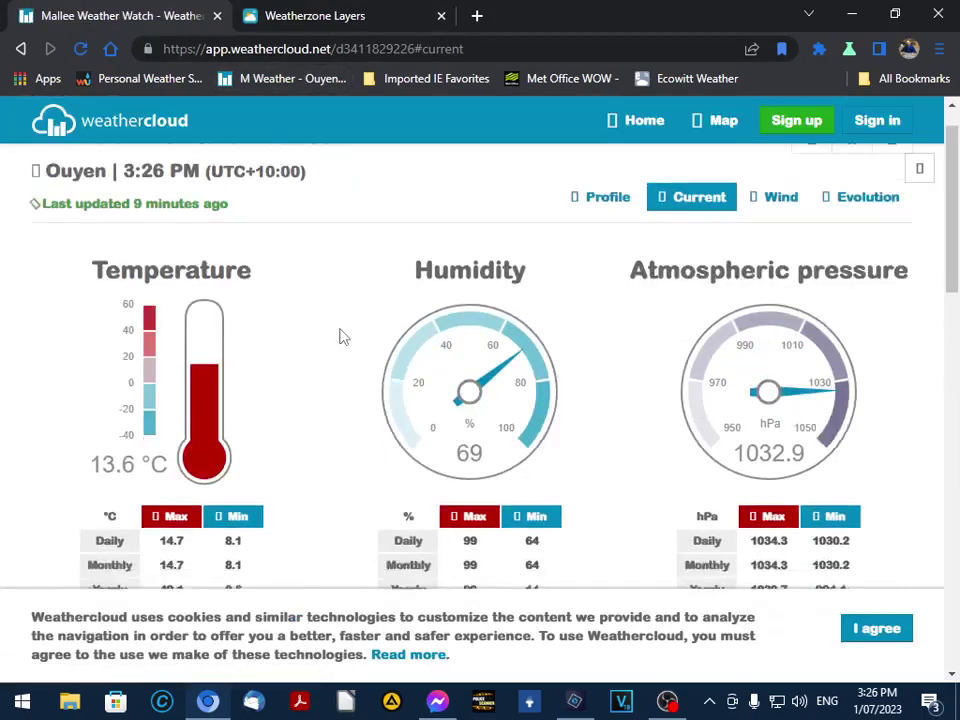
Scroll up on Weathercloud's Ouyen page to see the title and gauges: 13.6 °C, 69%, 1032.9 hPa.
scroll(340, 337, "up", 1)
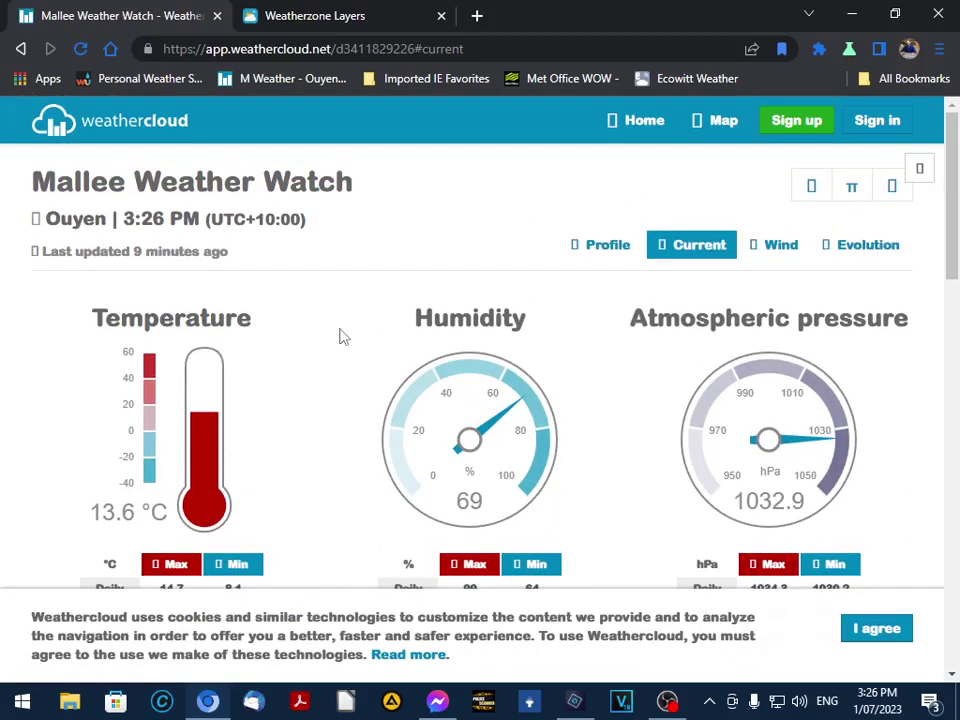
Open the Ouyen AWS station on Met Office WOW and scroll its dashboard showing 13.8 °C, dew point 8.4.
left_click(563, 80)
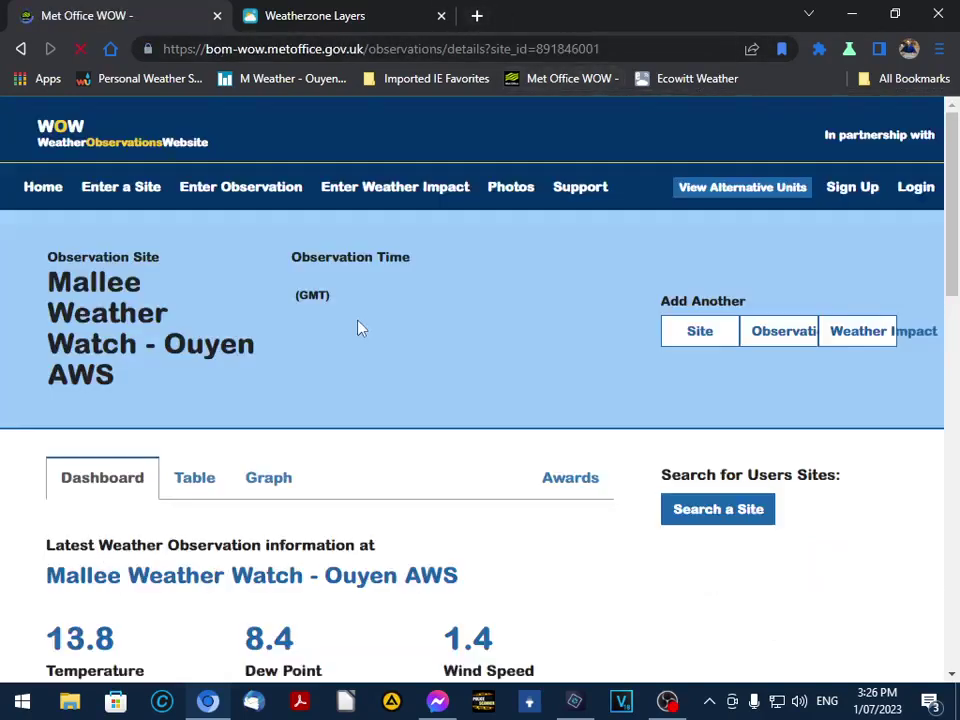
scroll(360, 328, "down", 3)
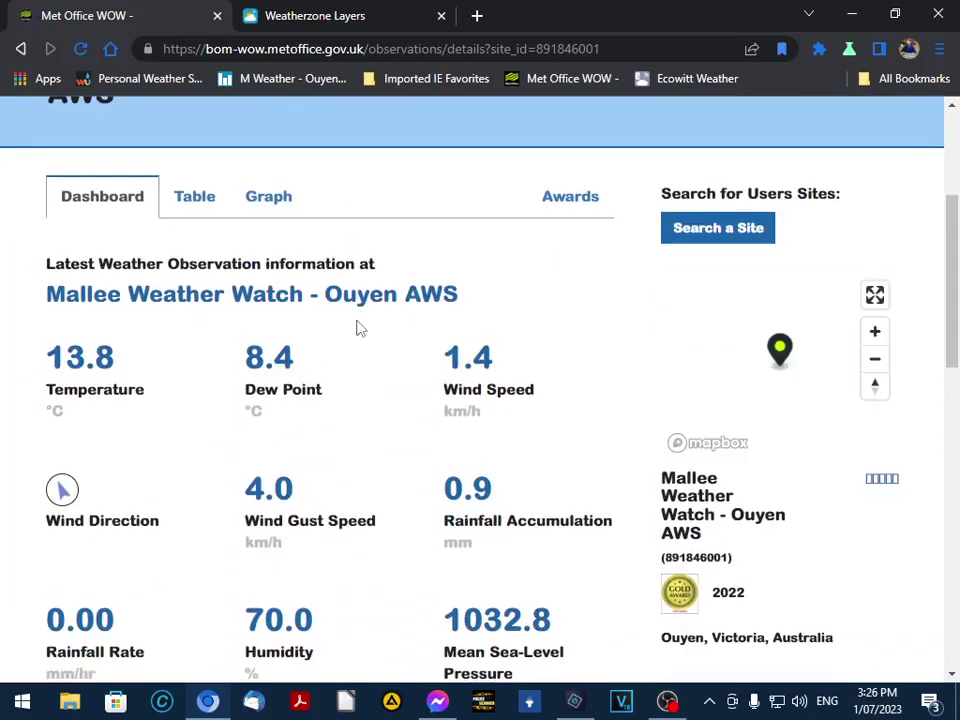
scroll(360, 328, "down", 2)
scroll(360, 328, "up", 2)
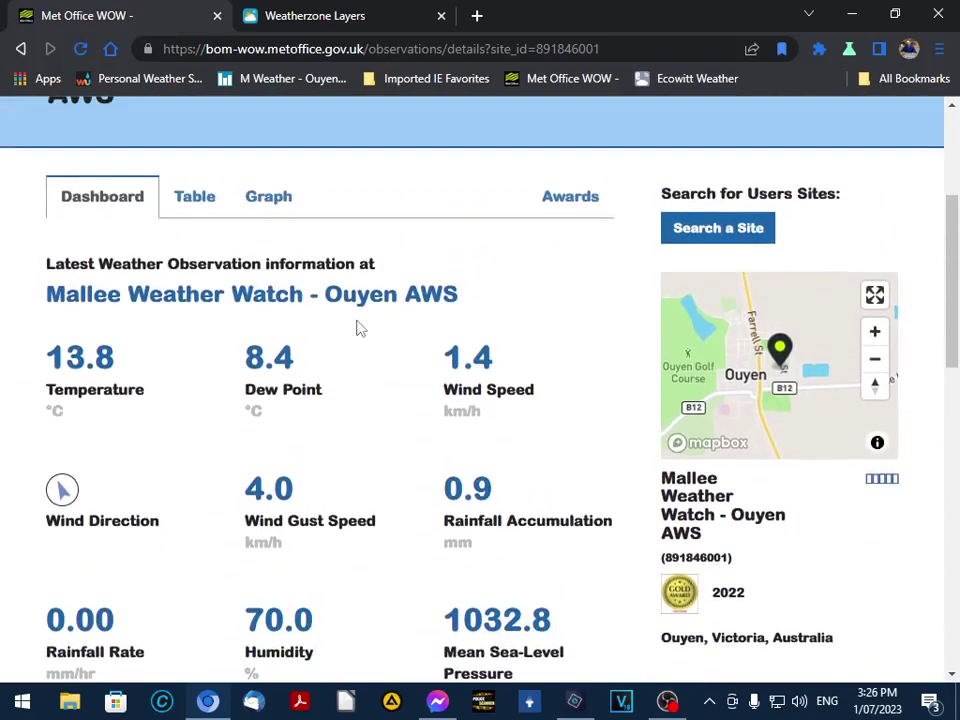
scroll(360, 328, "up", 3)
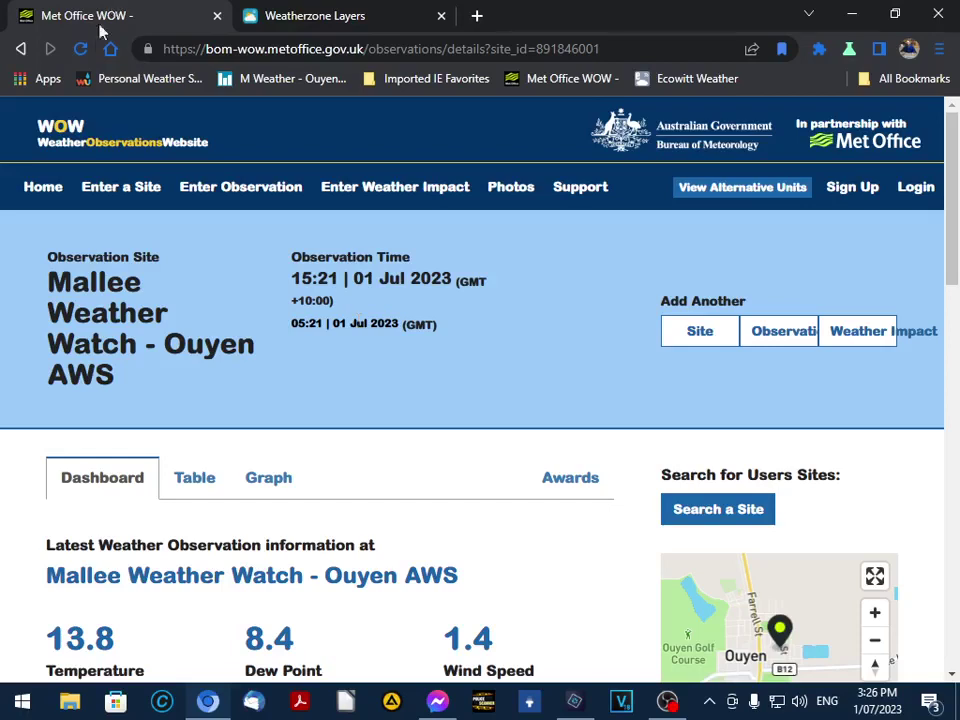
Check the Walpeup and Ouyen markers on the WOW home map, then open Ouyen's Ecowitt Weather dashboard.
left_click(45, 196)
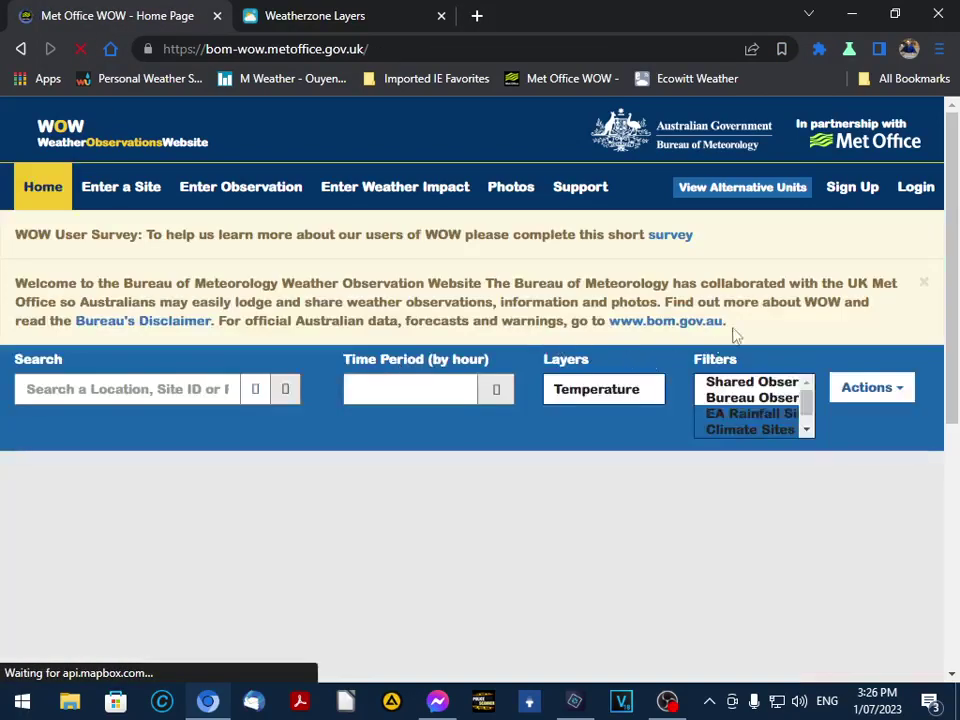
scroll(738, 333, "down", 3)
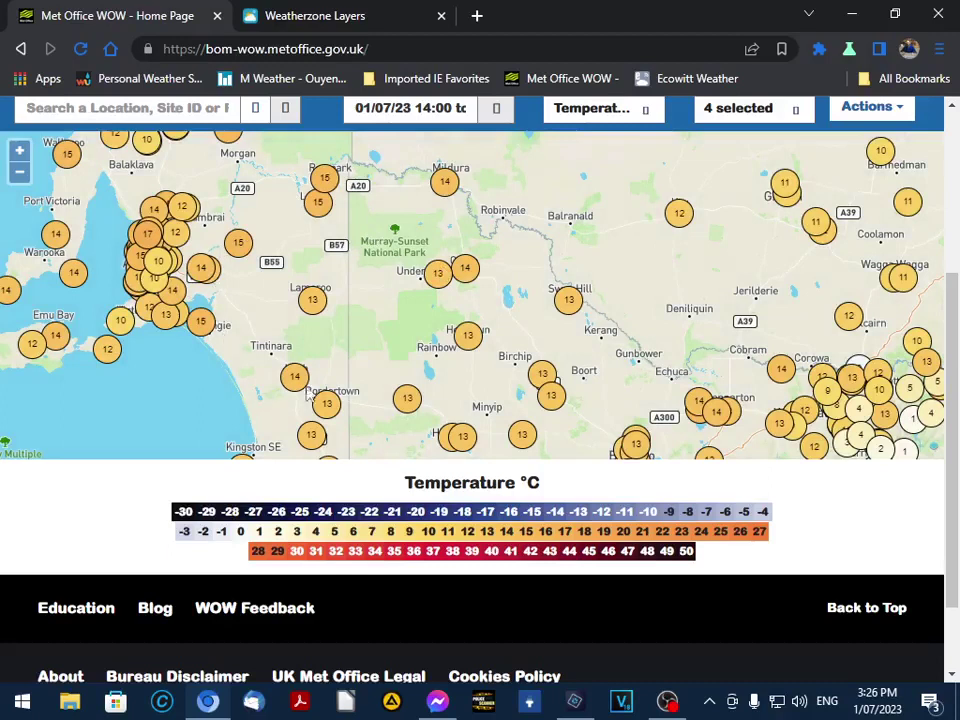
left_click(433, 280)
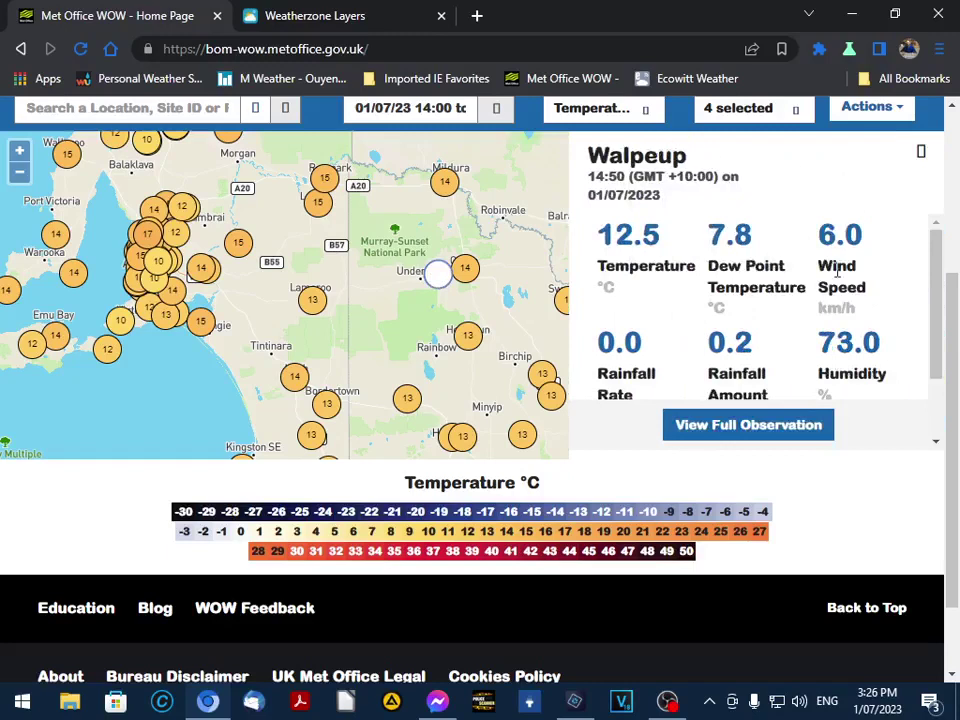
left_click(465, 272)
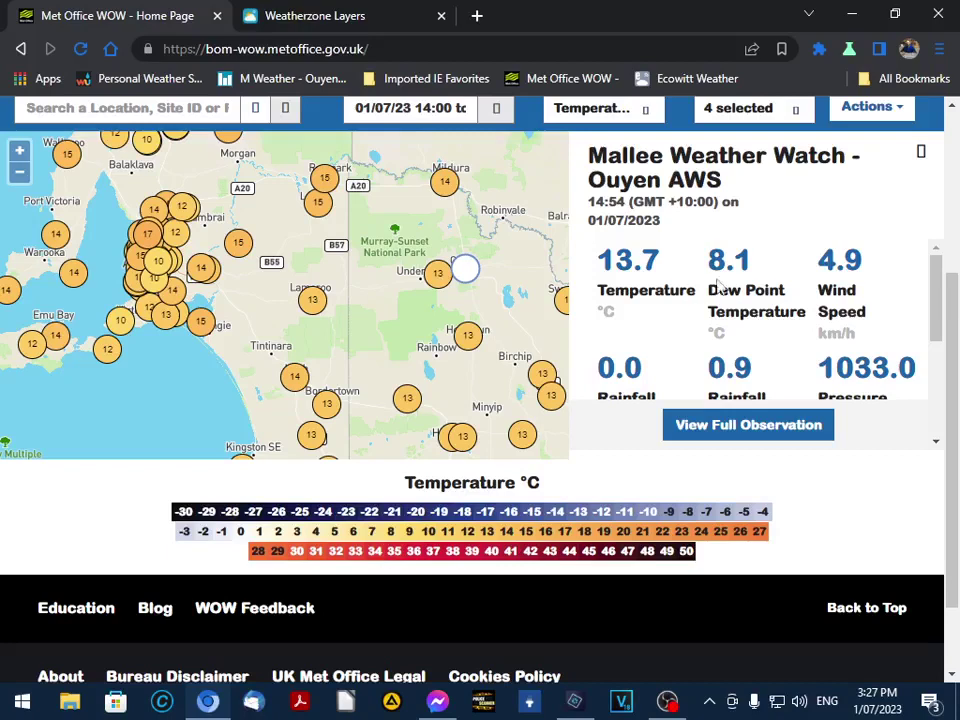
left_click(680, 79)
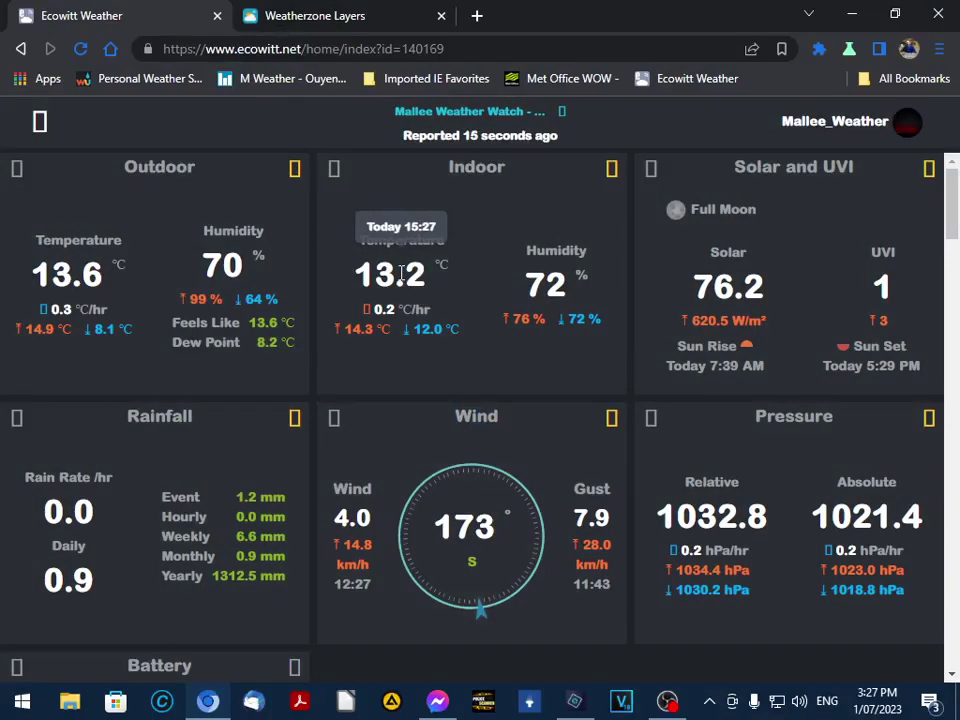
Enter 14 in Ouyen's yellow box on the Saturday Maximum Temperatures map.
left_click(572, 705)
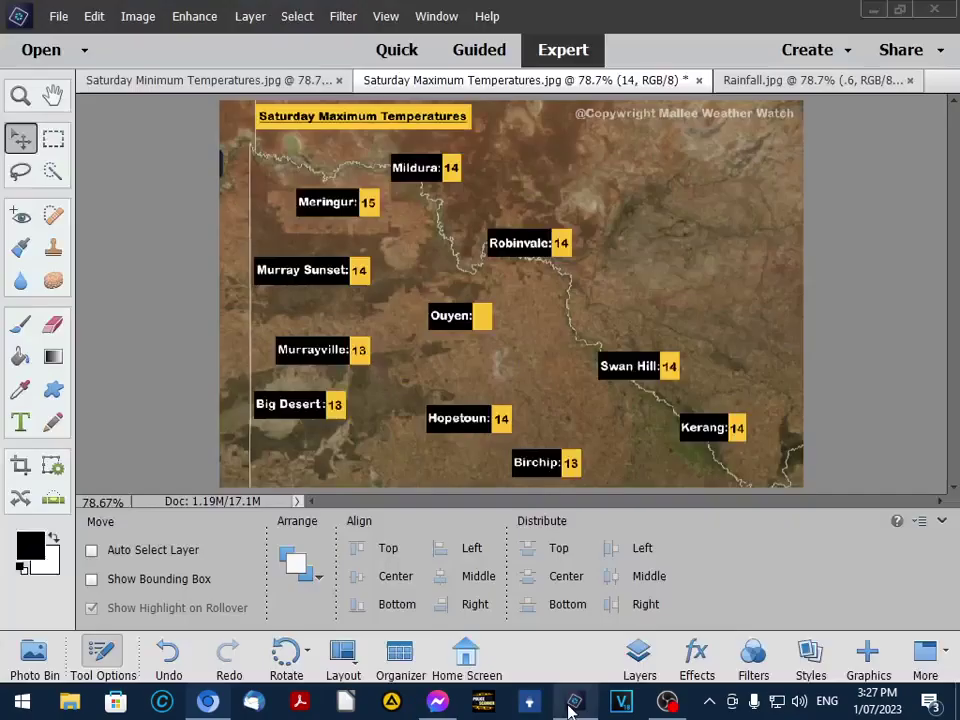
left_click(20, 420)
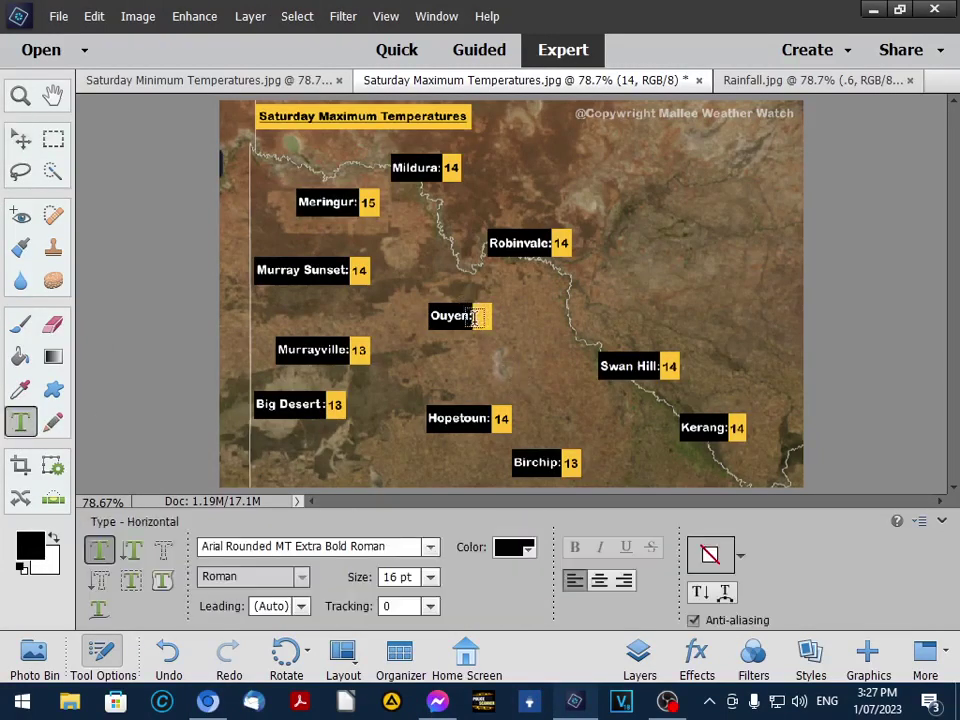
left_click(477, 316)
type("14")
left_click(421, 340)
key("v")
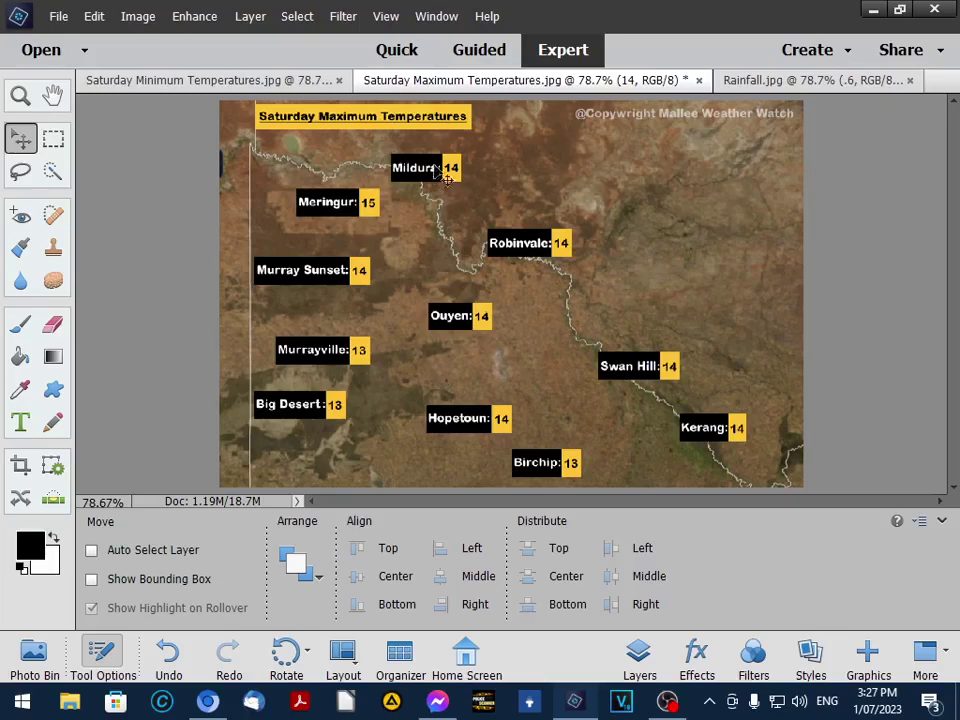
On the Rainfall.jpg map, enter 1 in Ouyen's blue rainfall box.
left_click(735, 84)
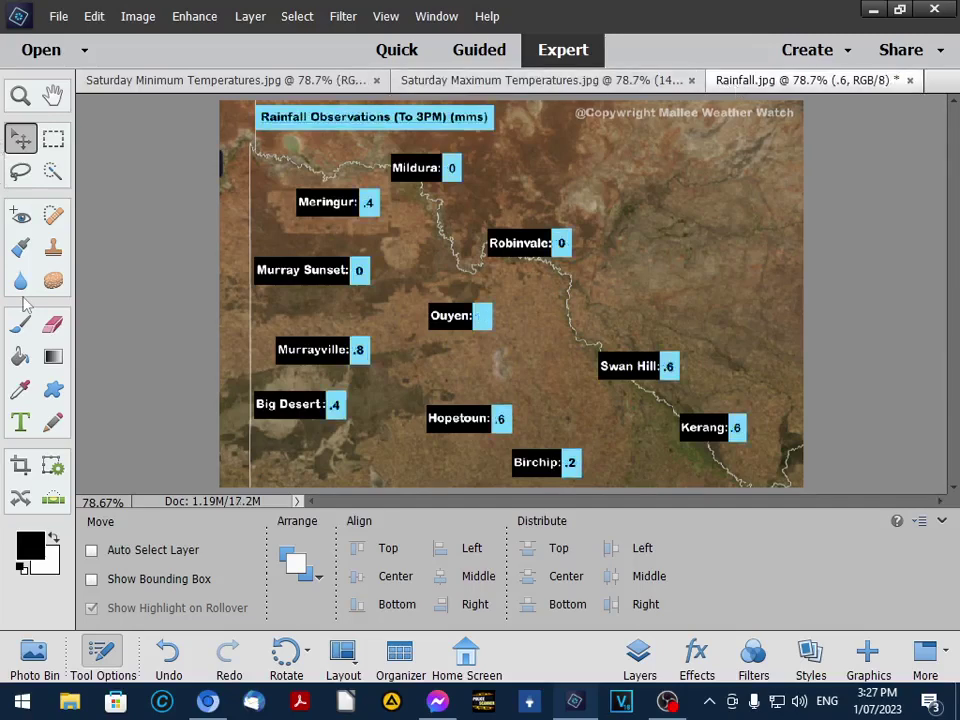
left_click(20, 421)
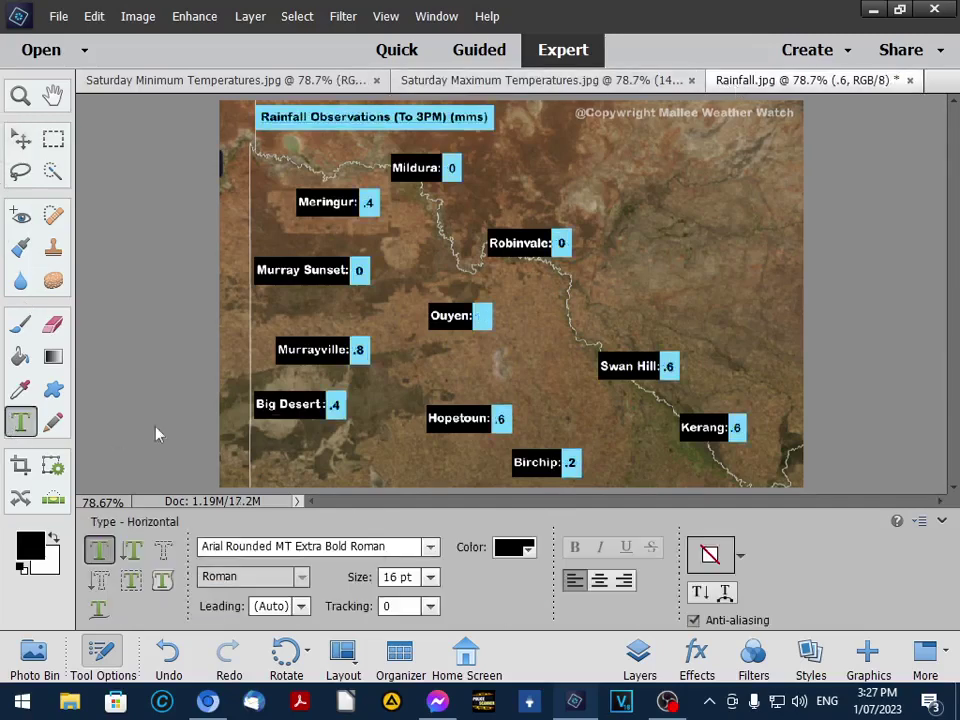
left_click(476, 317)
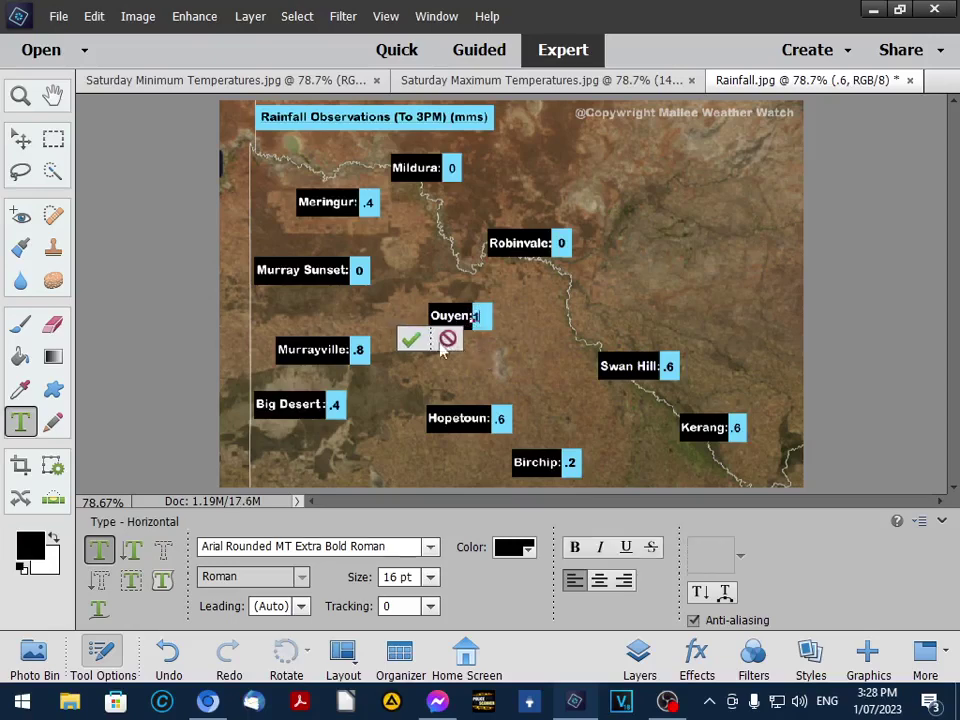
left_click(410, 341)
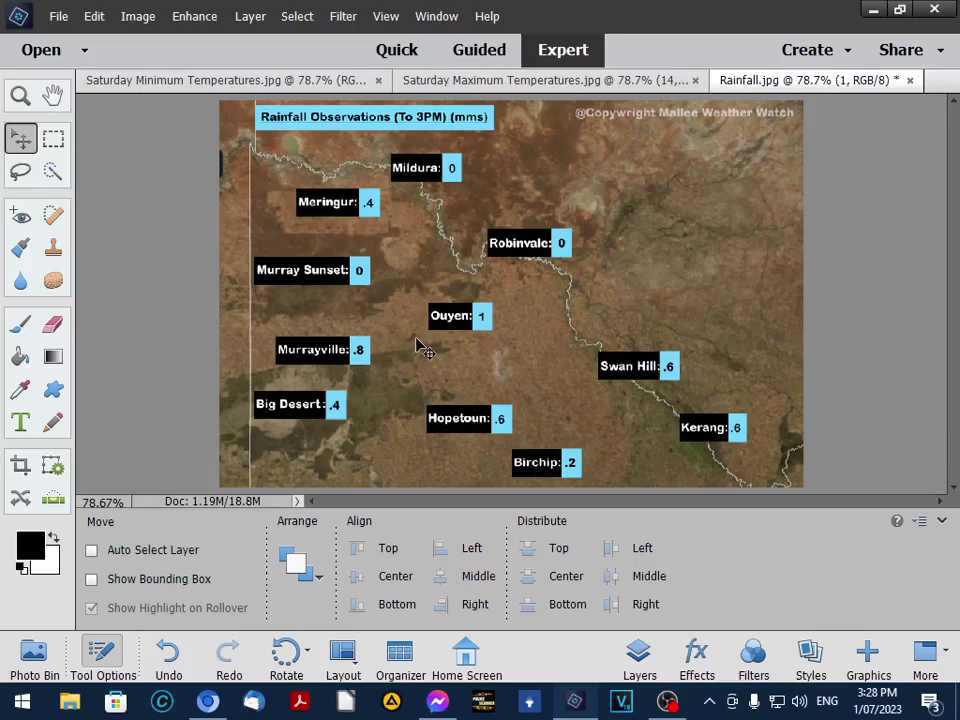
Close the Rainfall map, saving it as JPEG over the existing Rainfall.jpg at quality 12.
left_click(57, 22)
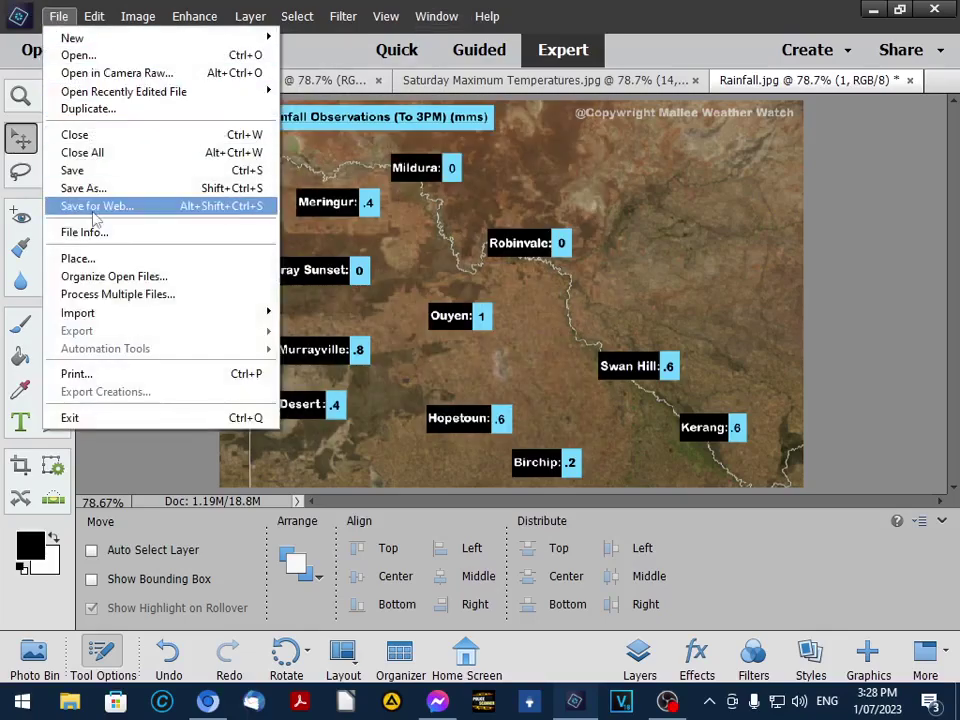
left_click(95, 136)
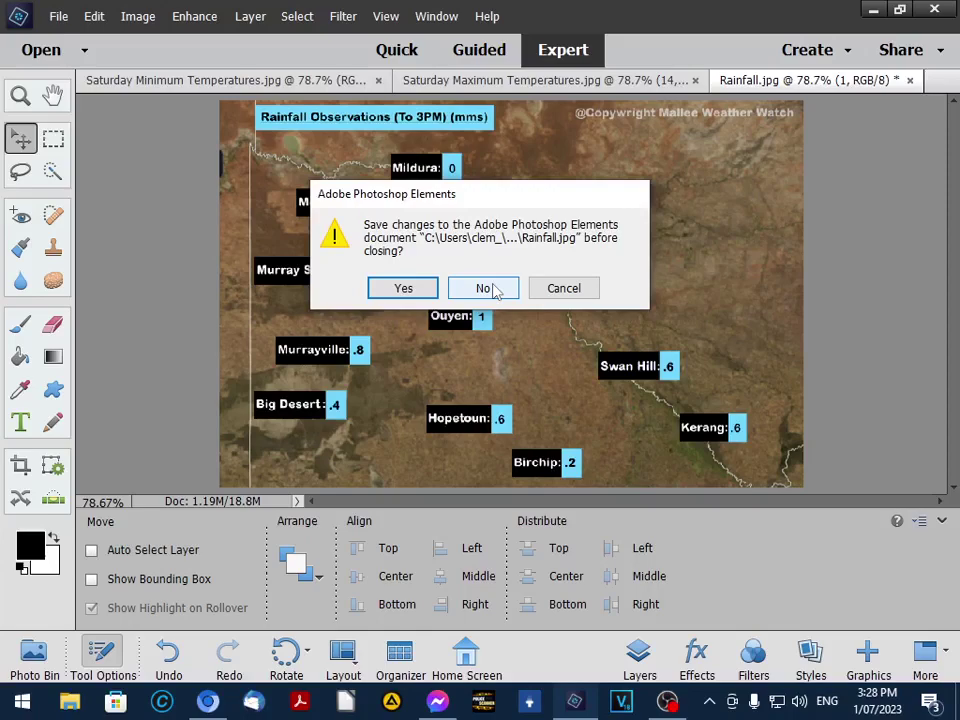
left_click(404, 289)
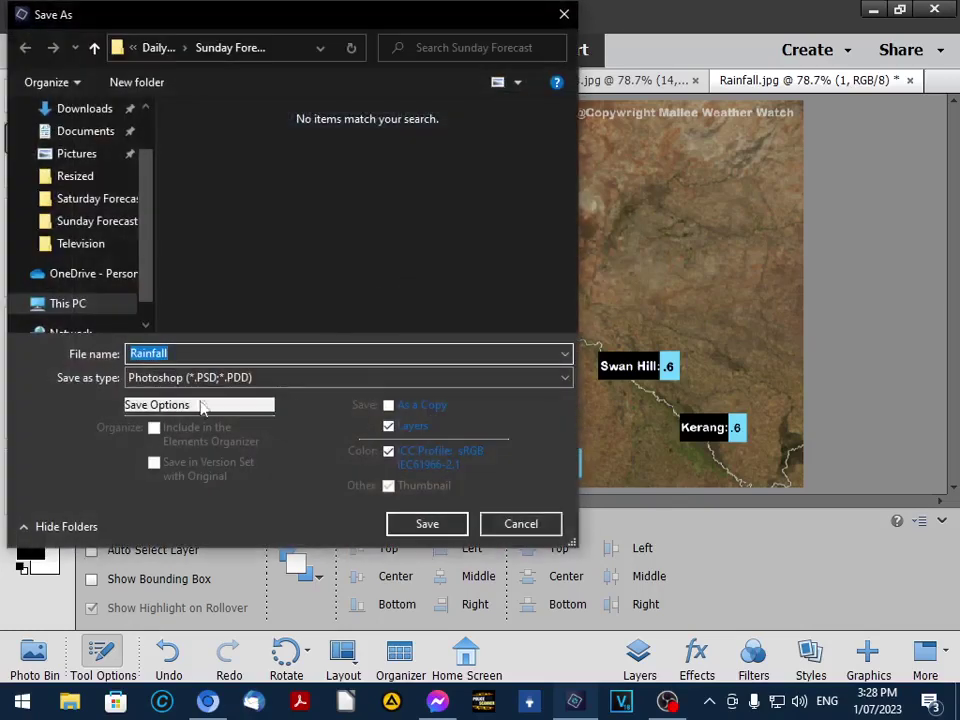
left_click(208, 379)
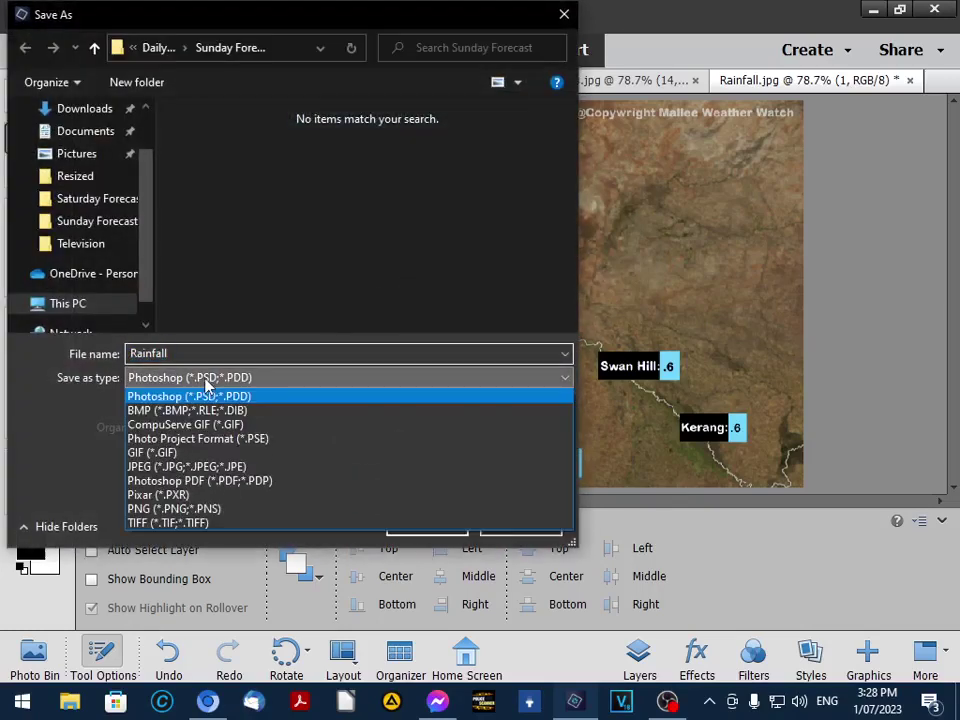
left_click(181, 470)
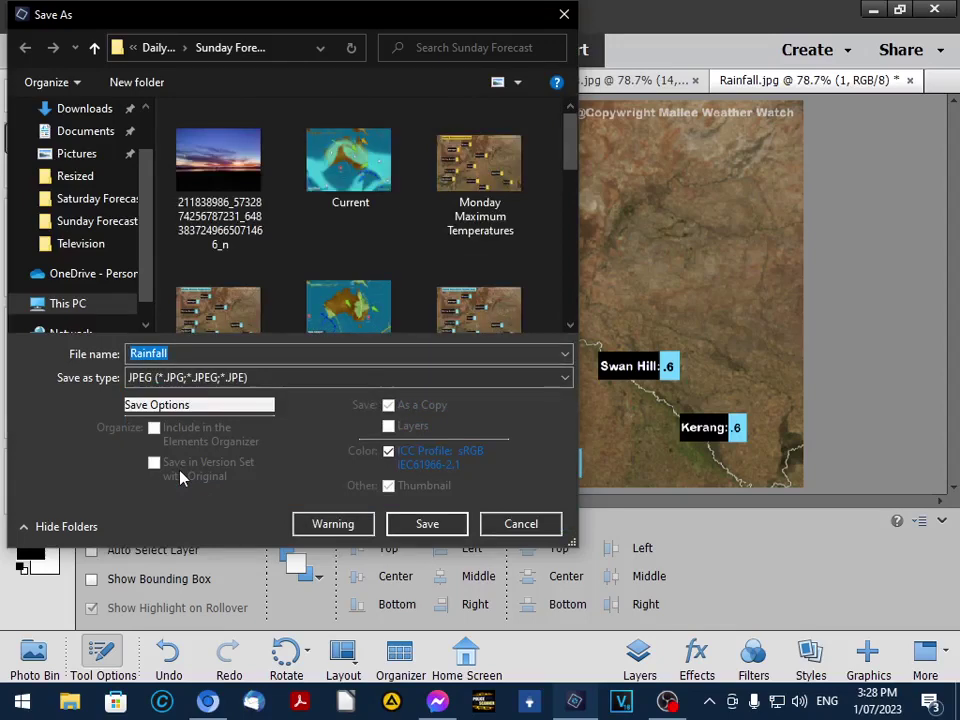
left_click(420, 531)
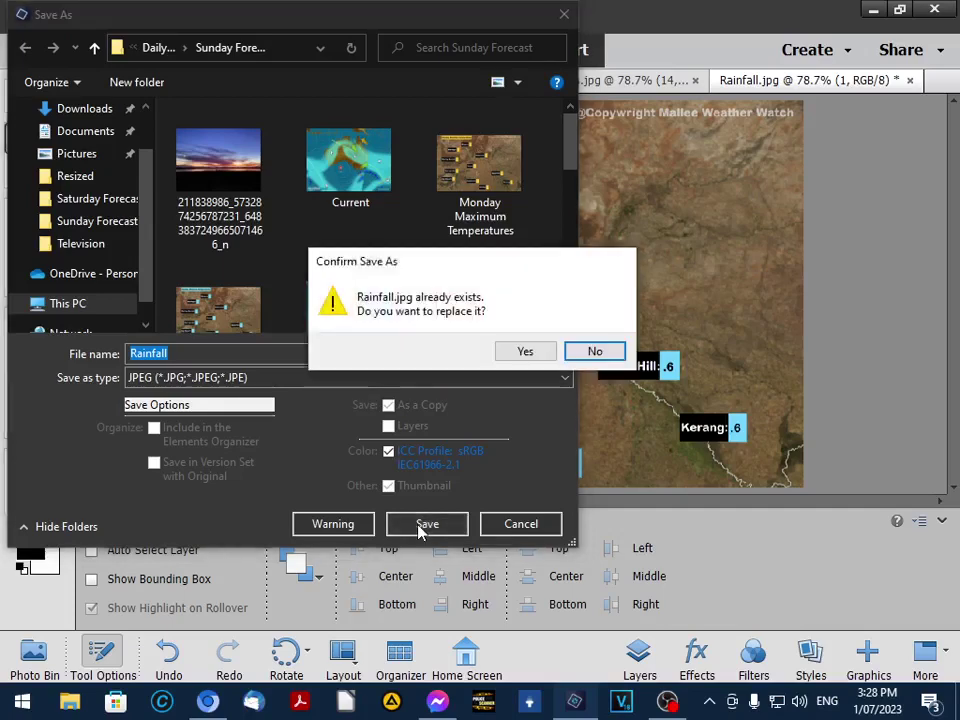
left_click(510, 358)
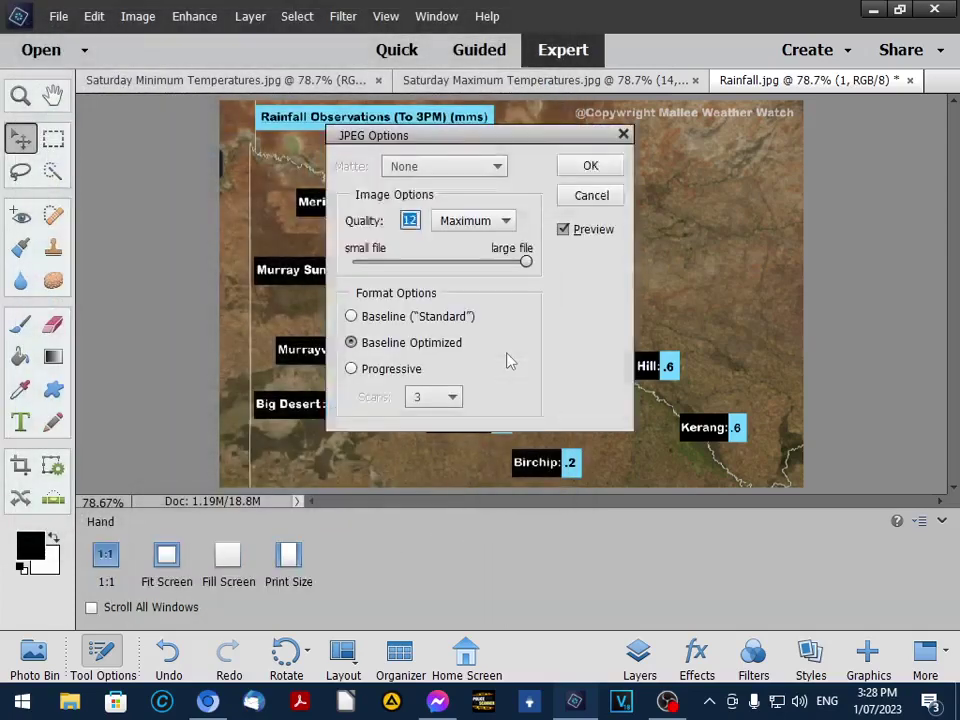
left_click(588, 168)
key("v")
key("ctrl+w")
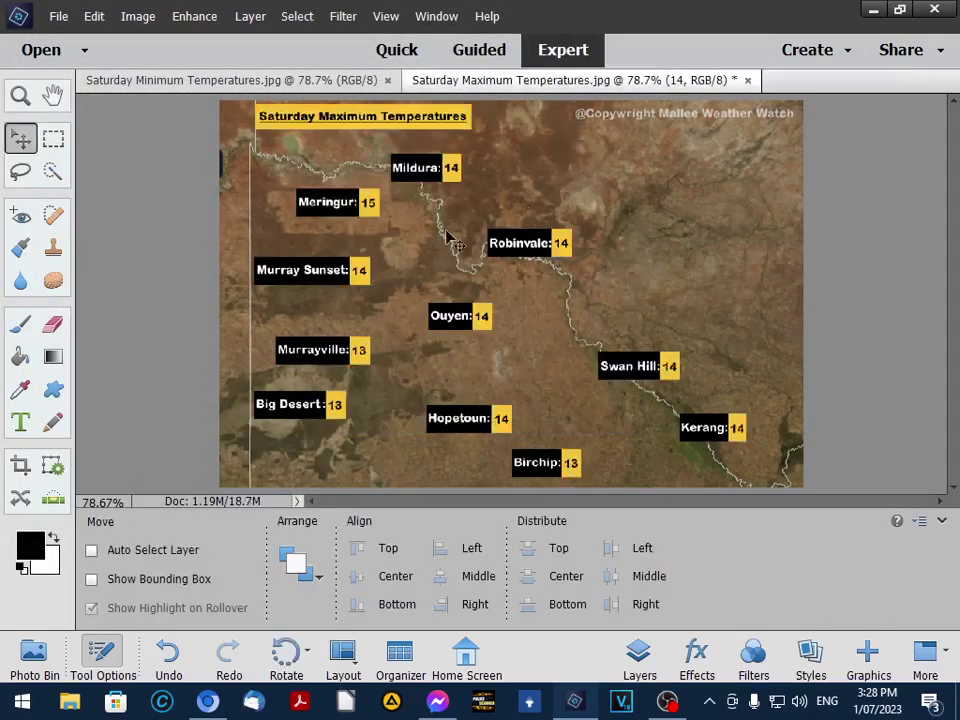
Save Saturday Maximum Temperatures as JPEG over the old file, then close the Saturday Minimum map too.
left_click(58, 15)
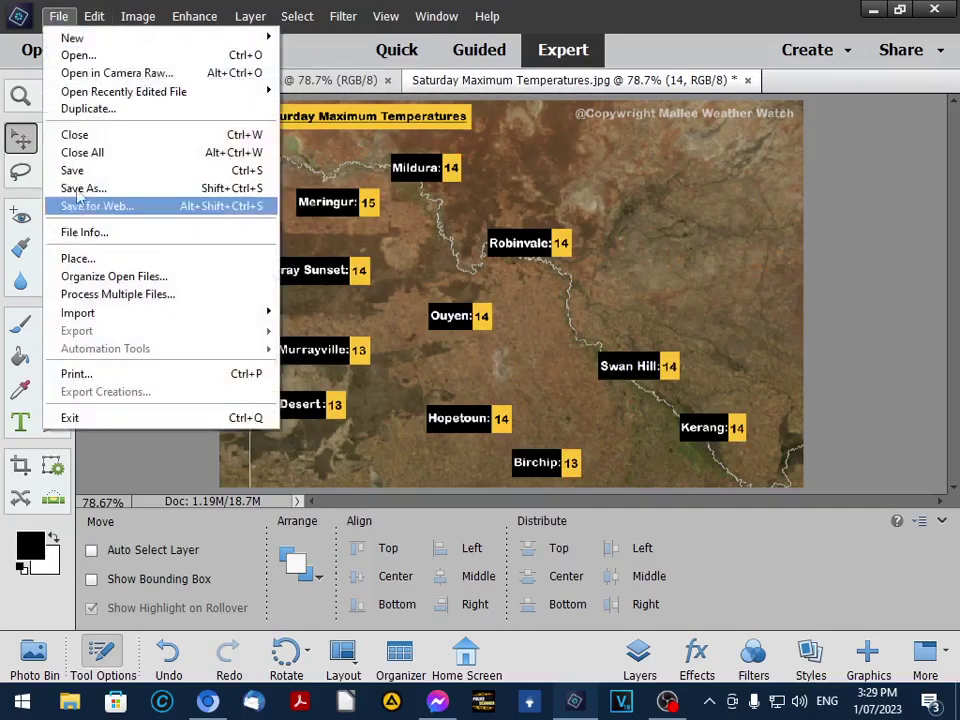
left_click(76, 136)
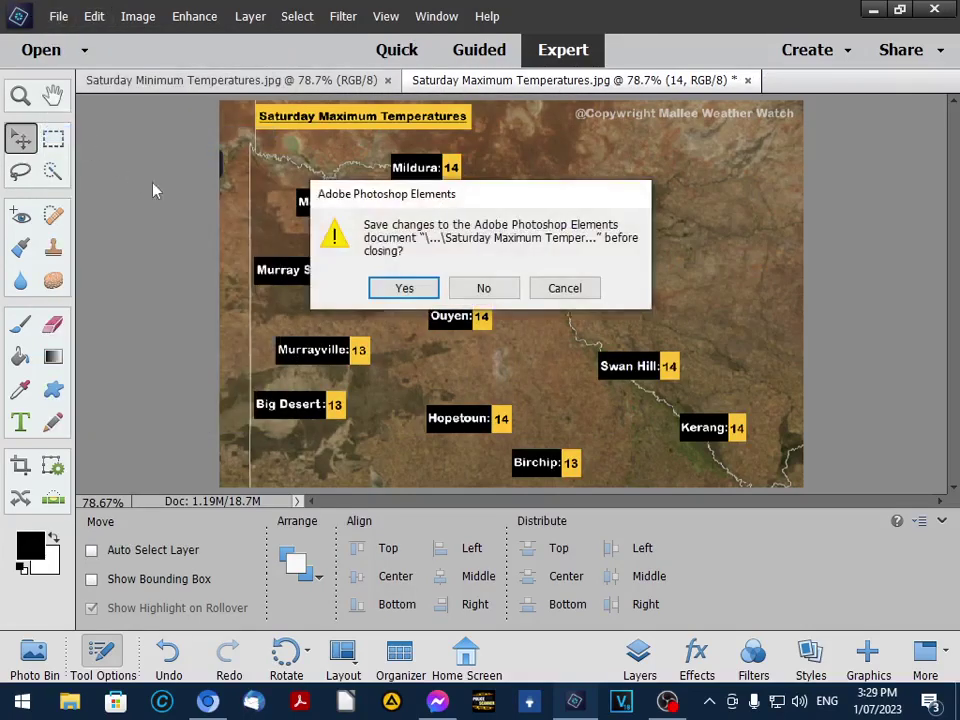
left_click(400, 290)
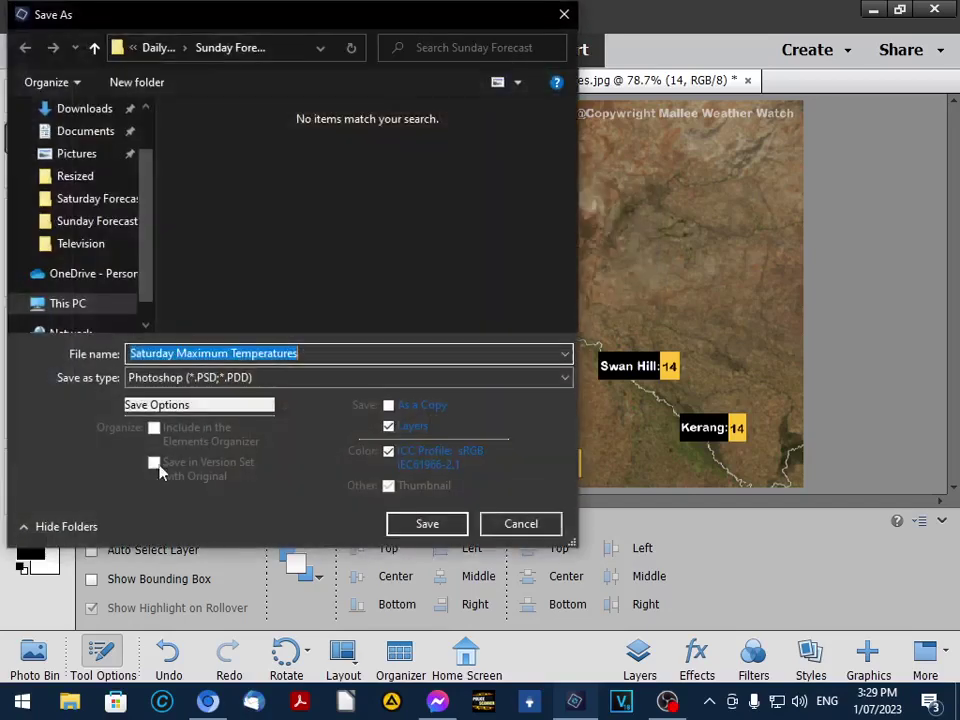
left_click(153, 380)
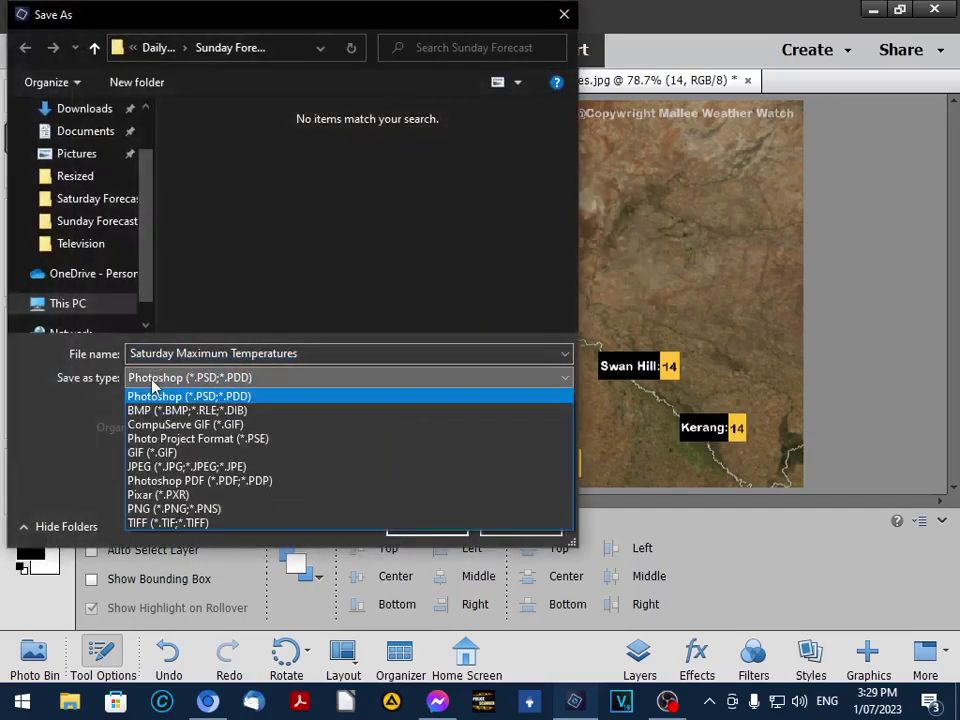
left_click(155, 466)
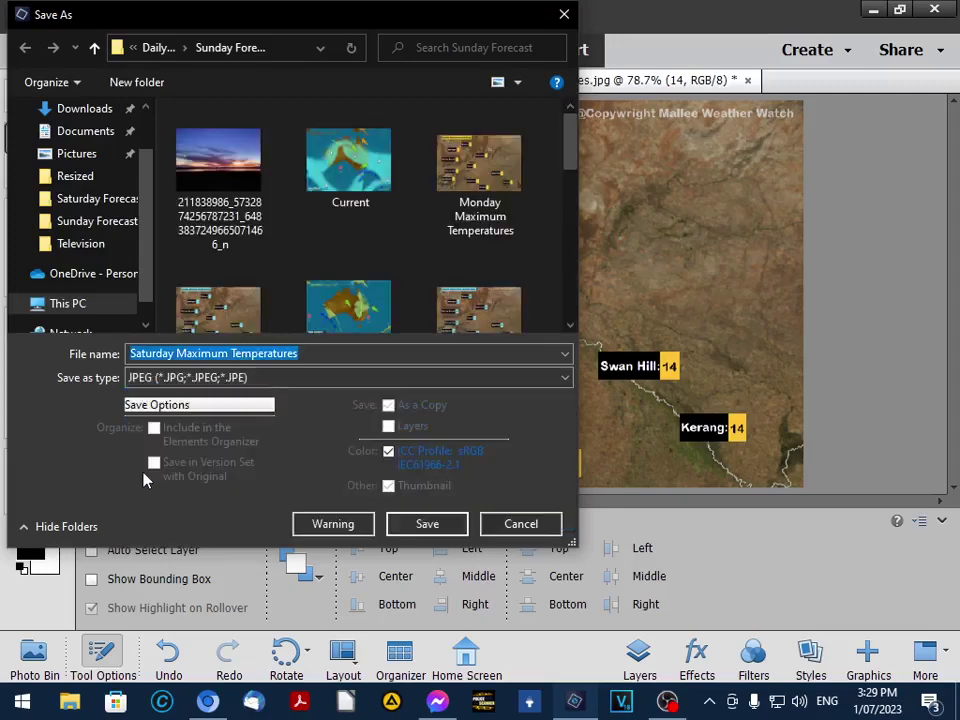
left_click(422, 528)
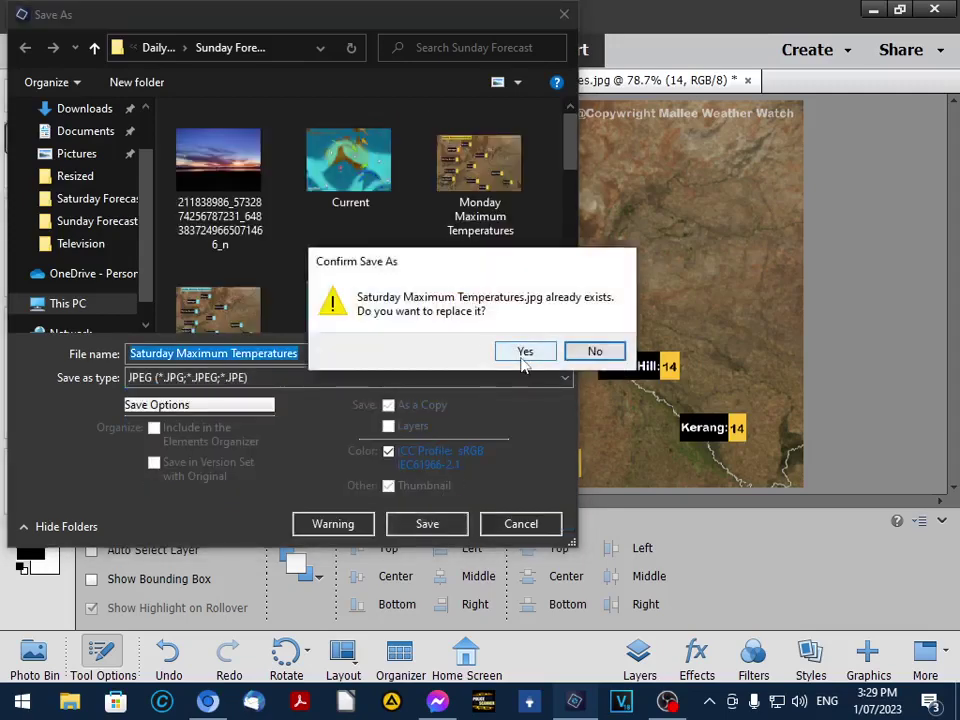
left_click(521, 355)
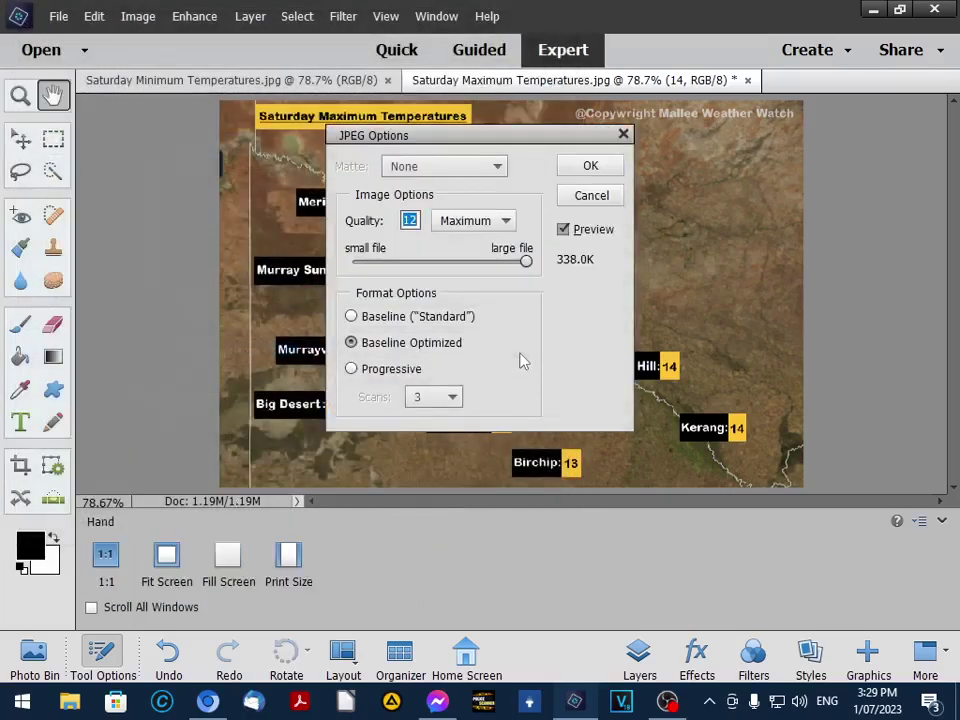
left_click(591, 167)
key("ctrl+w")
key("v")
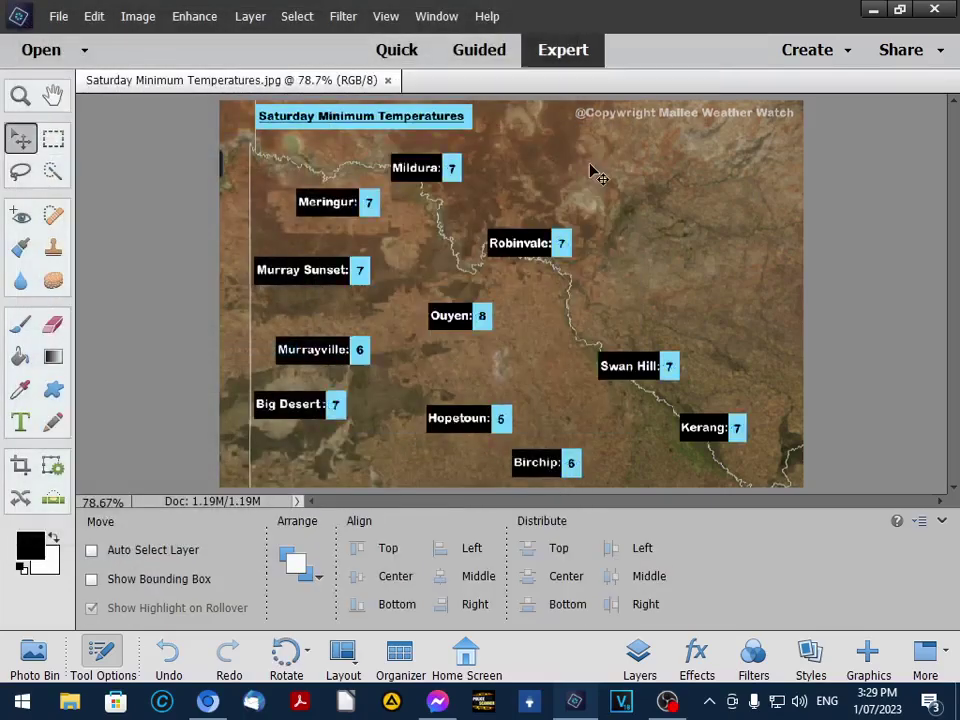
left_click(55, 18)
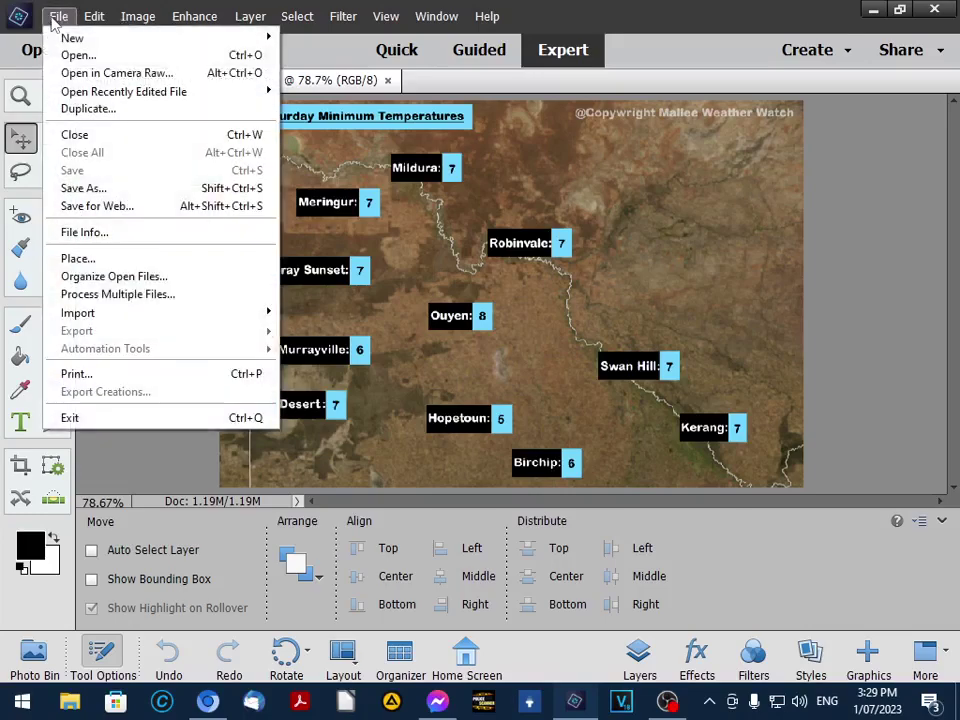
left_click(88, 141)
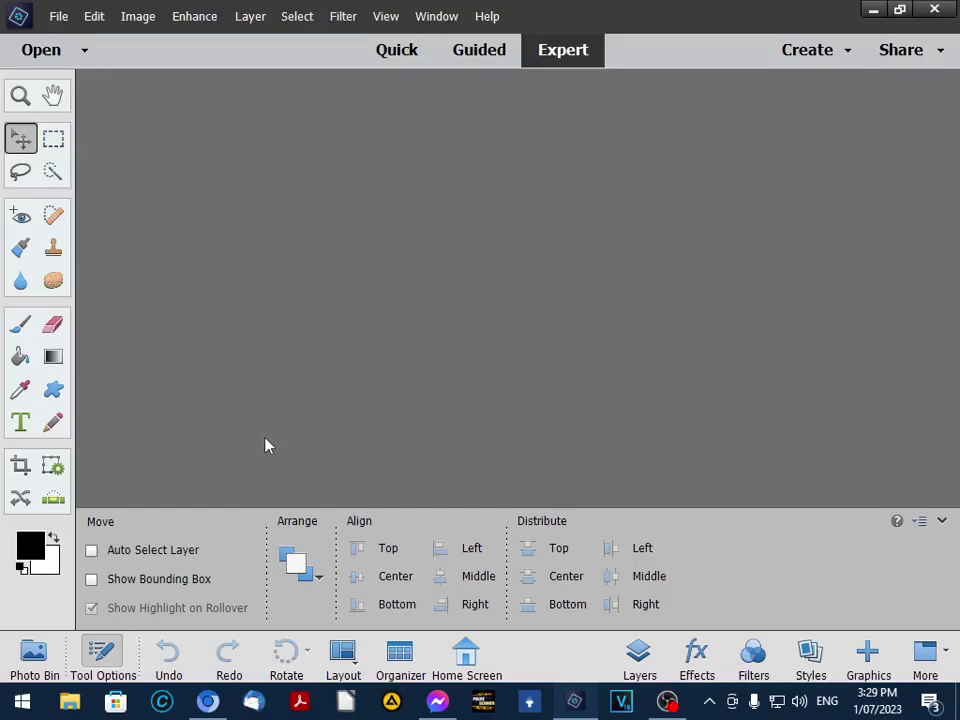
Bring up the Weatherzone Layers satellite map and start an Awesome Screenshot Selected Area capture.
left_click(874, 14)
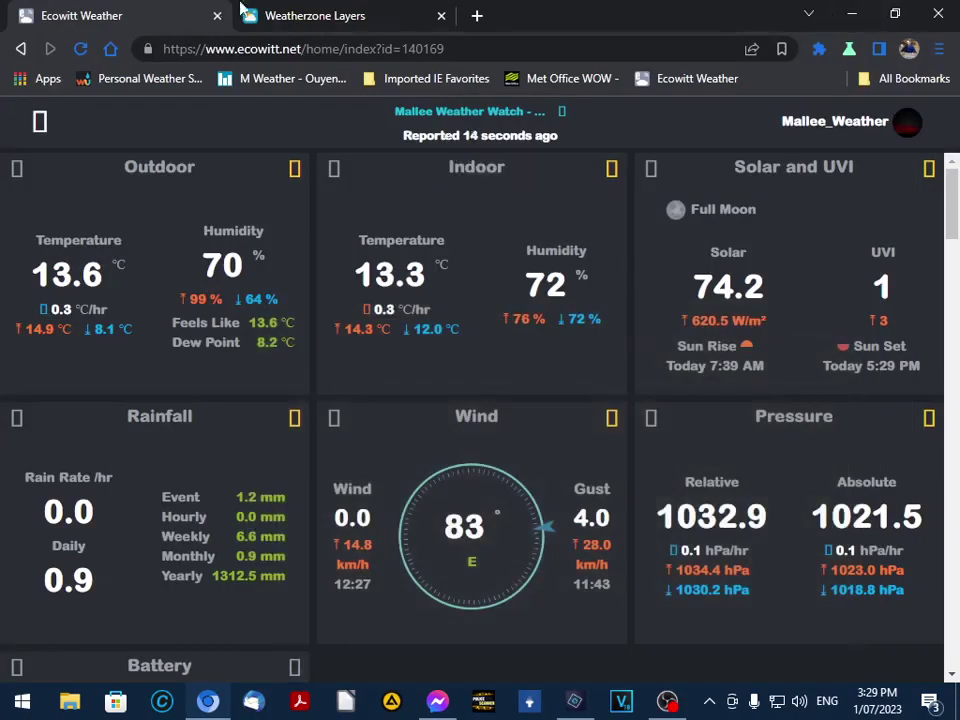
left_click(330, 15)
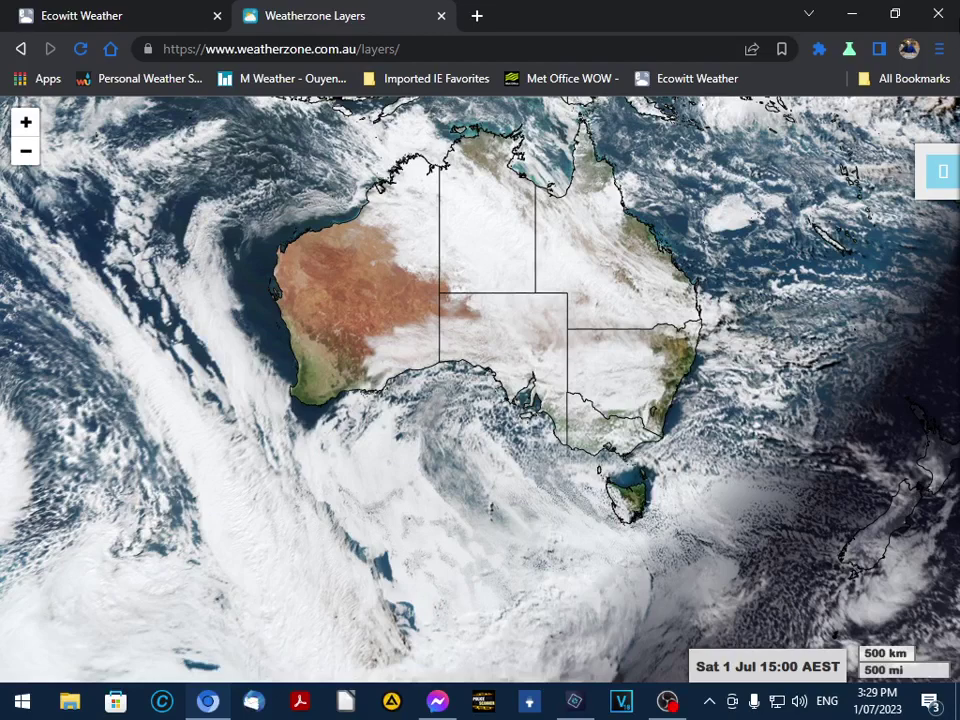
left_click(818, 54)
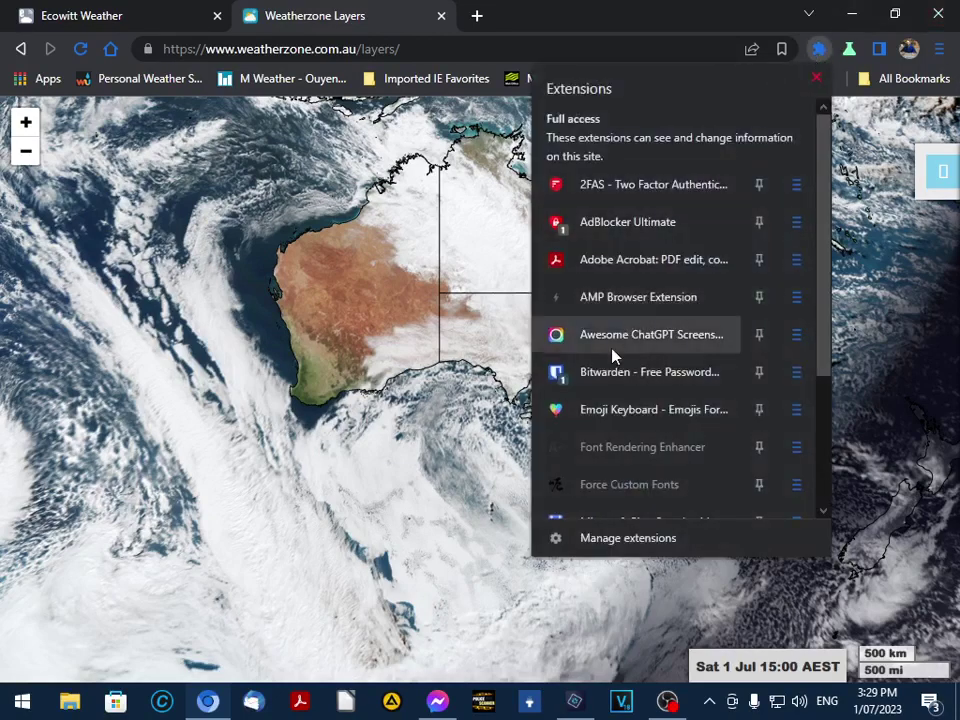
left_click(615, 340)
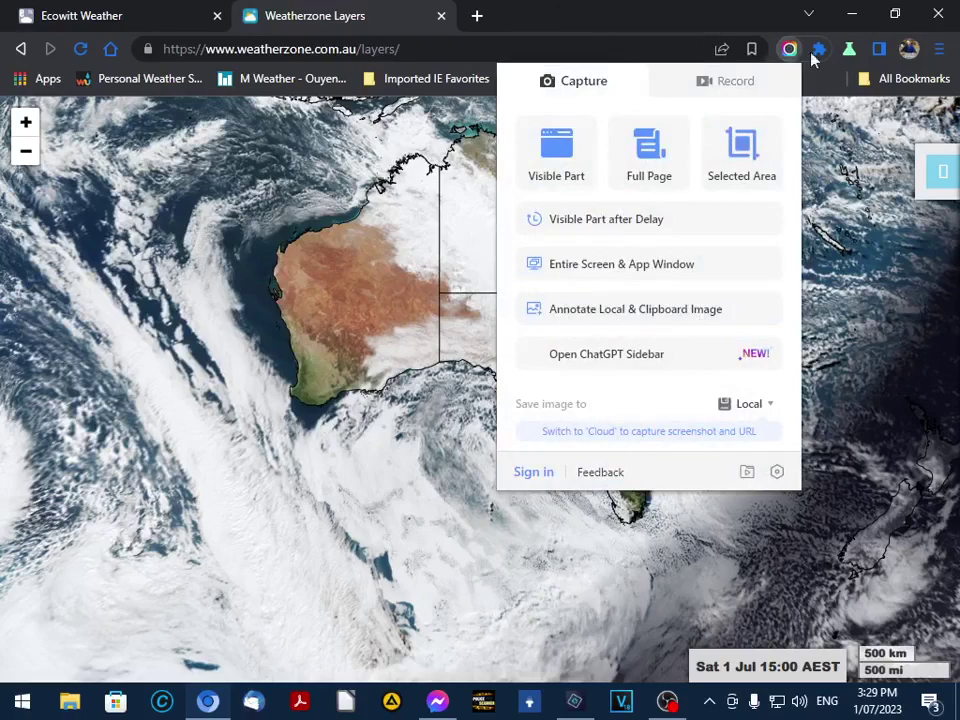
left_click(741, 160)
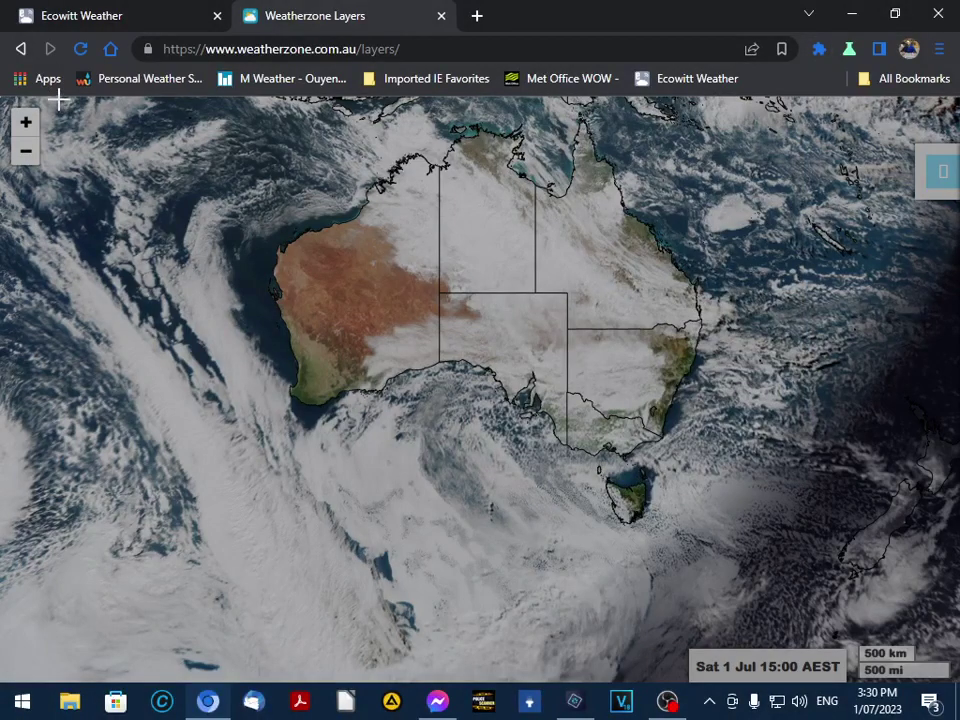
Capture a 931 × 569 area around the Australia satellite map.
left_click_drag(59, 99, 915, 642)
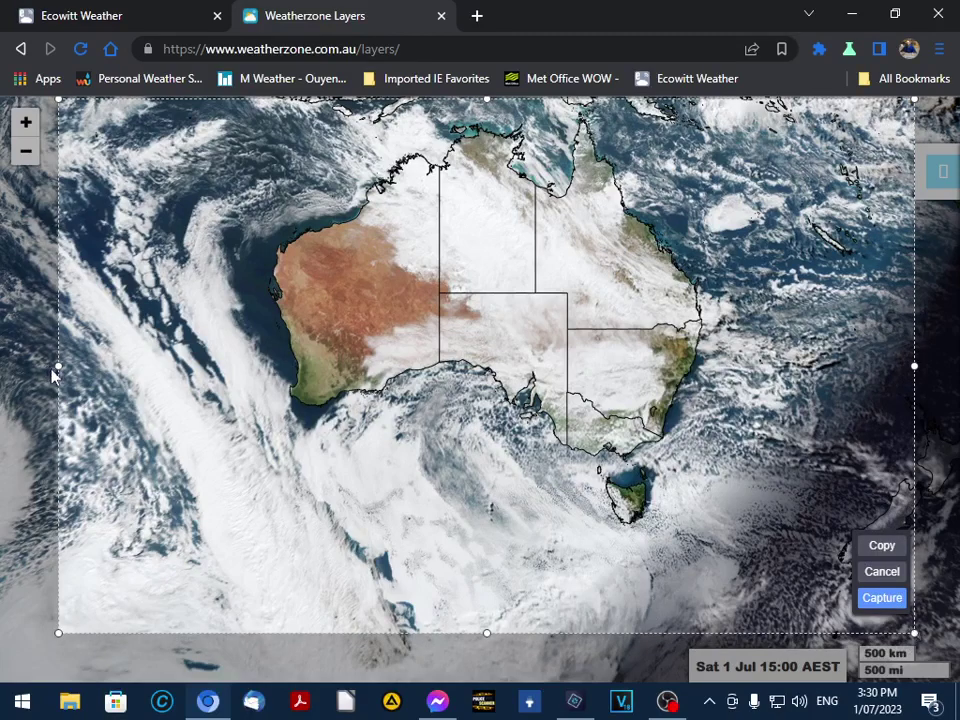
left_click_drag(56, 367, 36, 365)
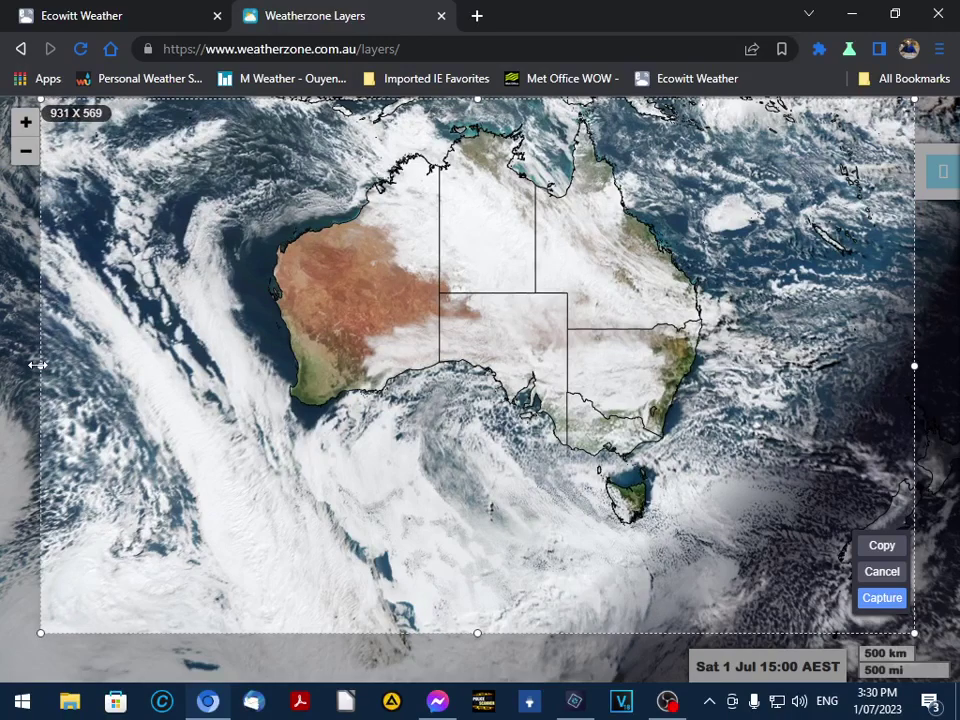
left_click(882, 598)
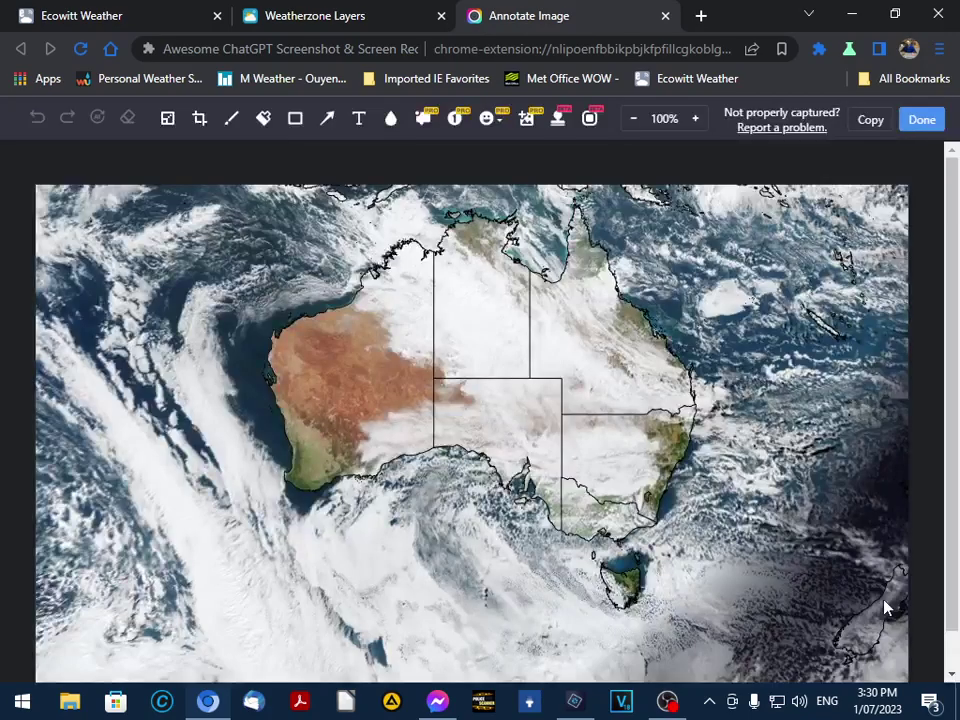
Download the capture over Weatherzone-Layers.png in Documents > Mallee Weather Watch Synoptic Maps > Daily Forecast > Sunday Forecast.
left_click(921, 122)
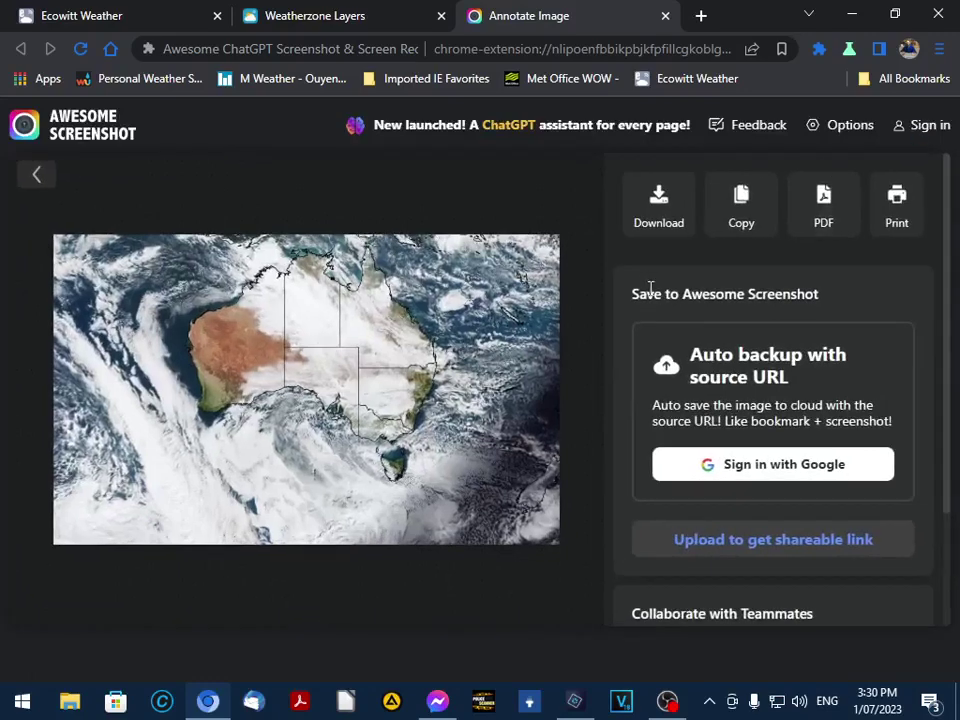
left_click(651, 203)
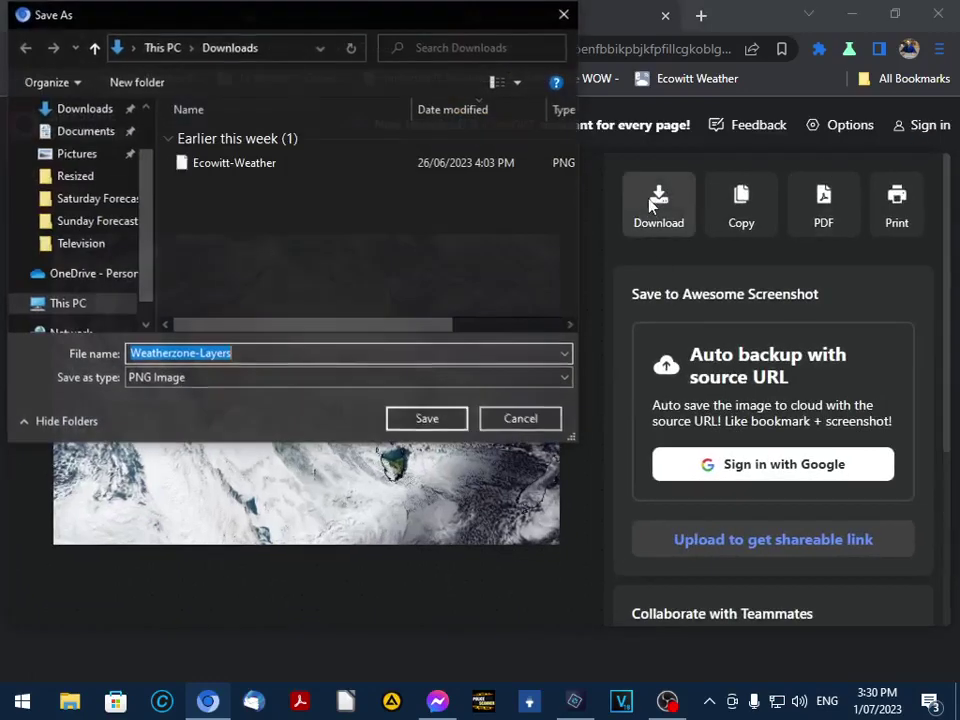
left_click(90, 133)
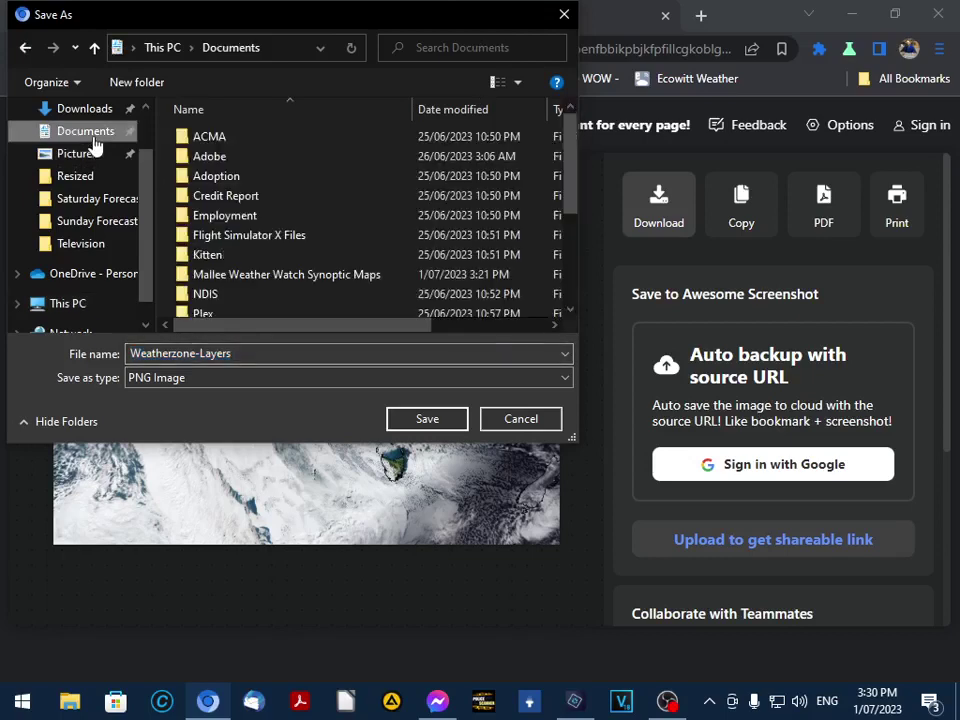
double_click(306, 278)
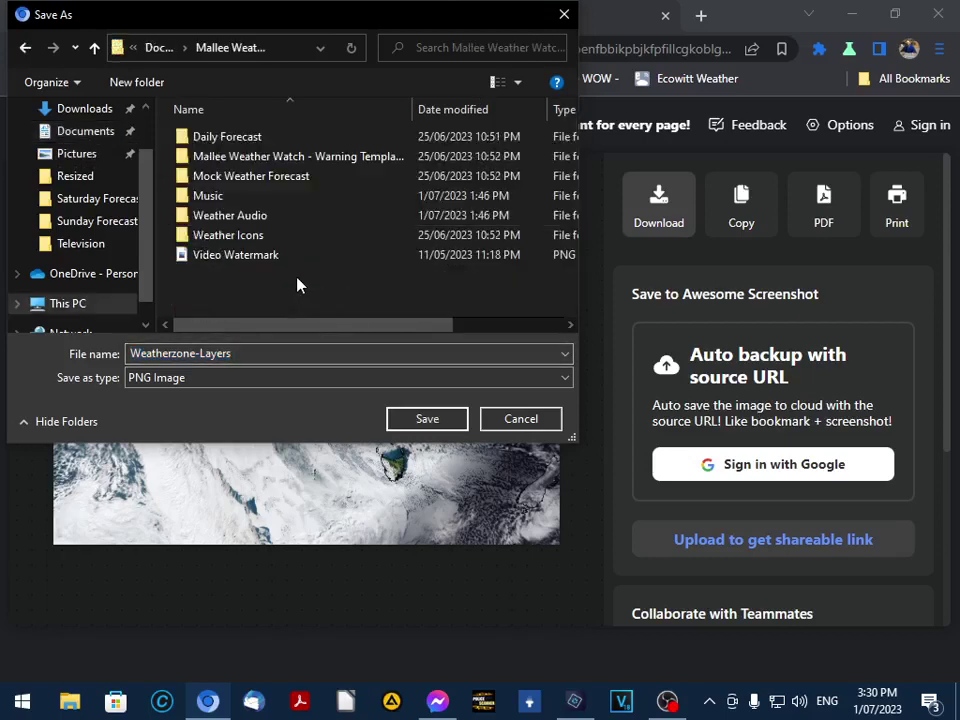
double_click(218, 139)
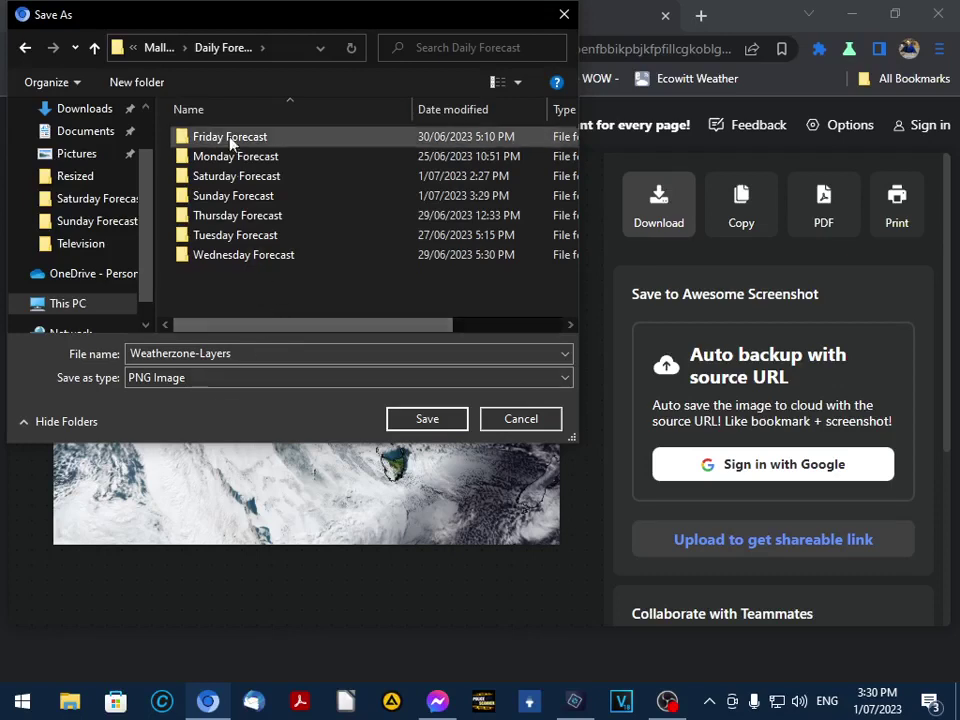
double_click(230, 195)
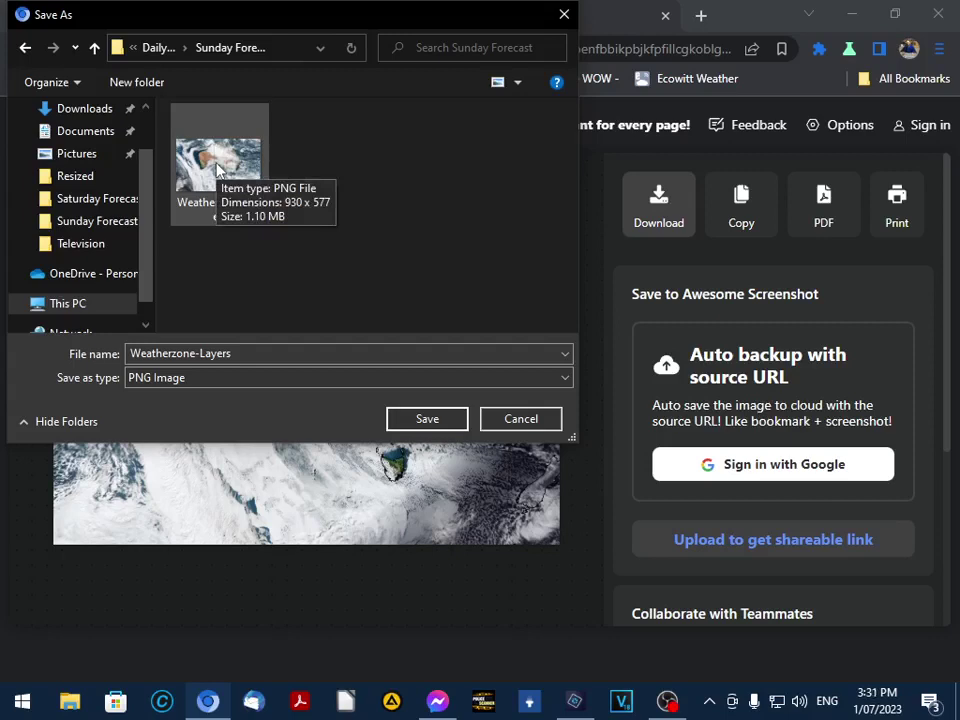
double_click(218, 170)
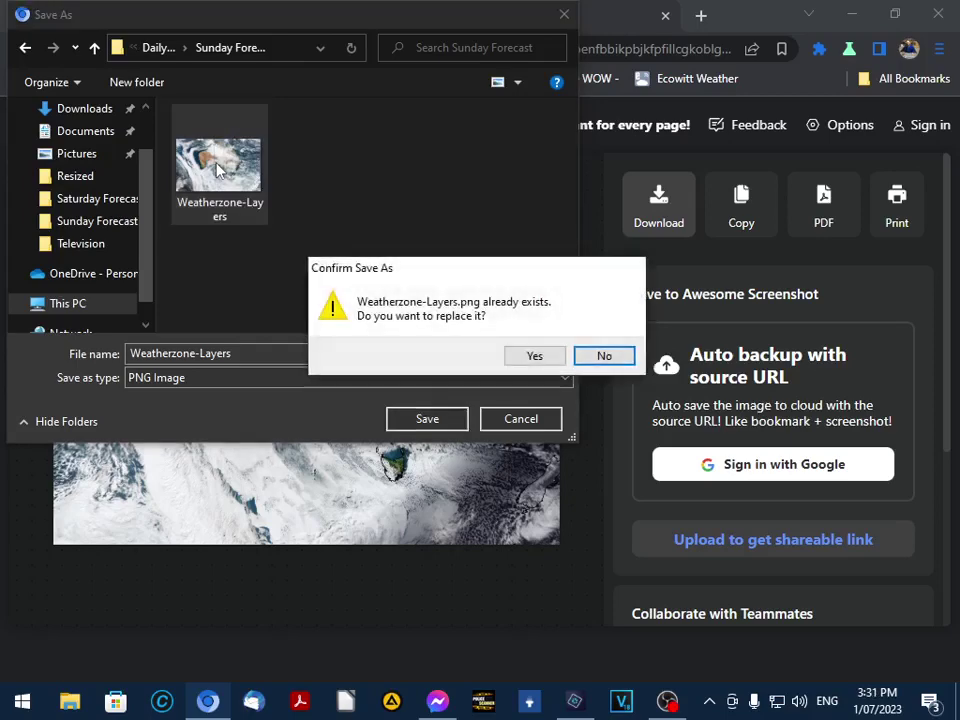
left_click(525, 358)
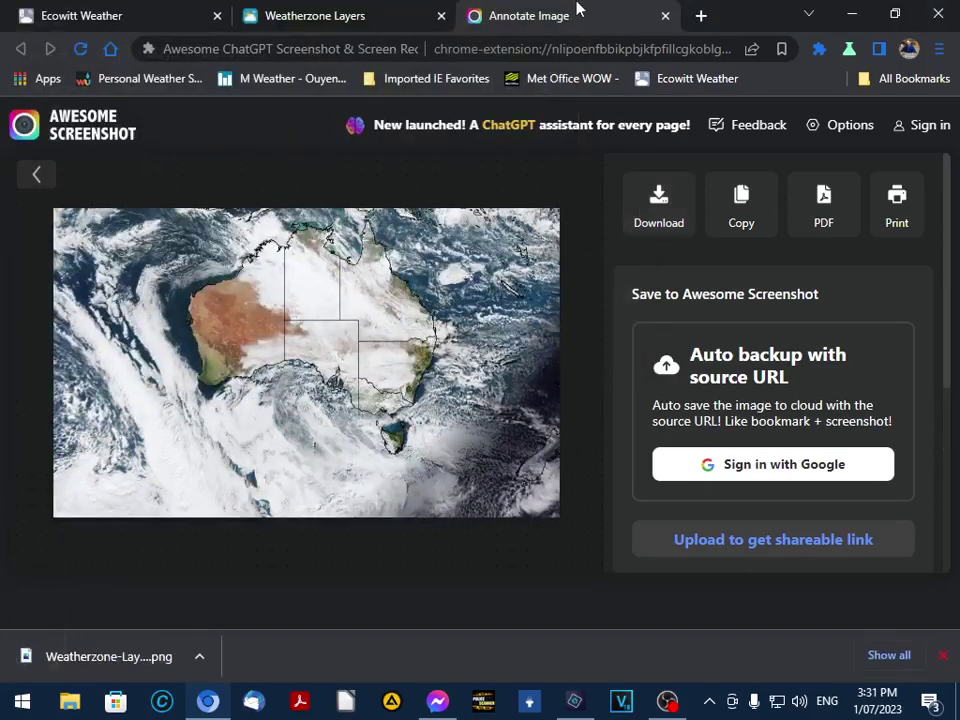
Close the screenshot tab and open Weatherzone's Synoptic charts page from the Imported IE Favorites bookmark.
left_click(665, 17)
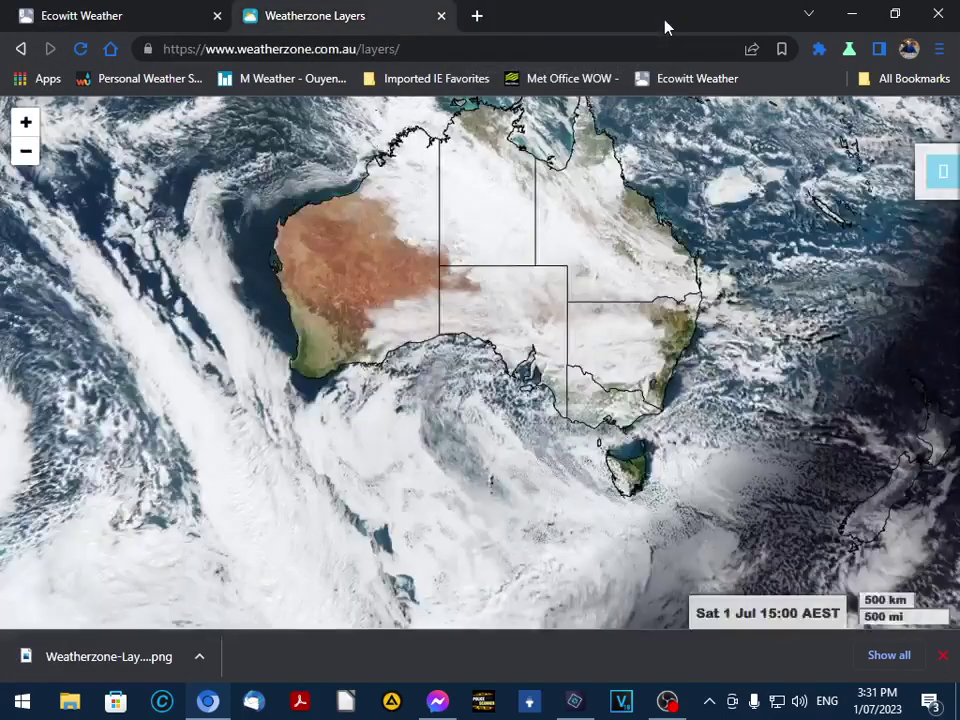
left_click(415, 80)
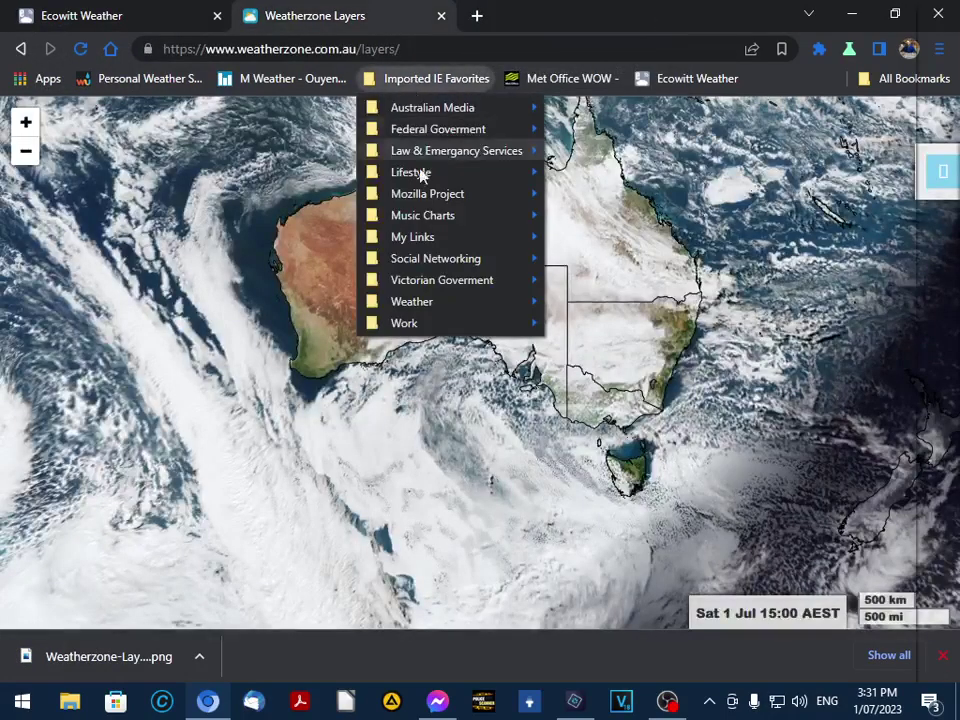
mouse_move(459, 308)
mouse_move(581, 304)
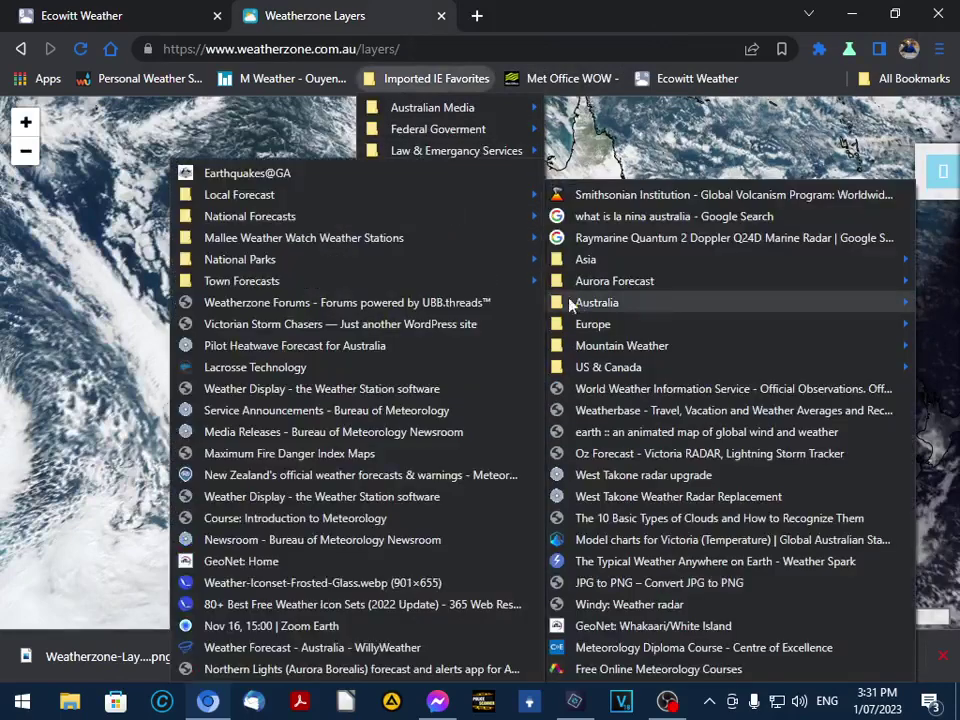
mouse_move(488, 217)
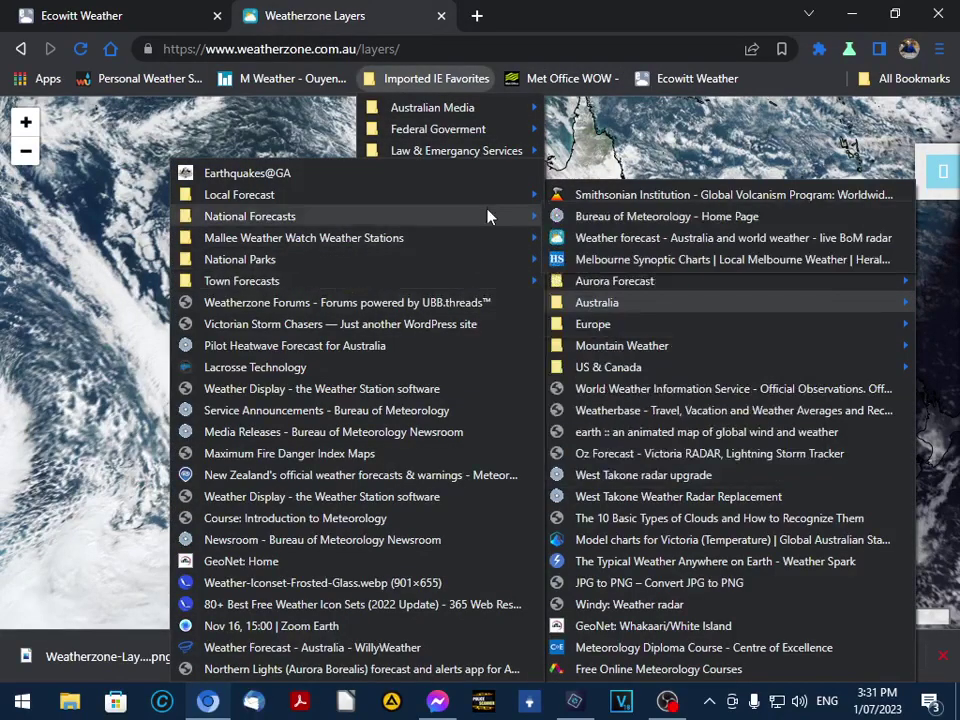
left_click(590, 237)
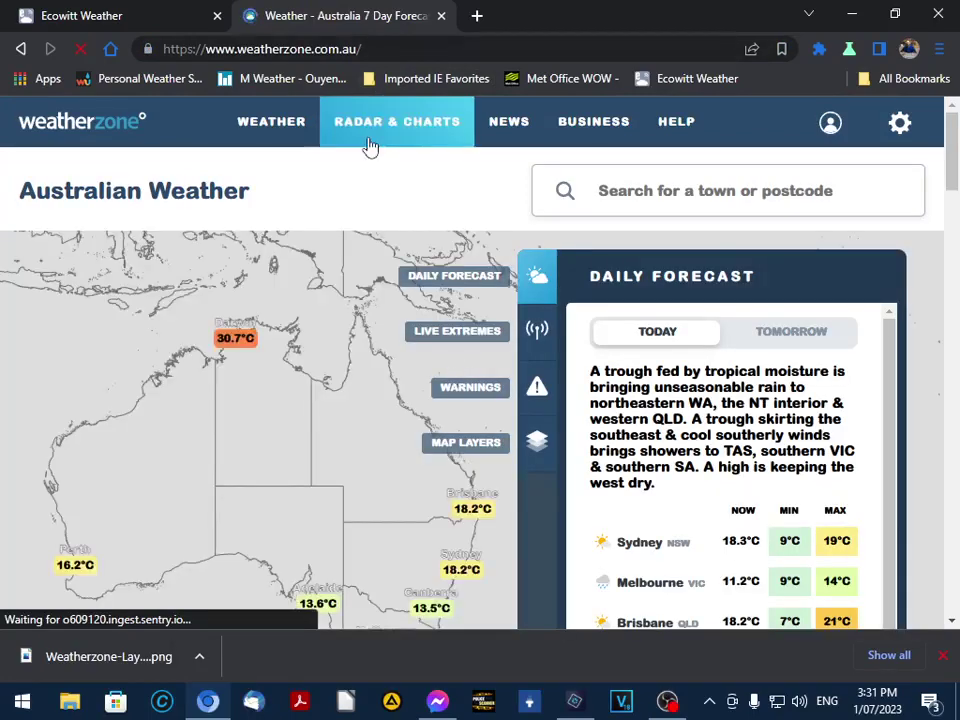
mouse_move(370, 120)
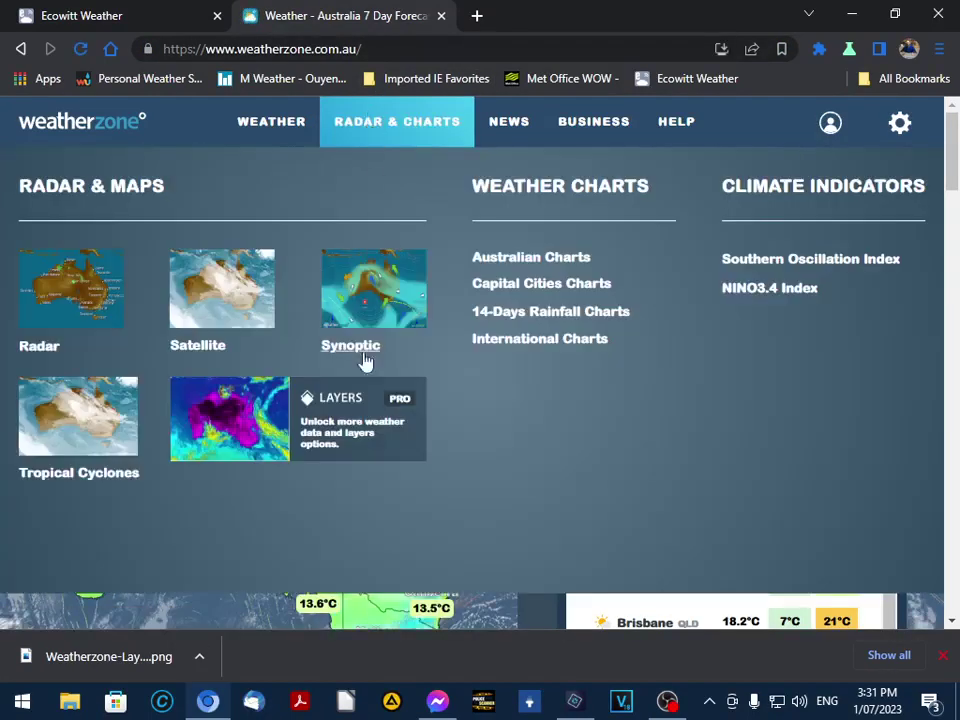
left_click(359, 290)
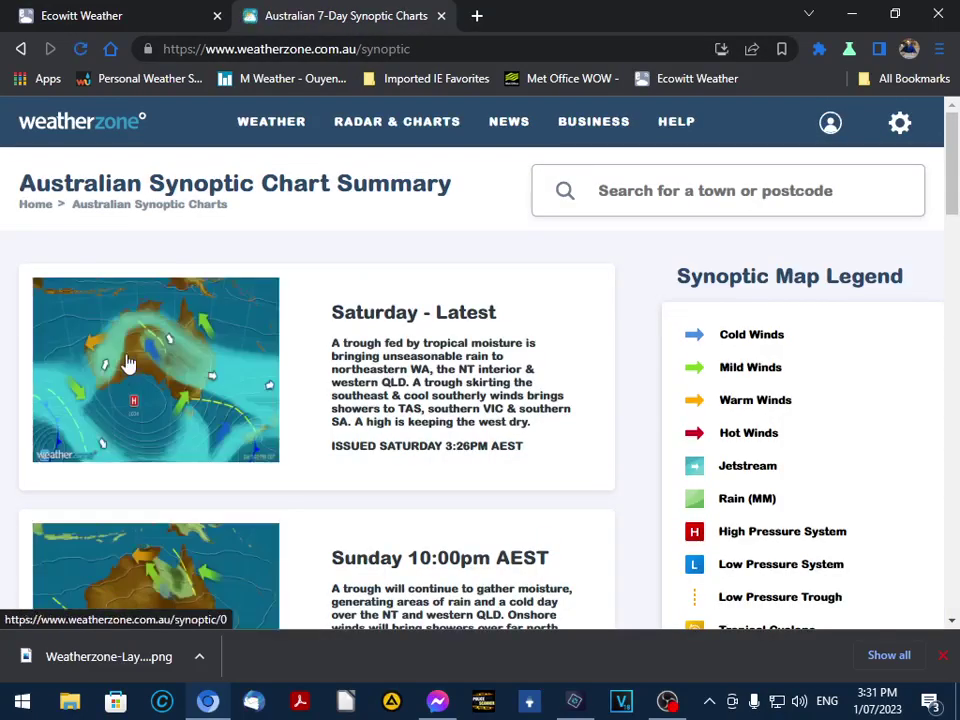
Open the latest Saturday synoptic chart and save it over Current.jpg.
left_click(128, 365)
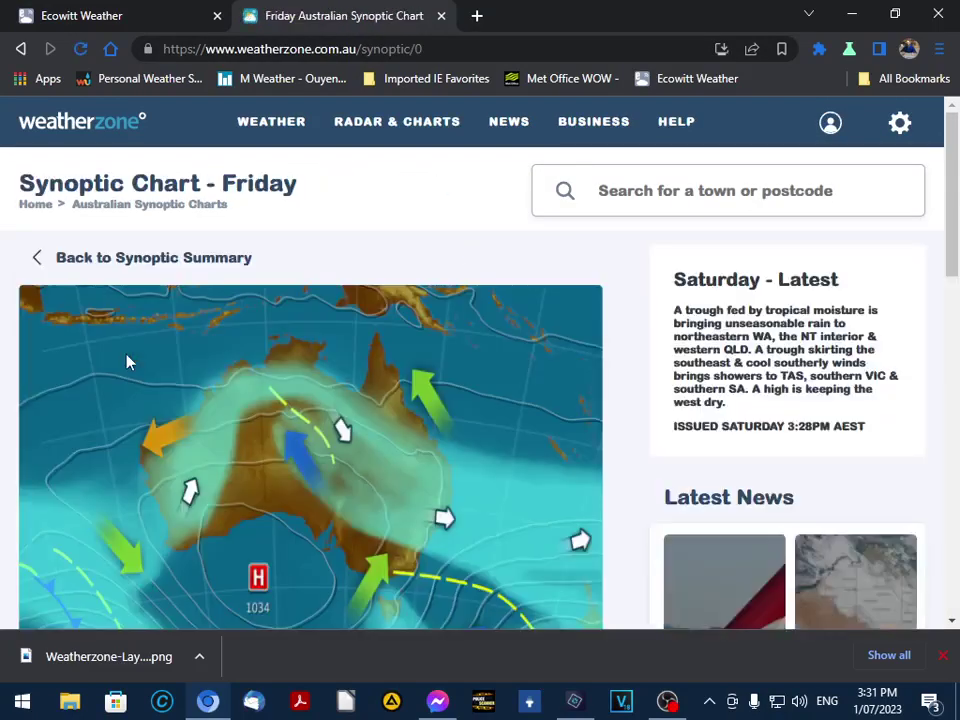
scroll(131, 366, "down", 2)
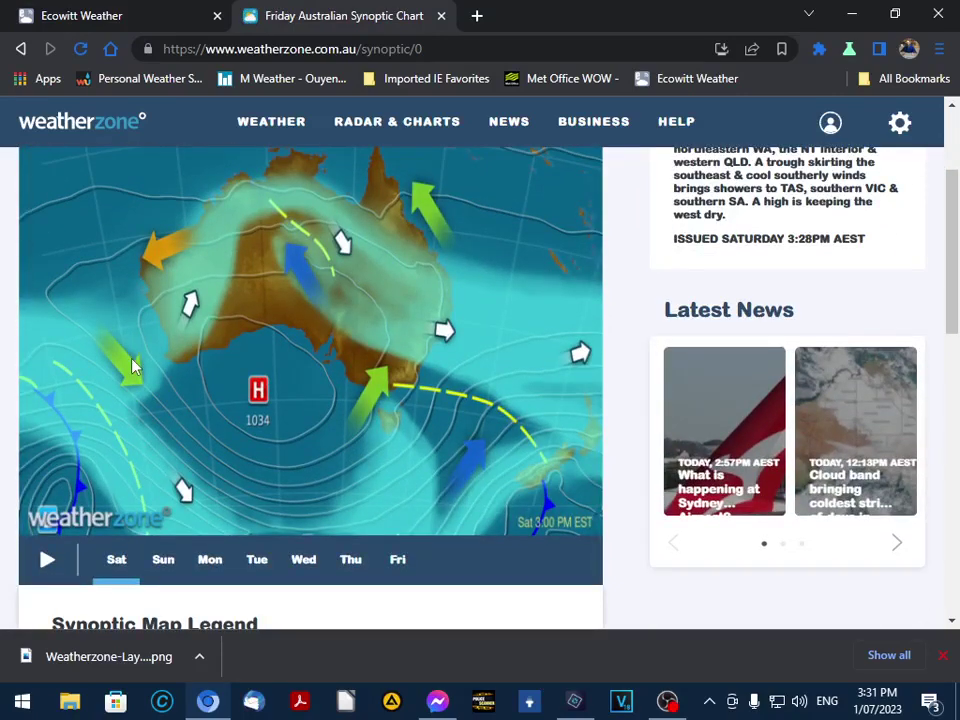
scroll(131, 366, "up", 1)
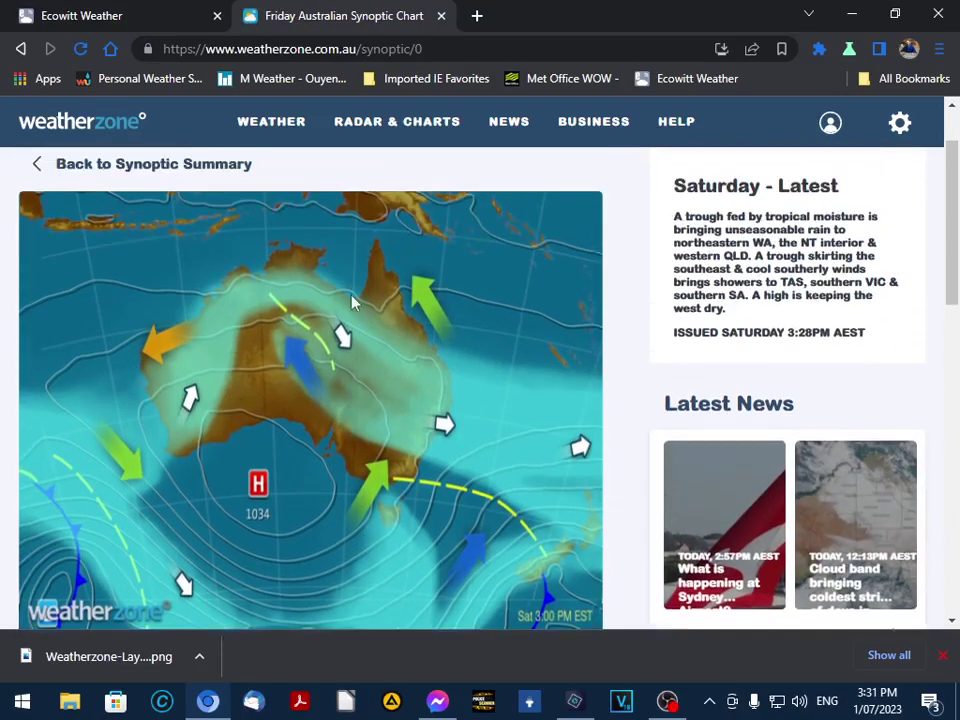
right_click(236, 314)
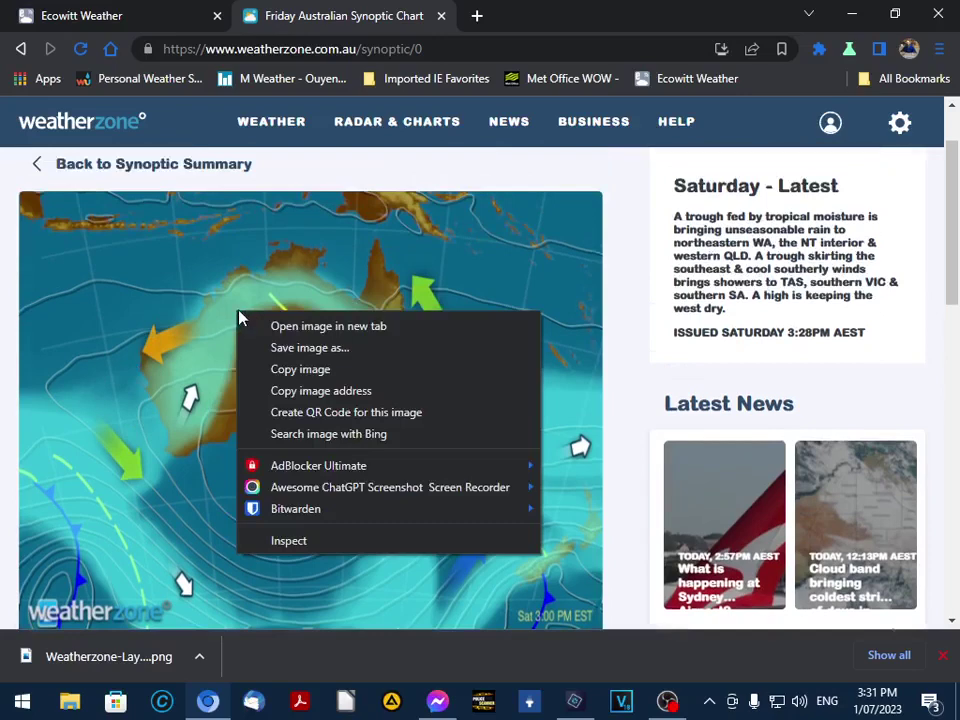
left_click(309, 350)
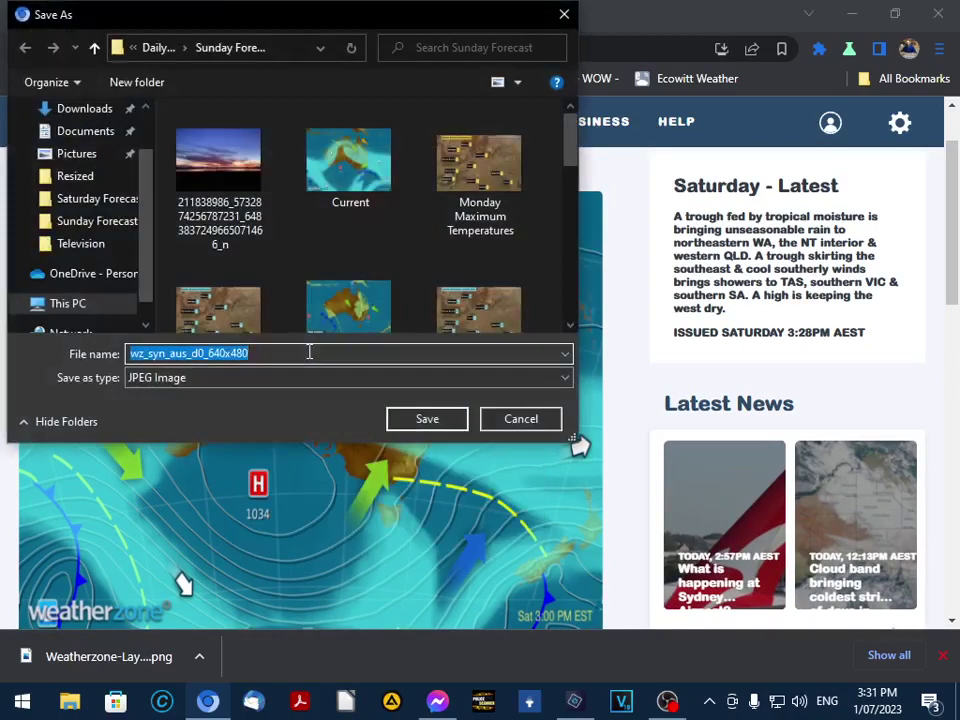
double_click(352, 172)
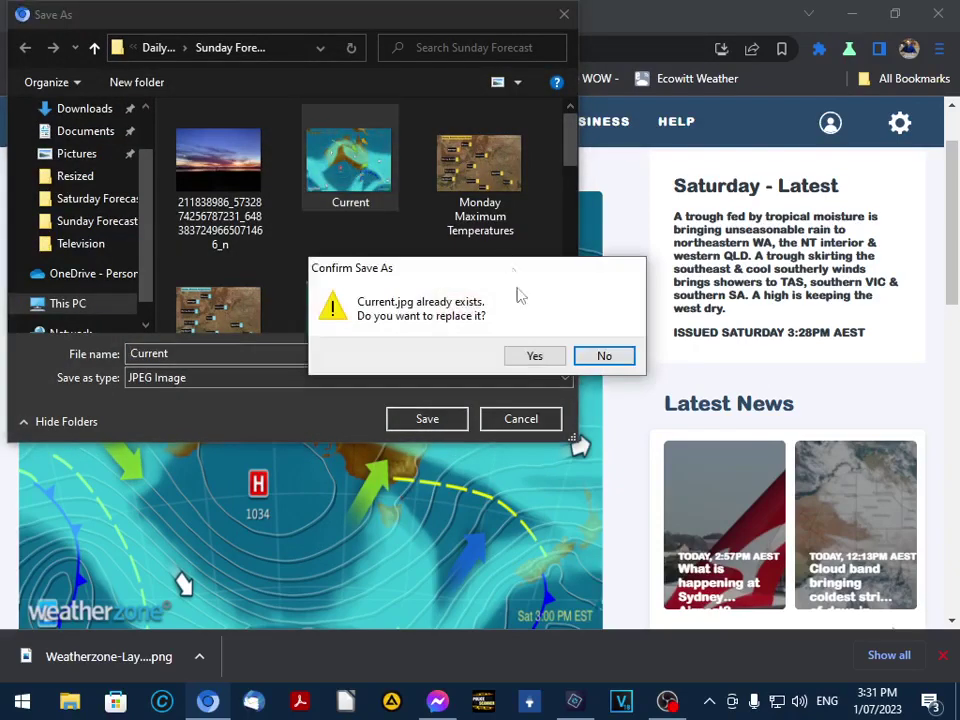
left_click(528, 357)
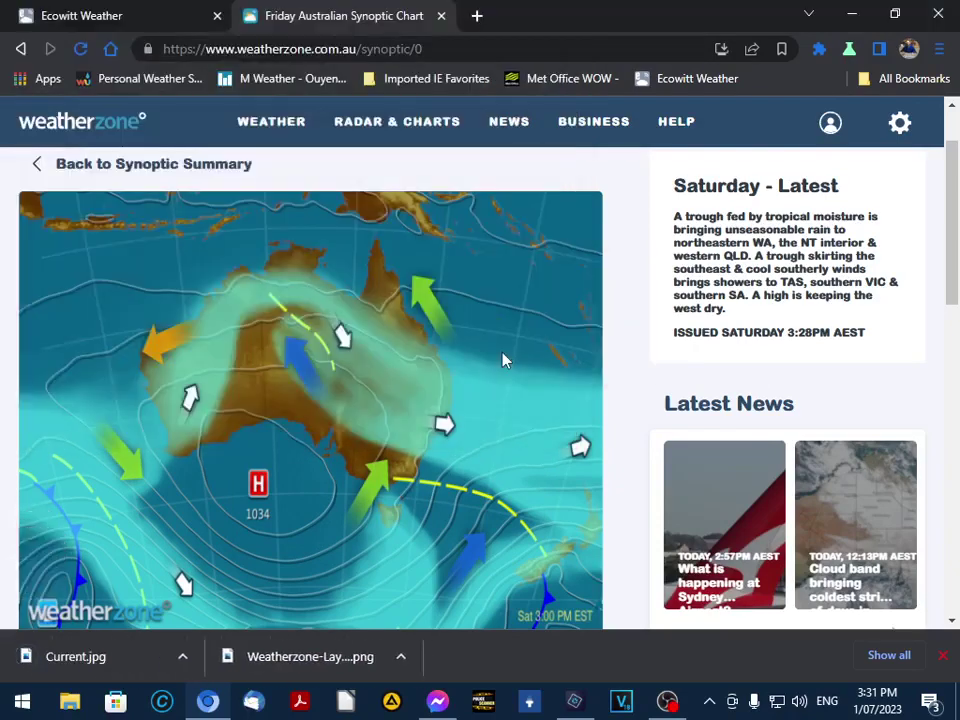
Save Sunday's synoptic chart over Sunday.jpg.
scroll(405, 389, "down", 2)
scroll(405, 389, "down", 1)
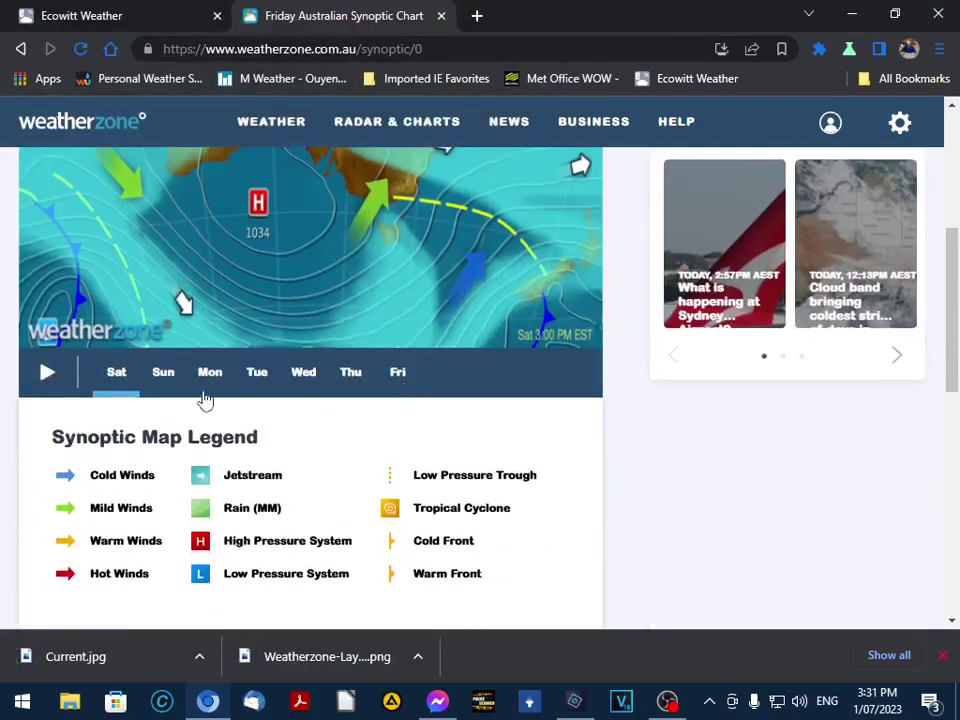
left_click(165, 383)
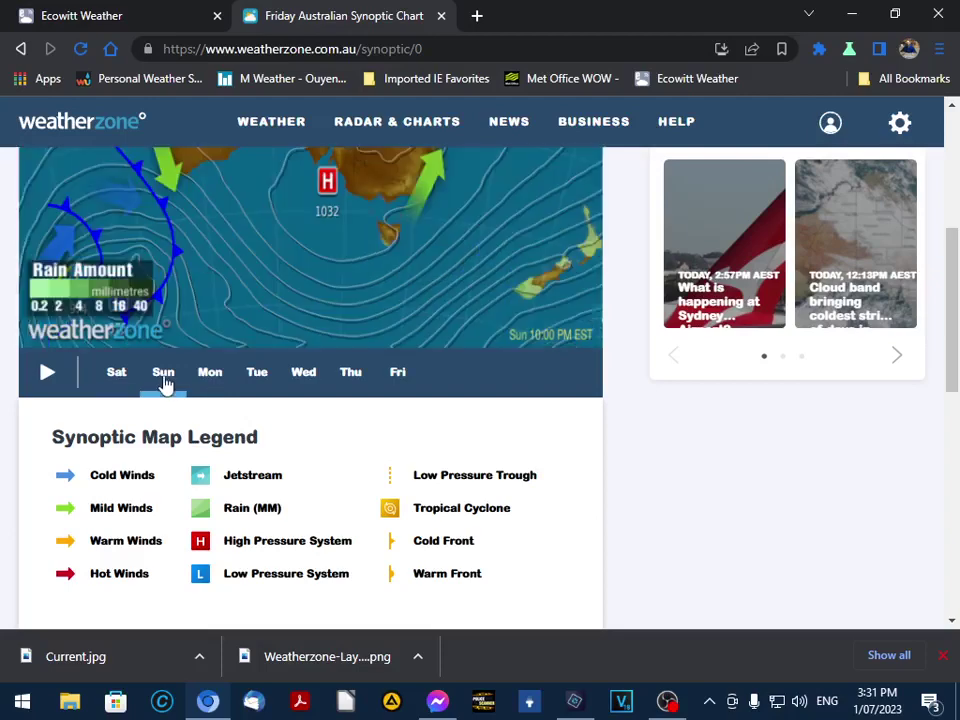
scroll(229, 429, "up", 2)
right_click(249, 231)
left_click(296, 259)
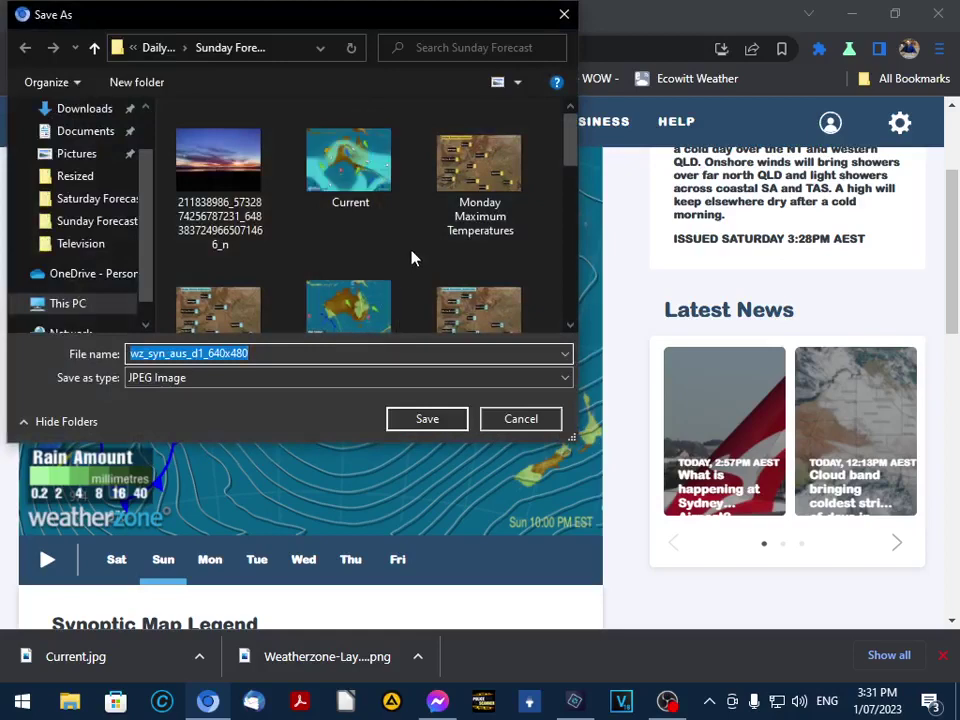
scroll(411, 257, "down", 3)
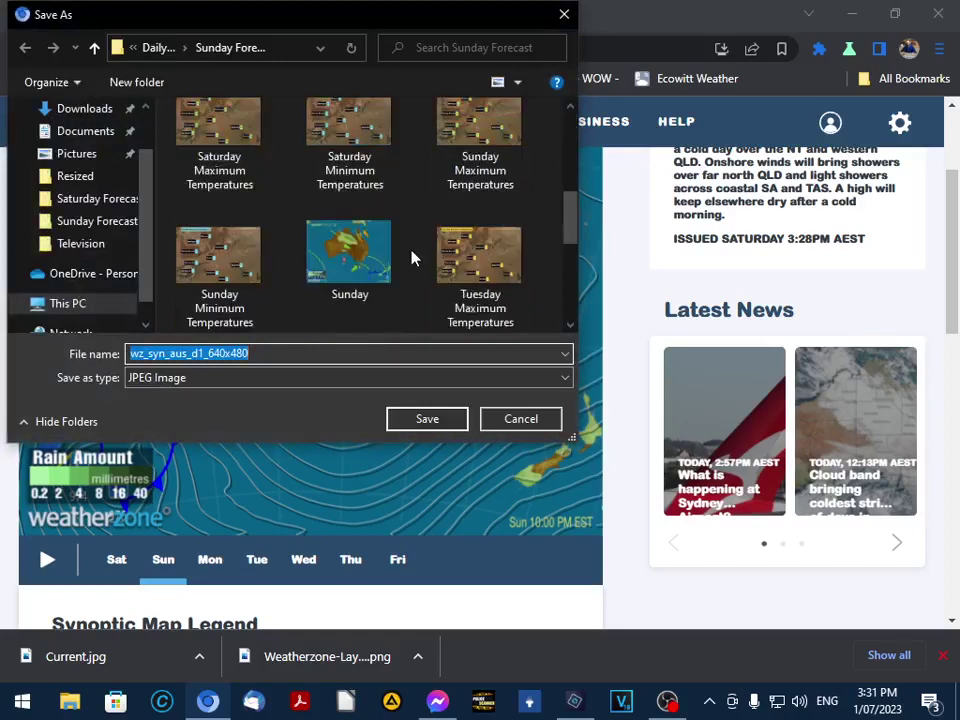
double_click(336, 266)
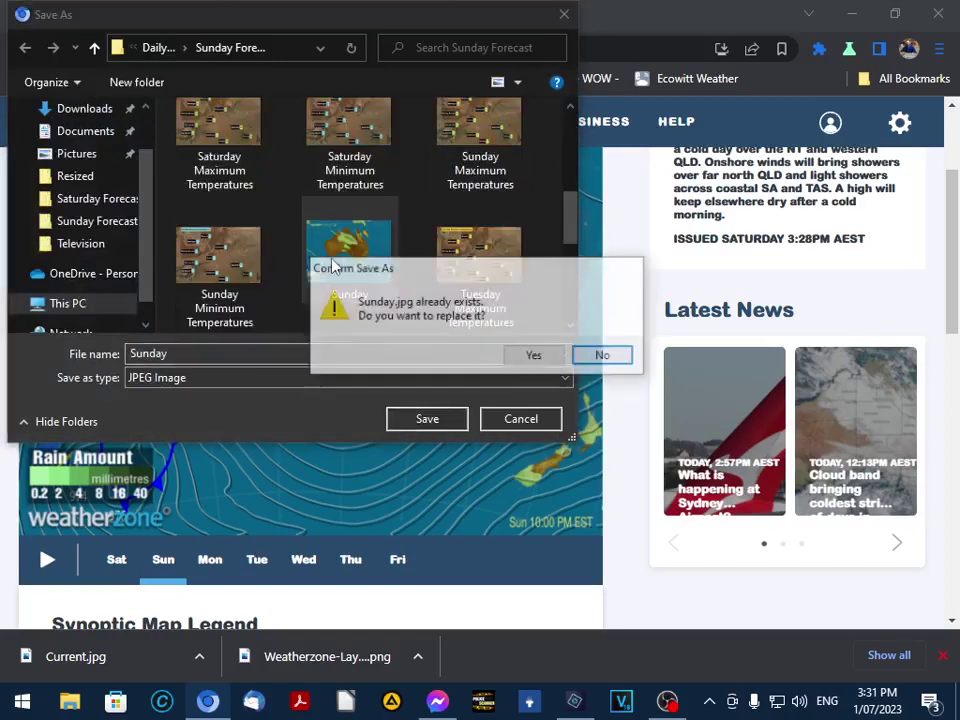
left_click(516, 360)
Save Monday's synoptic chart over Monday.jpg.
scroll(330, 400, "down", 3)
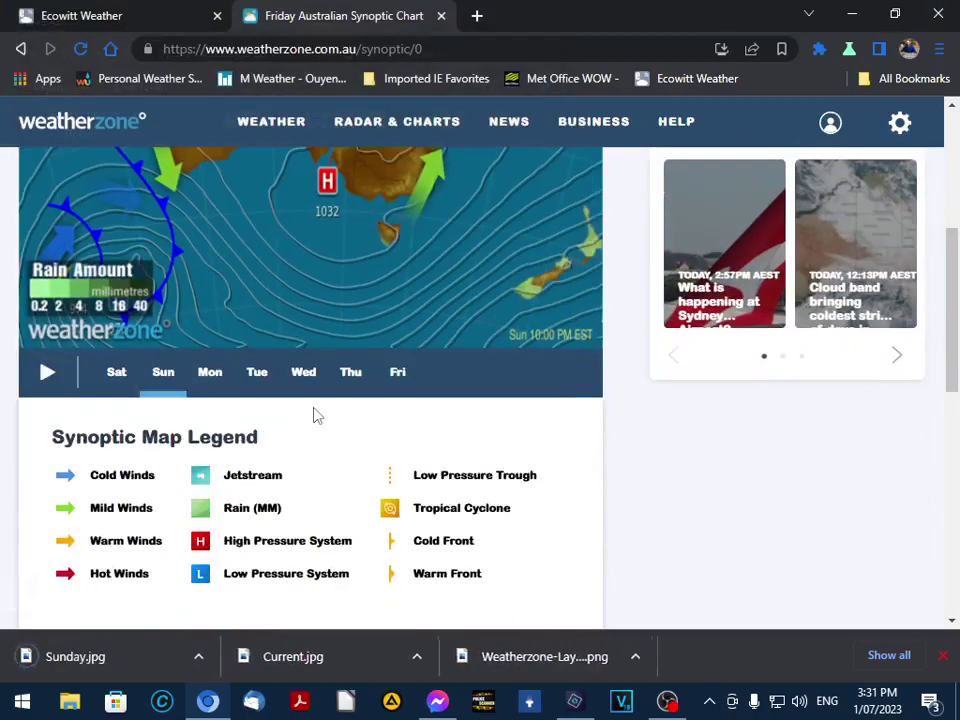
left_click(210, 379)
scroll(290, 410, "up", 2)
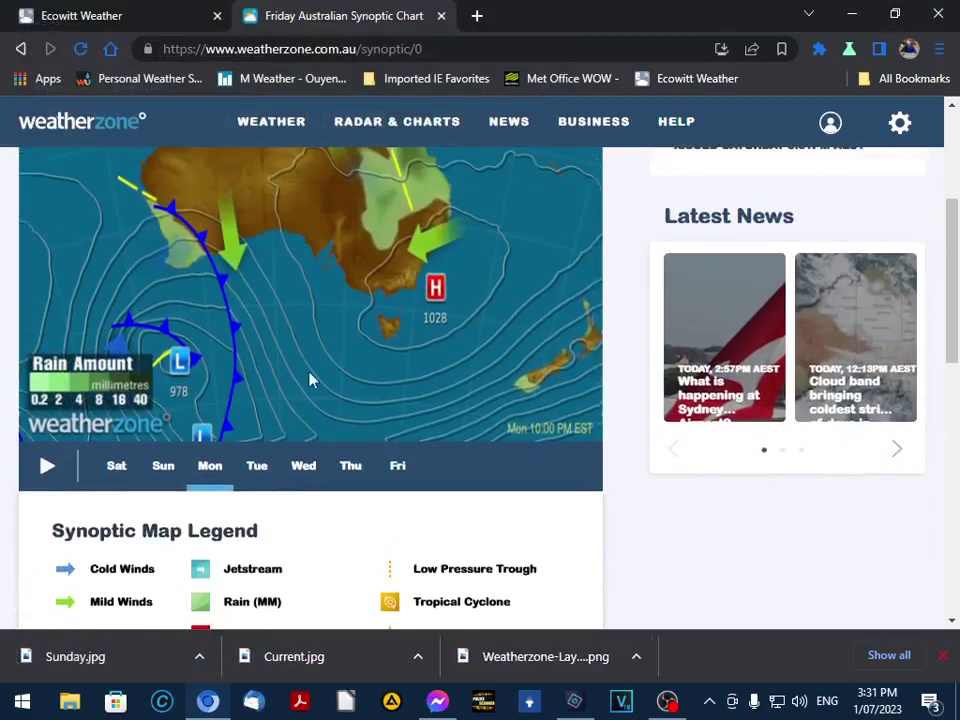
right_click(305, 215)
left_click(326, 241)
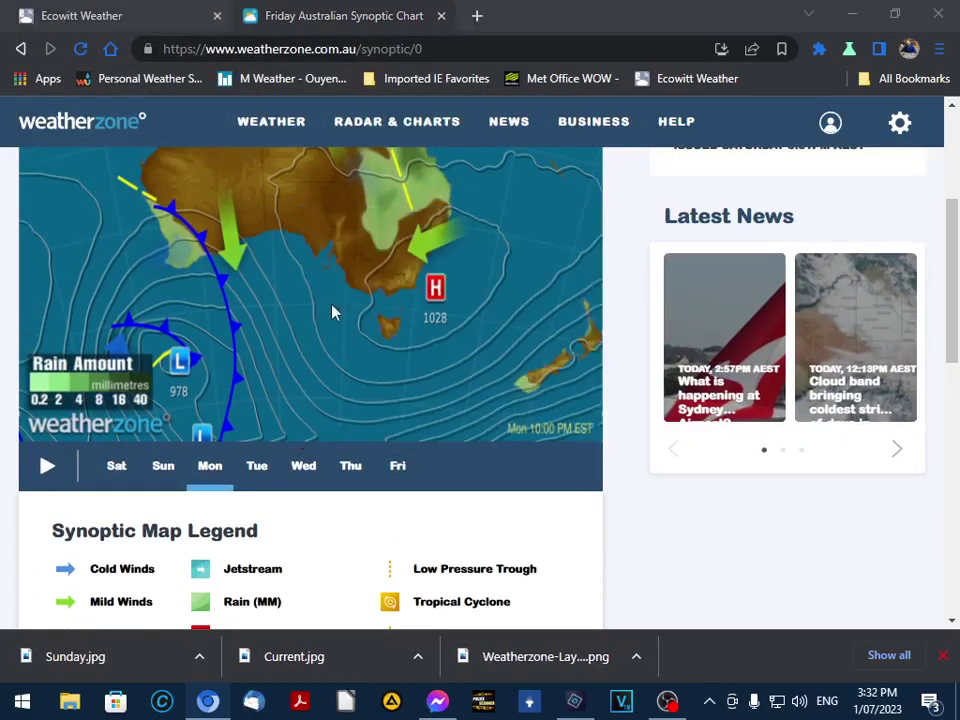
scroll(400, 230, "down", 5)
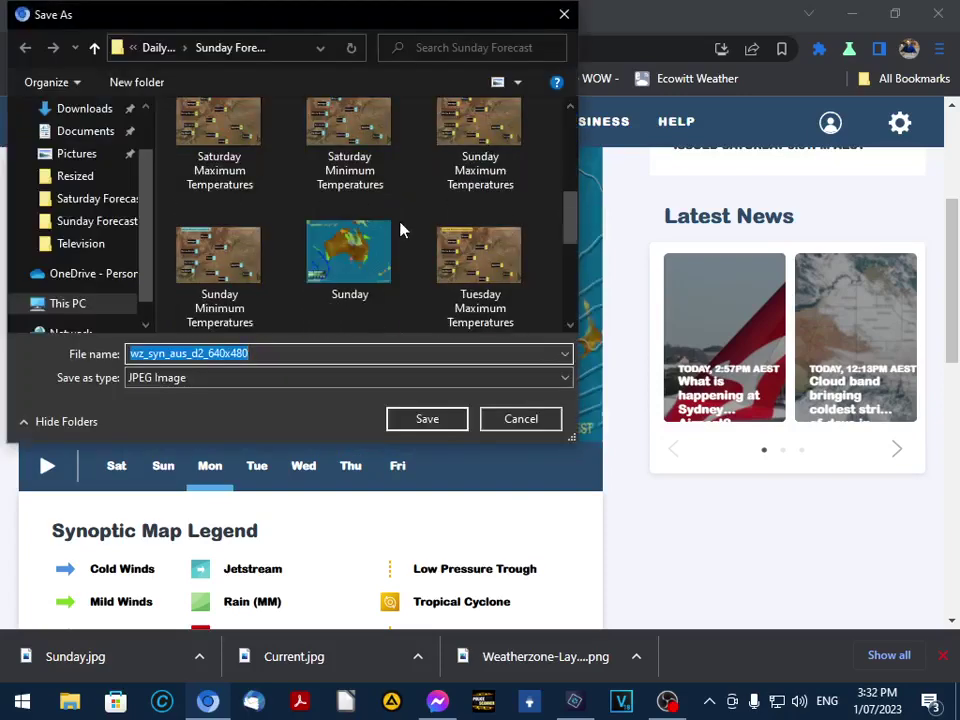
scroll(400, 230, "up", 2)
left_click(335, 140)
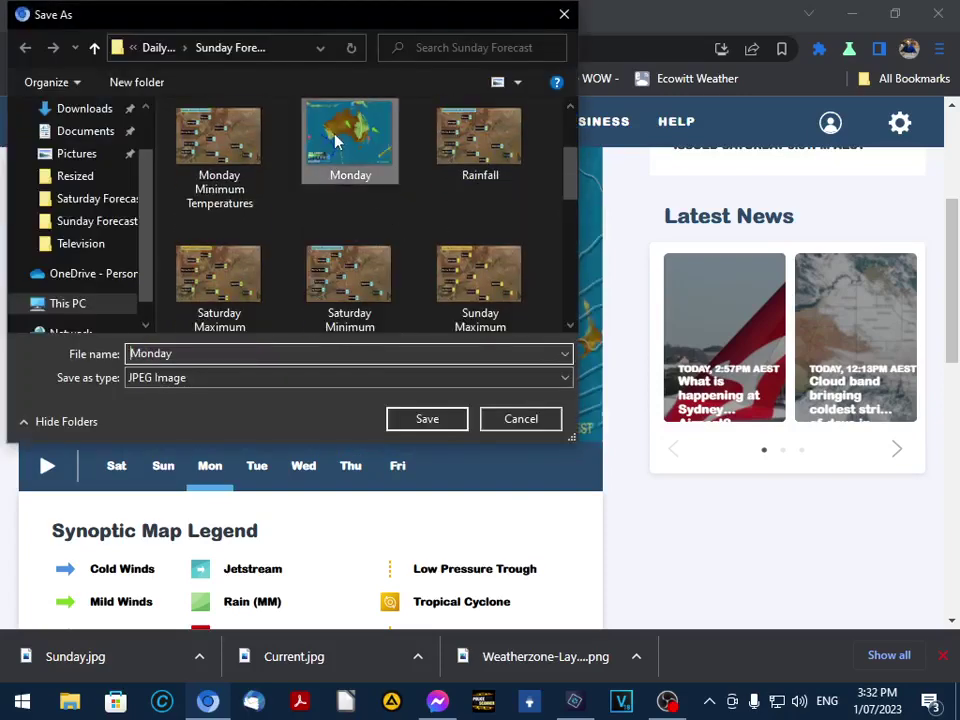
double_click(335, 140)
left_click(523, 357)
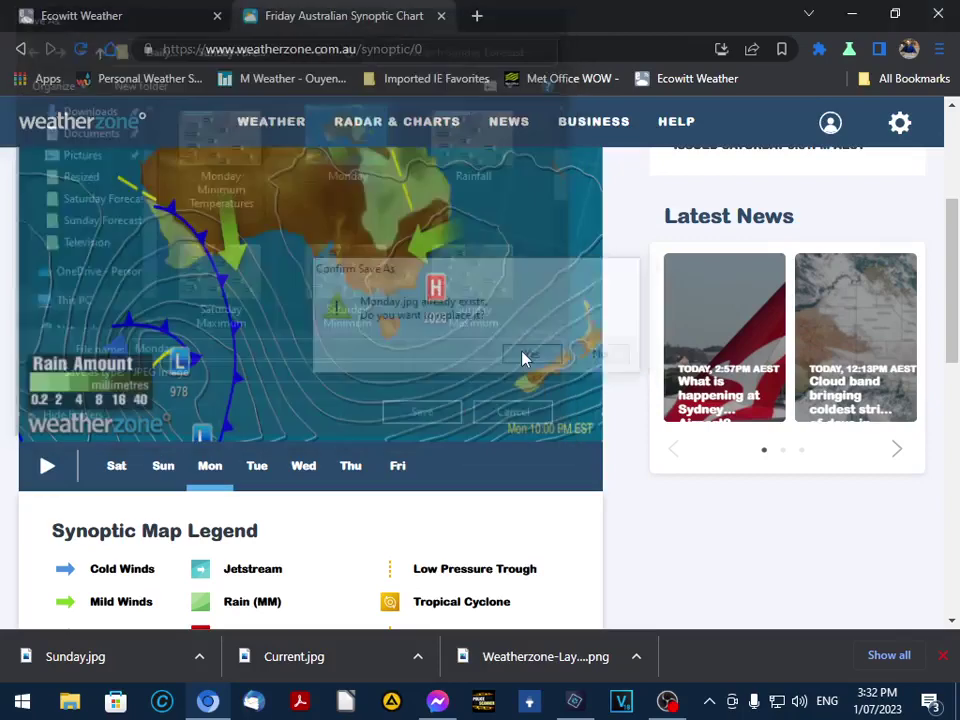
left_click(251, 476)
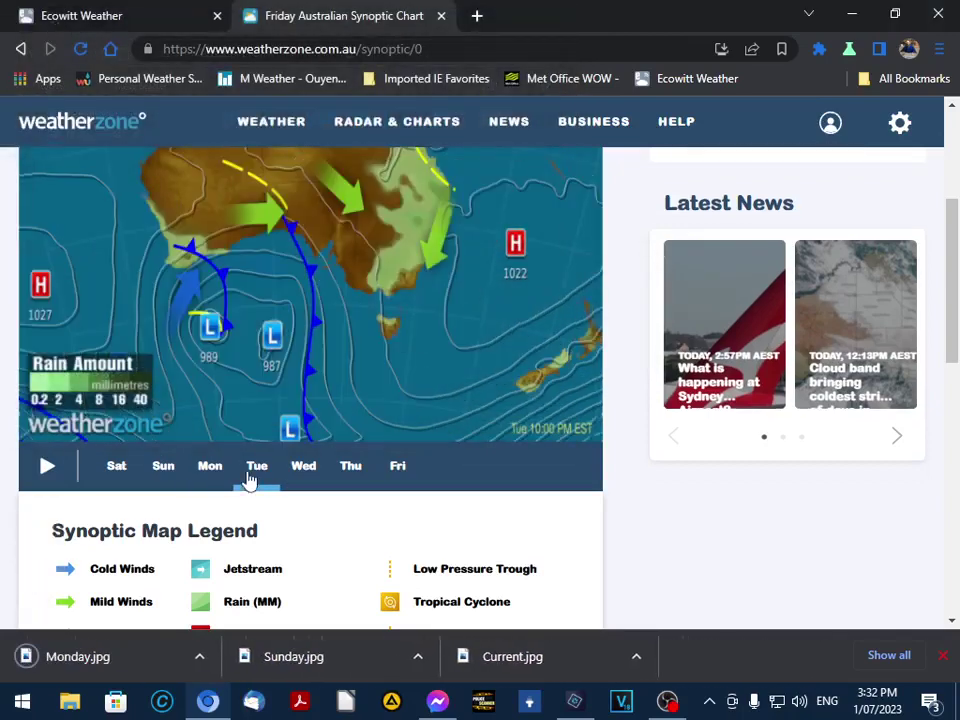
Save Tuesday's synoptic chart over Tuesday.jpg.
right_click(301, 198)
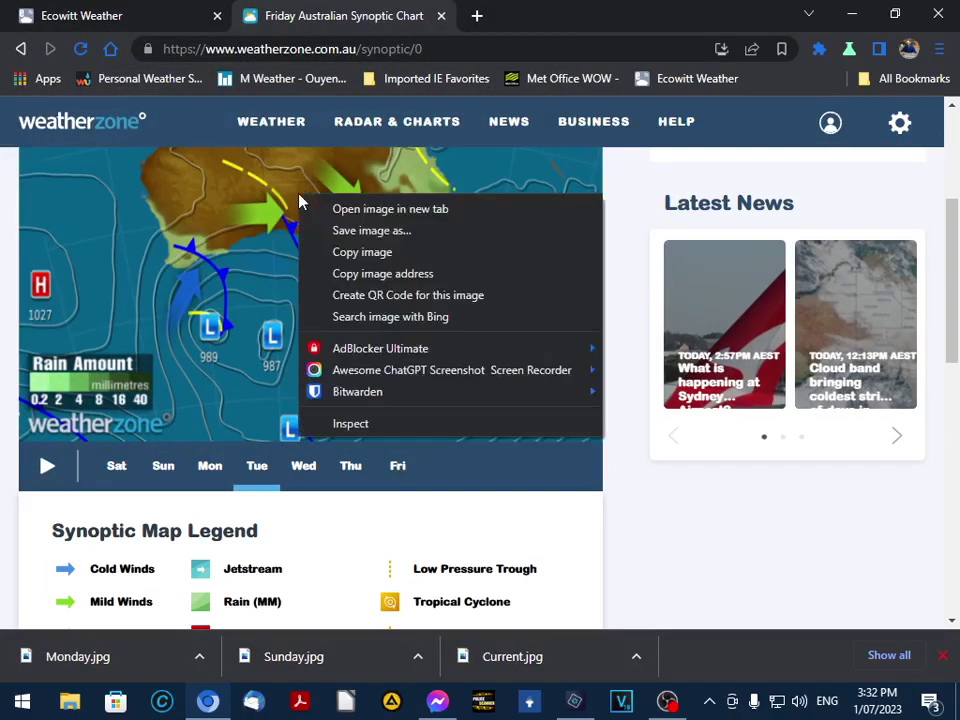
left_click(343, 231)
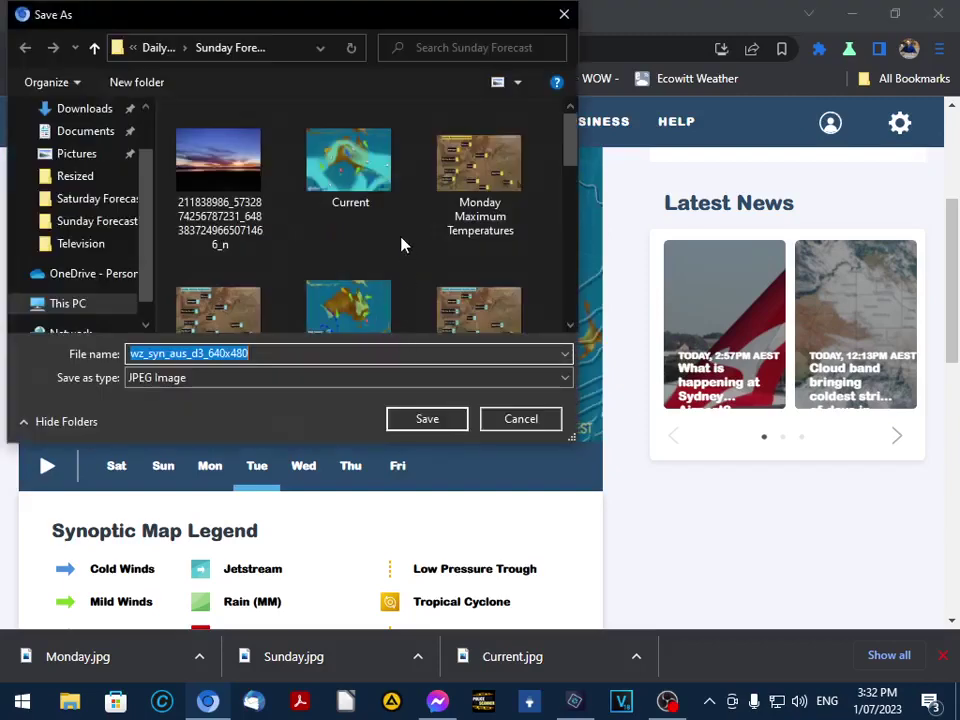
scroll(400, 244, "down", 5)
scroll(400, 244, "down", 3)
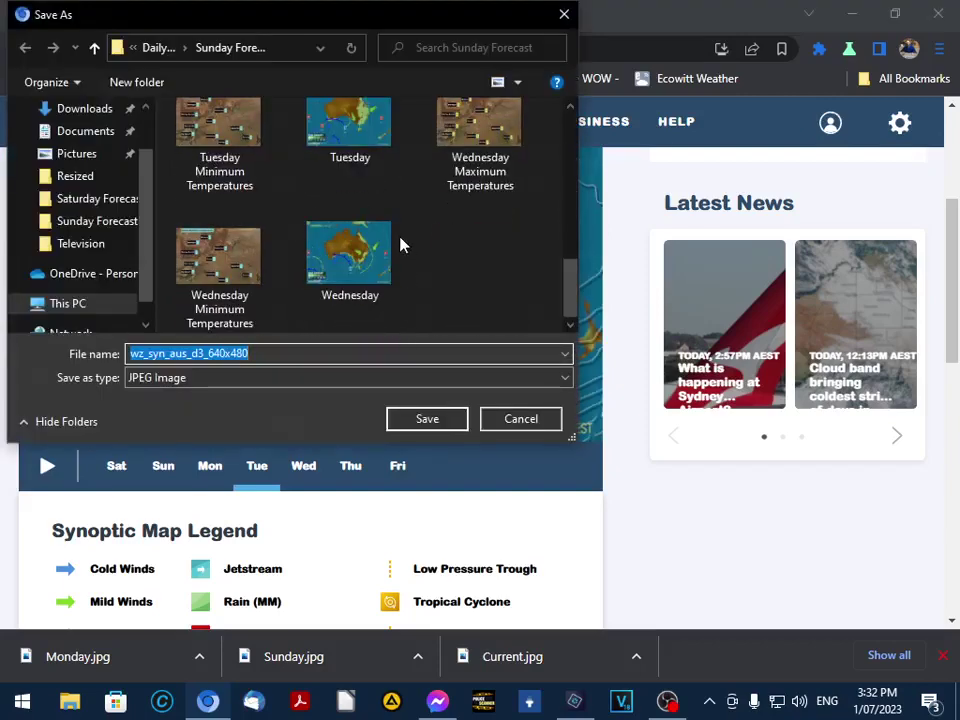
double_click(333, 137)
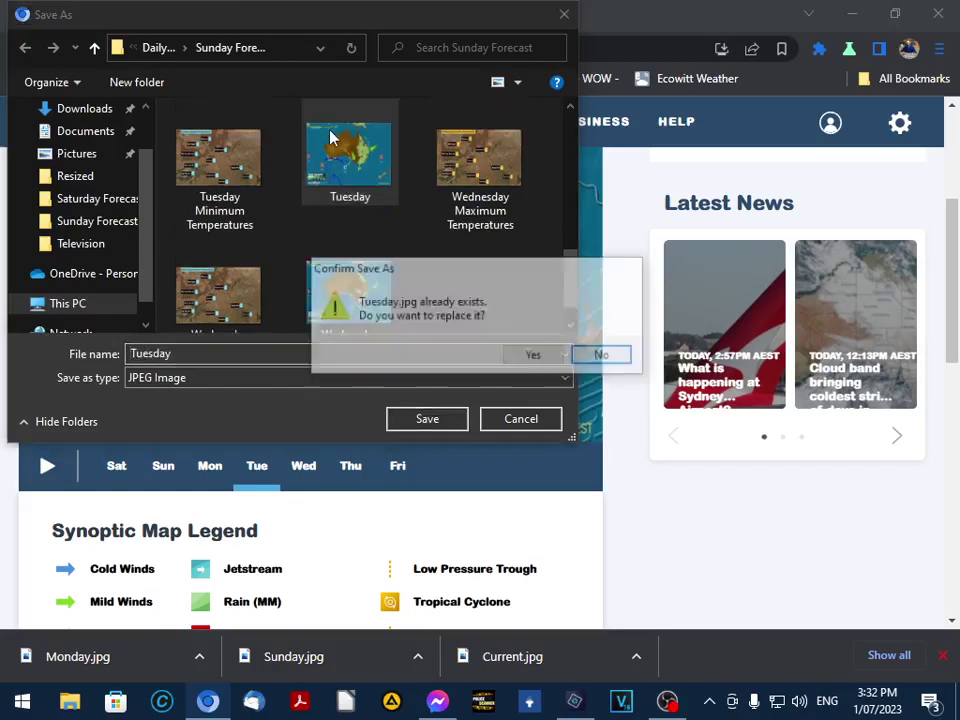
left_click(535, 358)
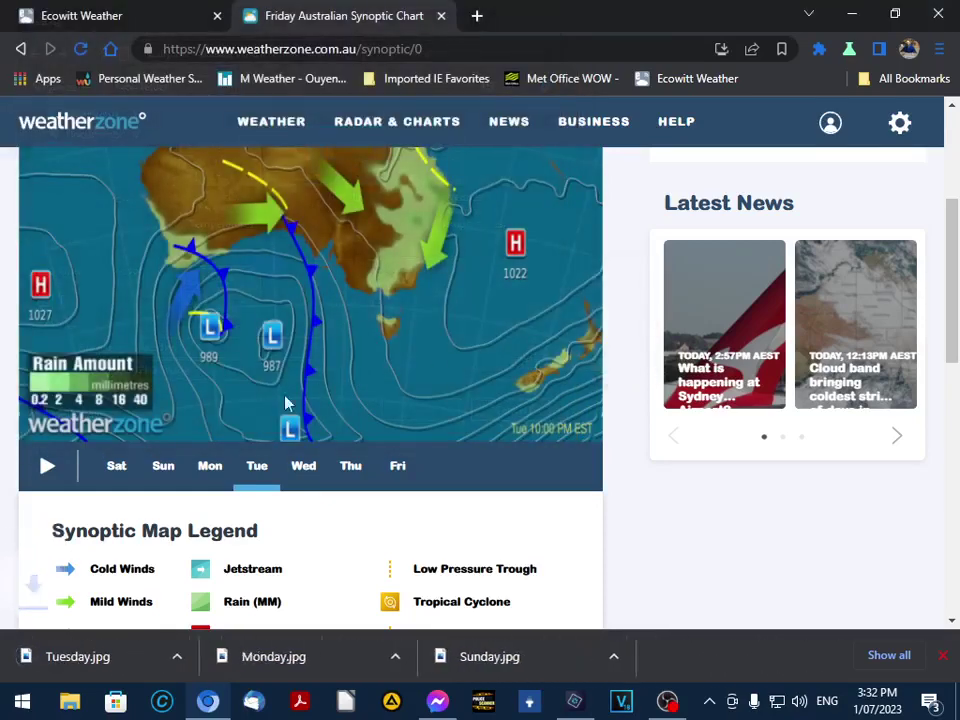
Save Wednesday's synoptic chart over Wednesday.jpg.
left_click(304, 471)
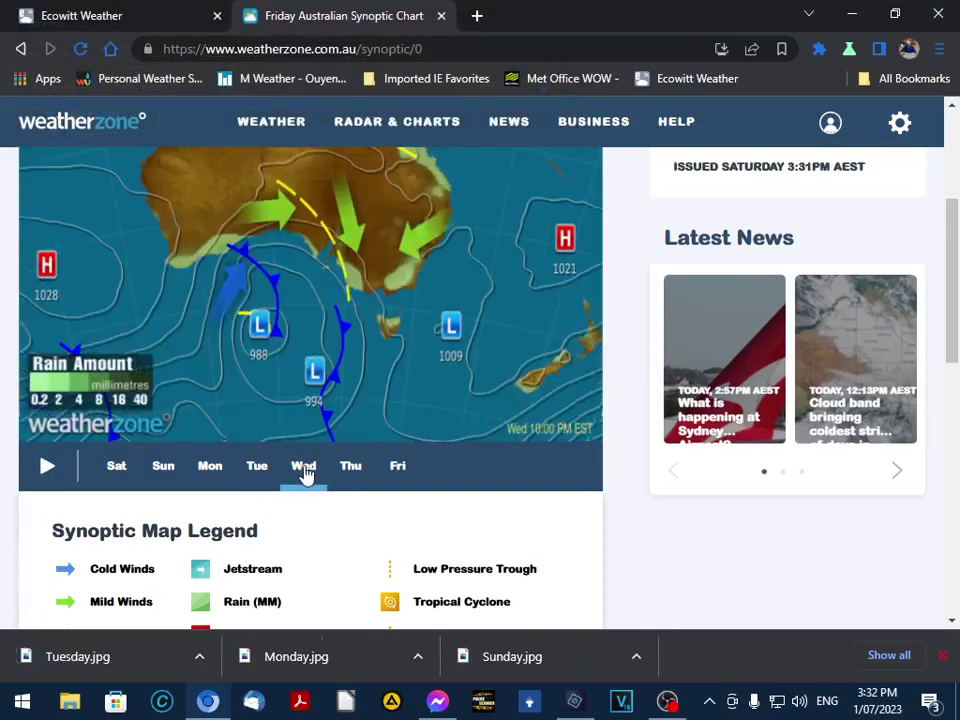
right_click(270, 200)
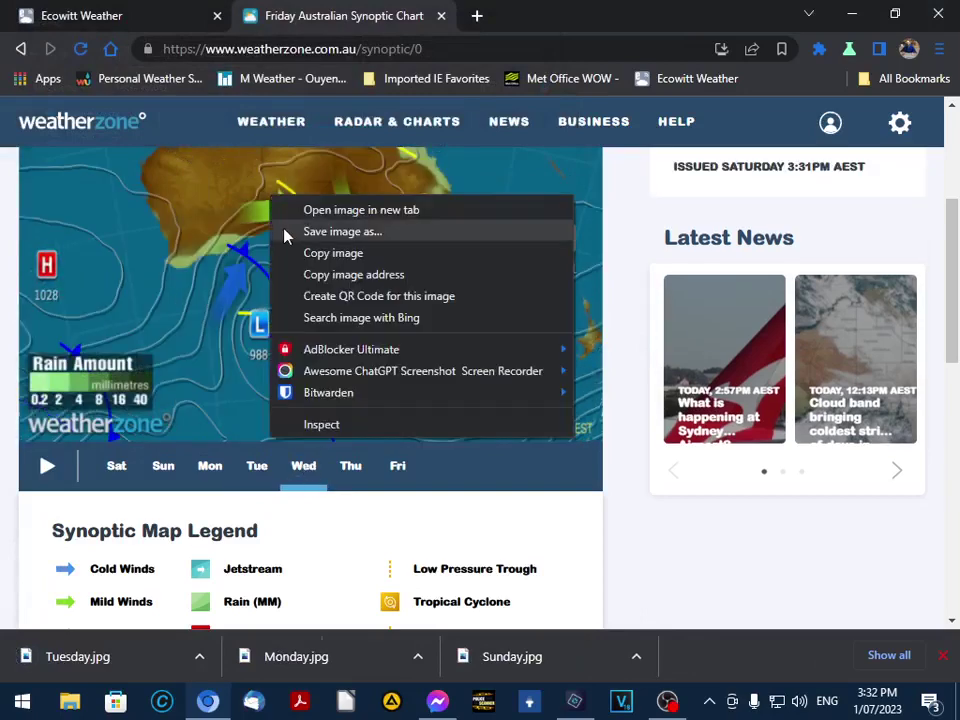
left_click(288, 232)
scroll(297, 235, "down", 2)
scroll(297, 236, "down", 3)
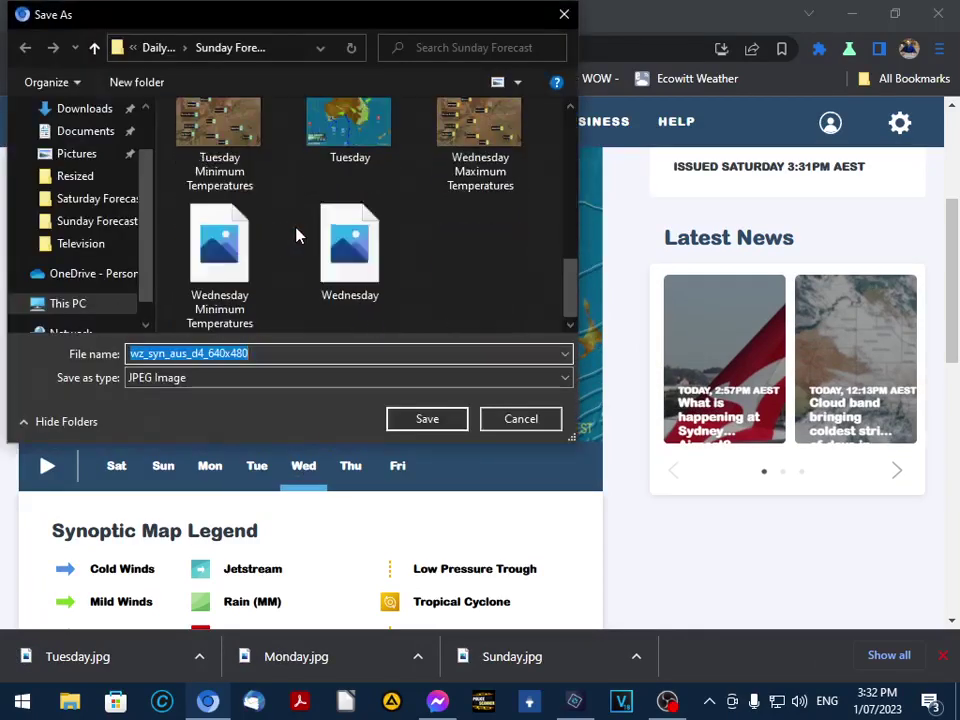
left_click(362, 272)
double_click(362, 272)
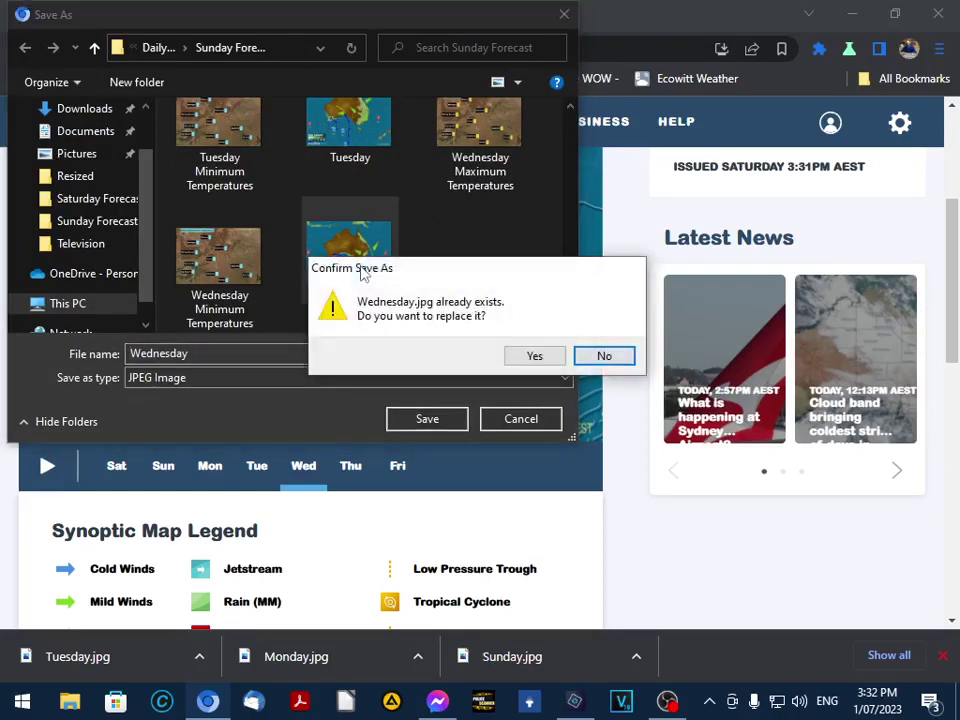
left_click(532, 357)
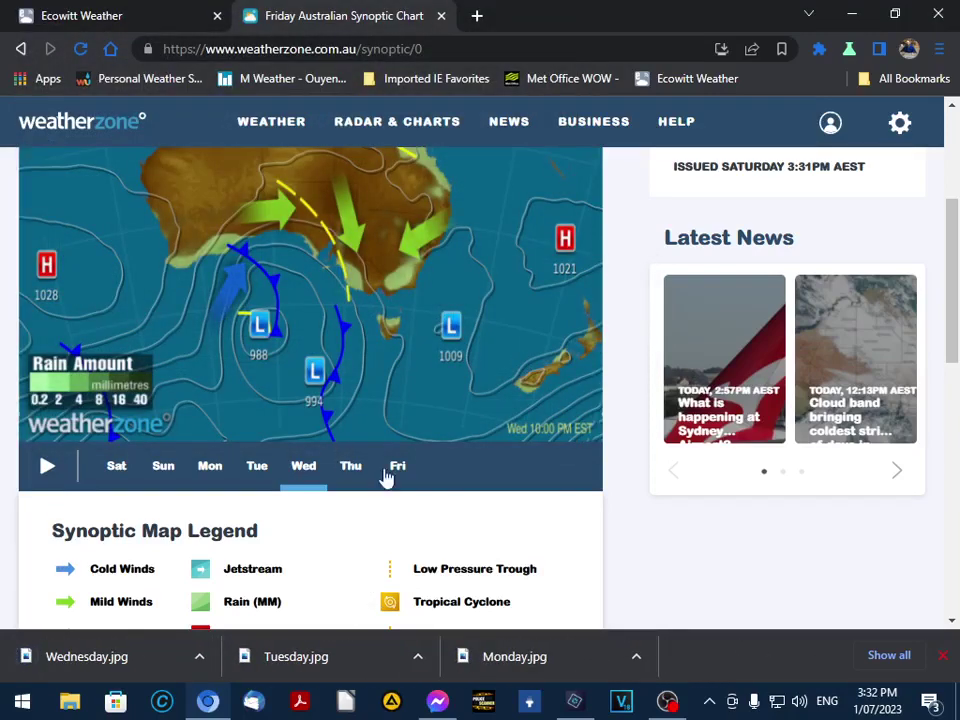
Close the Friday synoptic chart tab and minimize the browser.
scroll(424, 332, "up", 5)
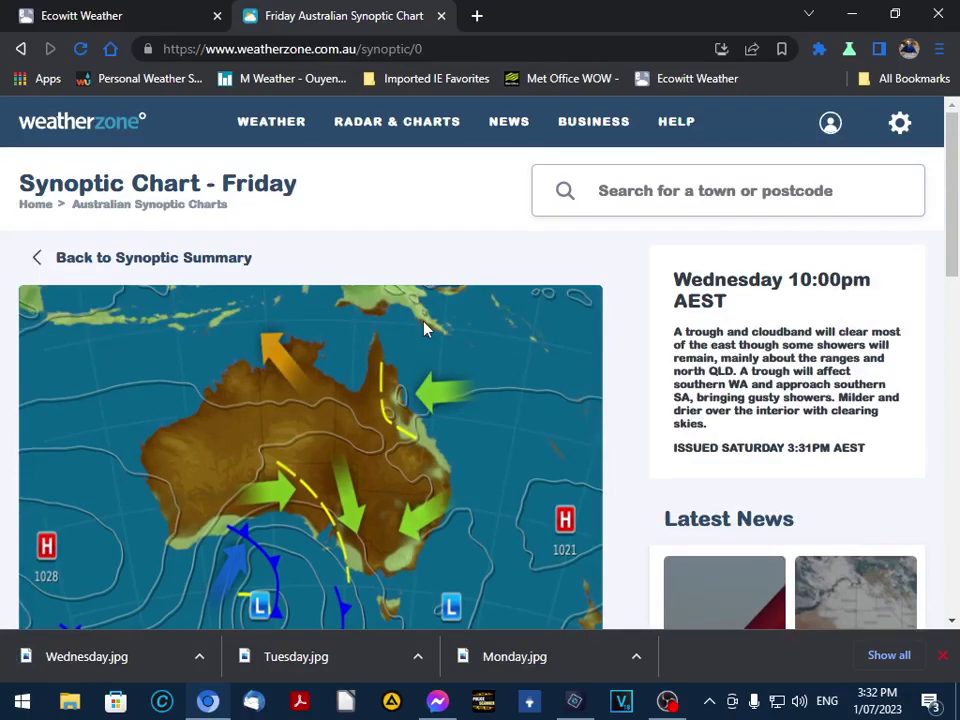
left_click(441, 16)
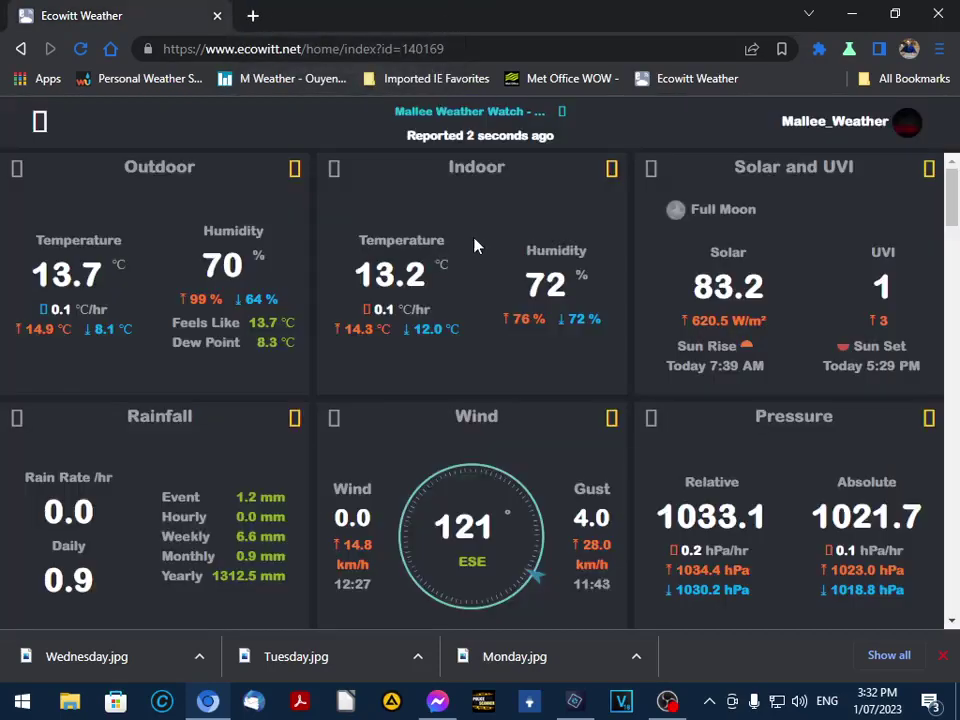
left_click(852, 13)
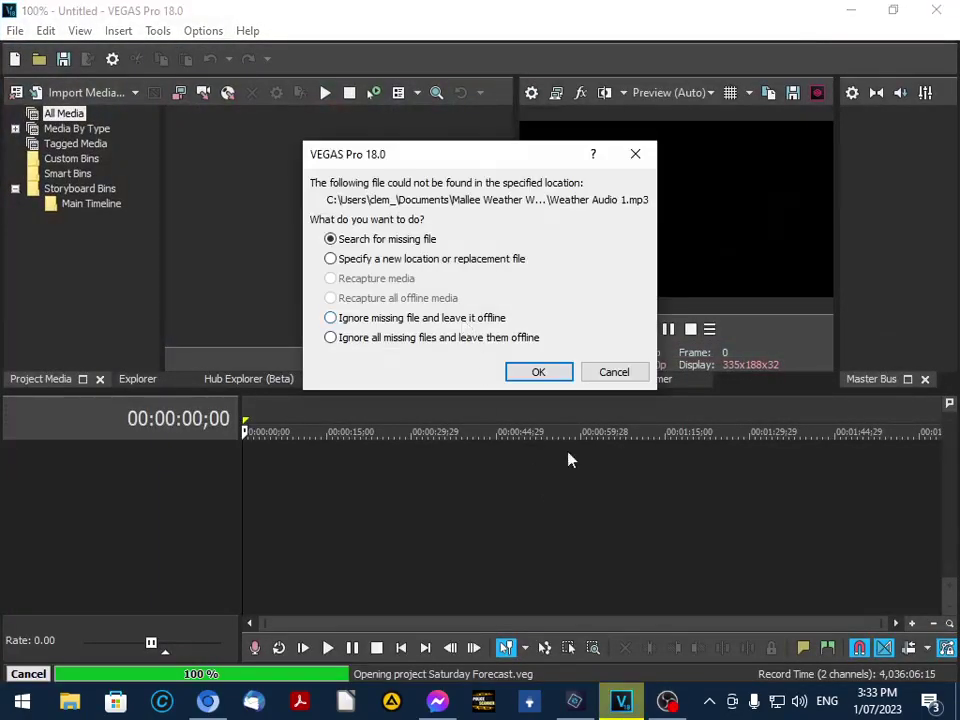
Dismiss the missing-file prompt and open the Saturday Forecast project instead.
left_click(614, 373)
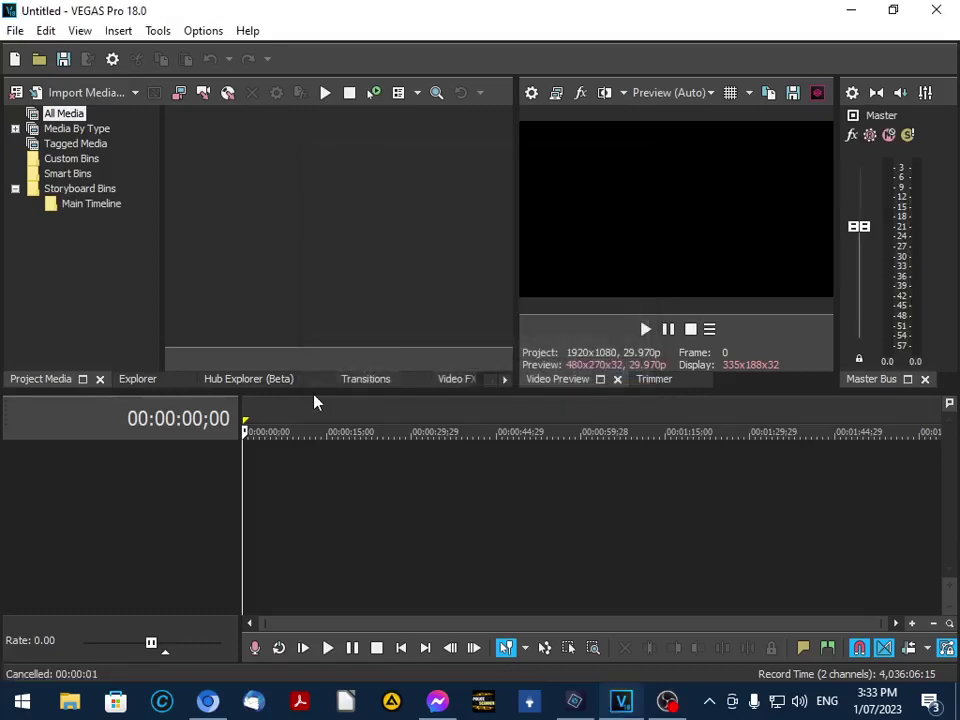
left_click(12, 30)
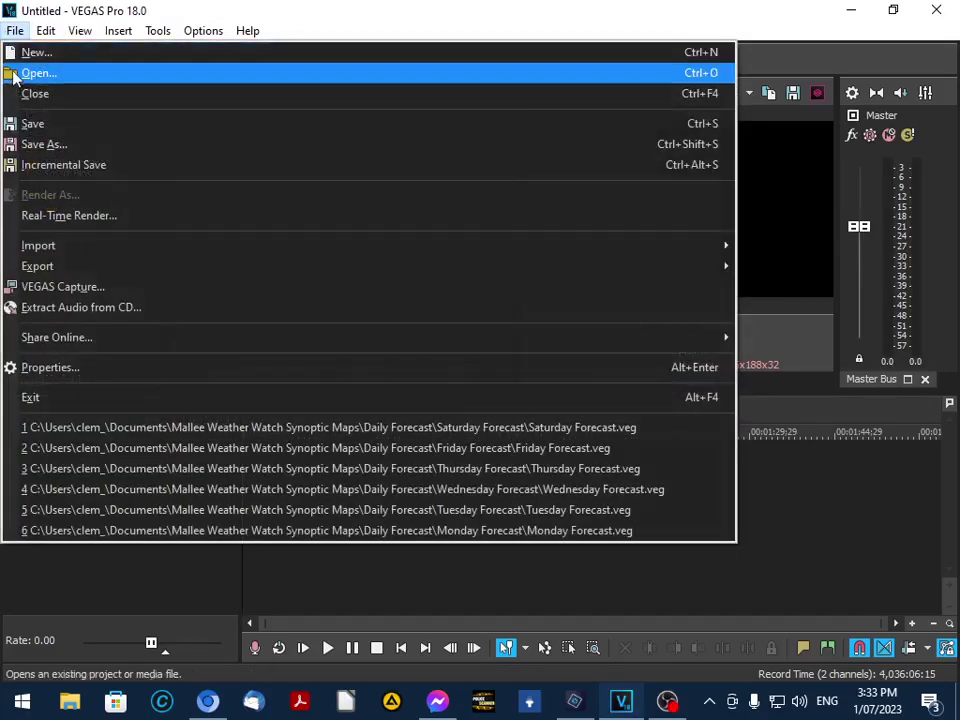
left_click(12, 72)
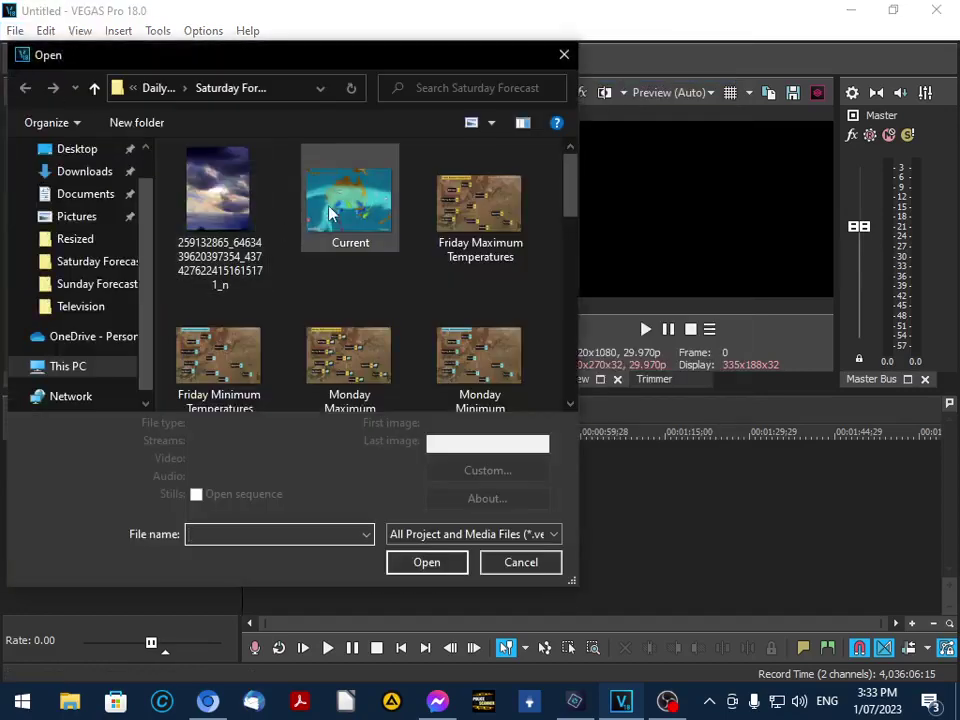
scroll(328, 210, "down", 2)
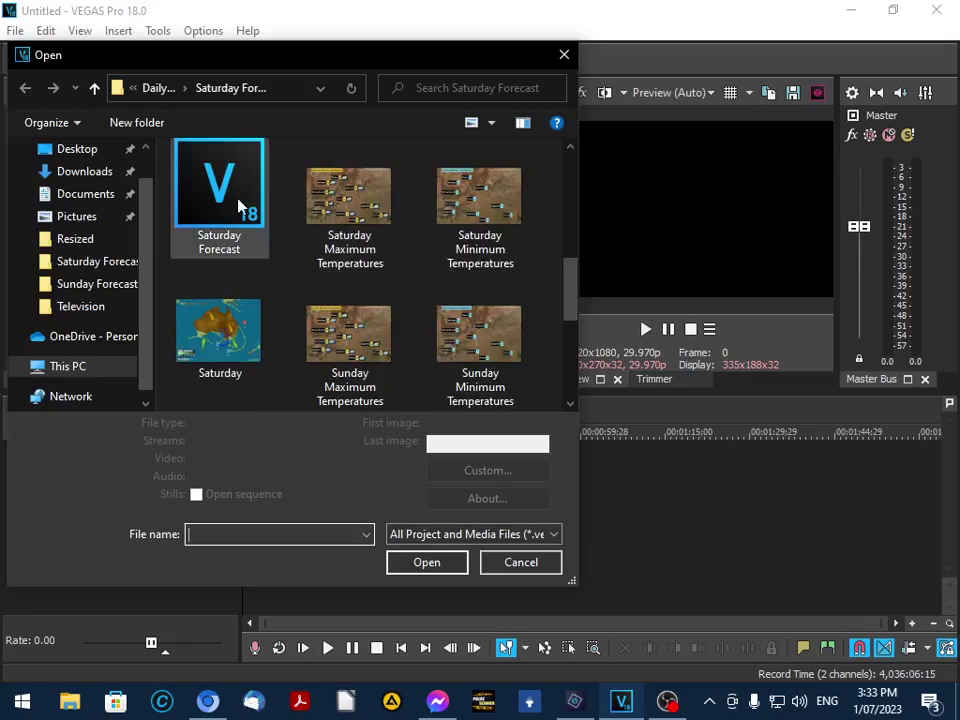
double_click(210, 207)
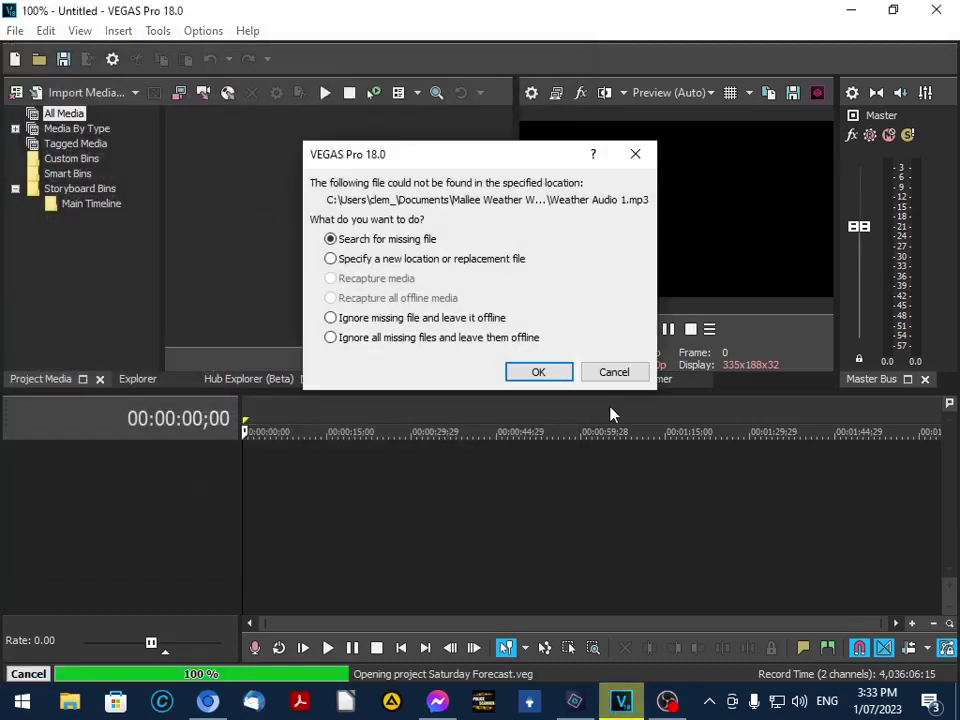
Cancel the prompt and open Friday Forecast.veg from Documents > Mallee Weather Watch Synoptic Maps > Daily Forecast > Friday Forecast.
left_click(614, 372)
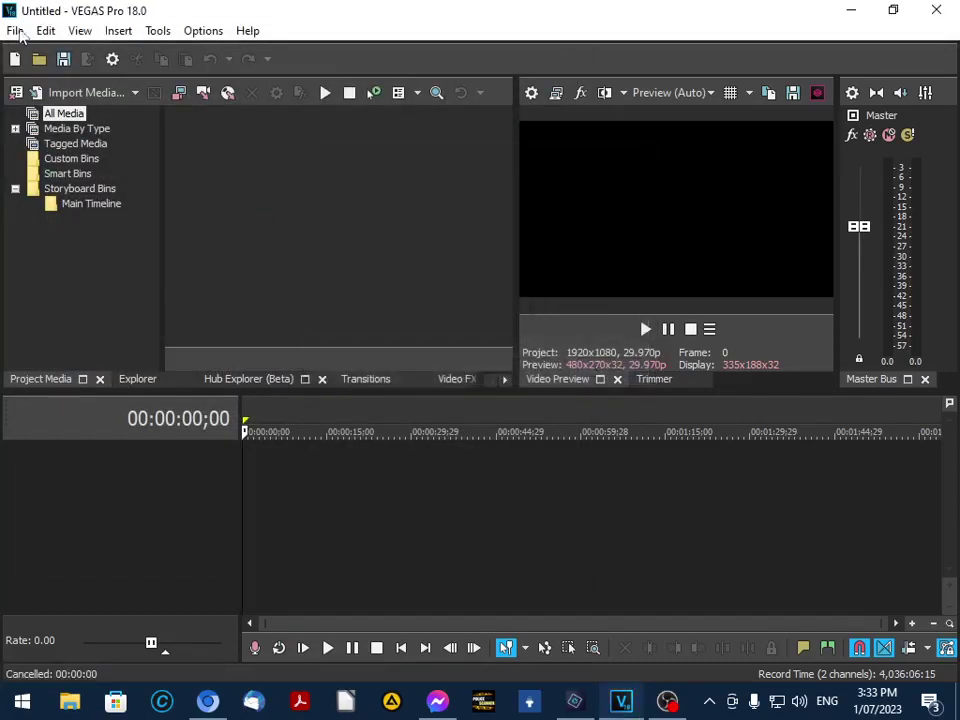
left_click(15, 30)
left_click(27, 73)
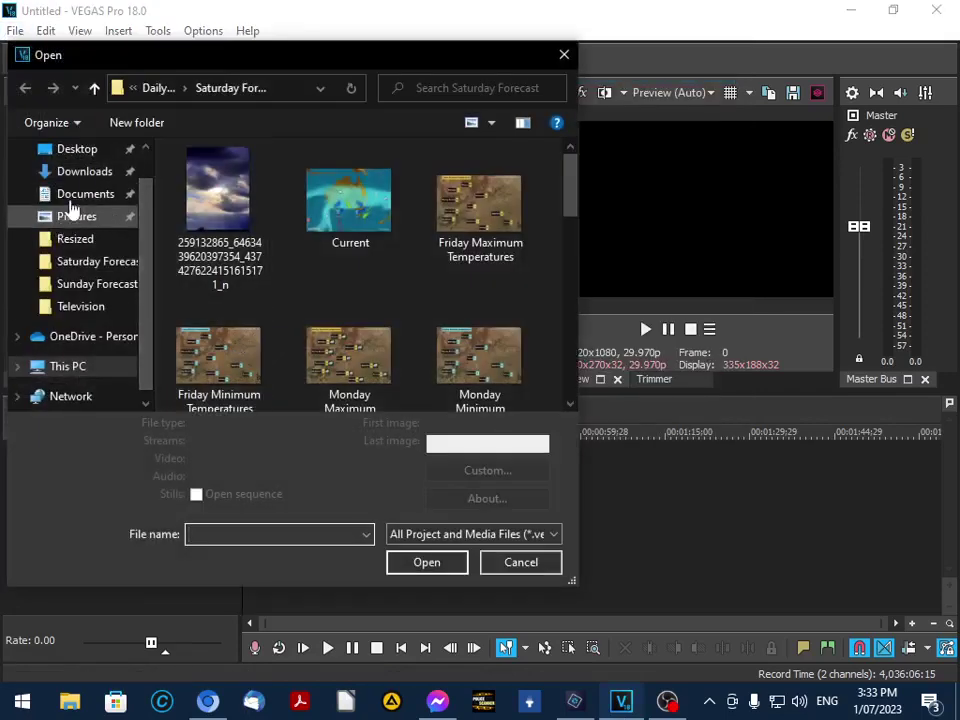
left_click(74, 196)
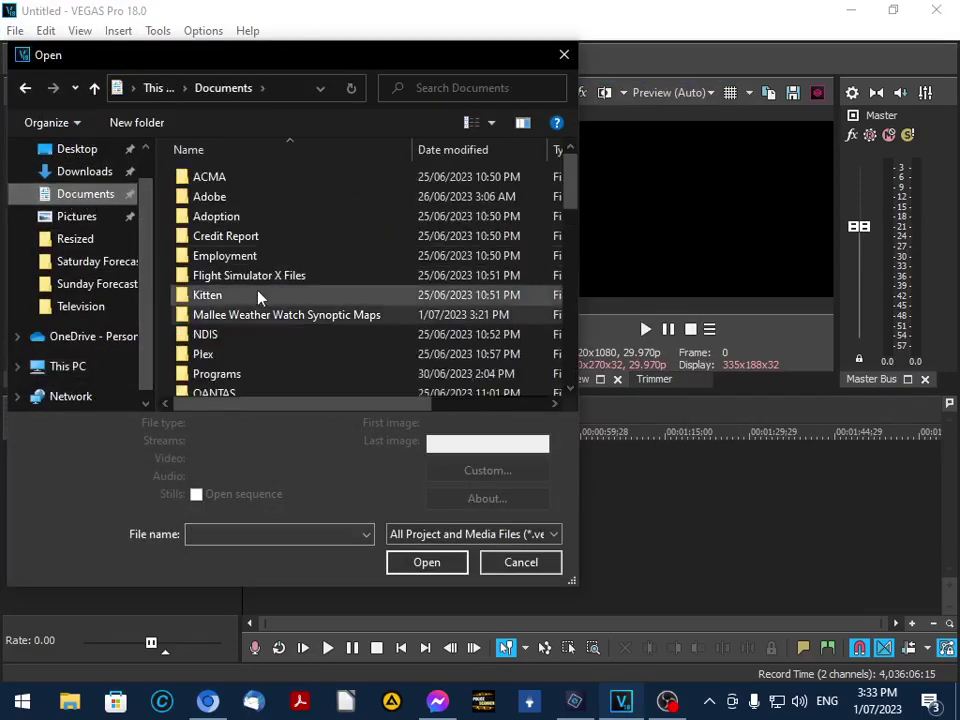
double_click(274, 315)
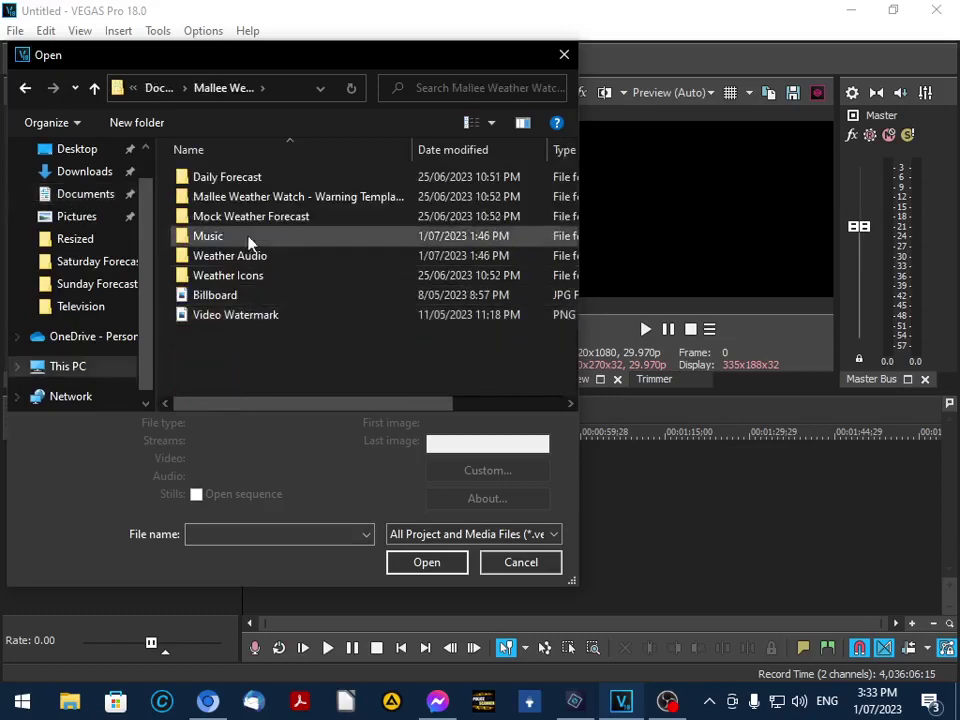
double_click(226, 184)
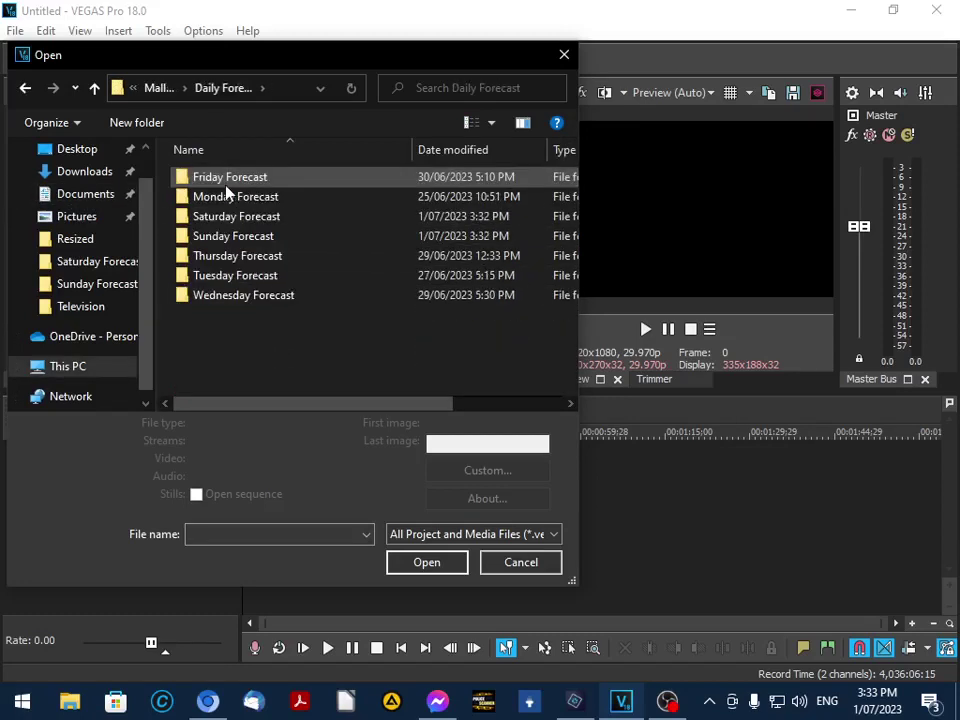
double_click(226, 182)
double_click(204, 368)
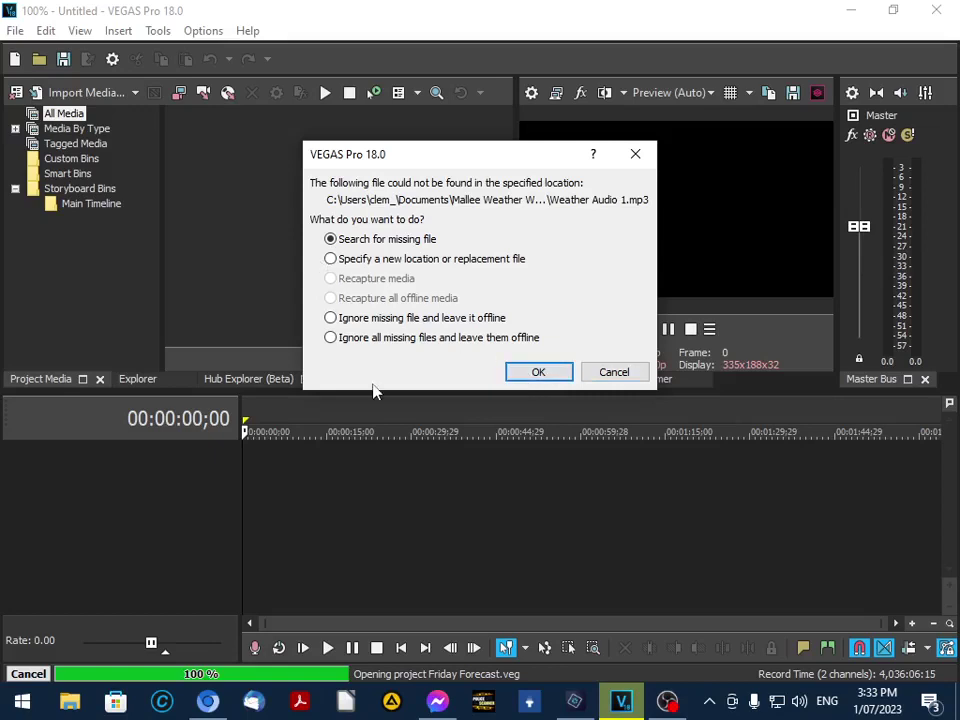
Ignore the missing Weather Audio 1.mp3 and finish loading the project.
left_click(379, 318)
left_click(535, 373)
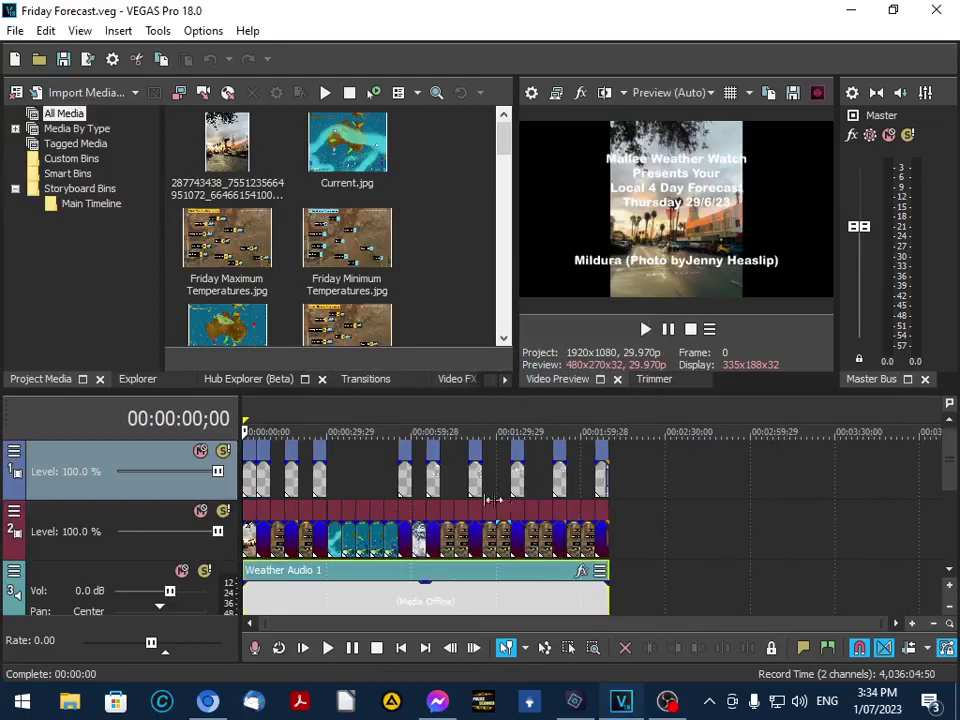
scroll(441, 512, "up", 3)
scroll(441, 512, "up", 4)
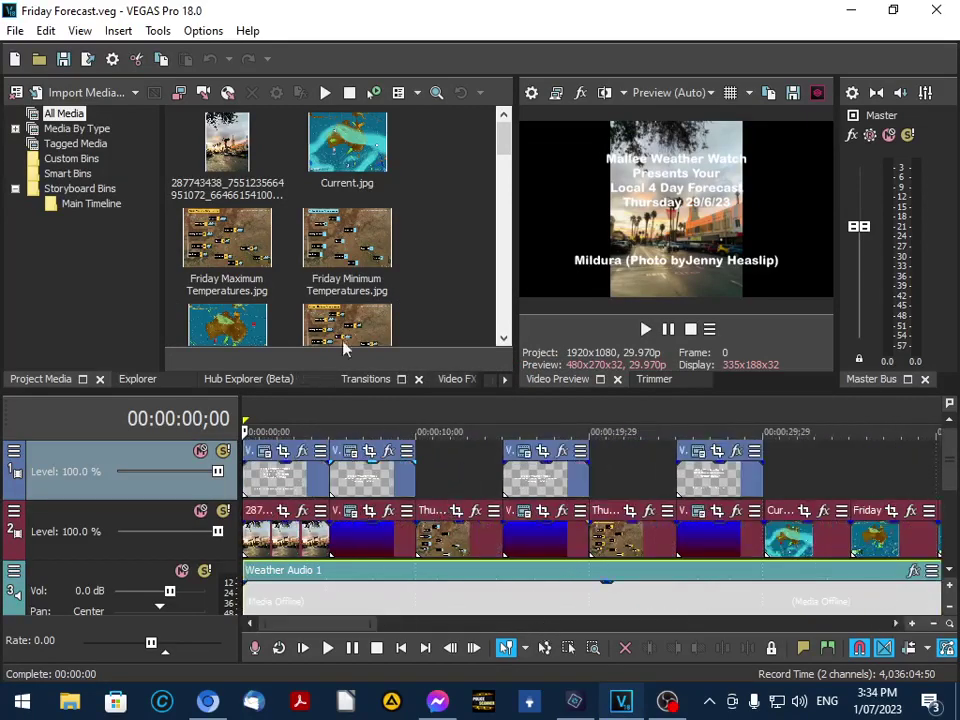
scroll(358, 232, "down", 4)
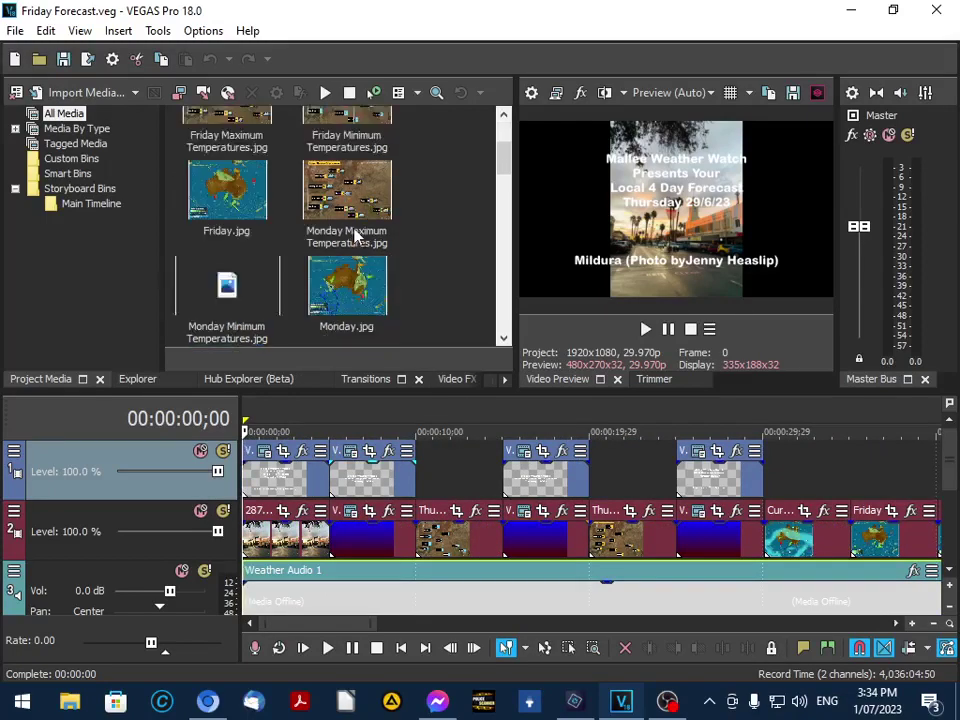
scroll(356, 236, "up", 4)
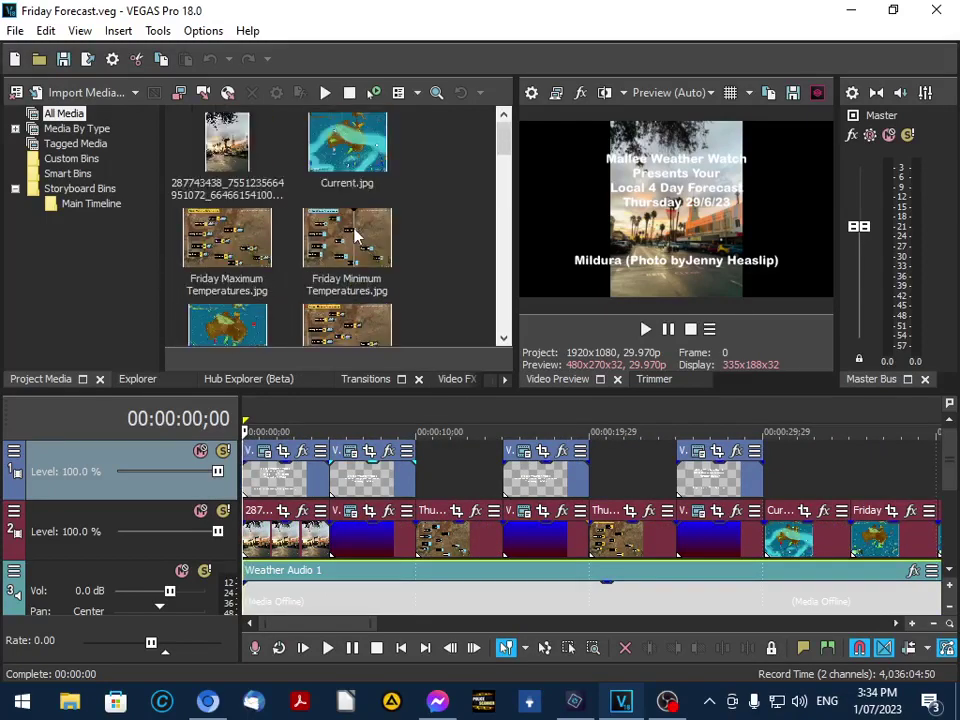
scroll(355, 235, "down", 10)
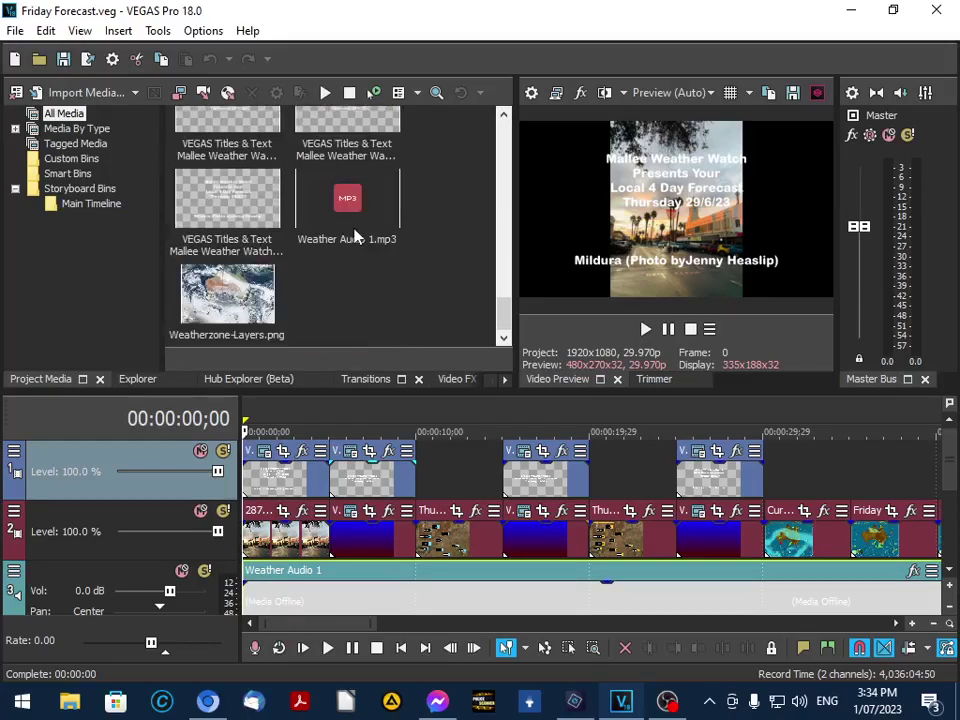
Delete Weatherzone-Layers.png and Weather Audio 1.mp3 from Project Media and the timeline.
left_click(225, 290)
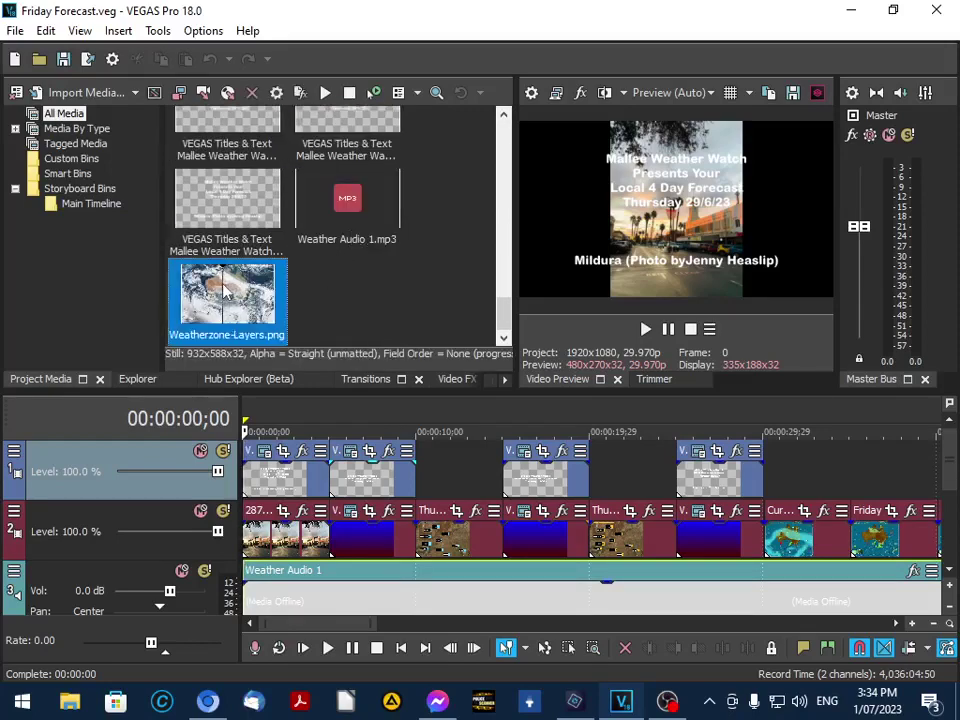
key("Delete")
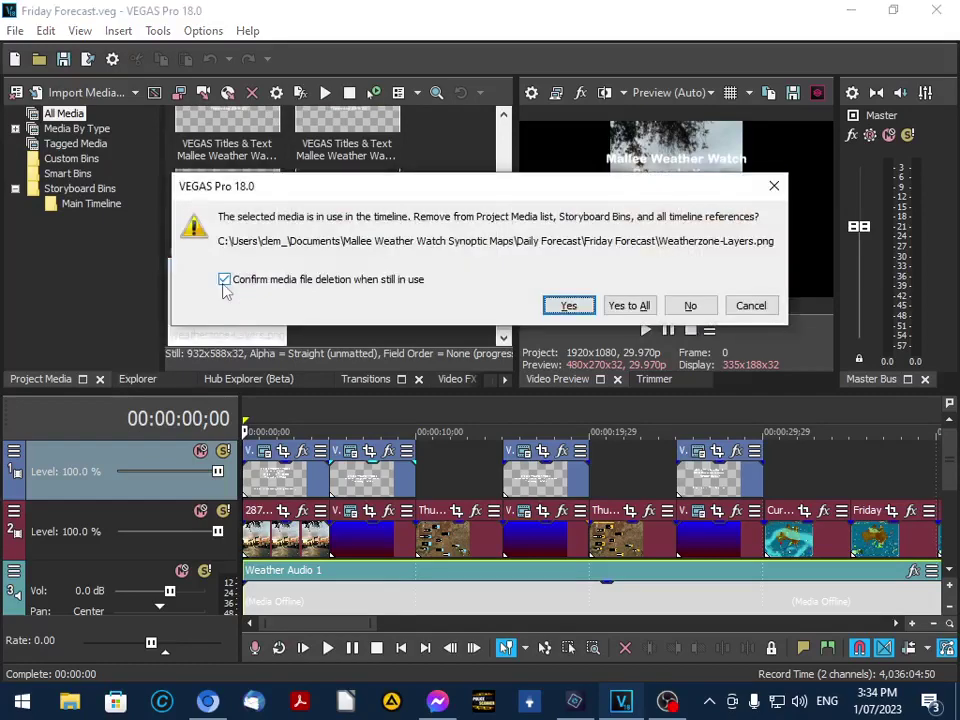
left_click(622, 306)
left_click(345, 260)
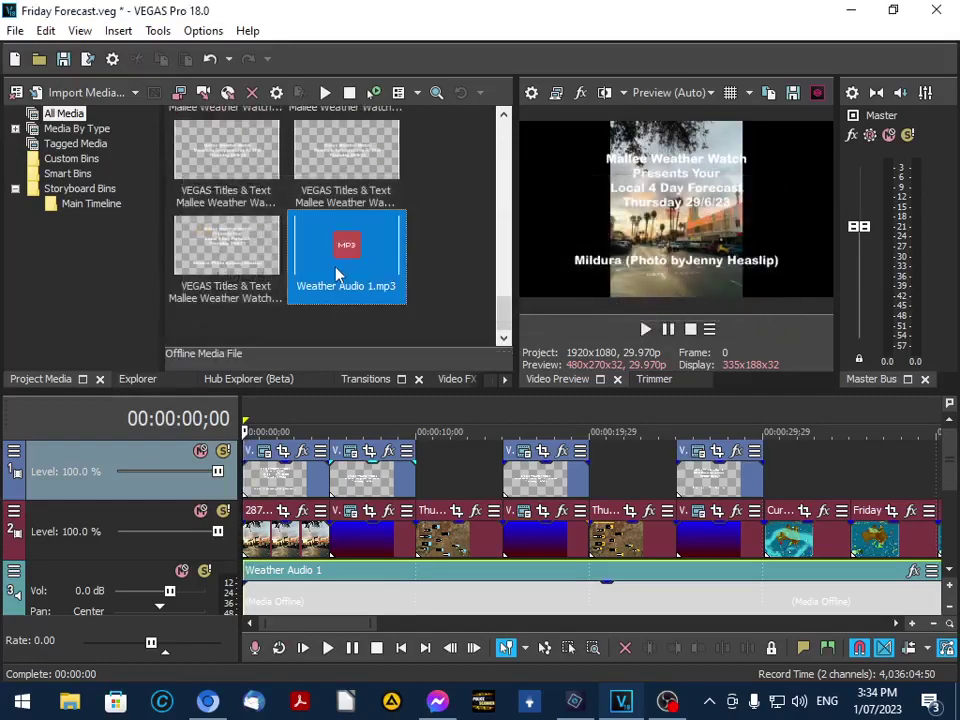
key("Delete")
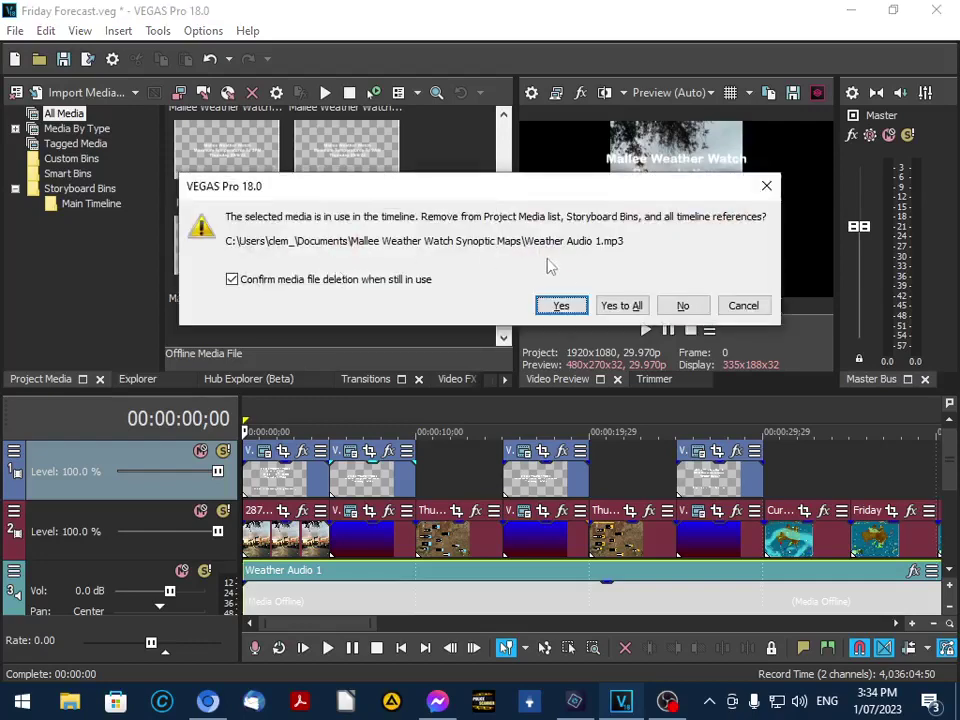
left_click(618, 306)
Delete the Thursday Minimum Temperatures image and other map images from the project.
scroll(440, 250, "up", 6)
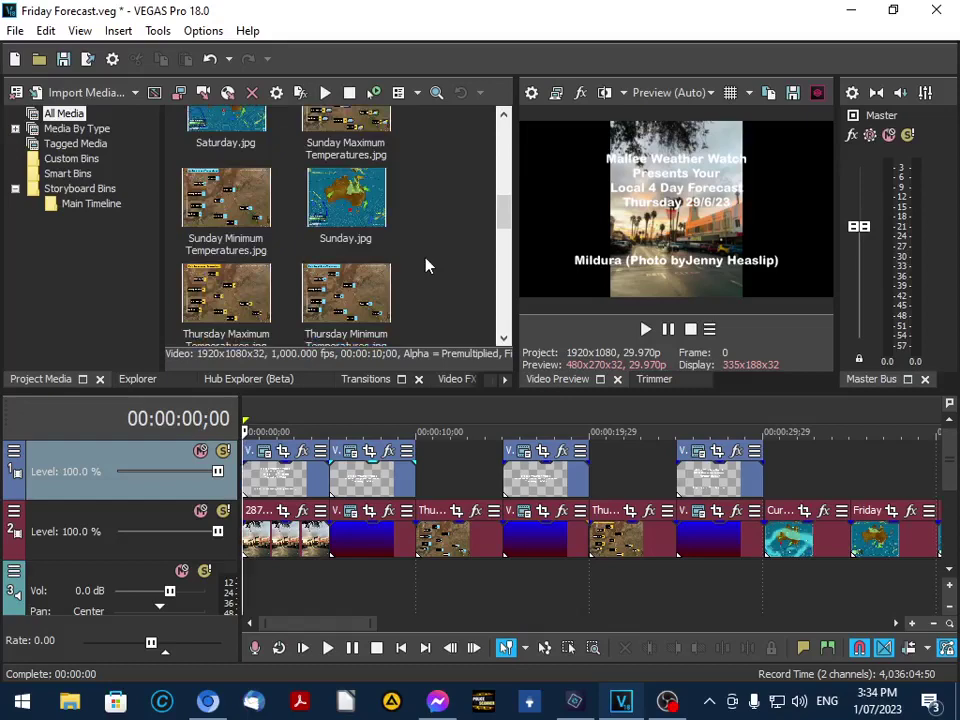
scroll(425, 265, "down", 2)
left_click(338, 145)
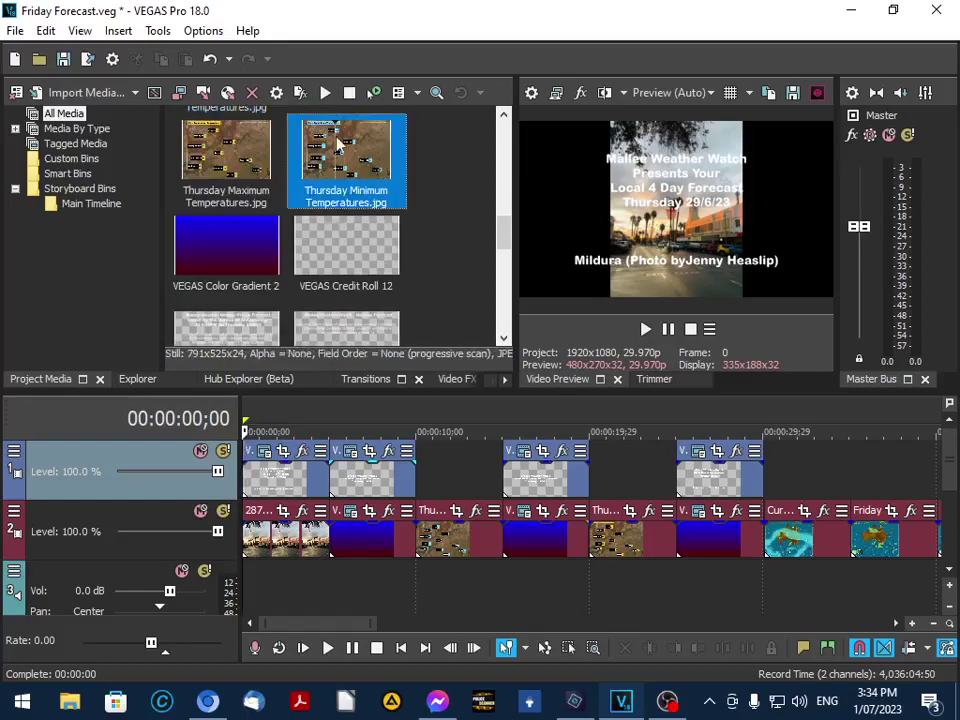
key("shift+Left")
key("shift+Up")
key("shift+Up")
key("shift+Up")
key("shift+Up")
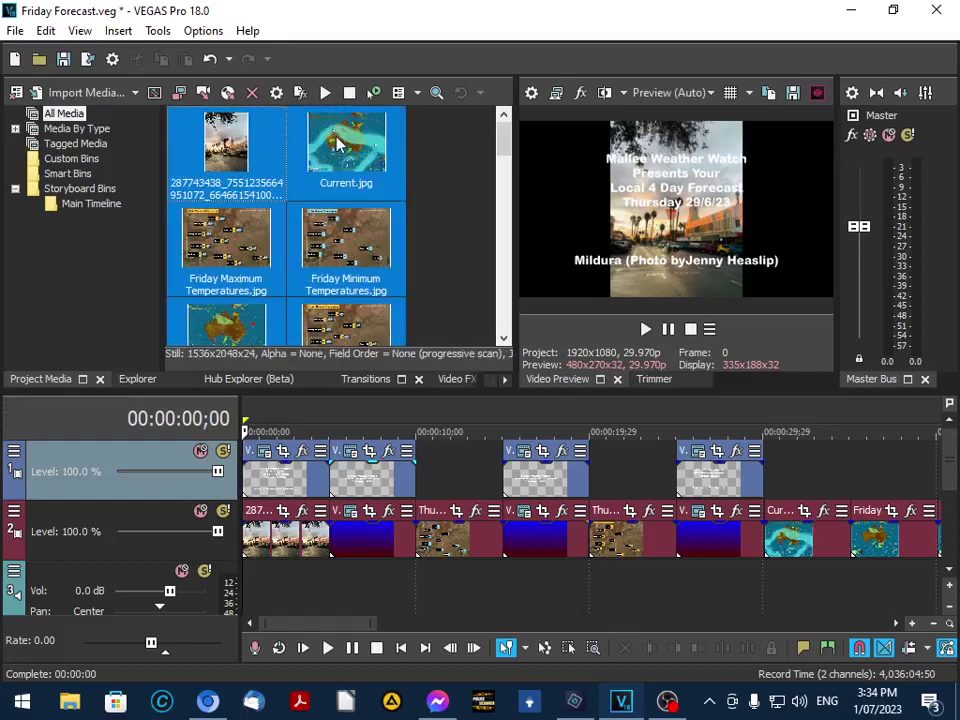
key("Delete")
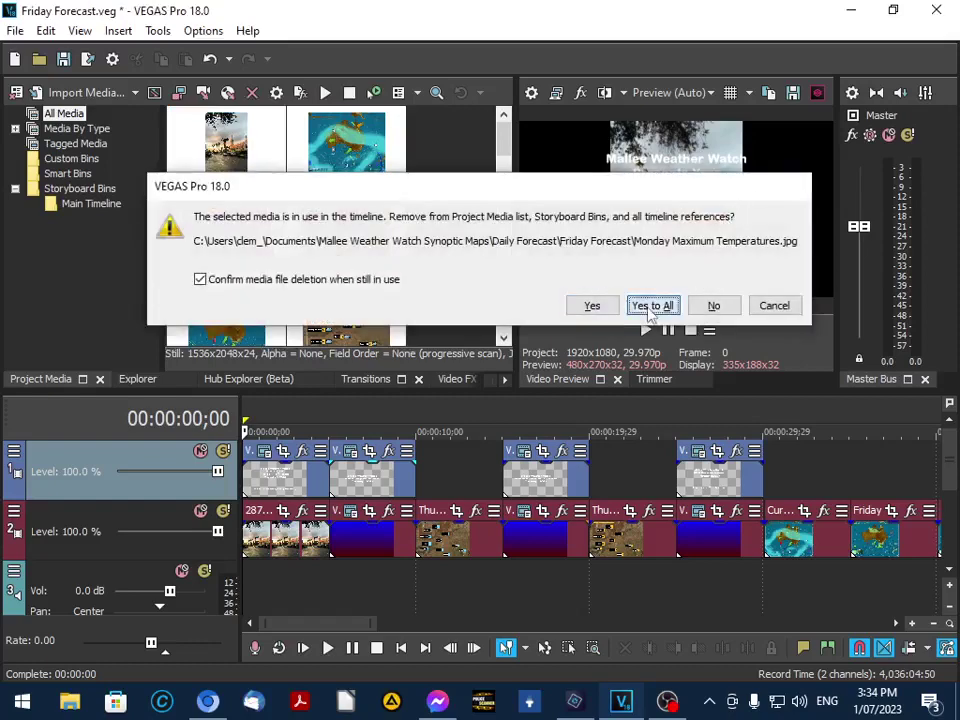
left_click(651, 306)
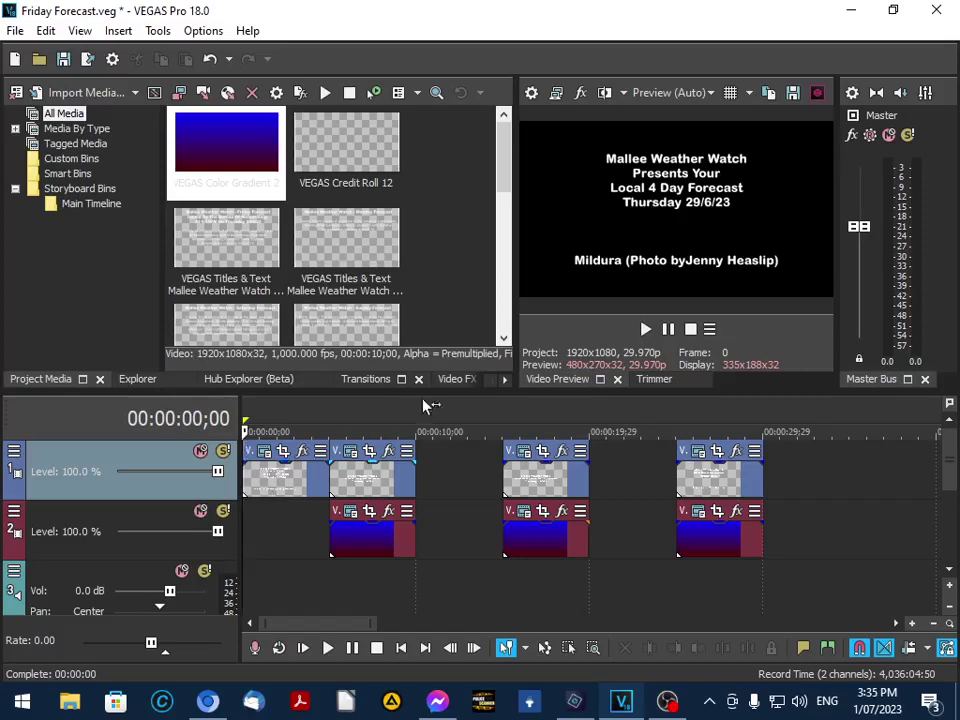
Open Media Generators and select the Default preset under Titles & Text.
left_click(505, 381)
left_click(505, 381)
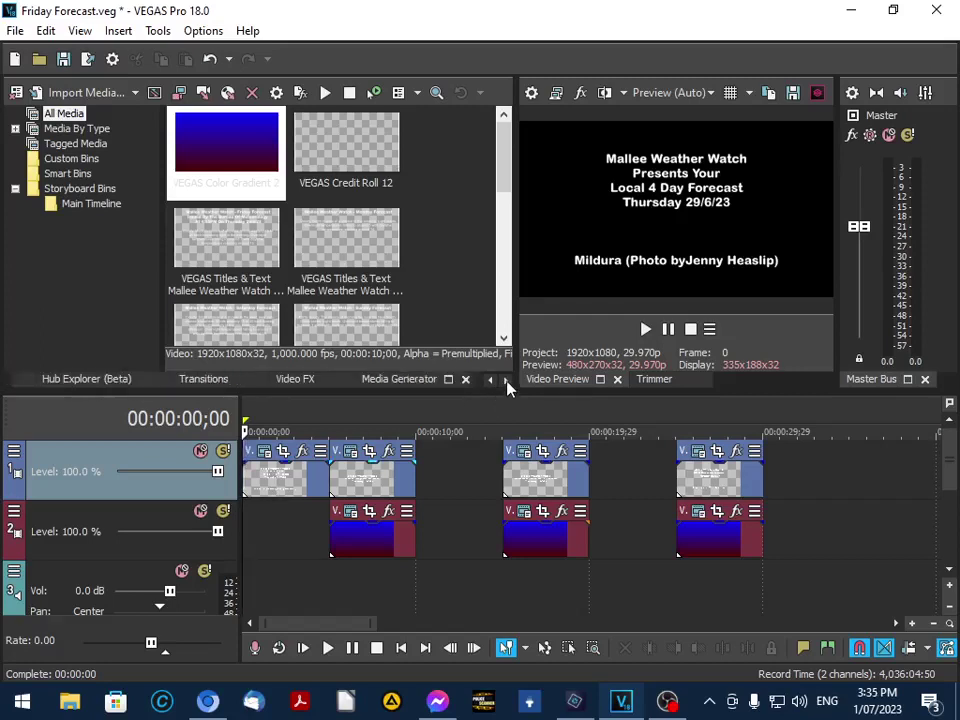
left_click(381, 380)
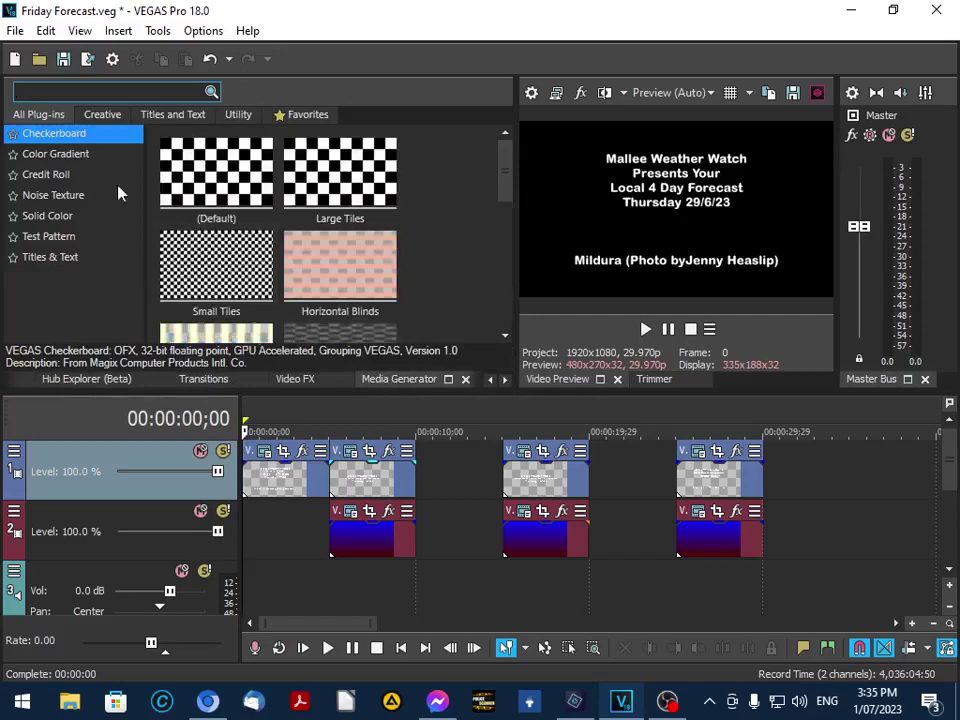
left_click(47, 260)
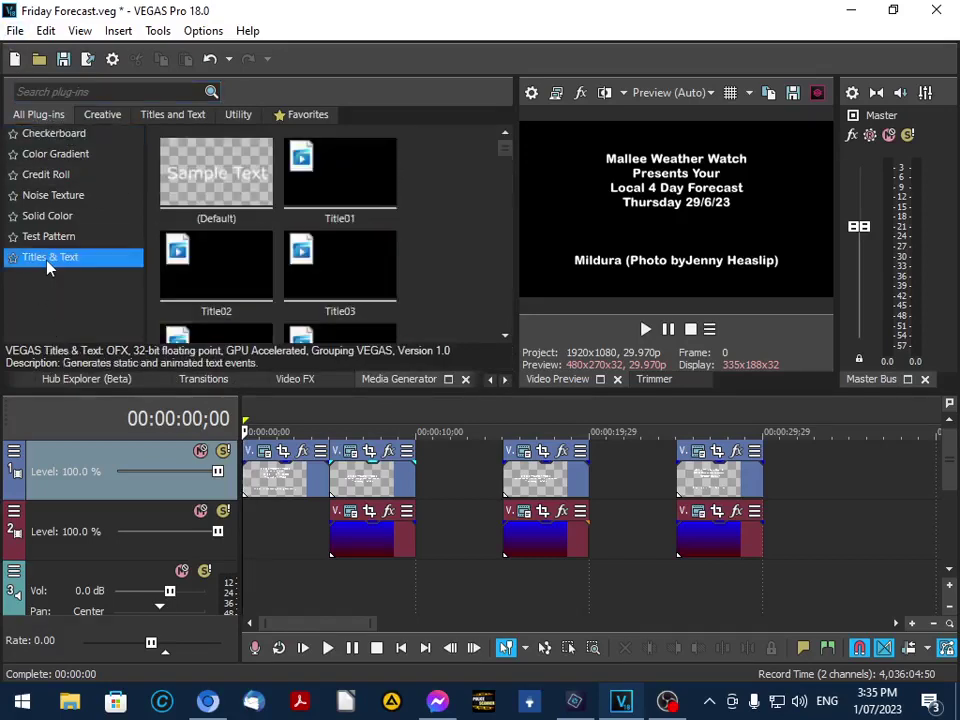
left_click(213, 191)
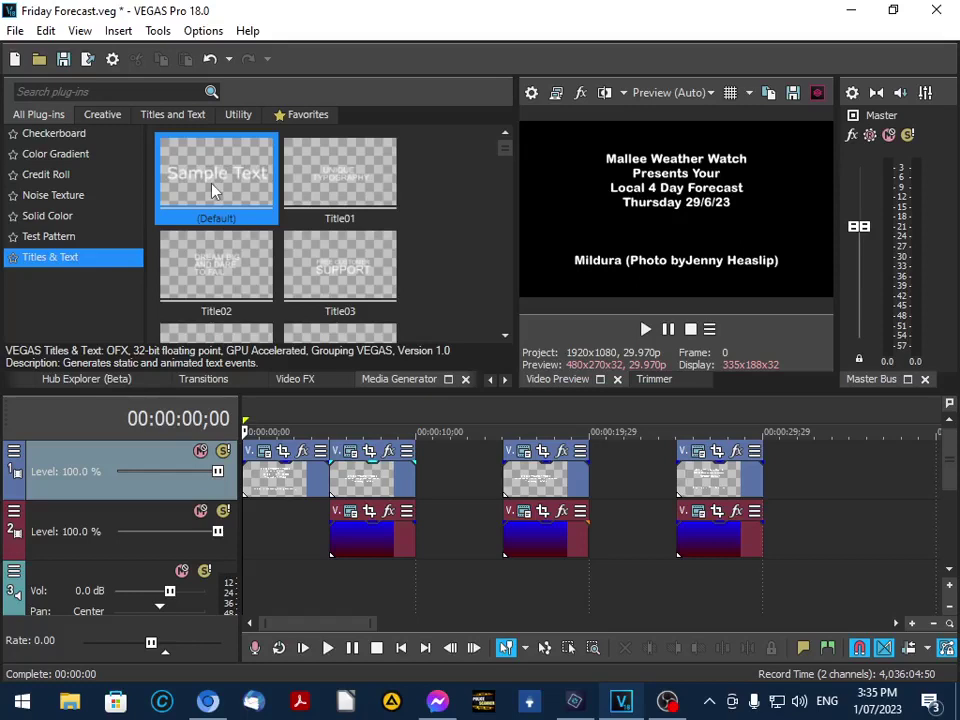
Browse Color Gradient, Credit Roll, Noise Texture, Solid Color and Test Pattern presets, returning to Titles & Text.
left_click(64, 162)
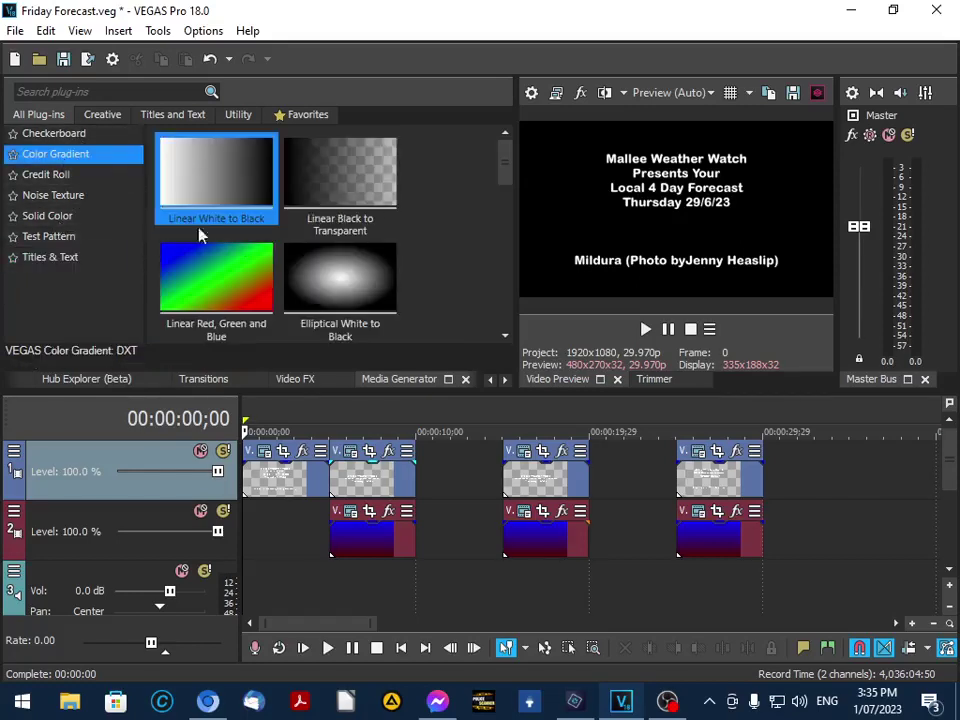
scroll(238, 249, "down", 3)
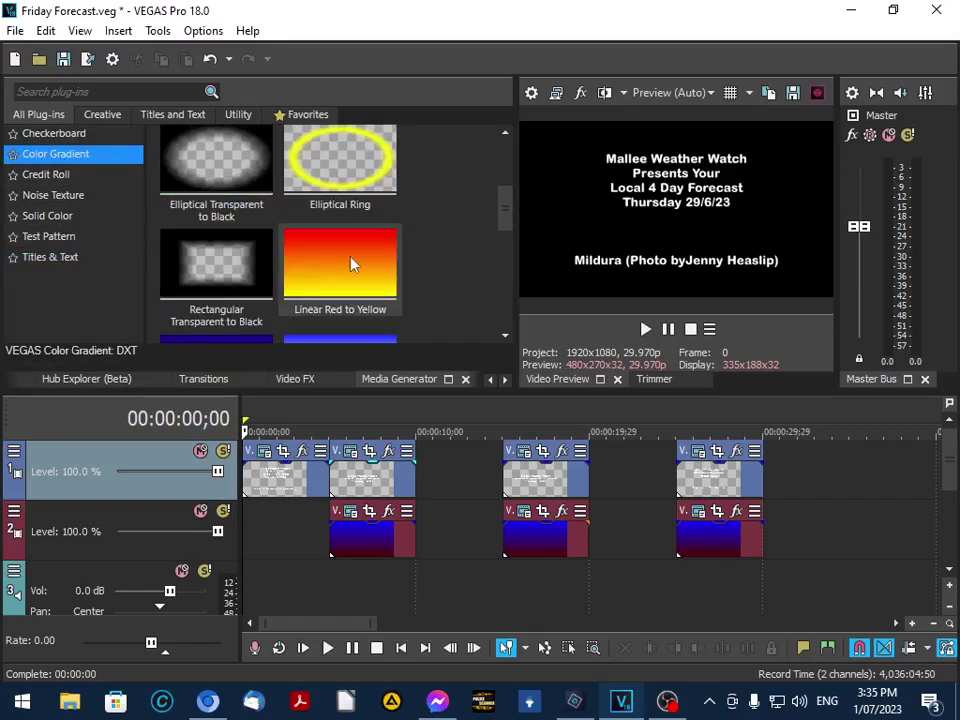
scroll(350, 264, "up", 3)
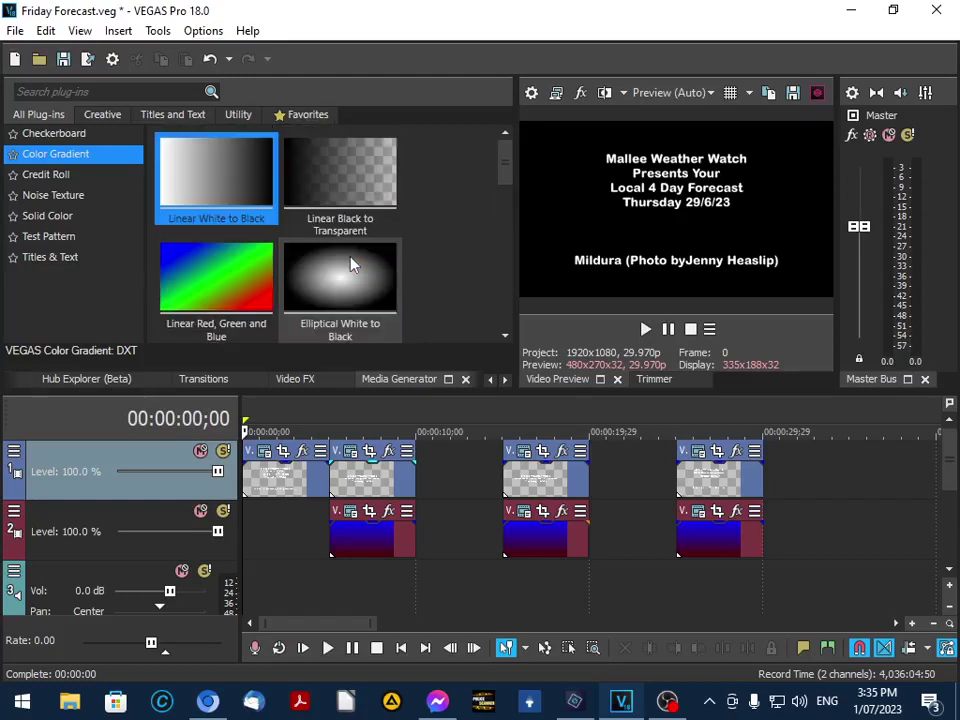
scroll(350, 264, "down", 1)
scroll(350, 264, "up", 1)
scroll(350, 264, "down", 2)
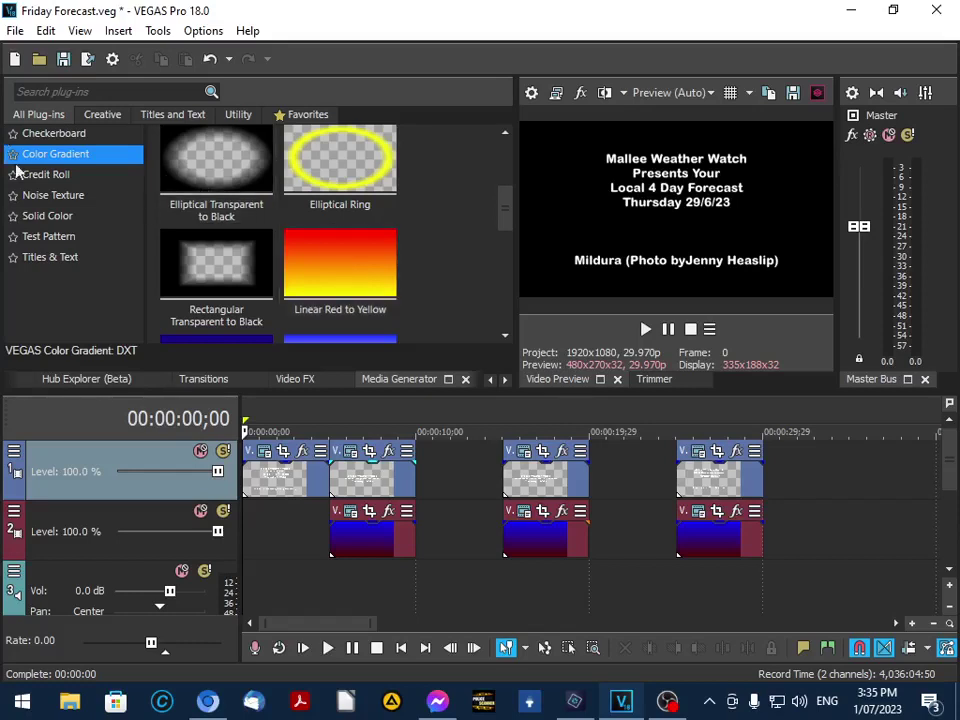
left_click(58, 174)
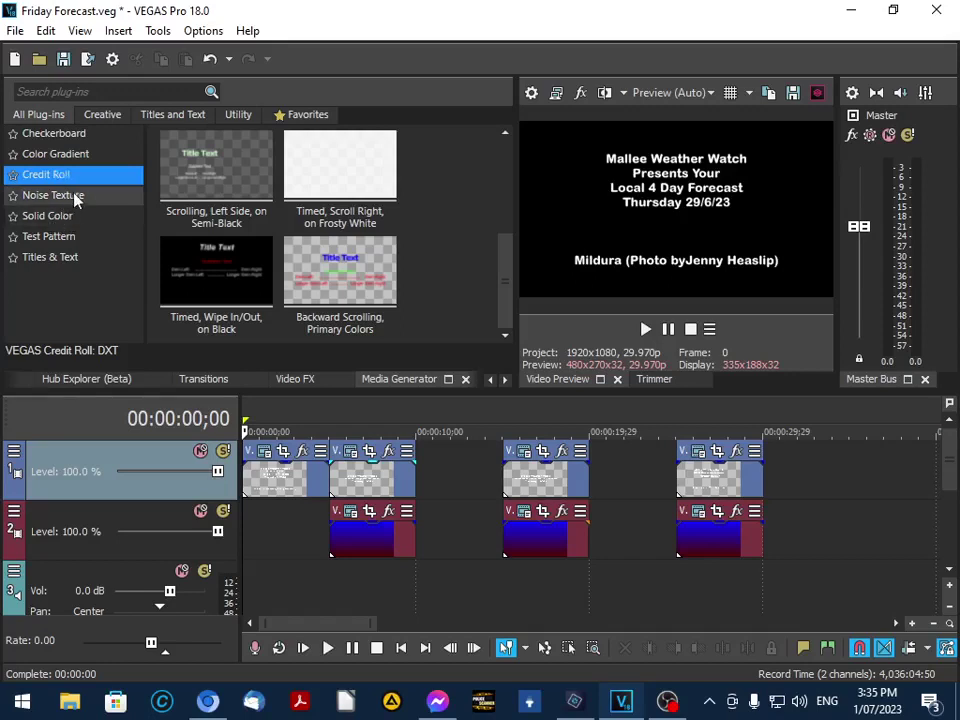
left_click(73, 197)
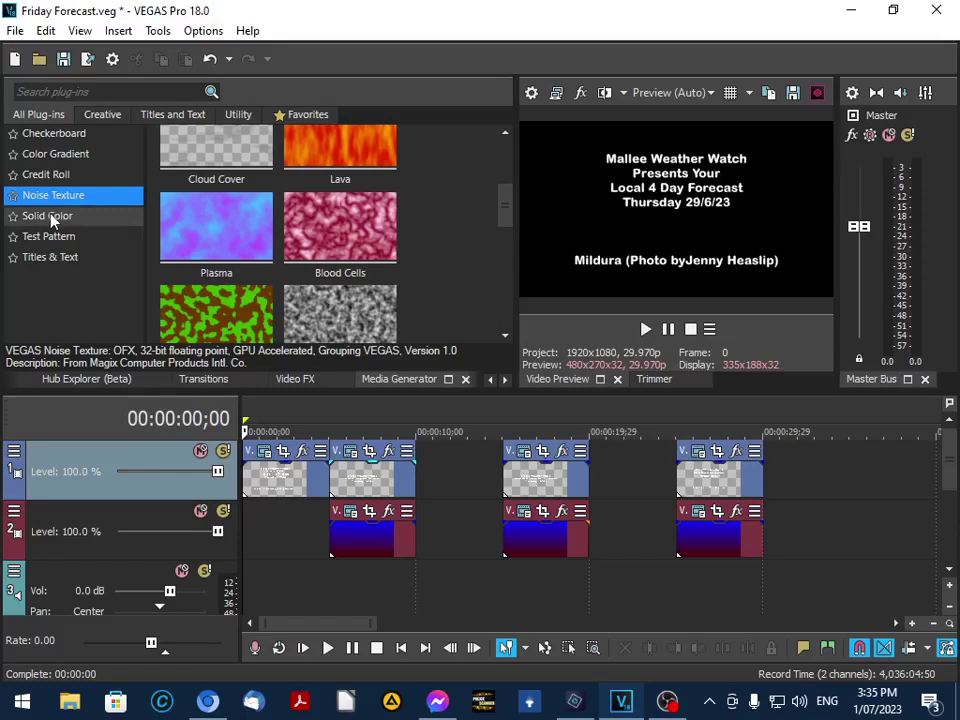
left_click(48, 216)
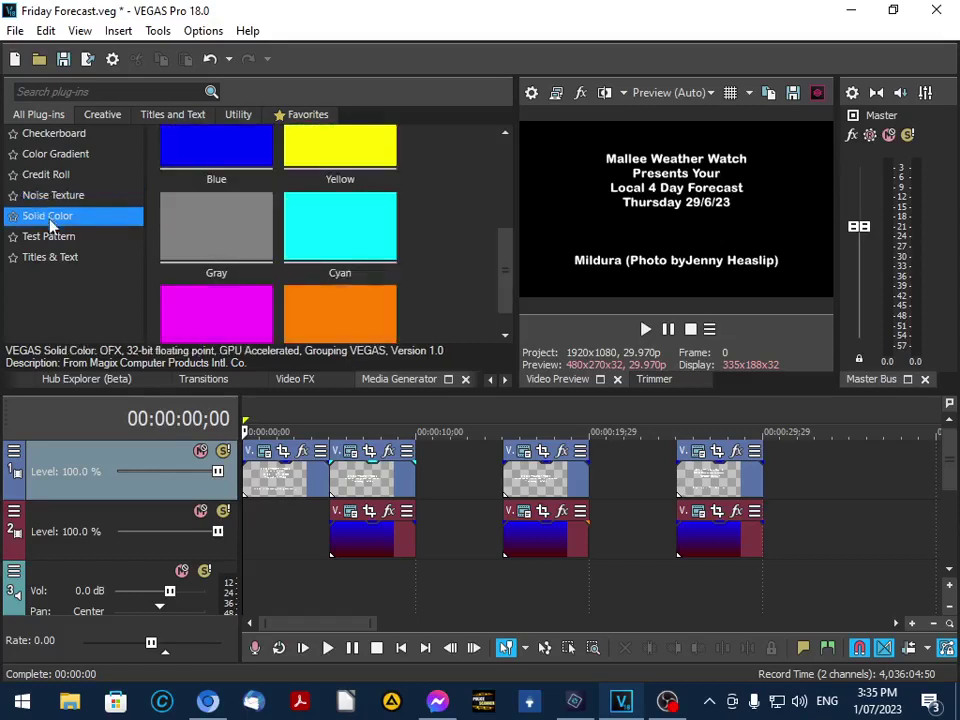
left_click(48, 237)
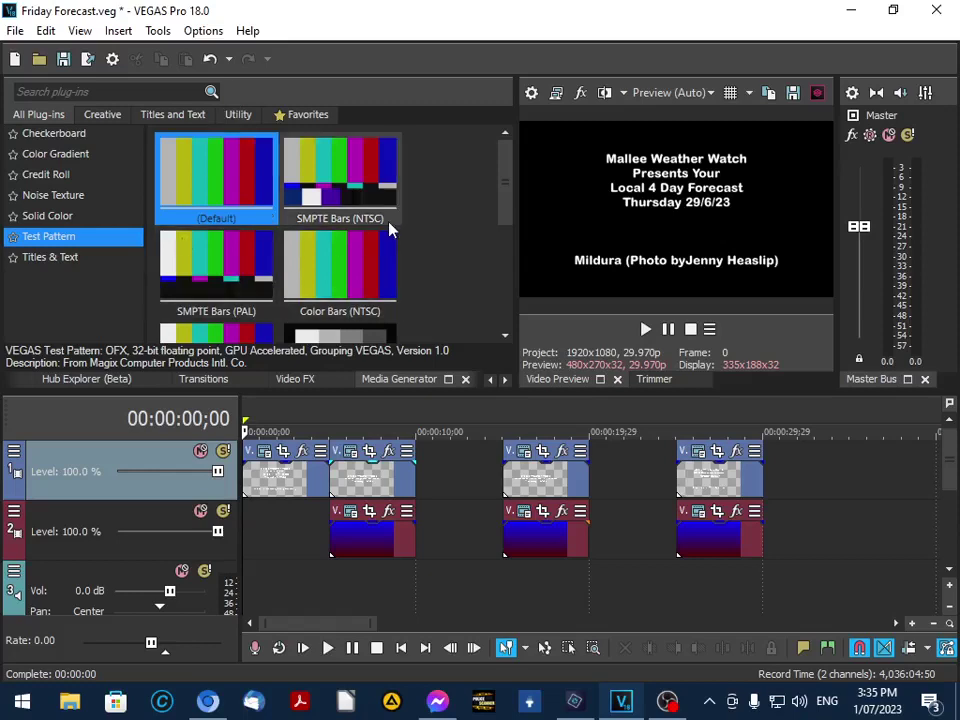
left_click(57, 260)
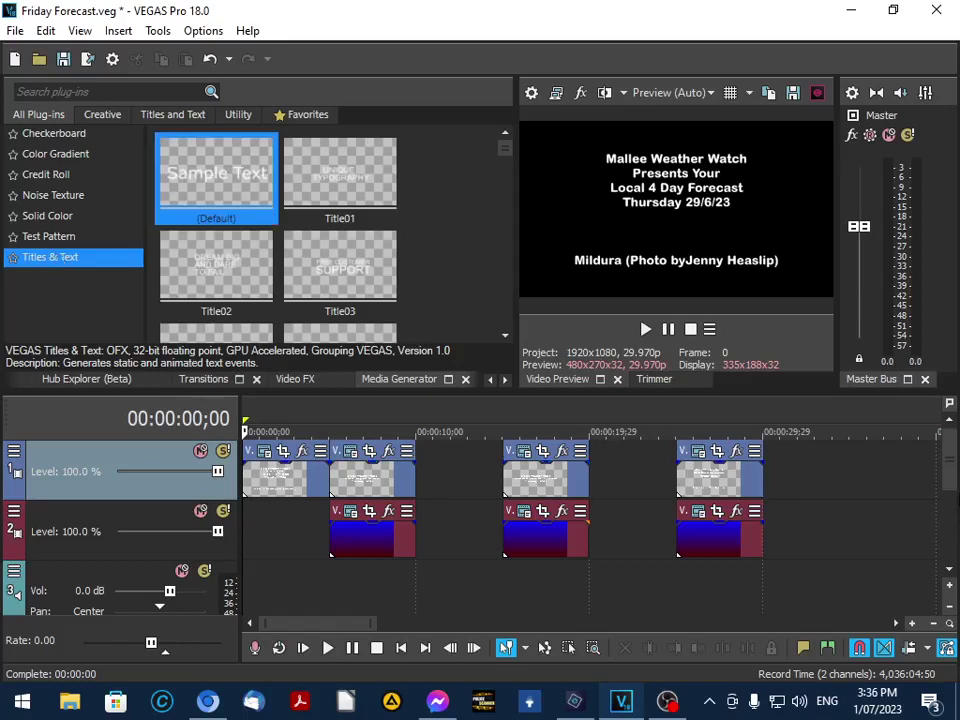
Return to Project Media and import the sunset photo from Documents > Mallee Weather Watch Synoptic Maps > Daily Forecast > Sunday Forecast.
double_click(489, 381)
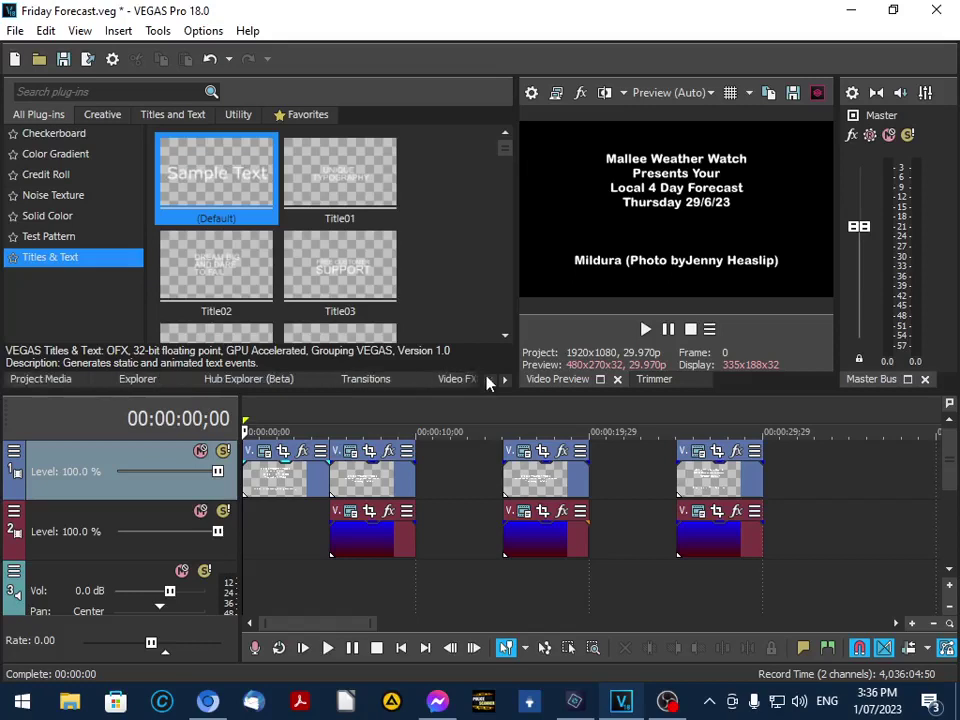
left_click(40, 380)
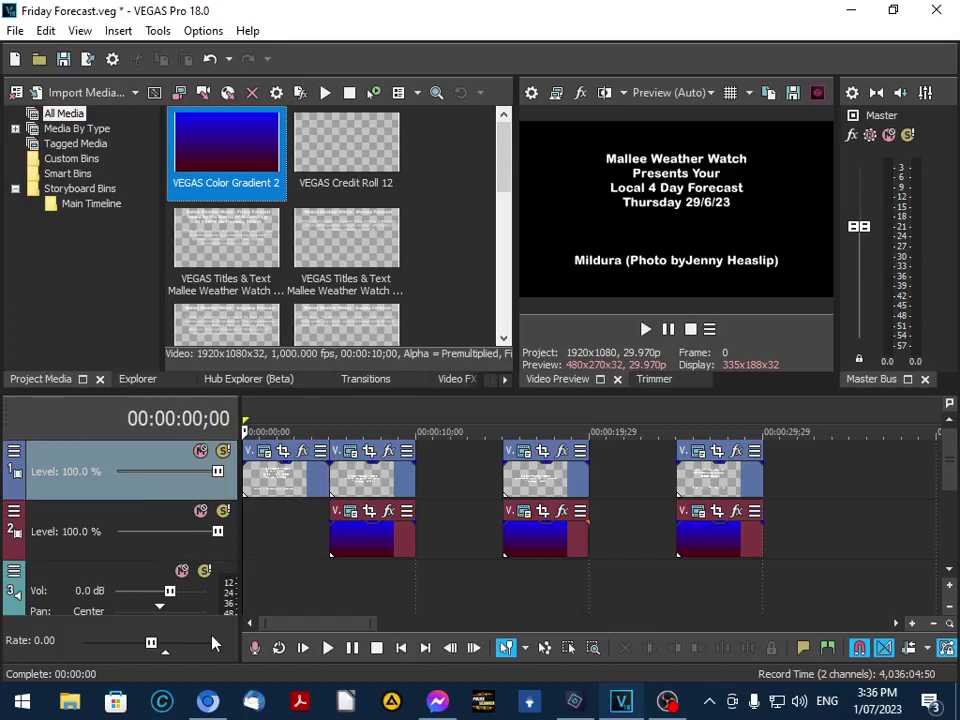
left_click(13, 31)
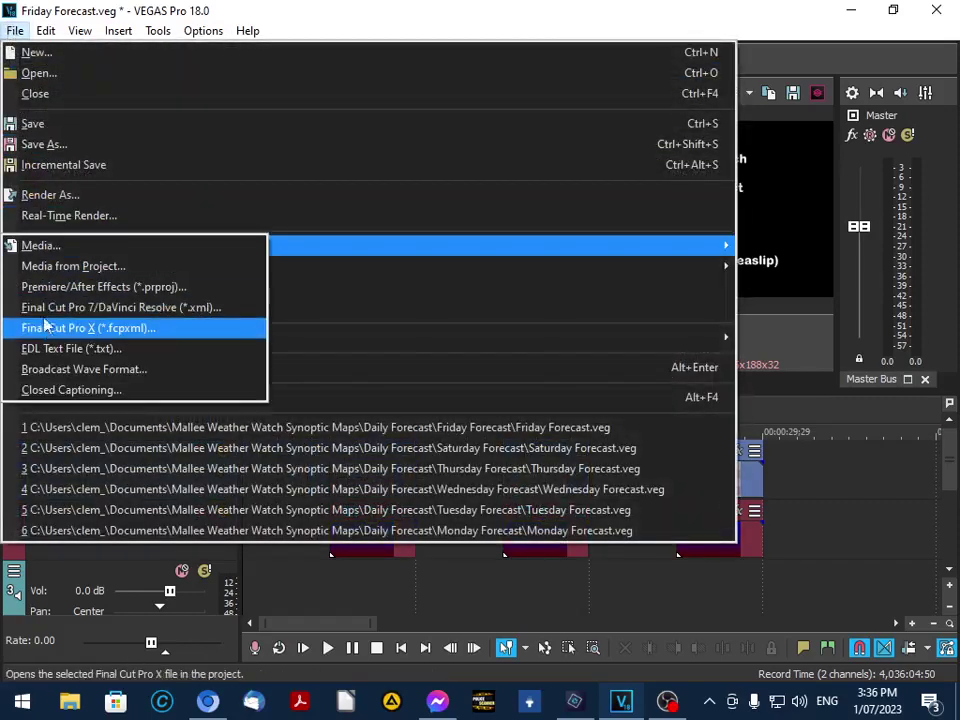
left_click(52, 254)
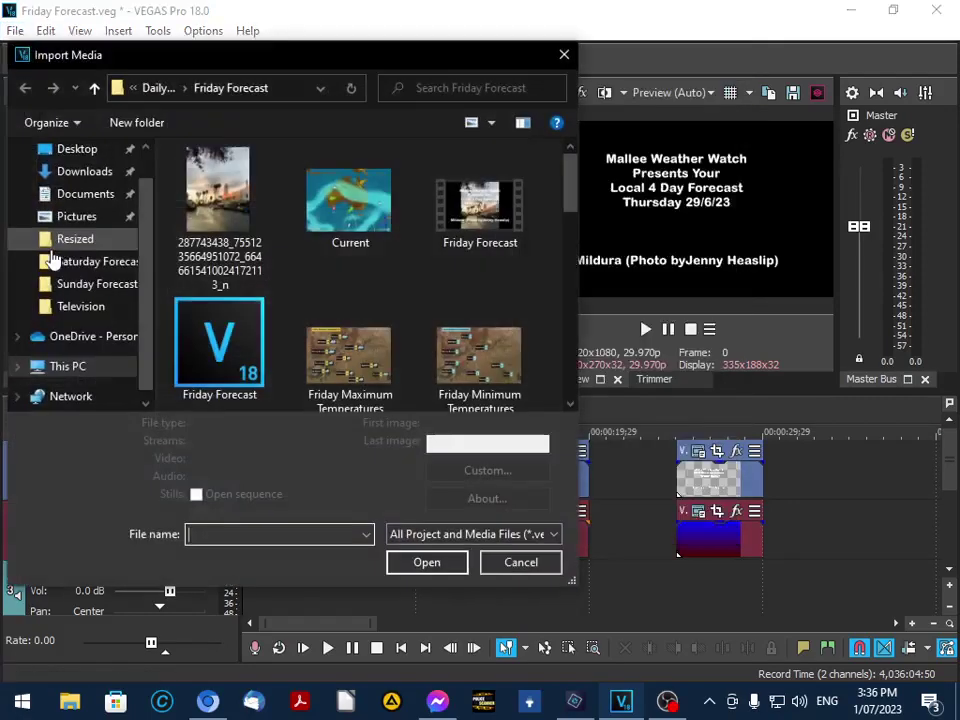
left_click(77, 203)
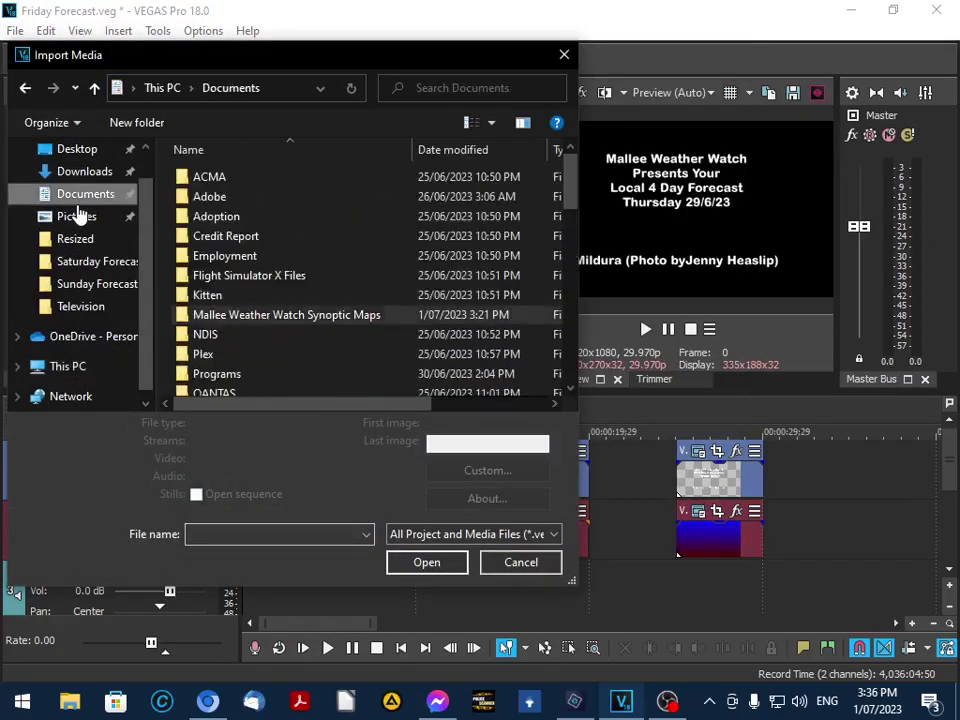
double_click(310, 318)
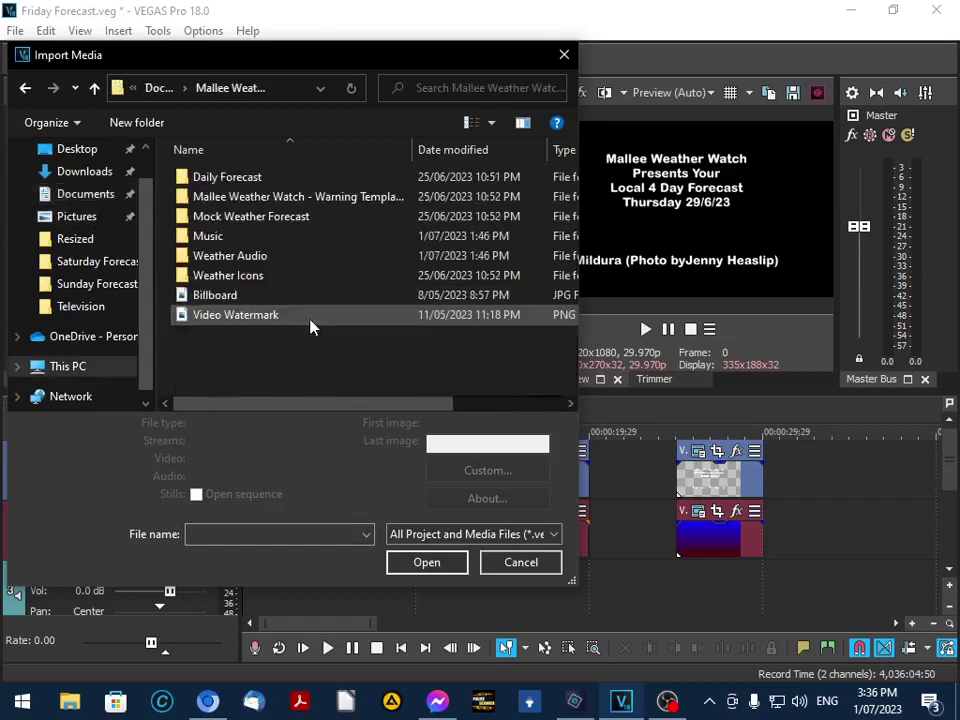
double_click(231, 182)
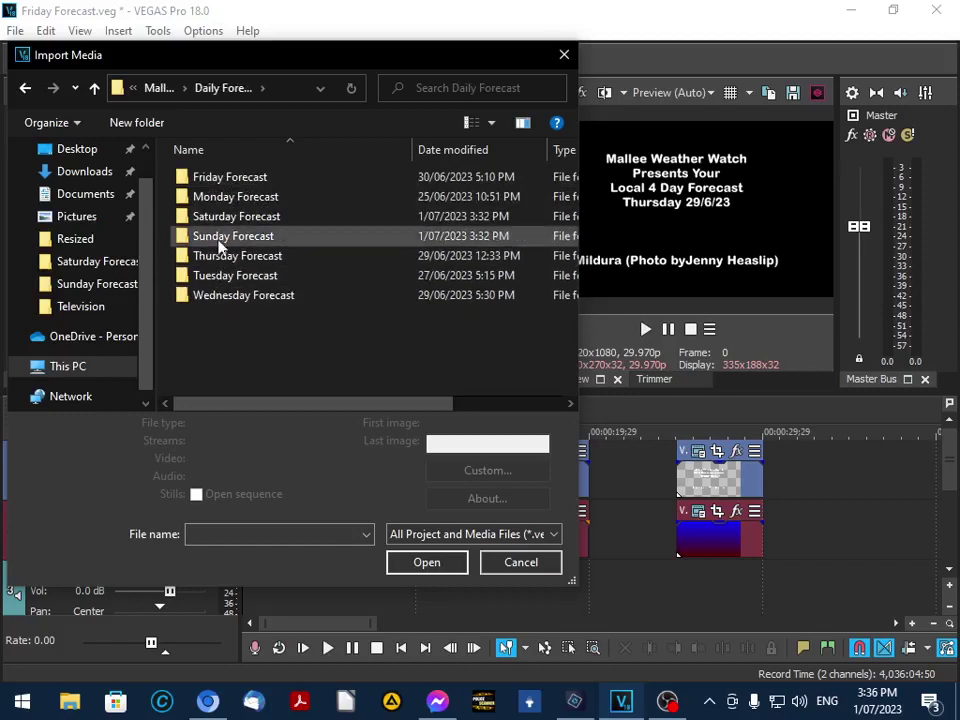
double_click(222, 238)
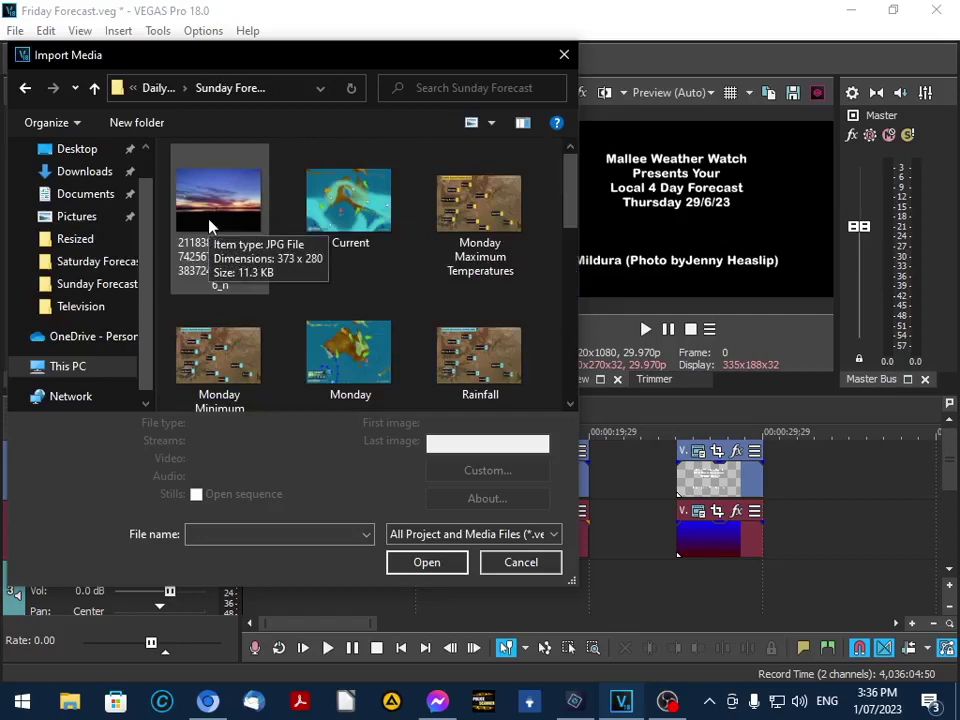
double_click(210, 224)
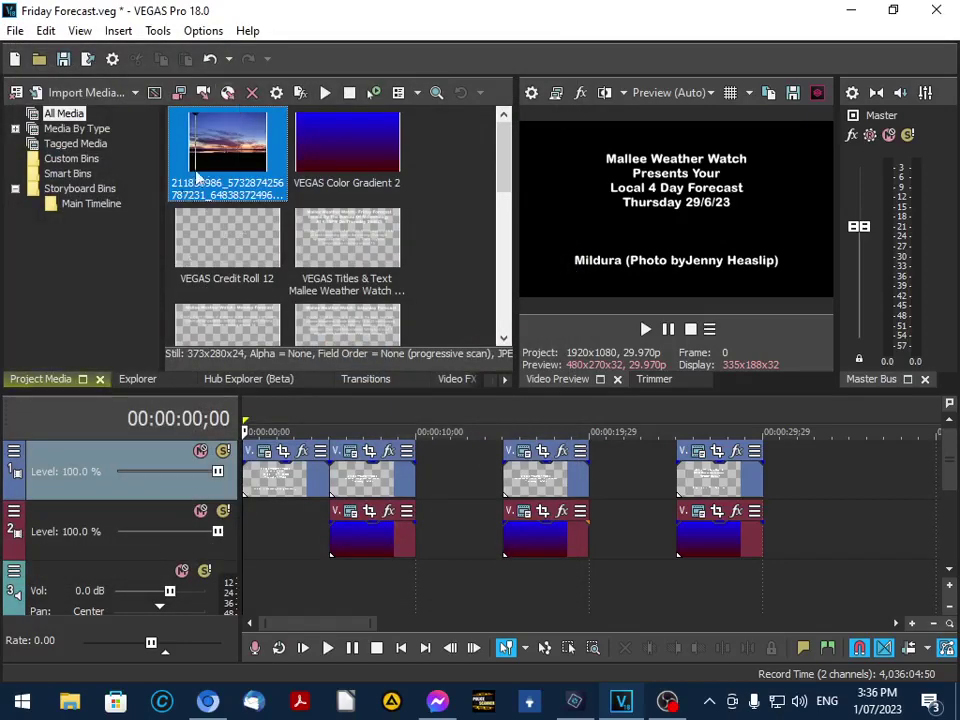
Add the sunset photo at the timeline start, move it to track 2, and preview at 00:00:01;20.
double_click(216, 152)
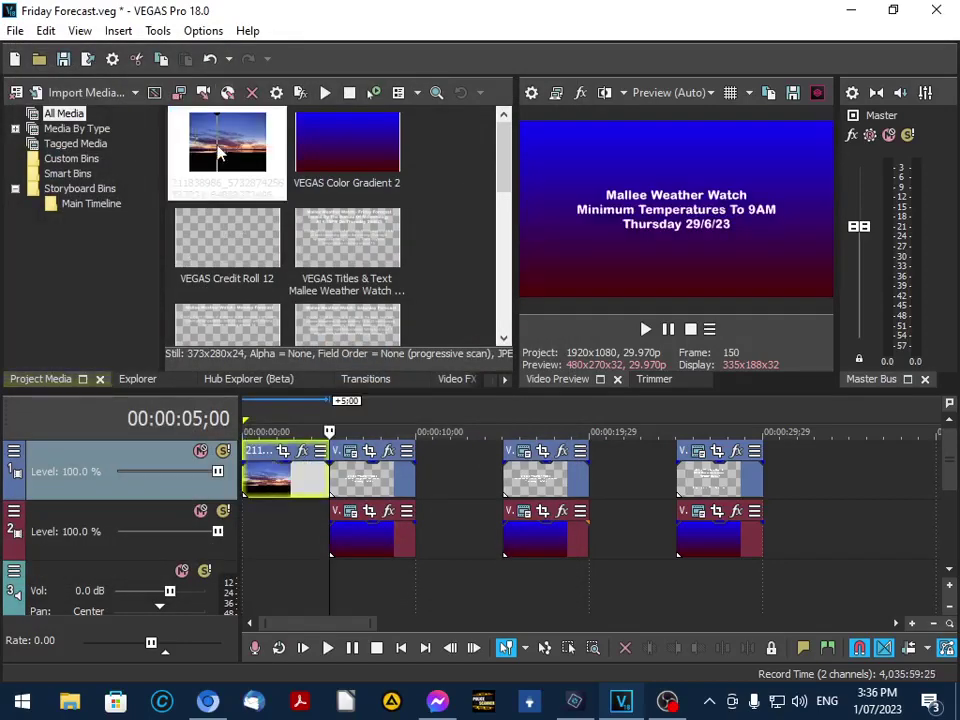
mouse_move(207, 702)
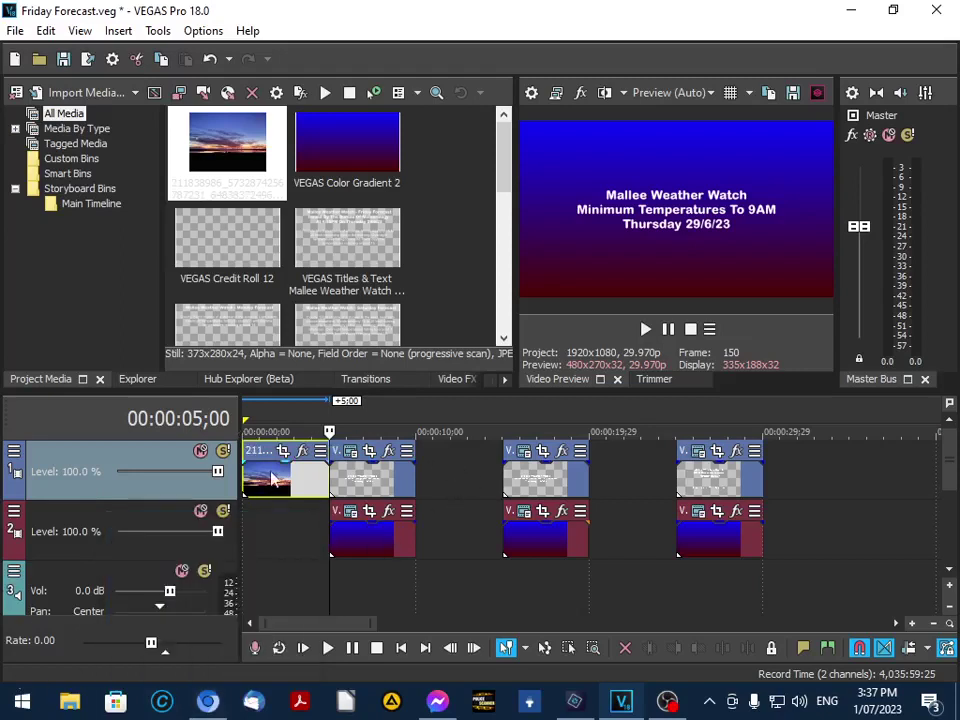
left_click_drag(248, 440, 266, 525)
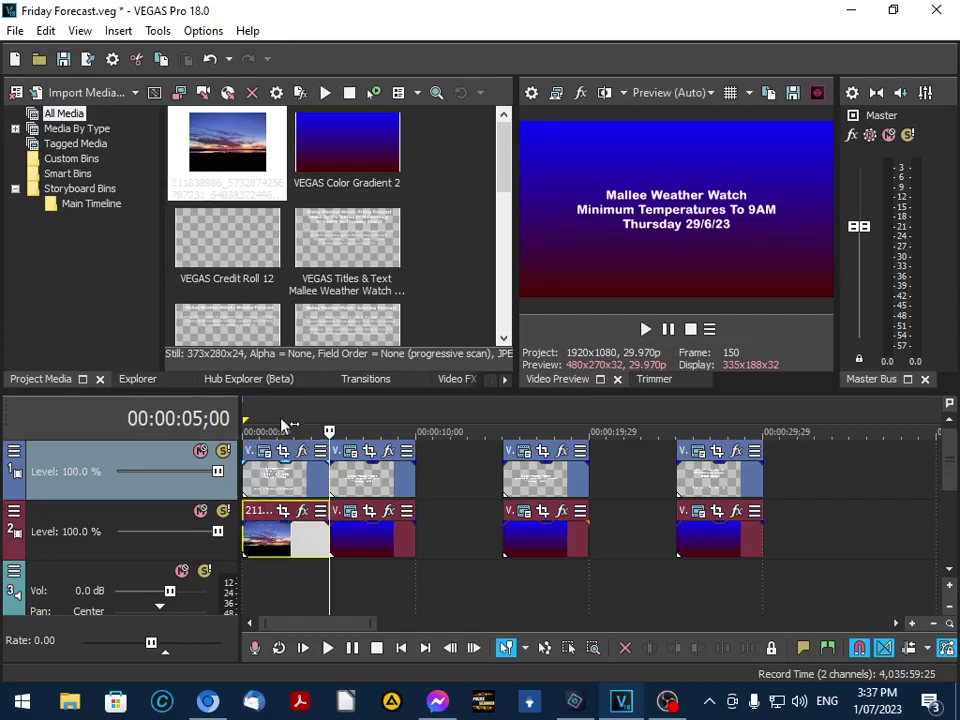
left_click(271, 431)
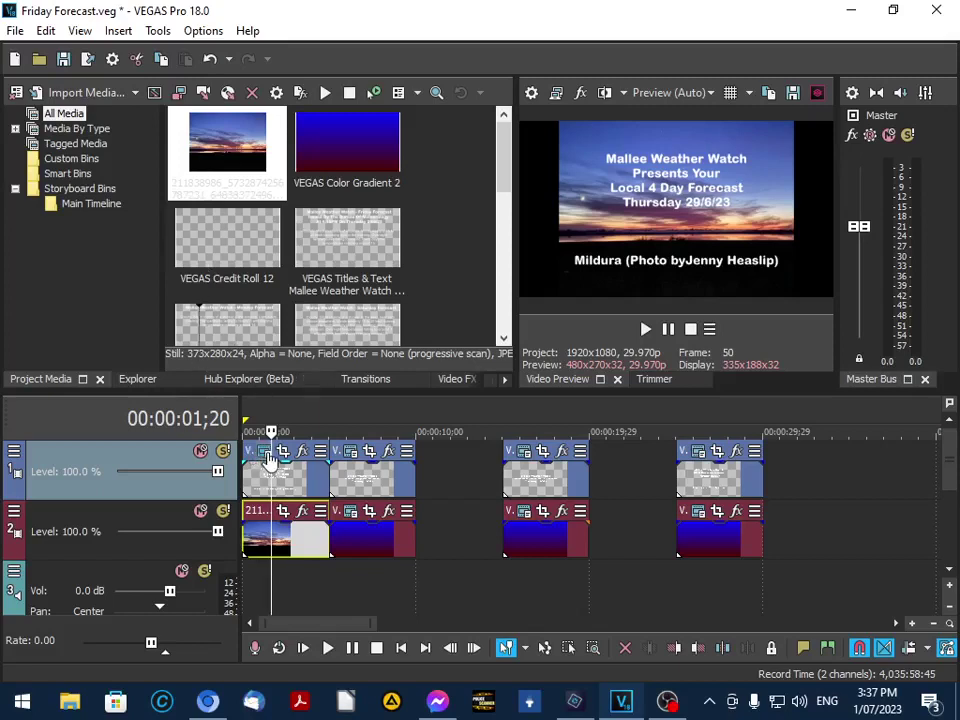
Change the opening title's date line from Thursday 29/6/23 to Saturday 1/7/23.
left_click(267, 453)
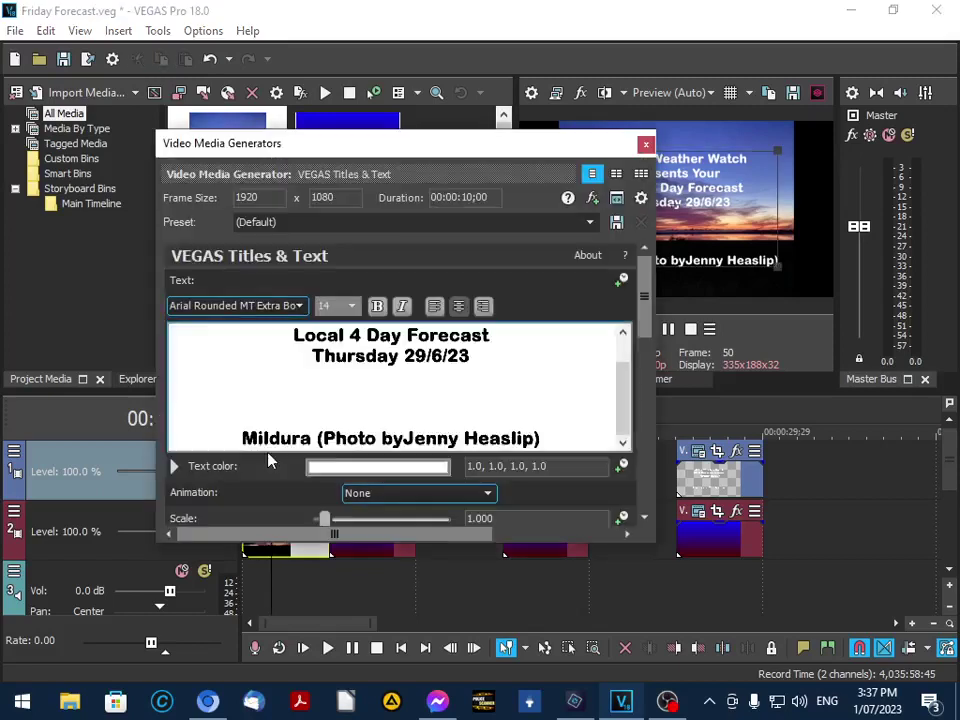
left_click_drag(477, 357, 375, 362)
left_click(469, 358)
left_click_drag(469, 358, 315, 360)
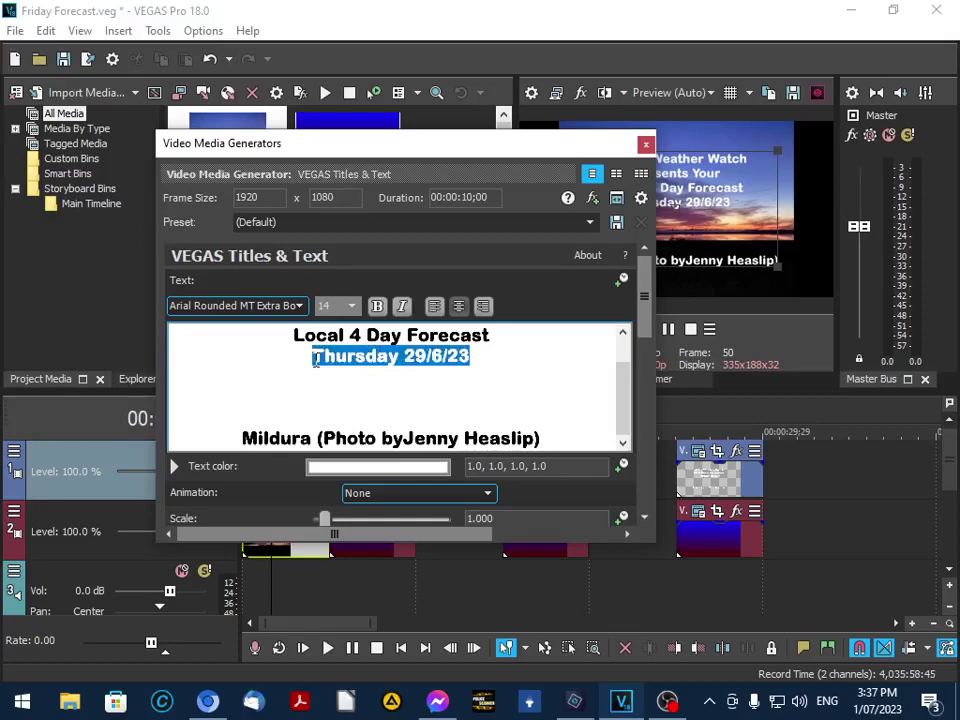
type("Saturda")
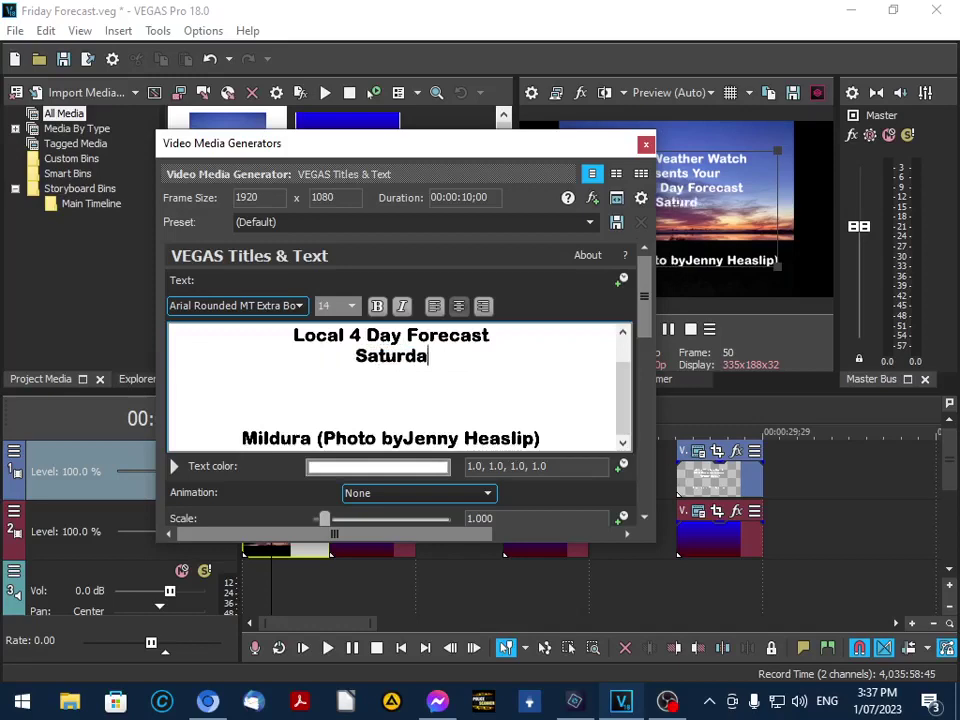
type("y 1/7/")
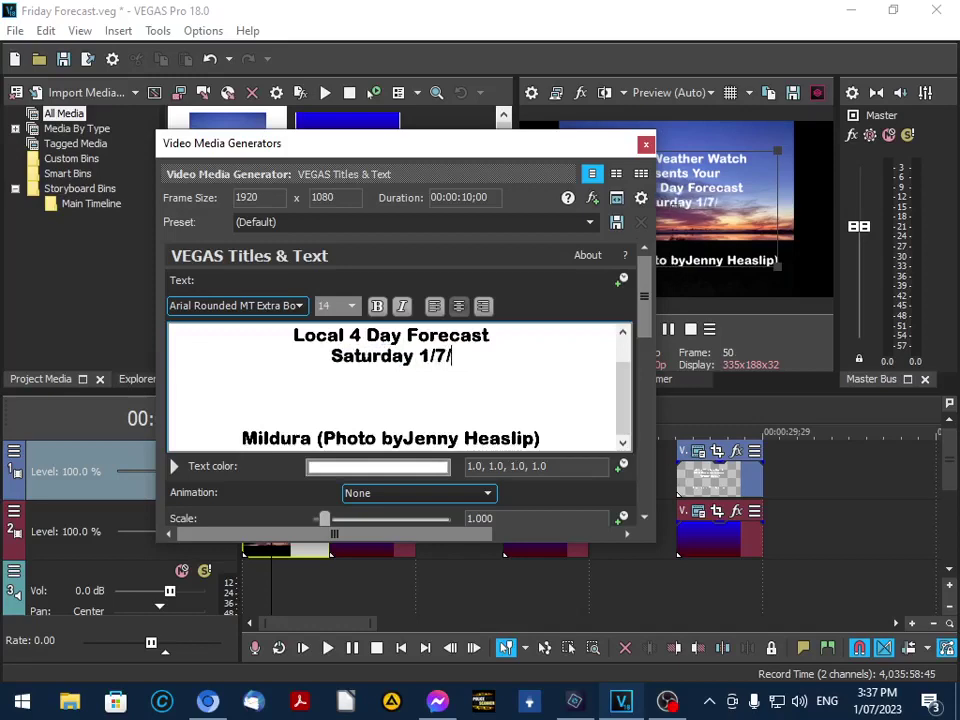
type("23")
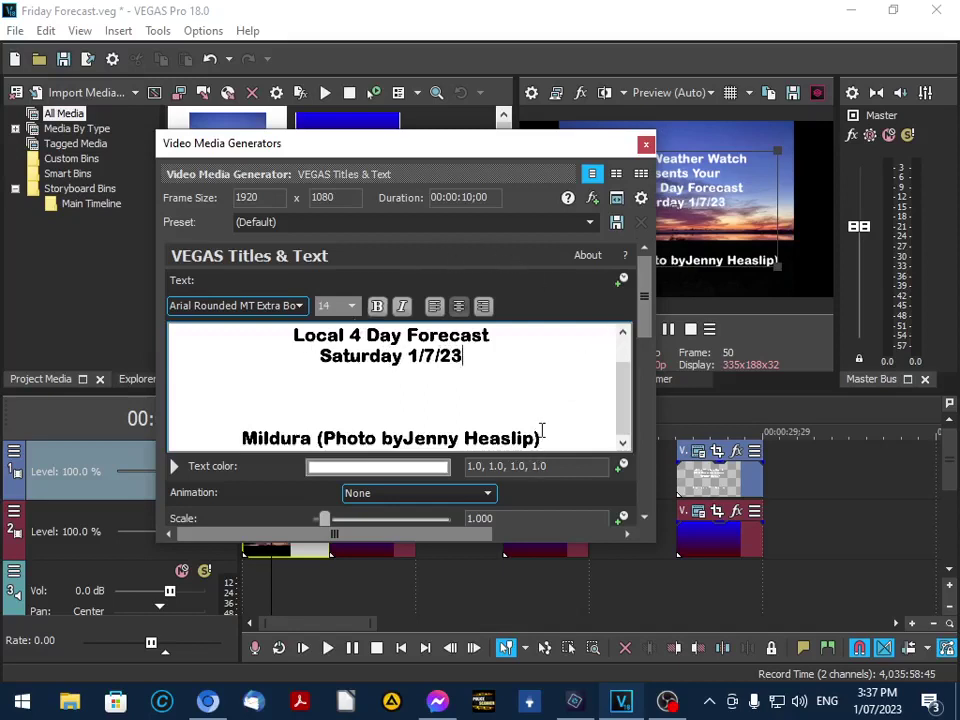
Replace the Mildura photo credit with the Murrawee credit in 14-point Arial Rounded MT Extra Bold.
left_click_drag(541, 436, 269, 443)
right_click(258, 434)
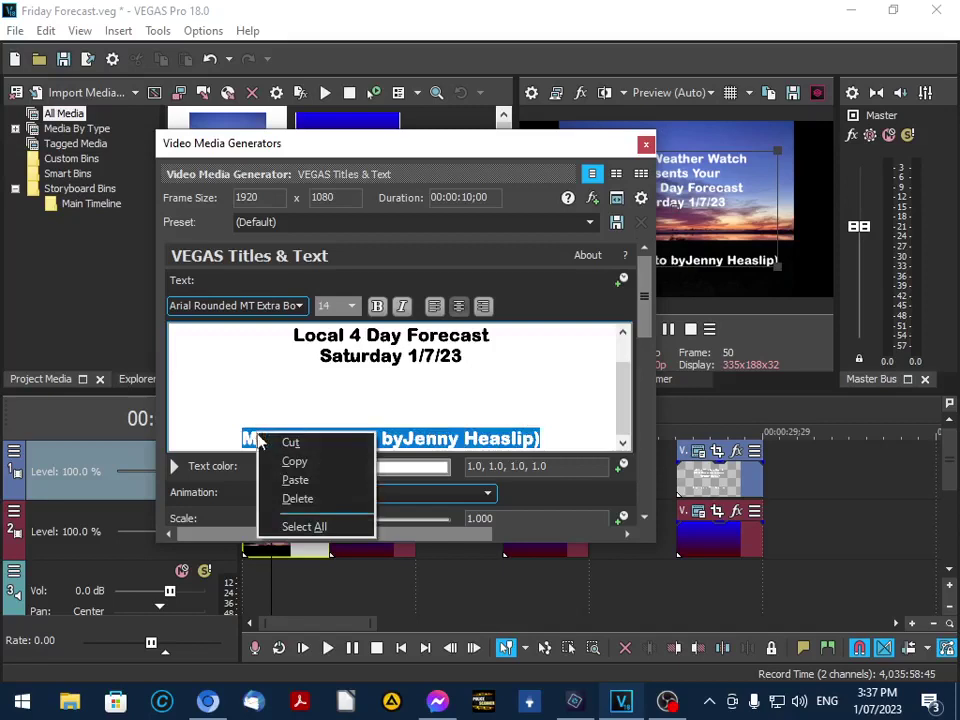
left_click(311, 481)
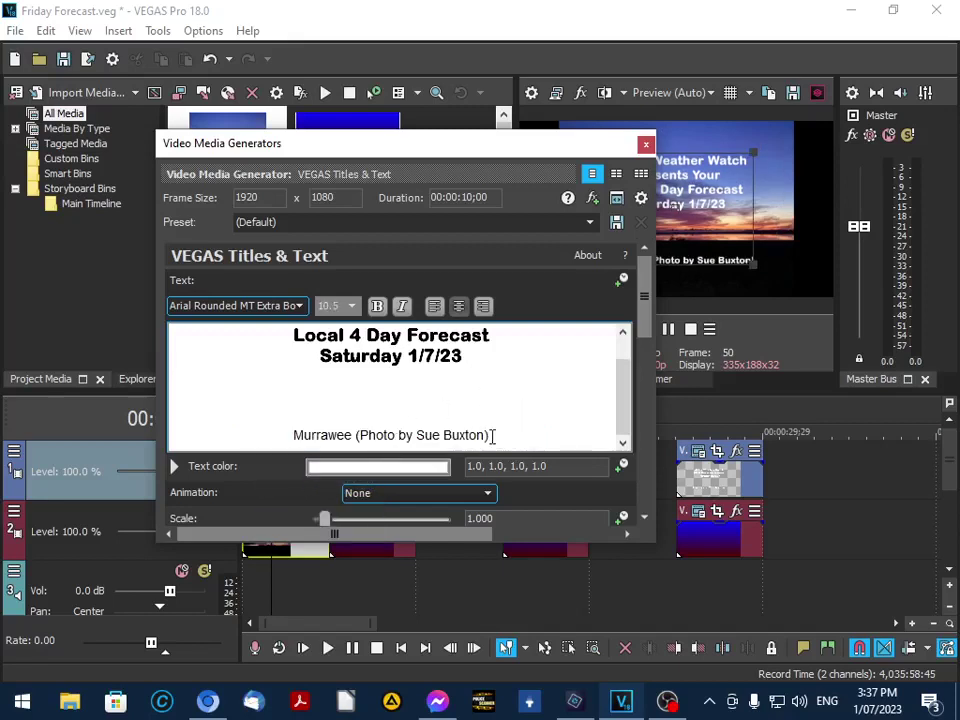
left_click_drag(491, 435, 325, 437)
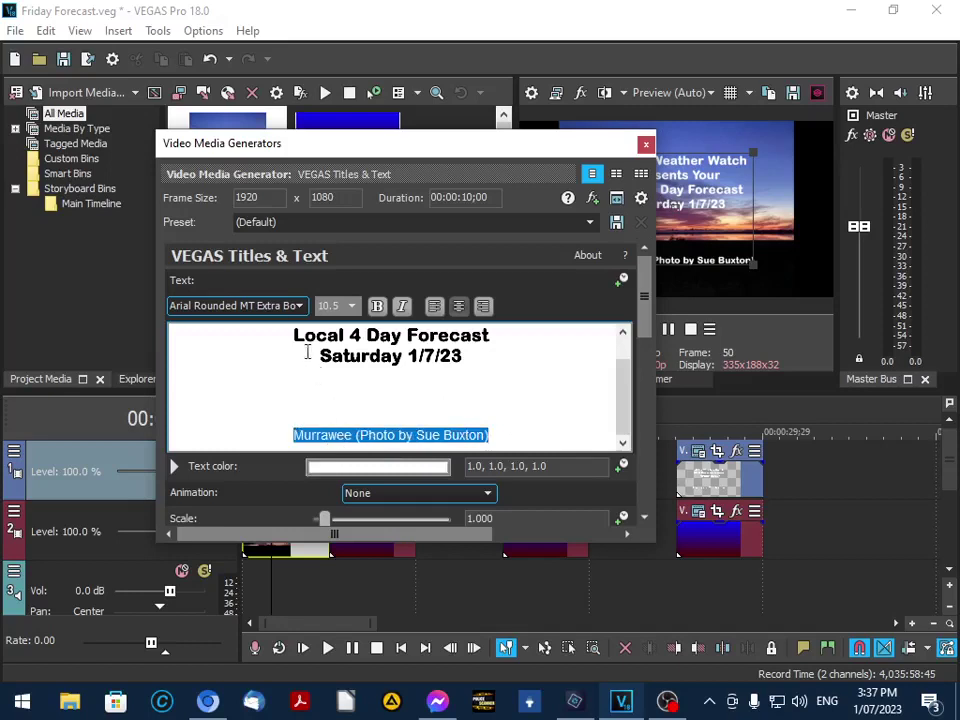
left_click(351, 306)
left_click(330, 395)
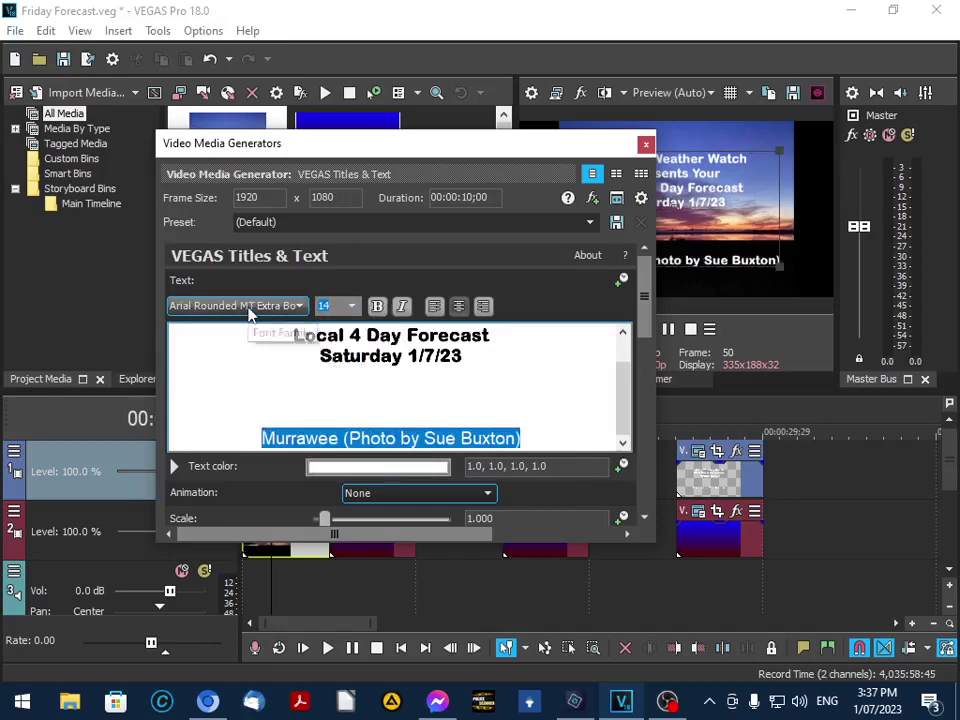
left_click(250, 307)
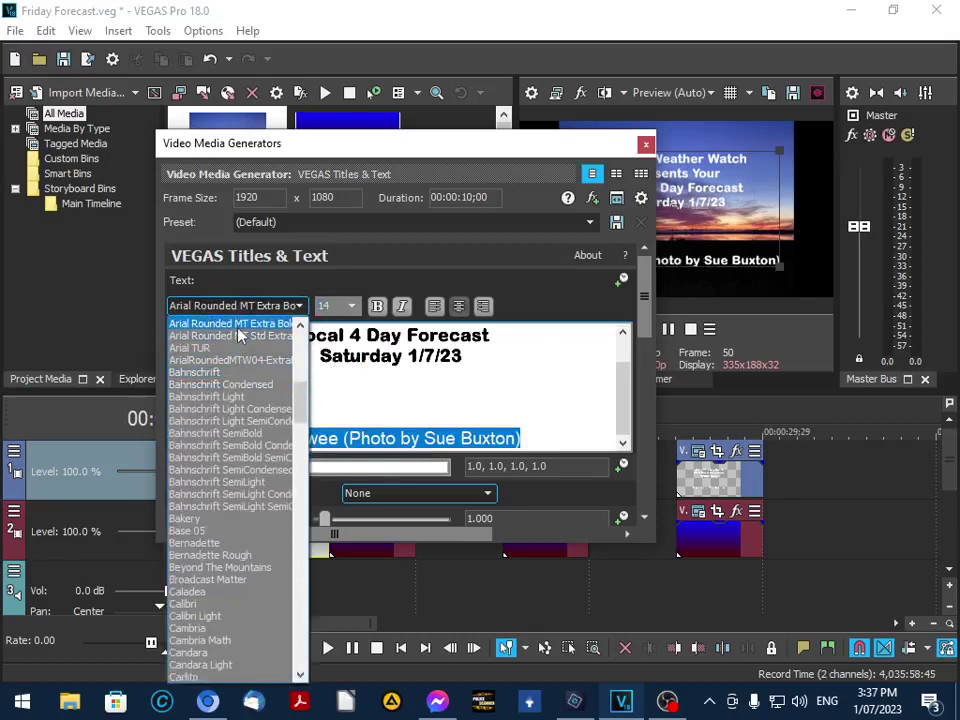
left_click(238, 330)
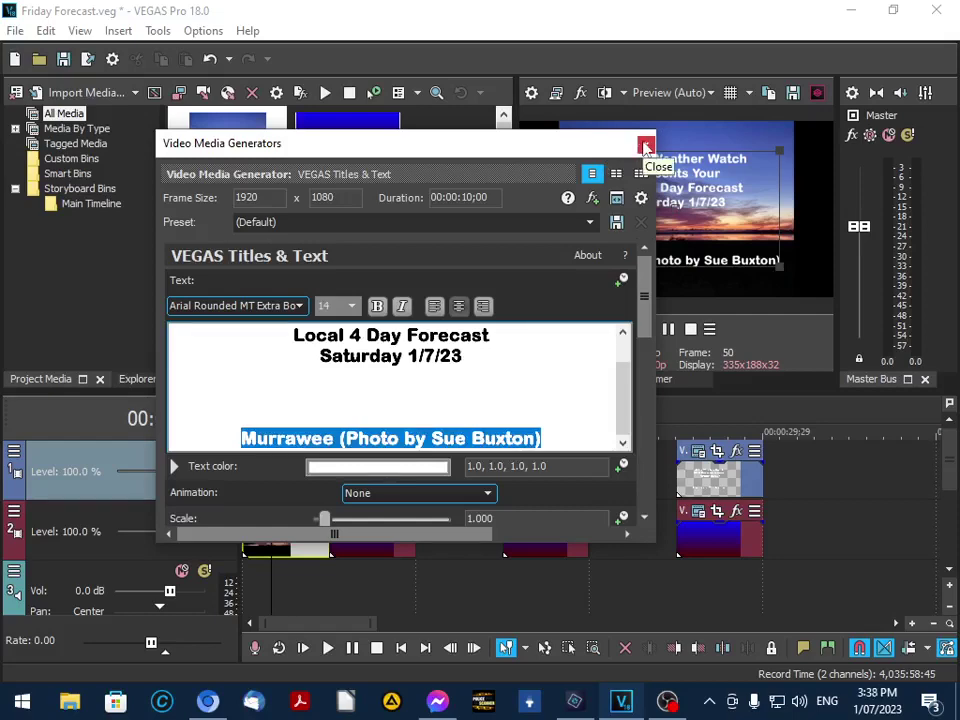
left_click(646, 146)
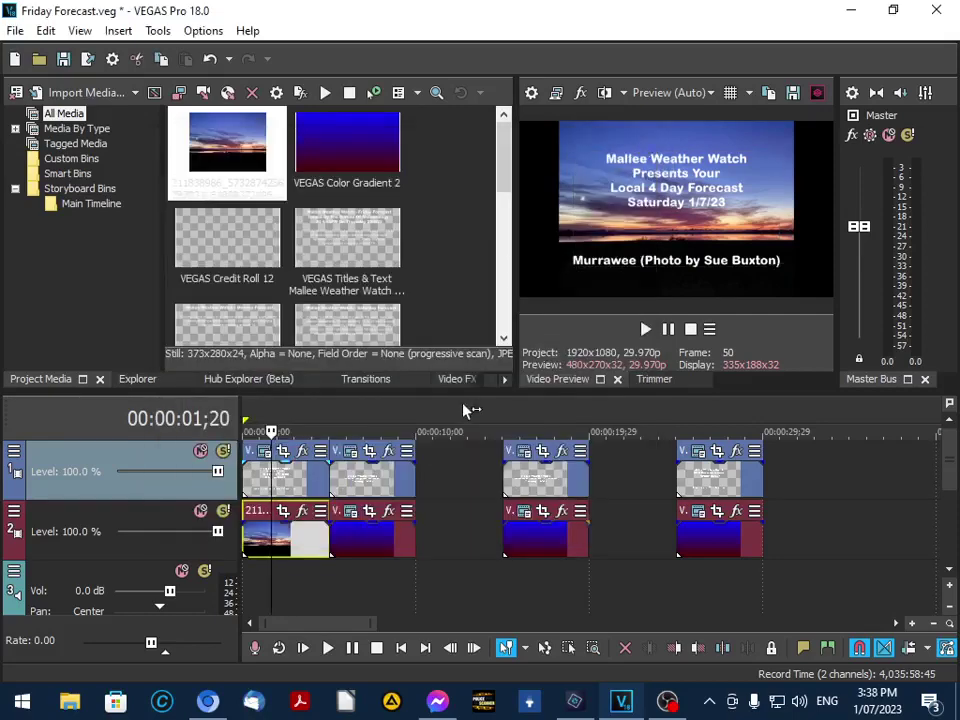
Change the Minimum Temperatures To 9AM title's date from Thursday 29/6/23 to Saturday 1/7/23.
left_click(362, 431)
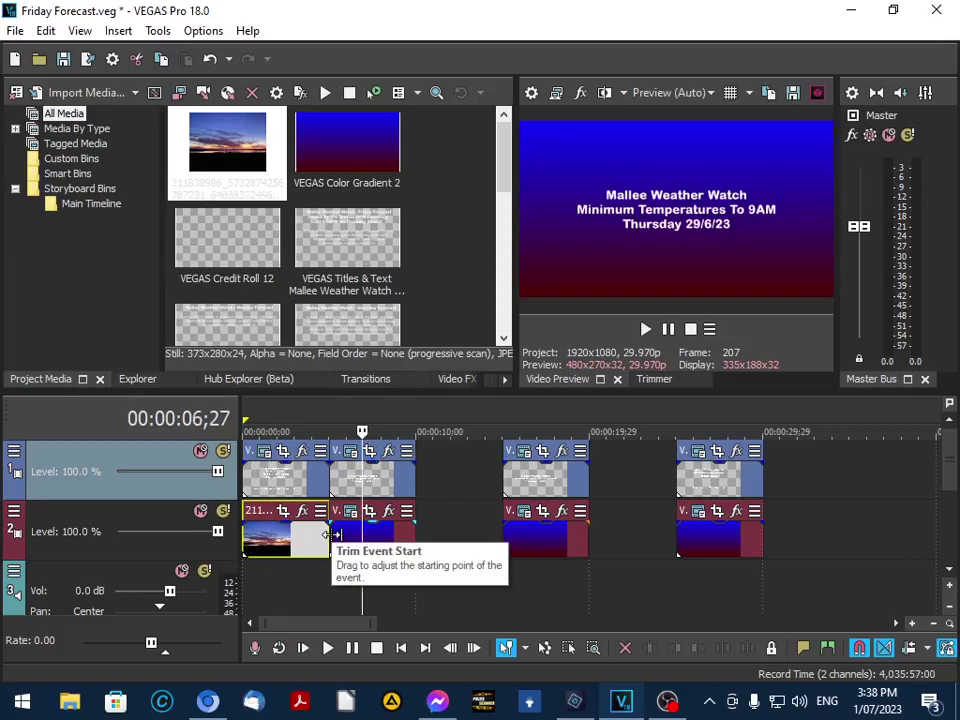
left_click(350, 453)
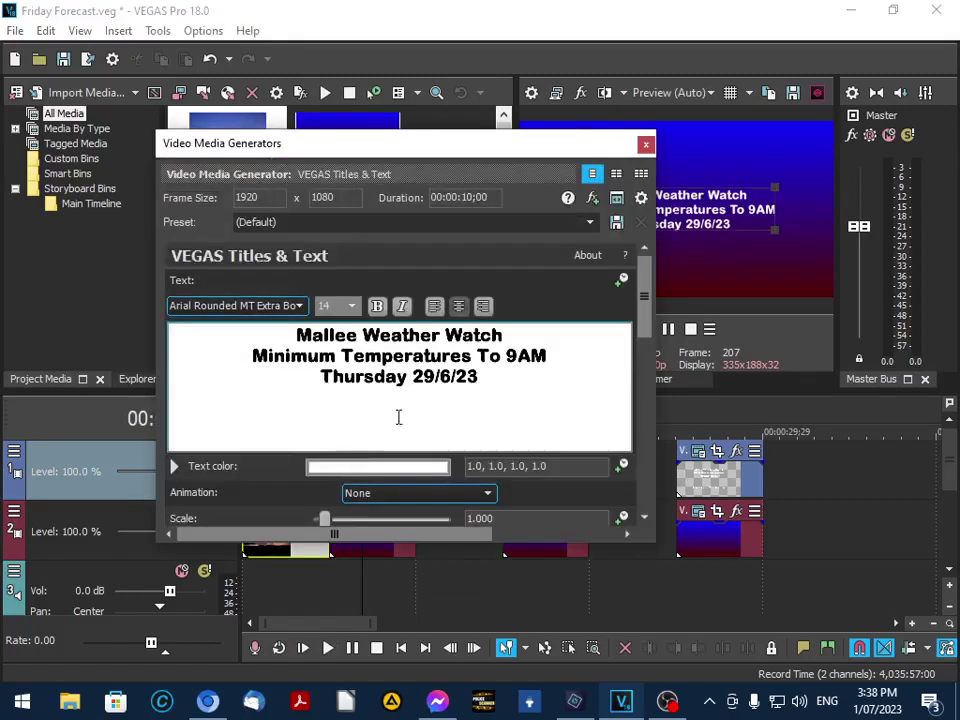
triple_click(378, 368)
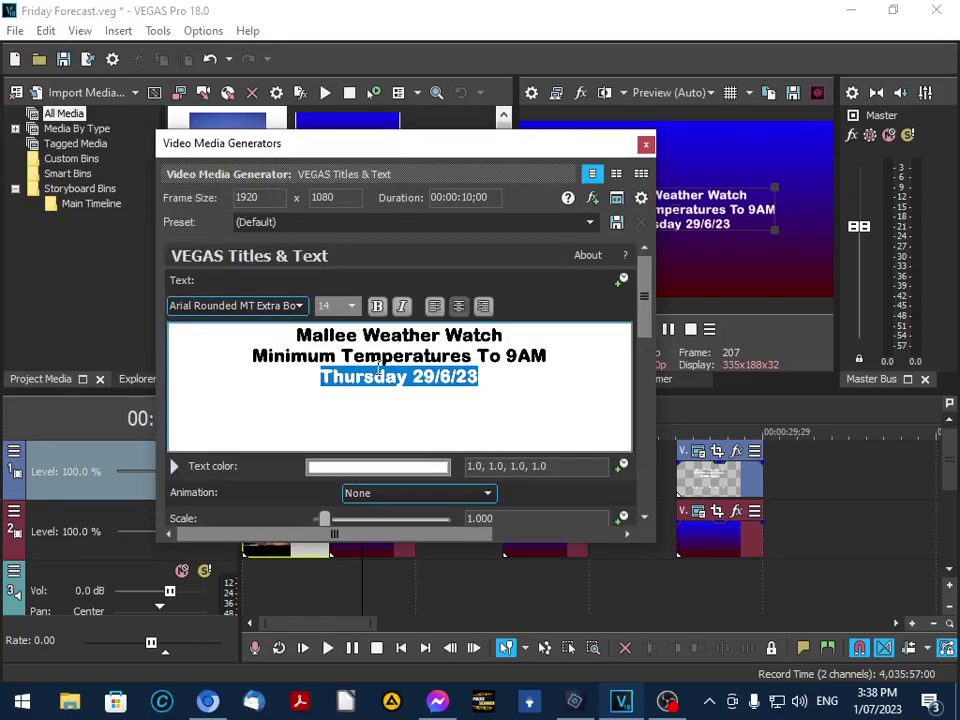
type("Saturday")
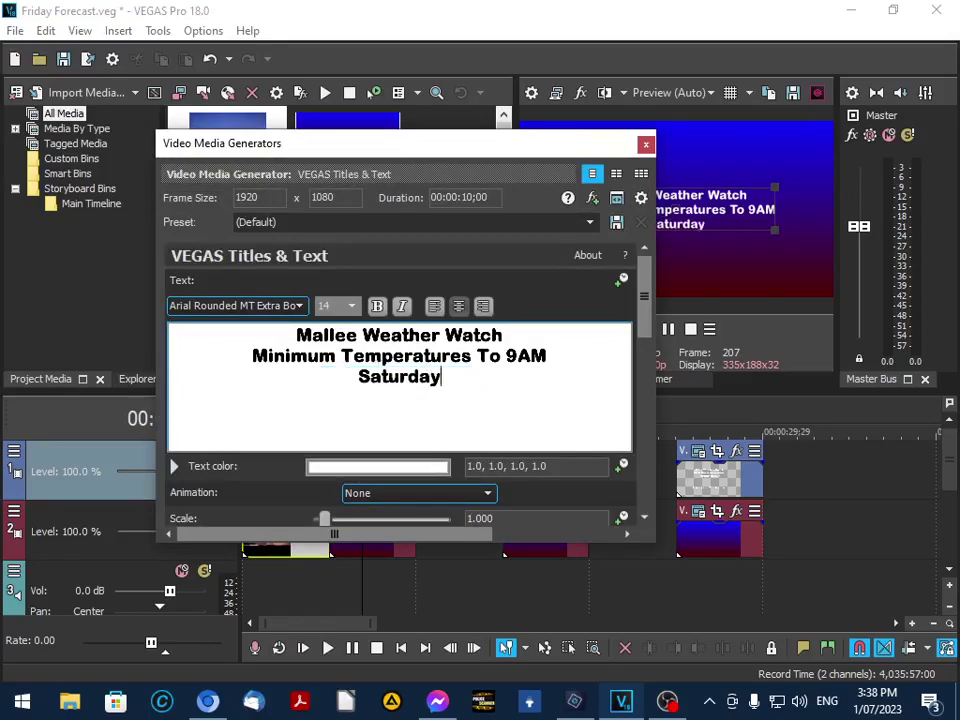
type(" 1/7/23")
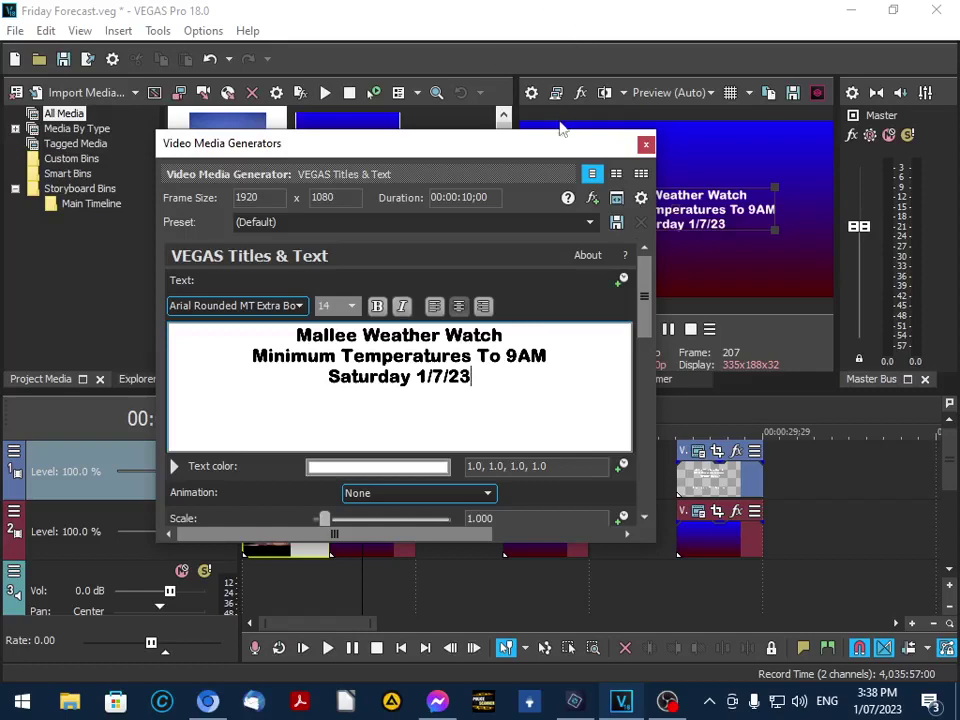
left_click(645, 146)
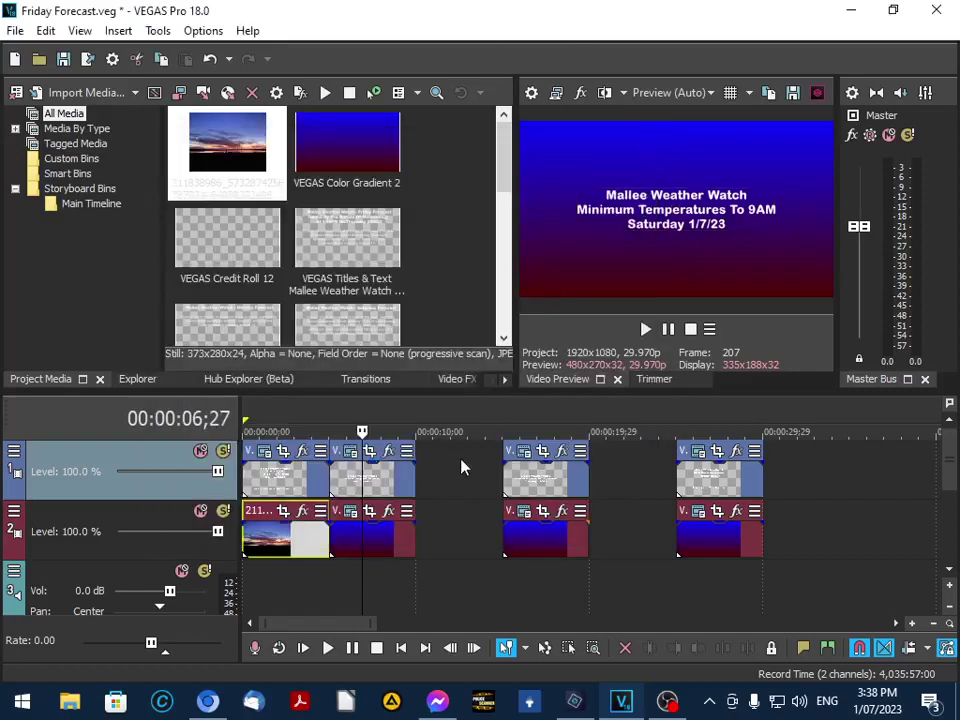
Place the playhead at 00:00:10;00, checking the frame where the Minimum Temperatures title ends.
left_click(417, 432)
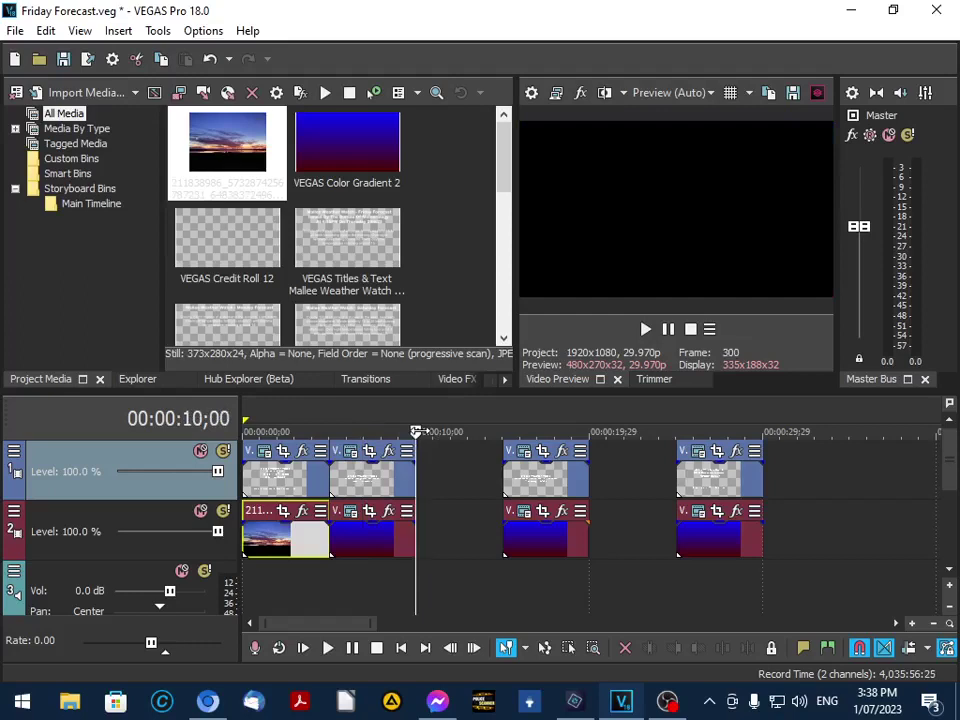
key("Left")
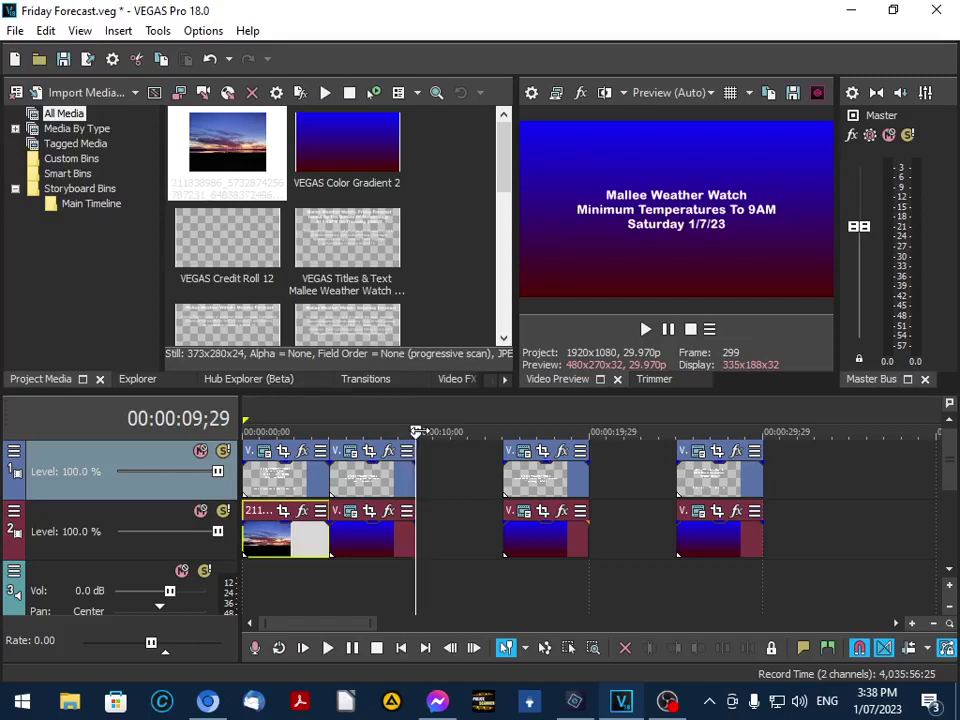
left_click(418, 431)
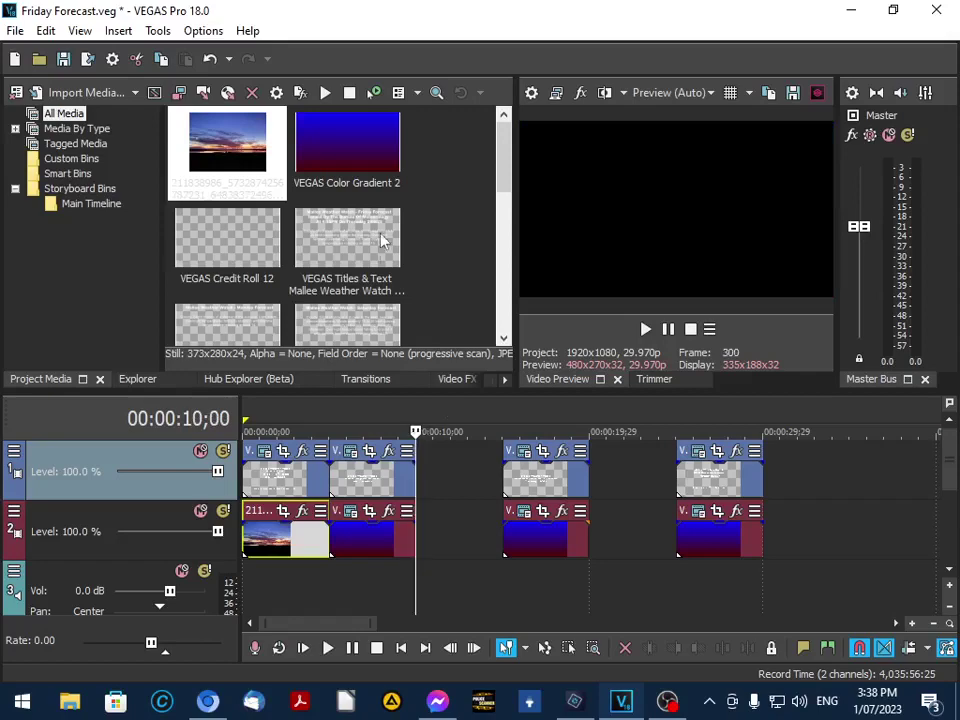
Import Saturday Minimum Temperatures.jpg and place it on track 2 at the 10-second mark.
left_click(15, 30)
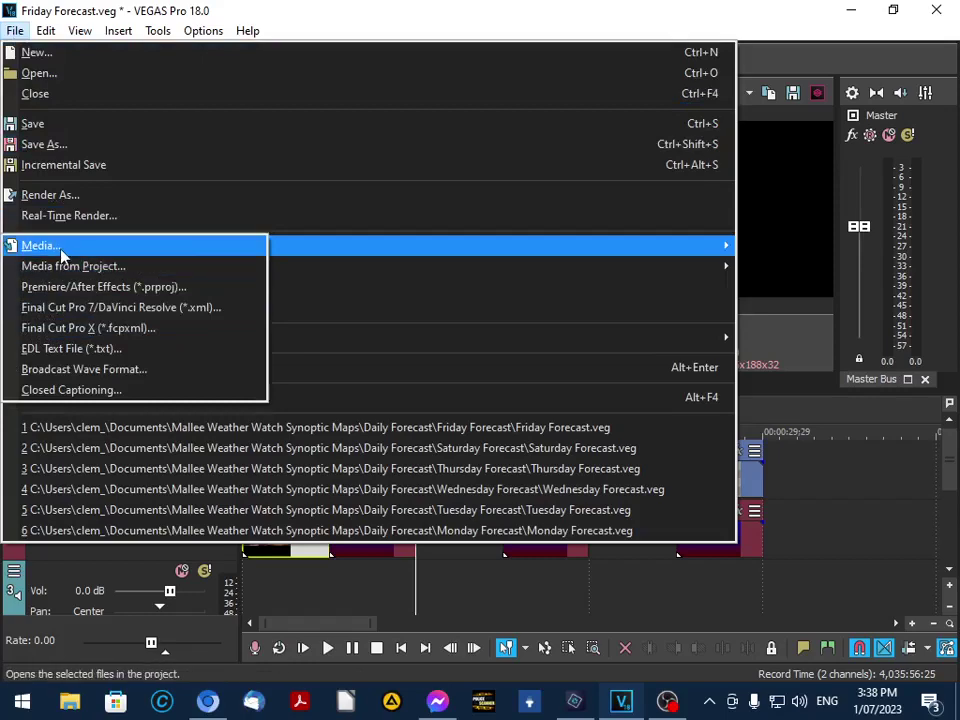
left_click(60, 250)
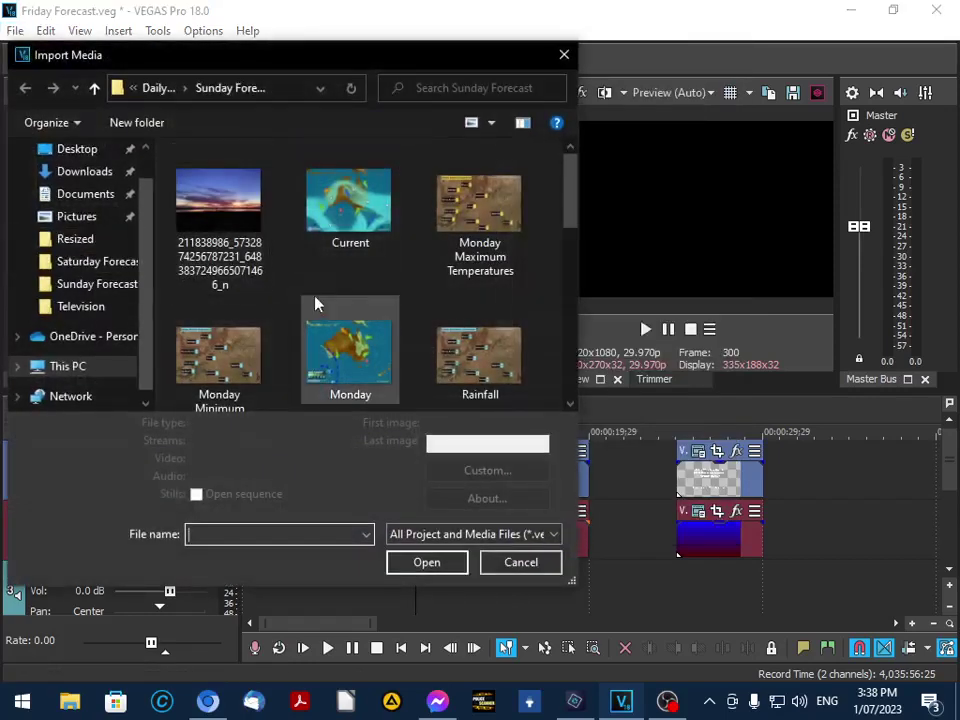
scroll(375, 271, "down", 2)
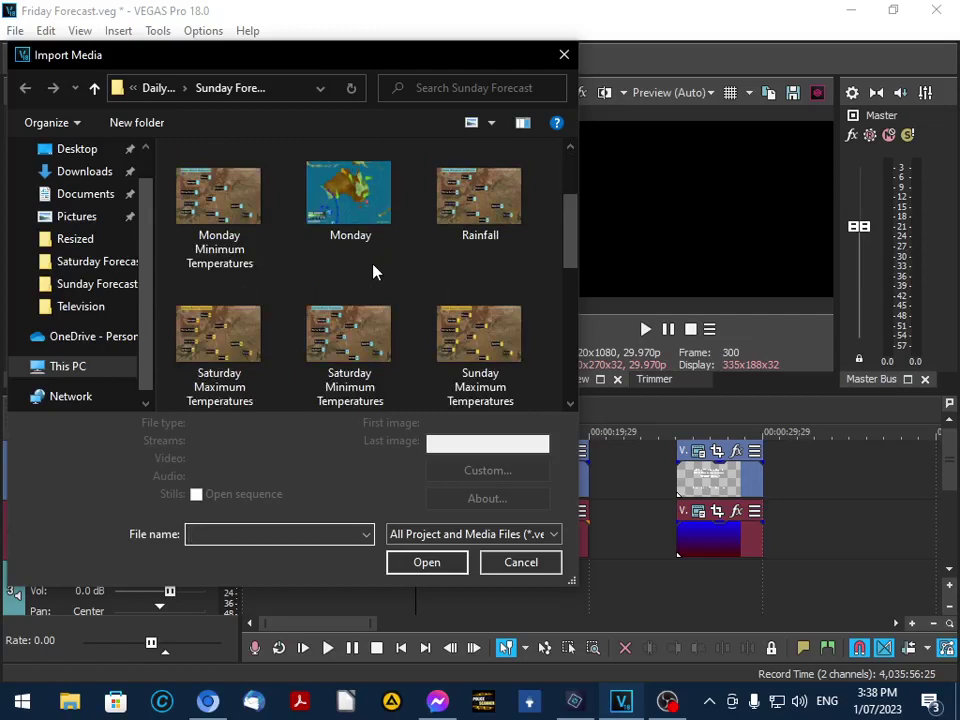
double_click(335, 340)
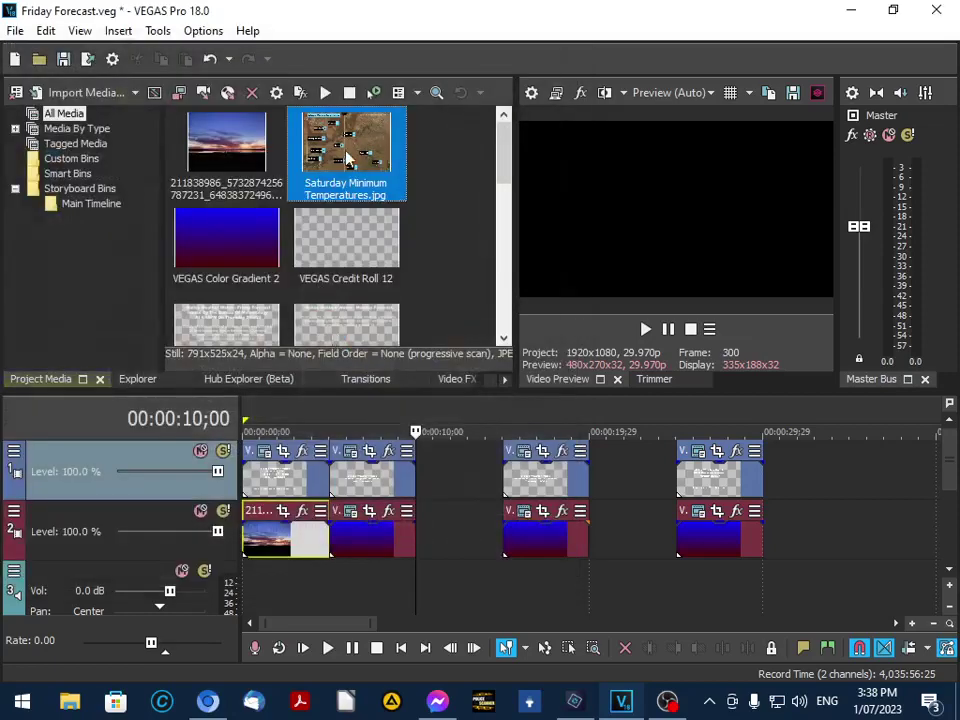
double_click(349, 157)
left_click_drag(352, 160, 441, 536)
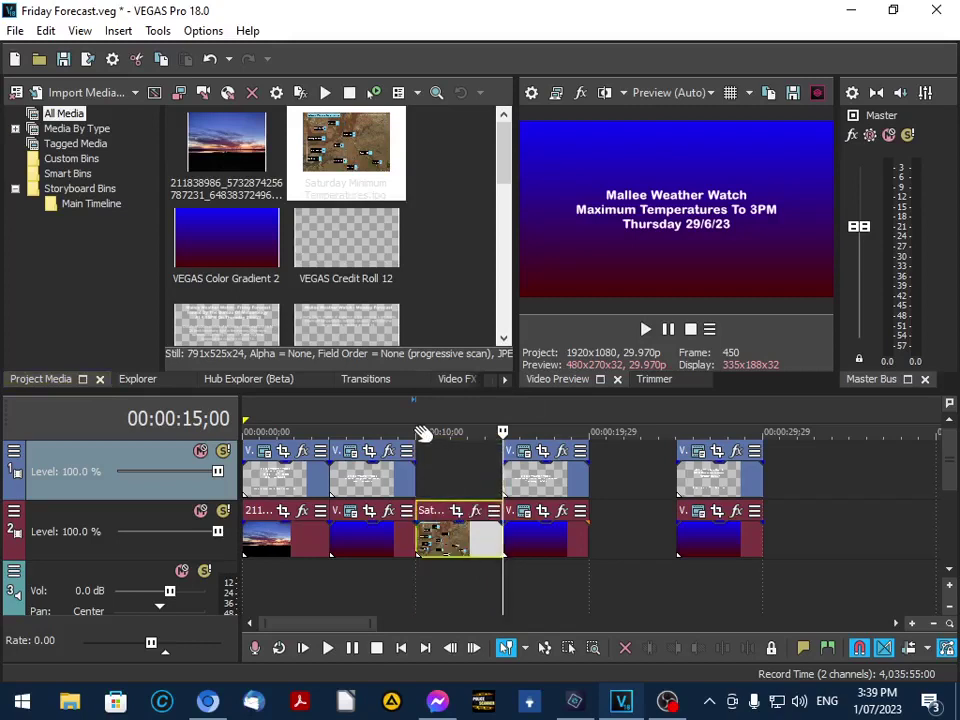
Check the title-to-map transition at 10 seconds, then move to the Maximum Temperatures title at 20 seconds.
left_click(418, 432)
left_click(416, 432)
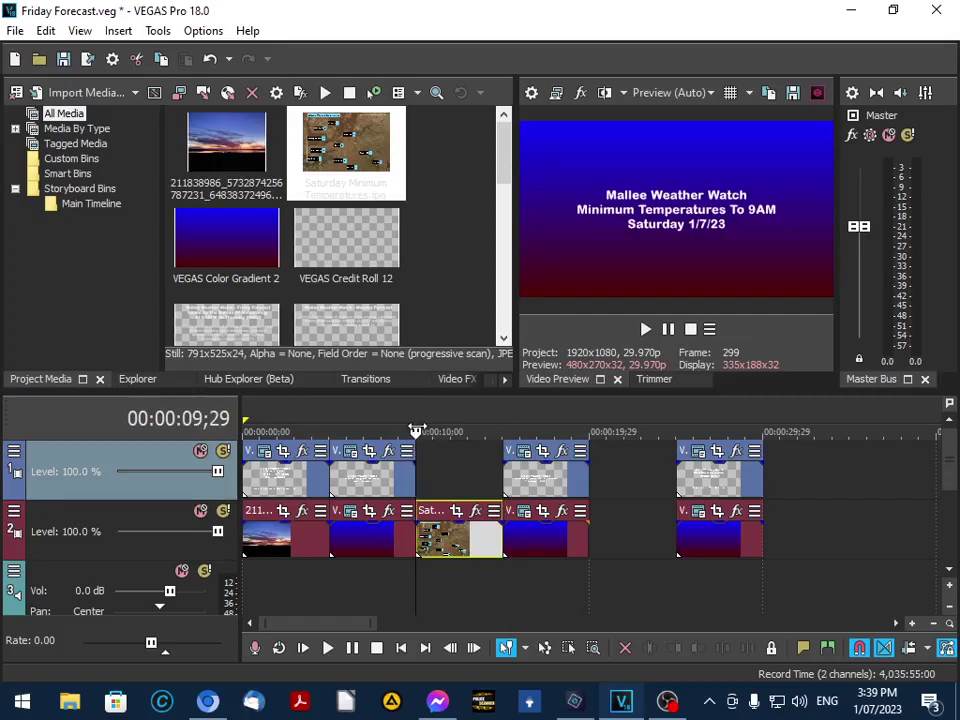
left_click(416, 431)
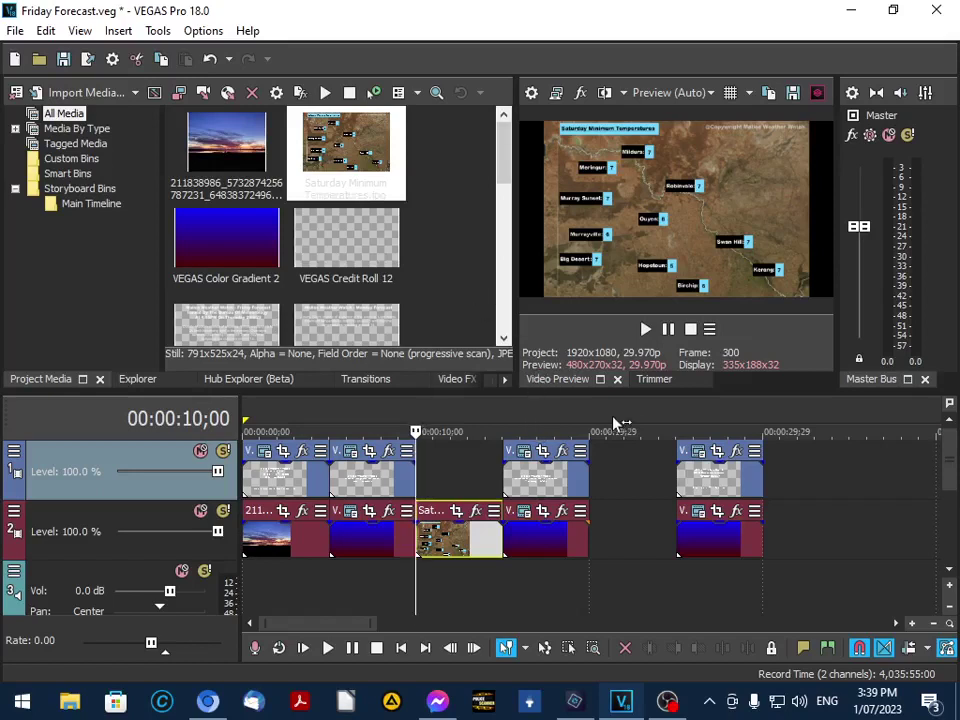
left_click(592, 431)
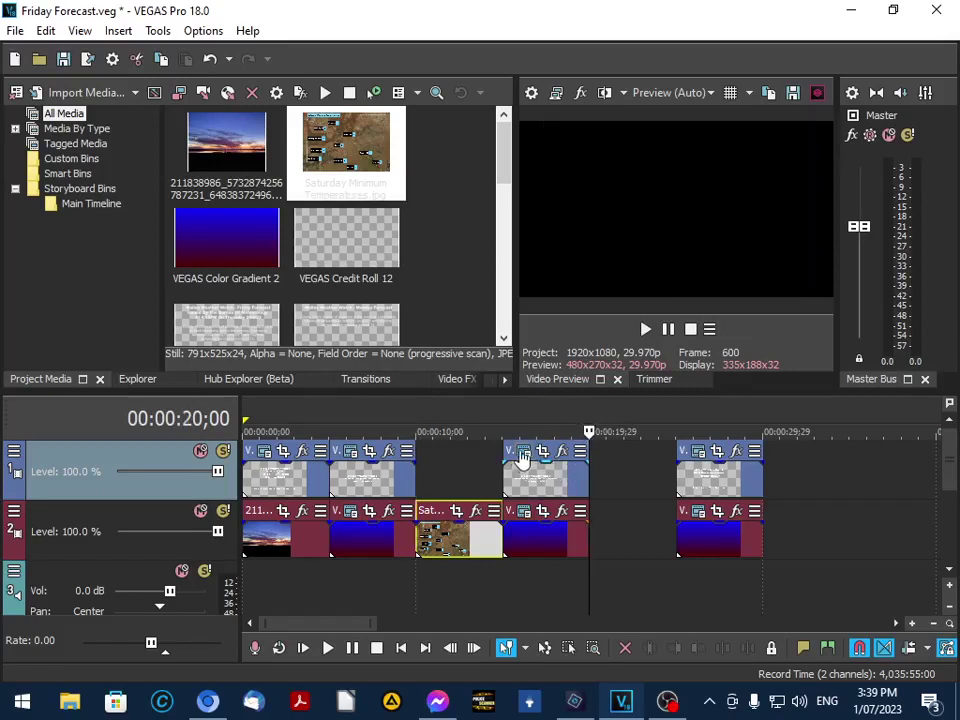
Change the Maximum Temperatures To 3PM title's date from Thursday 29/6/23 to Saturday 1/7/23.
left_click(522, 452)
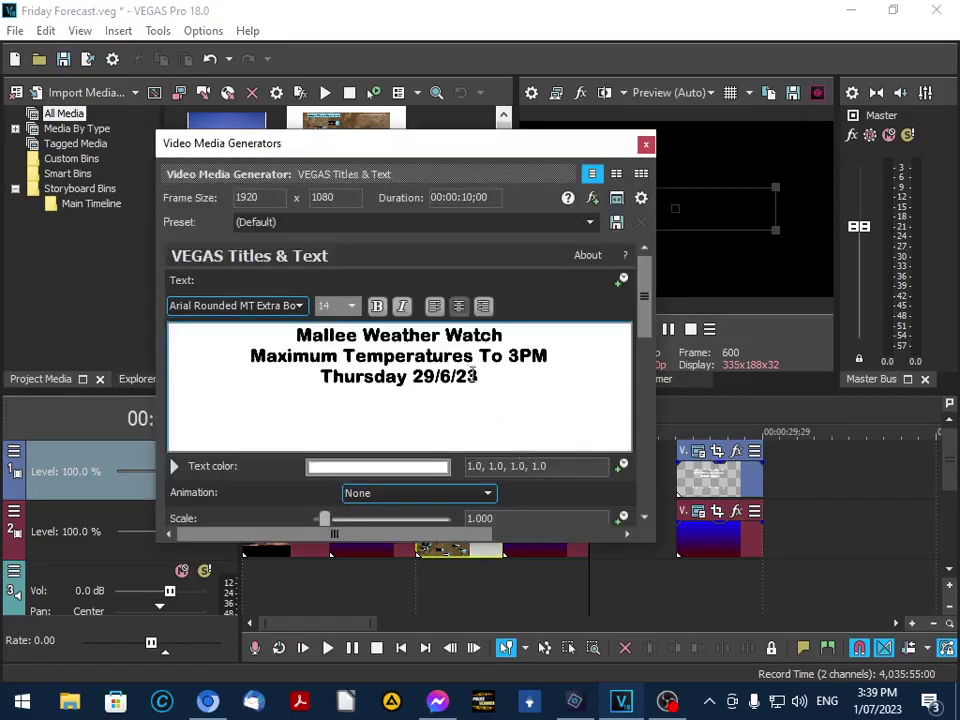
left_click_drag(479, 383, 349, 390)
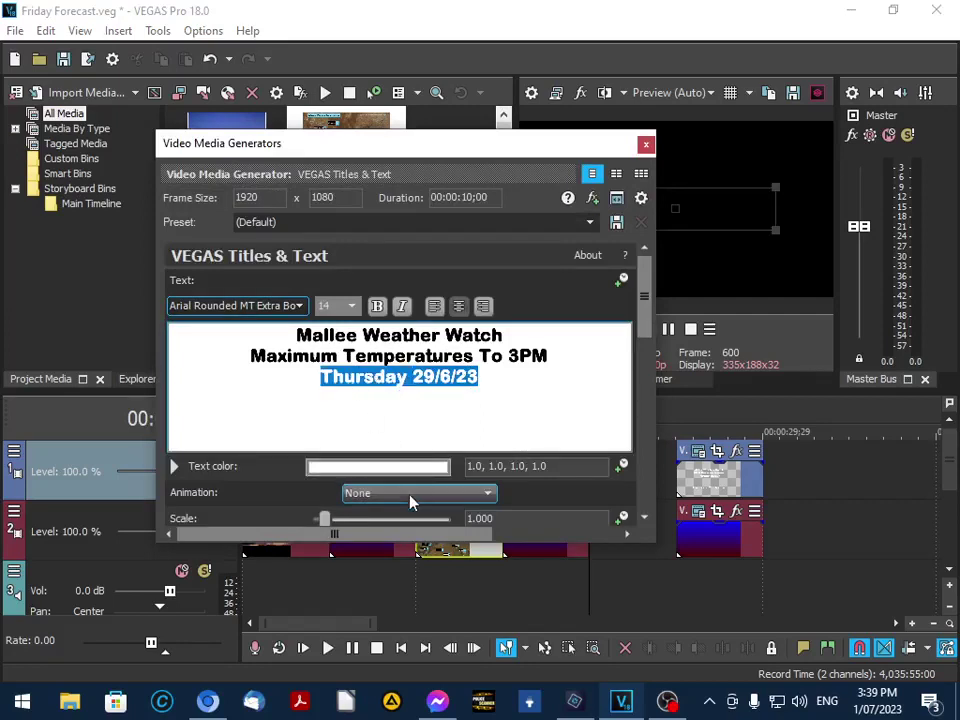
type("S")
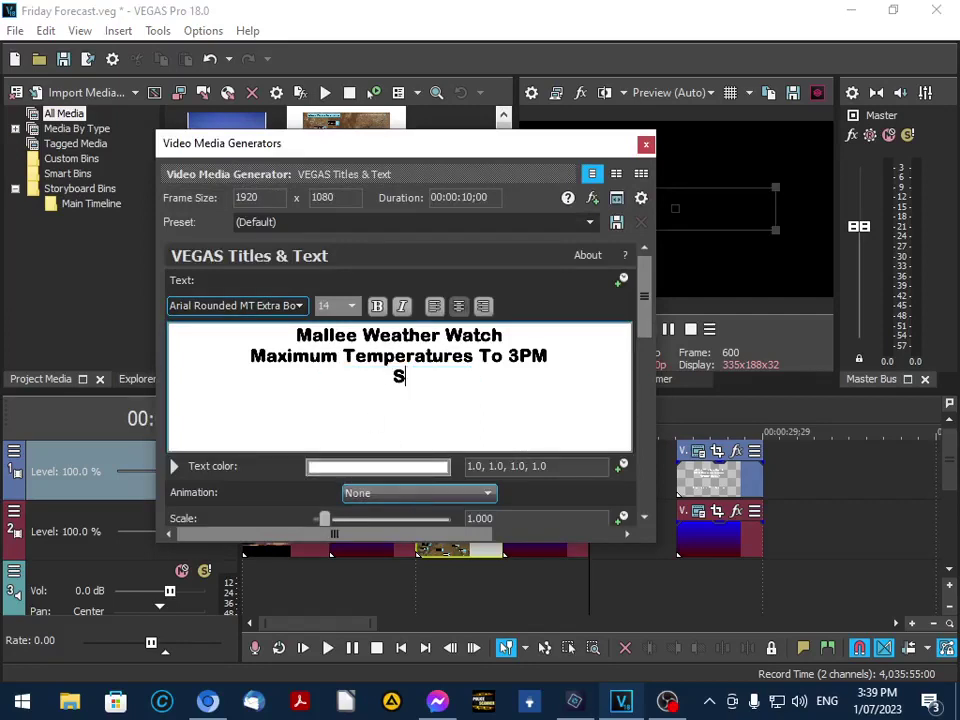
type("aturday 1")
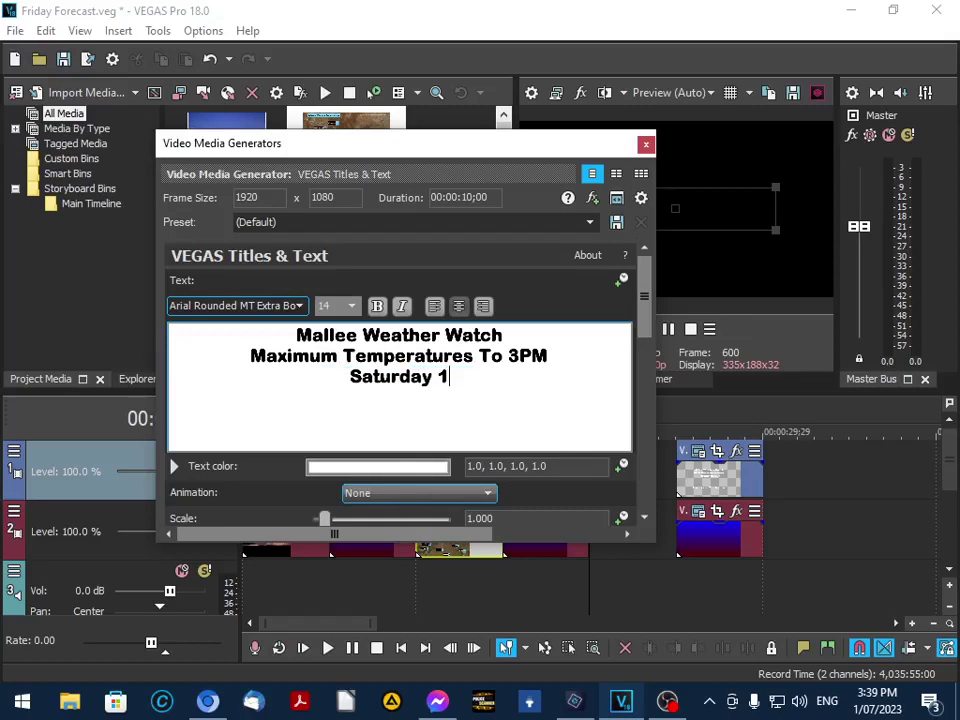
type("/7/23")
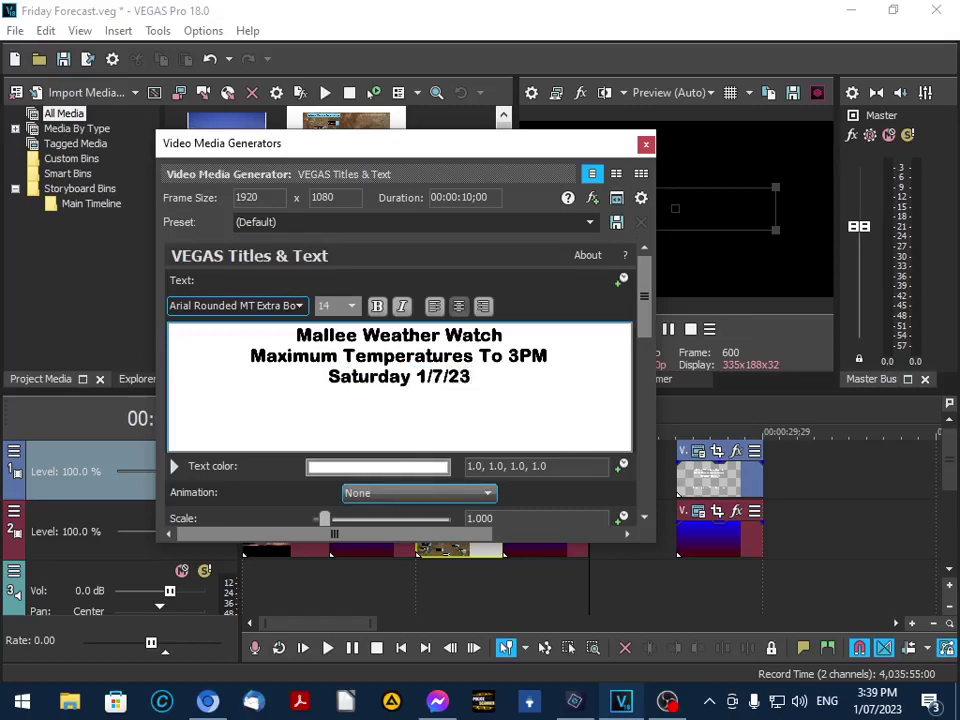
left_click(646, 145)
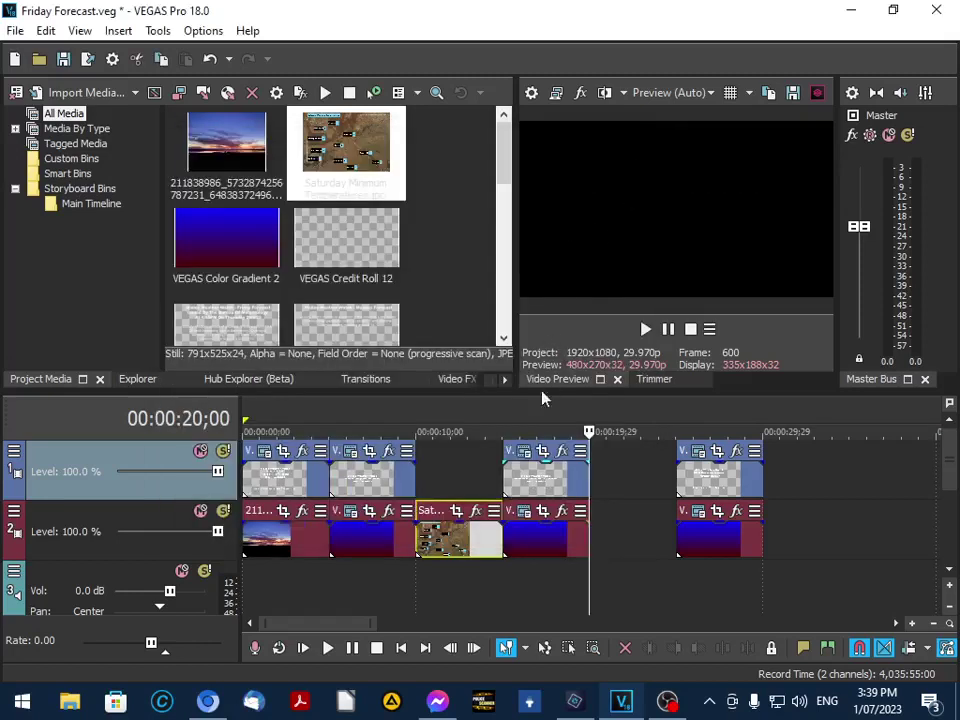
Preview the Maximum Temperatures title and park the playhead exactly at 00:00:20;00.
left_click(532, 432)
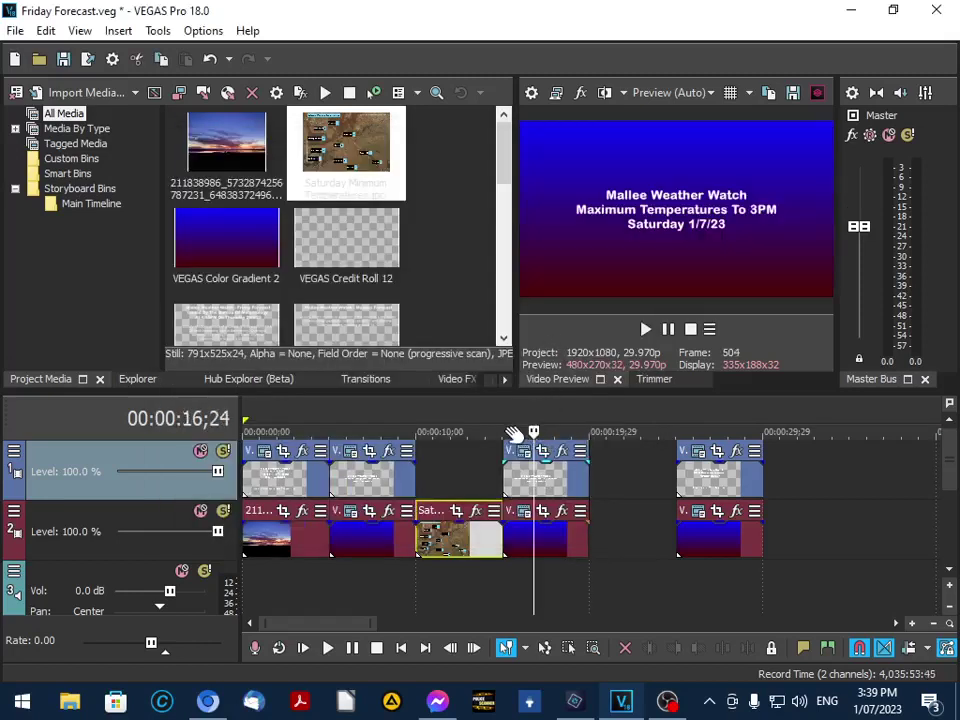
left_click_drag(513, 435, 510, 433)
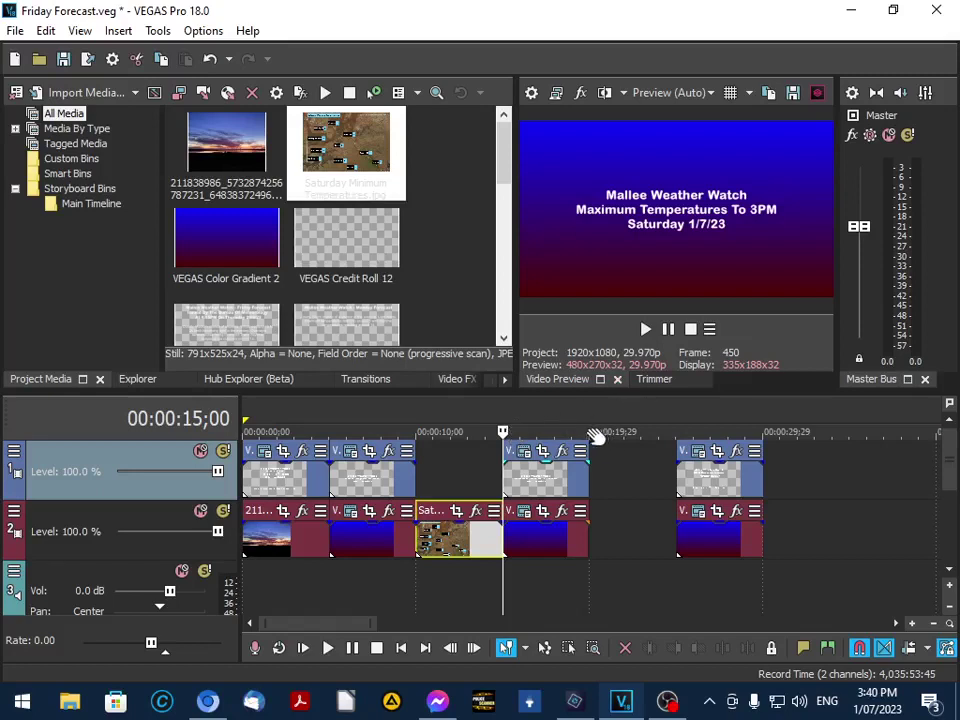
left_click(596, 436)
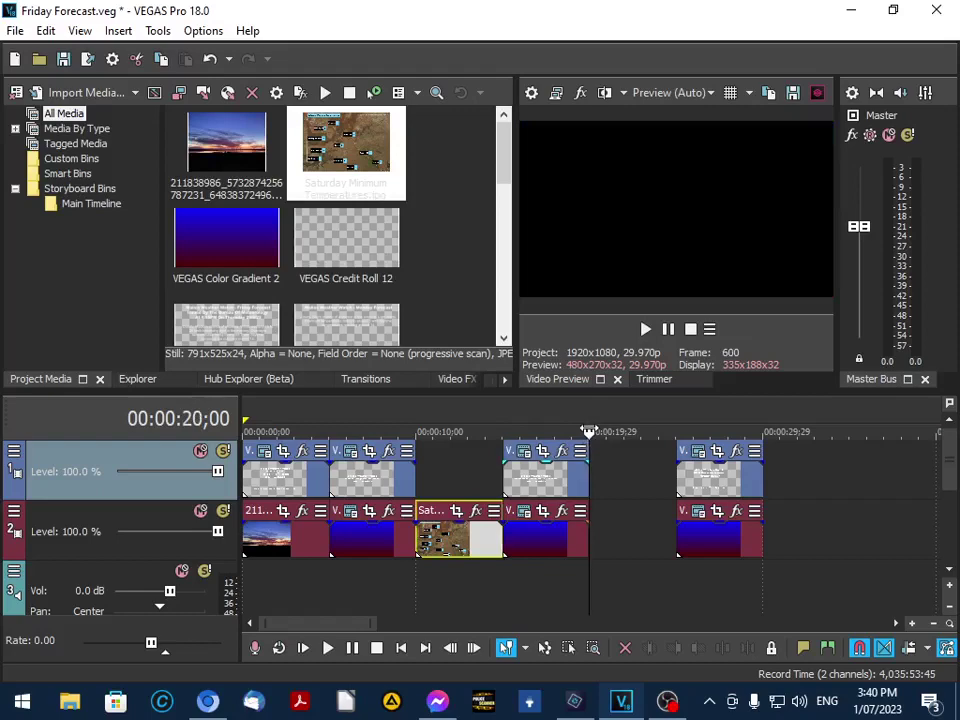
key("Left")
key("Right")
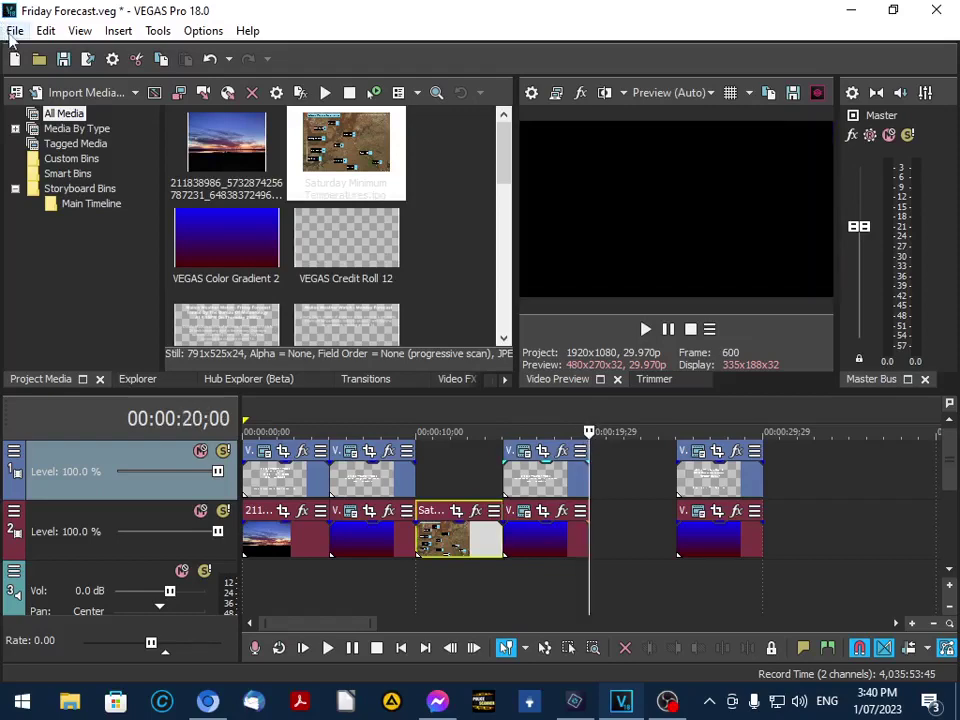
Import the Saturday Maximum Temperatures map and place it on video track 2 at 20 seconds.
left_click(12, 32)
mouse_move(40, 245)
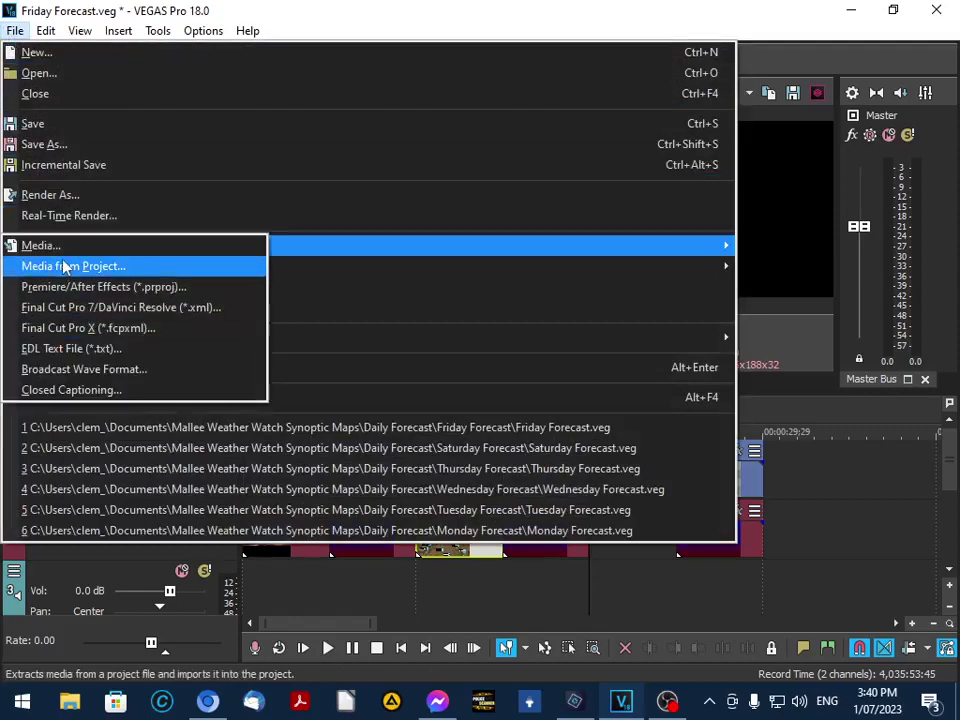
left_click(40, 245)
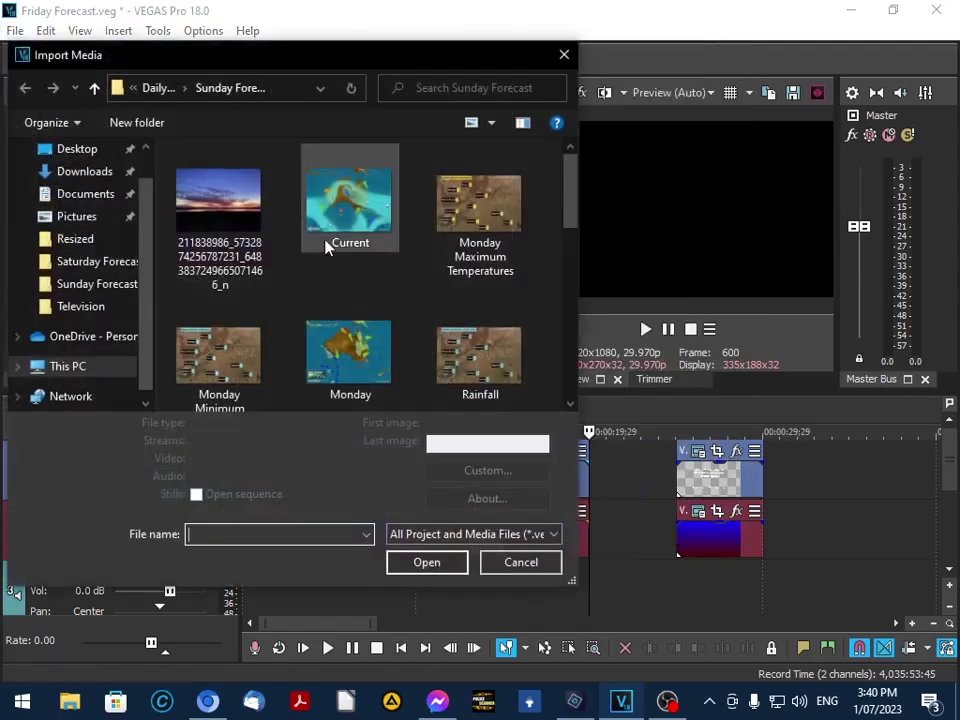
scroll(354, 285, "down", 3)
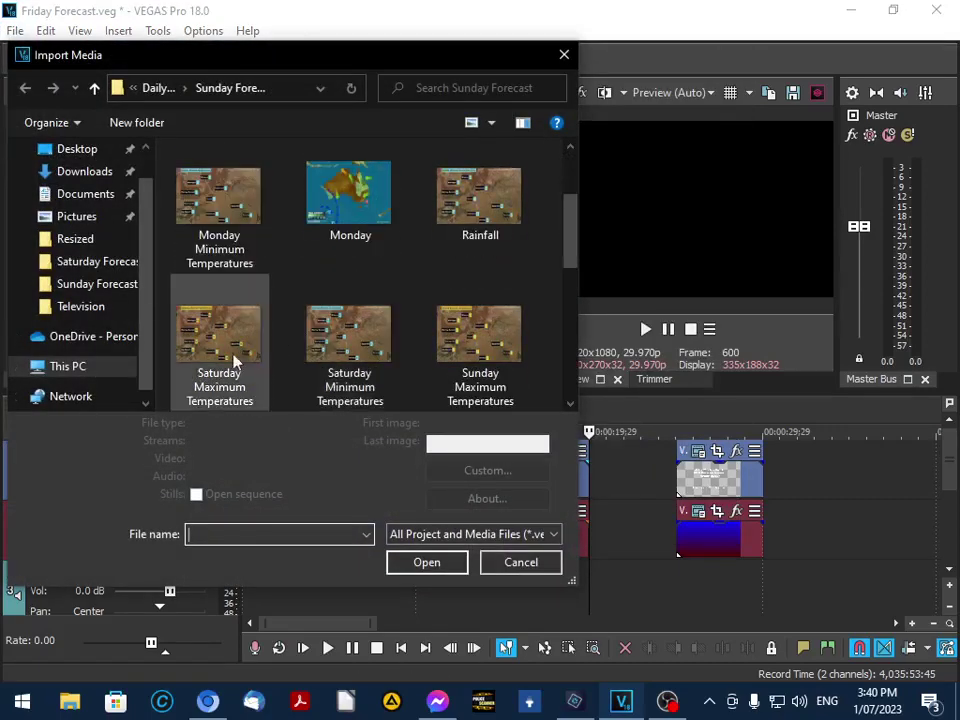
double_click(220, 335)
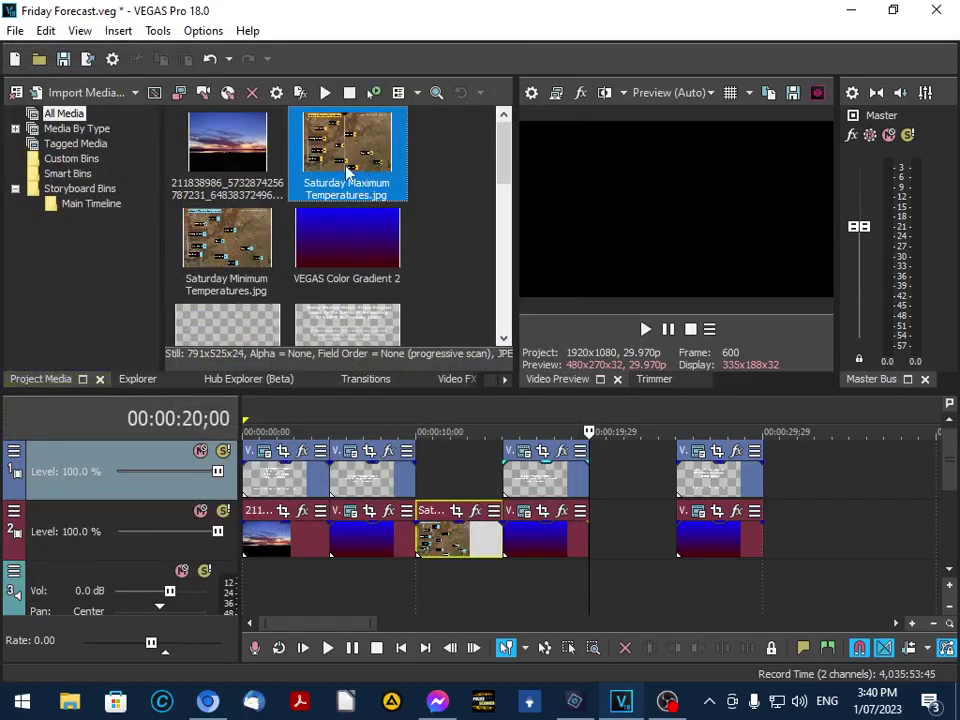
double_click(347, 172)
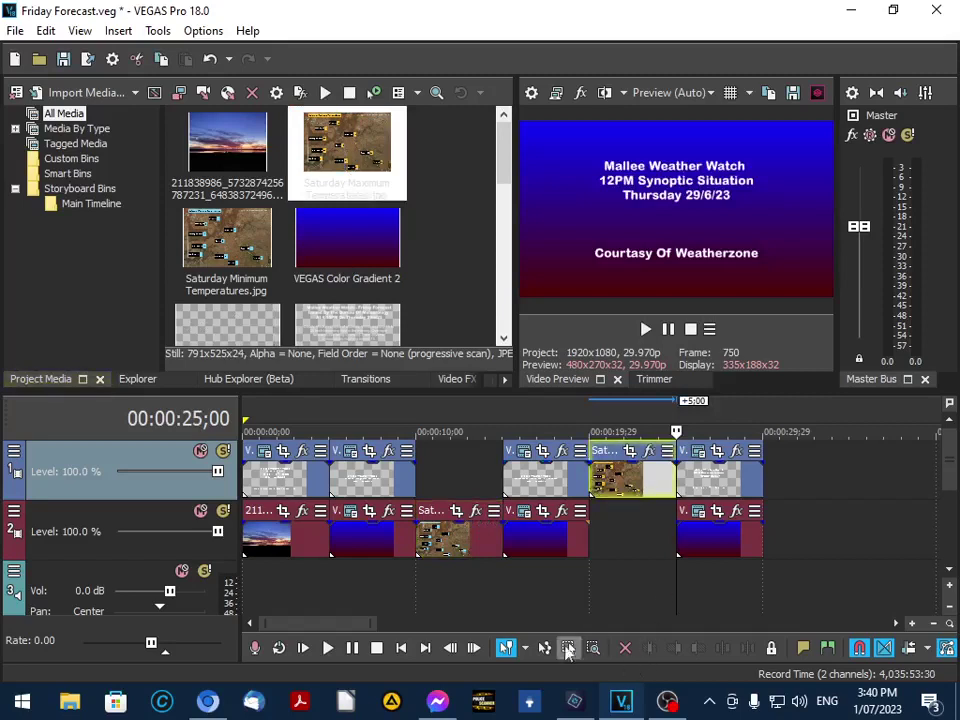
left_click_drag(339, 625, 377, 625)
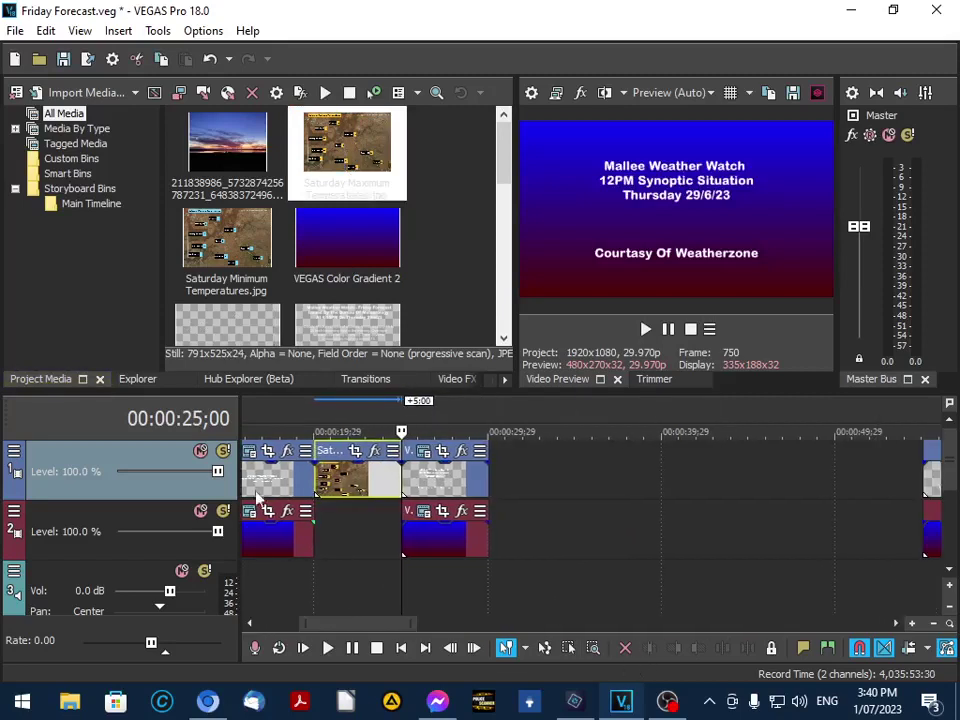
left_click_drag(323, 497, 340, 527)
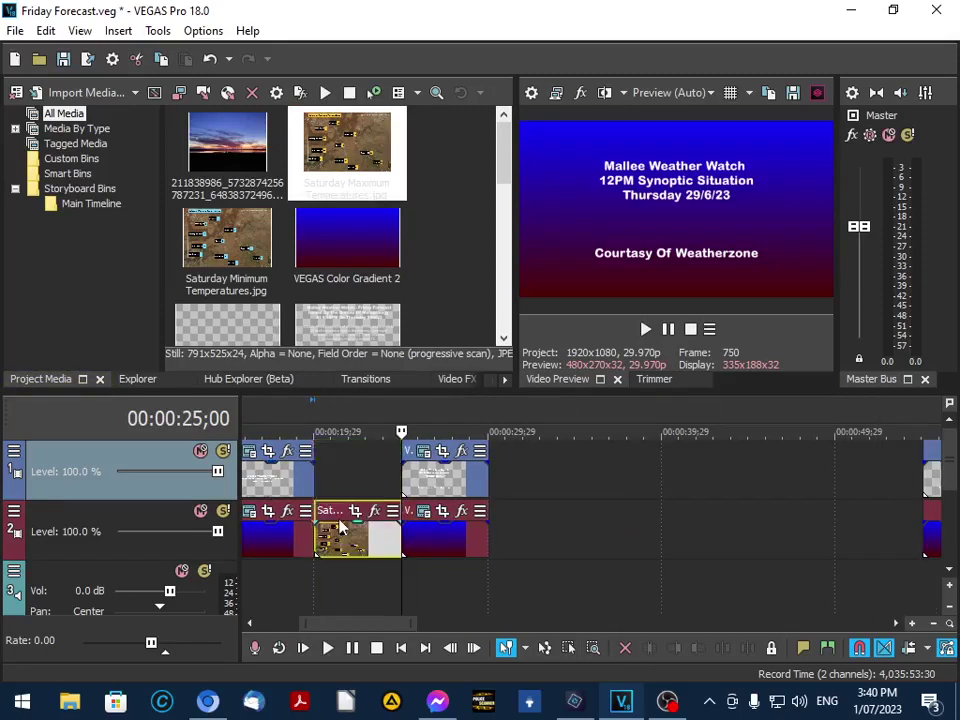
Shift the 12PM Synoptic Situation title and blue gradient events later to about 40 seconds.
left_click(434, 431)
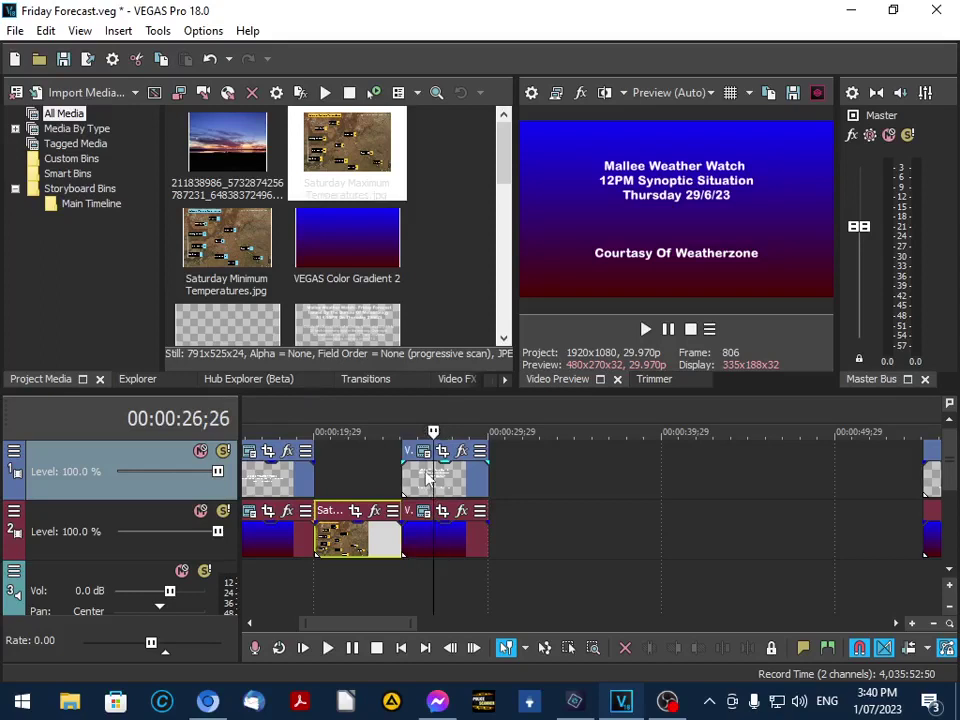
left_click_drag(427, 488, 695, 490)
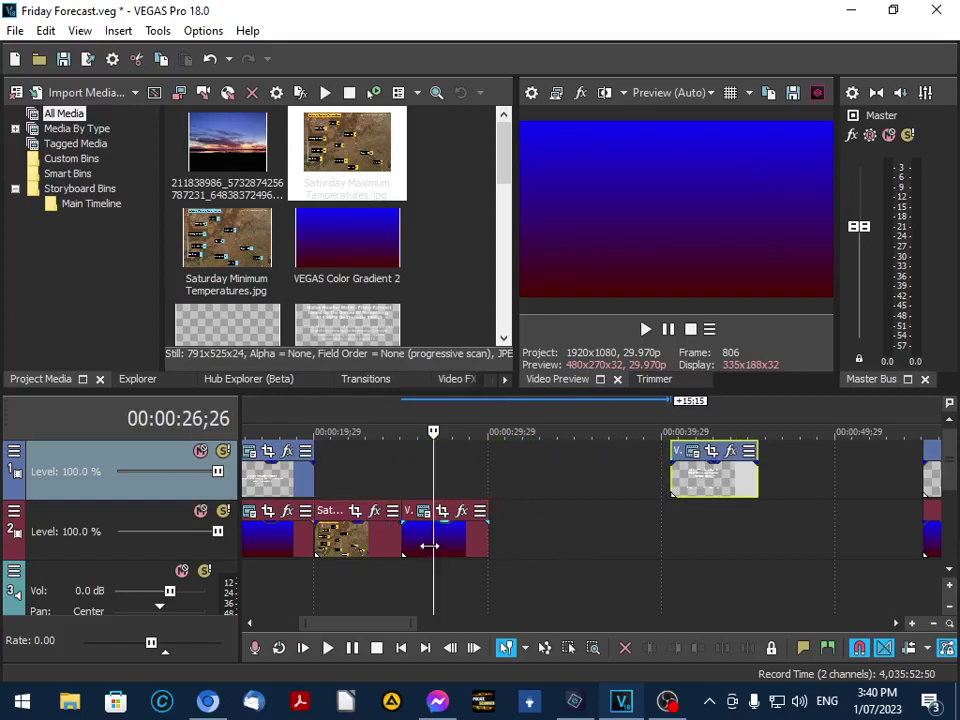
left_click_drag(430, 551, 698, 557)
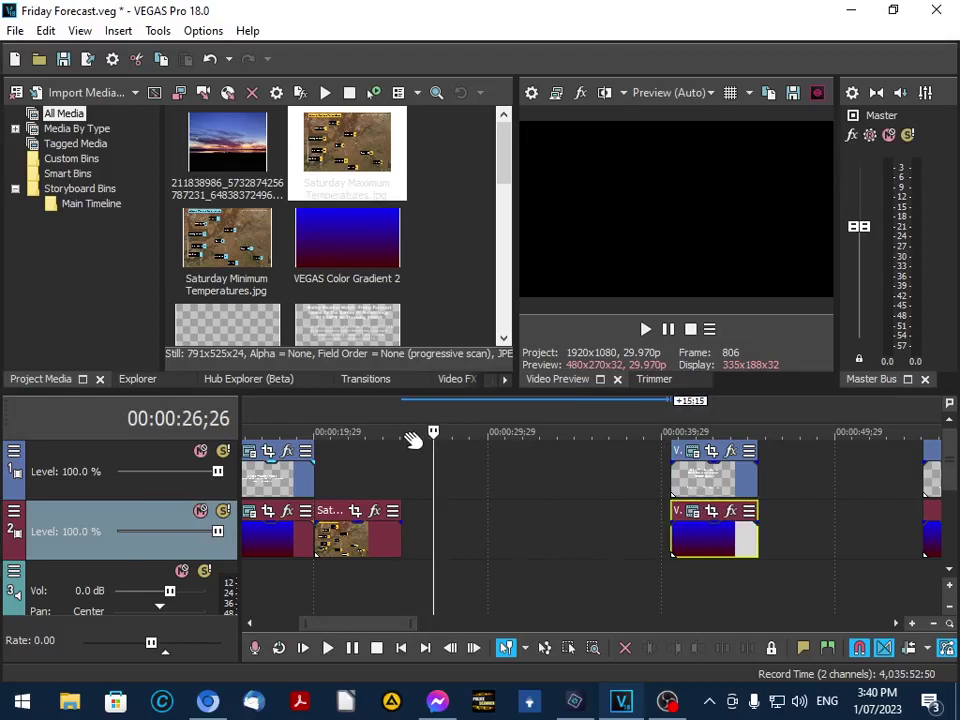
left_click(403, 432)
Add VEGAS Color Gradient 2 after the map at 25 seconds, trimmed to end at 30 seconds.
key("Left")
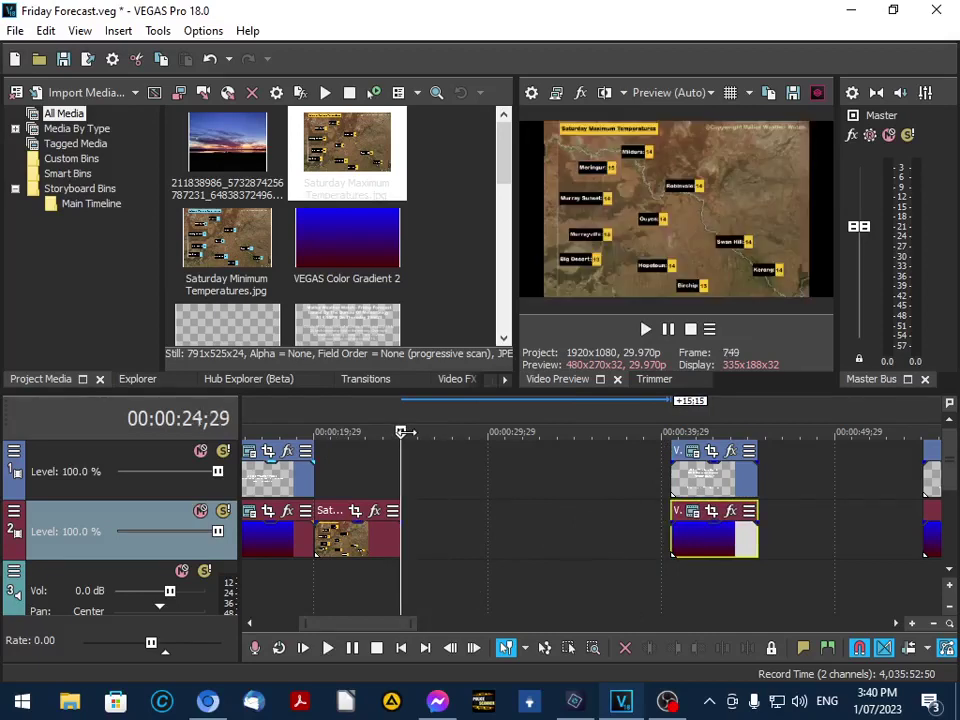
key("Right")
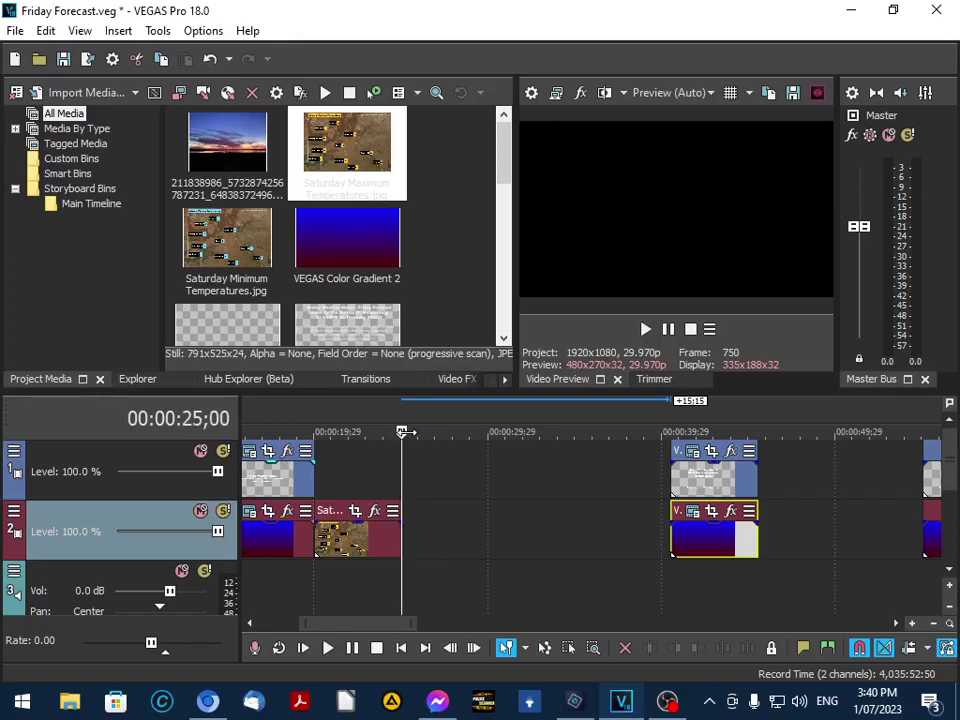
left_click(333, 249)
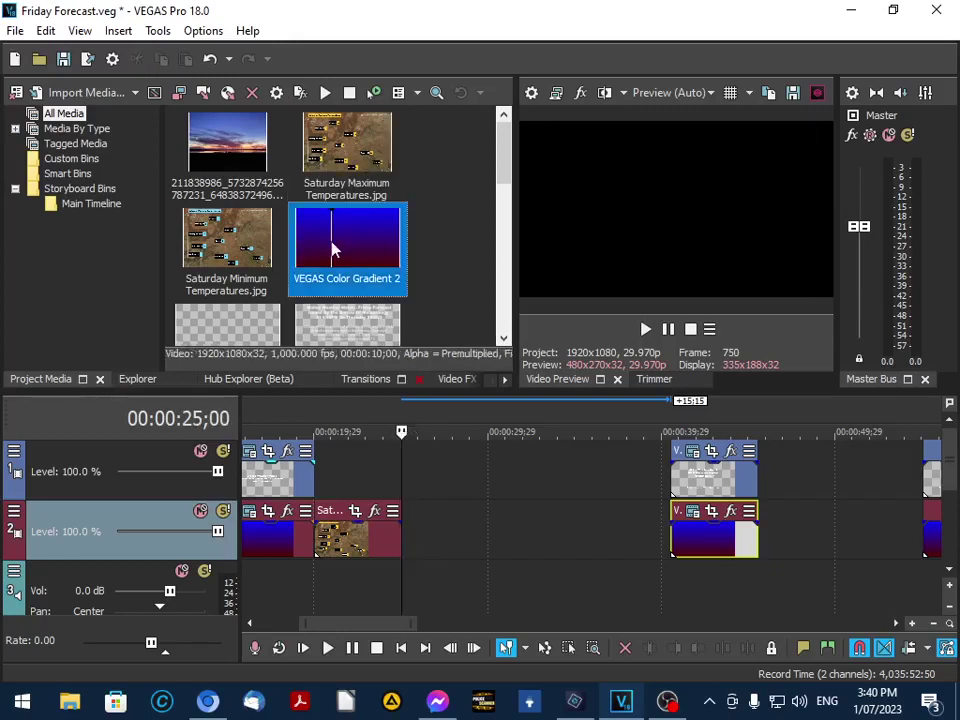
double_click(333, 249)
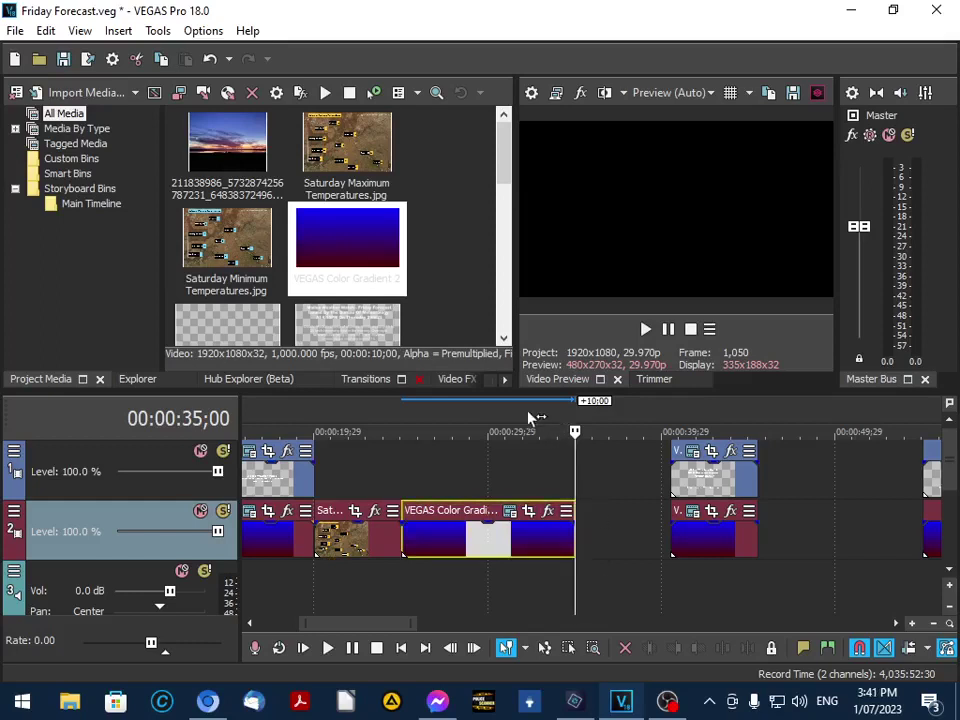
left_click(488, 434)
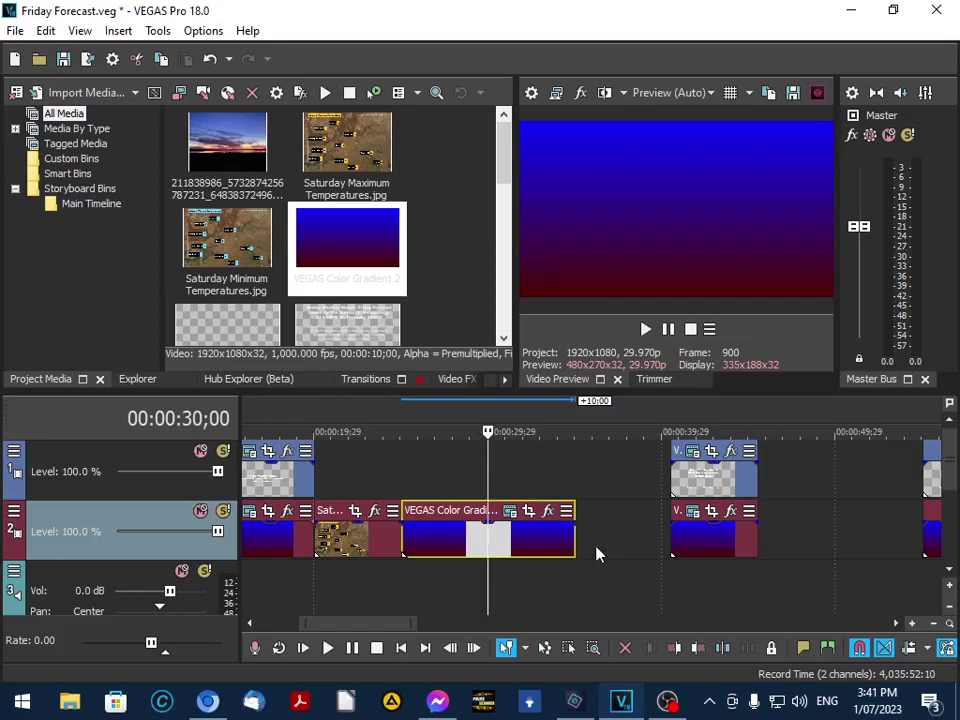
left_click_drag(572, 538, 489, 540)
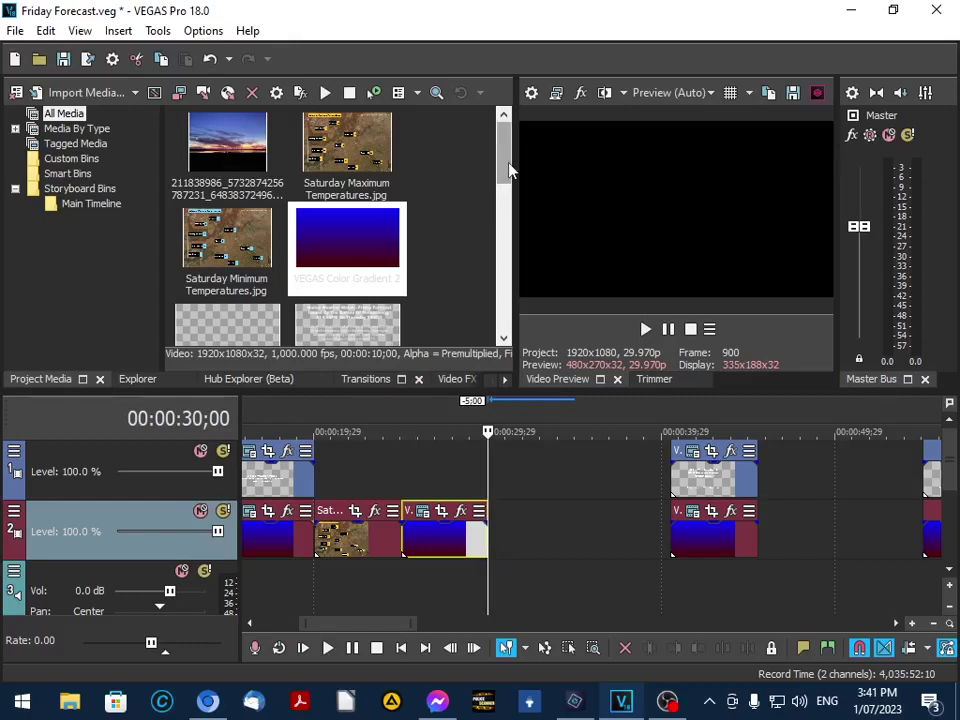
Add a default Titles & Text media generator title at the playhead.
left_click(505, 381)
left_click(505, 381)
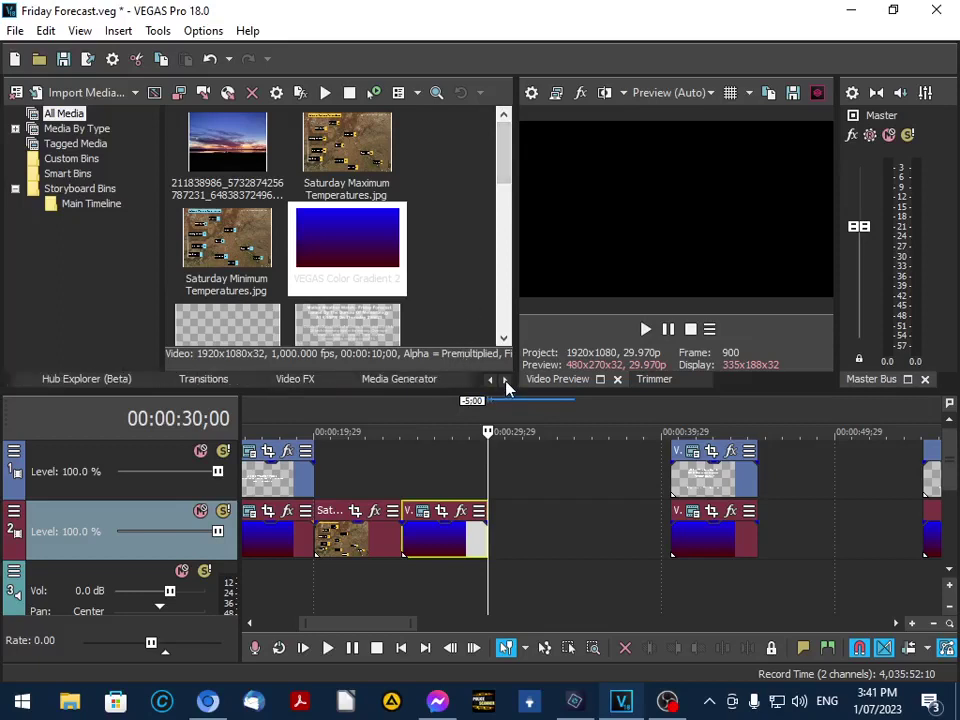
left_click(387, 381)
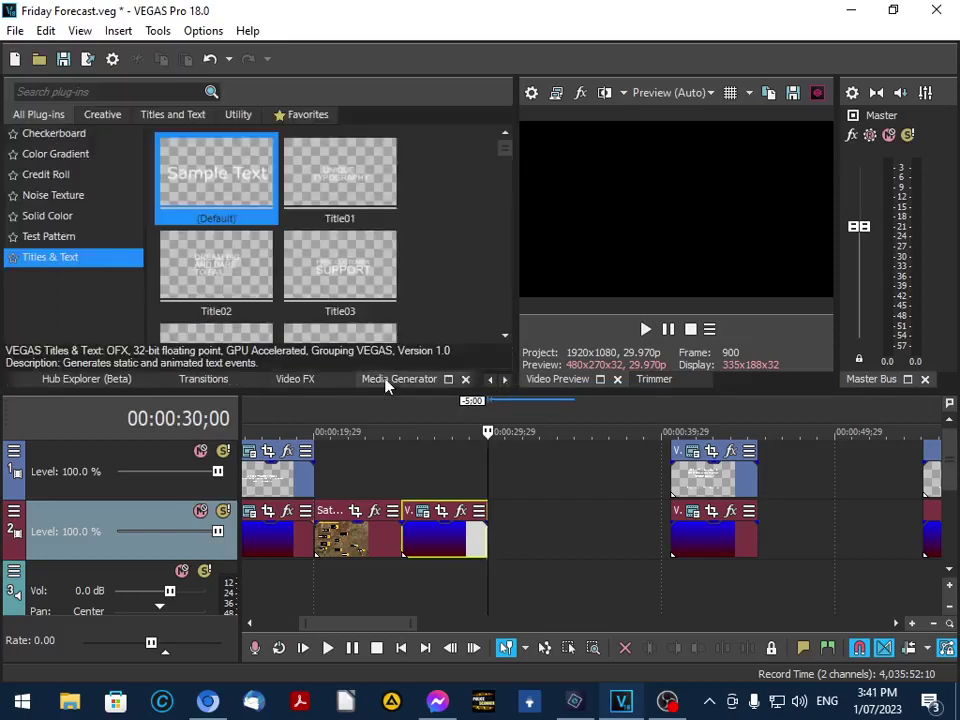
double_click(186, 172)
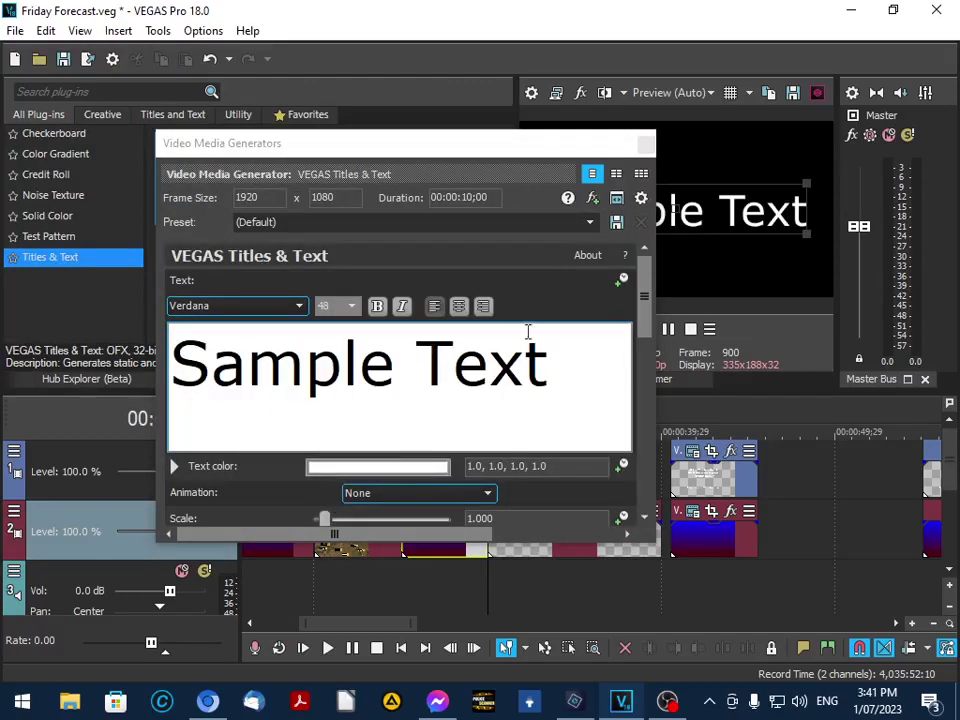
Format the Sample Text at size 14, centred, in Arial Rounded MT Extra Bold.
left_click(550, 366)
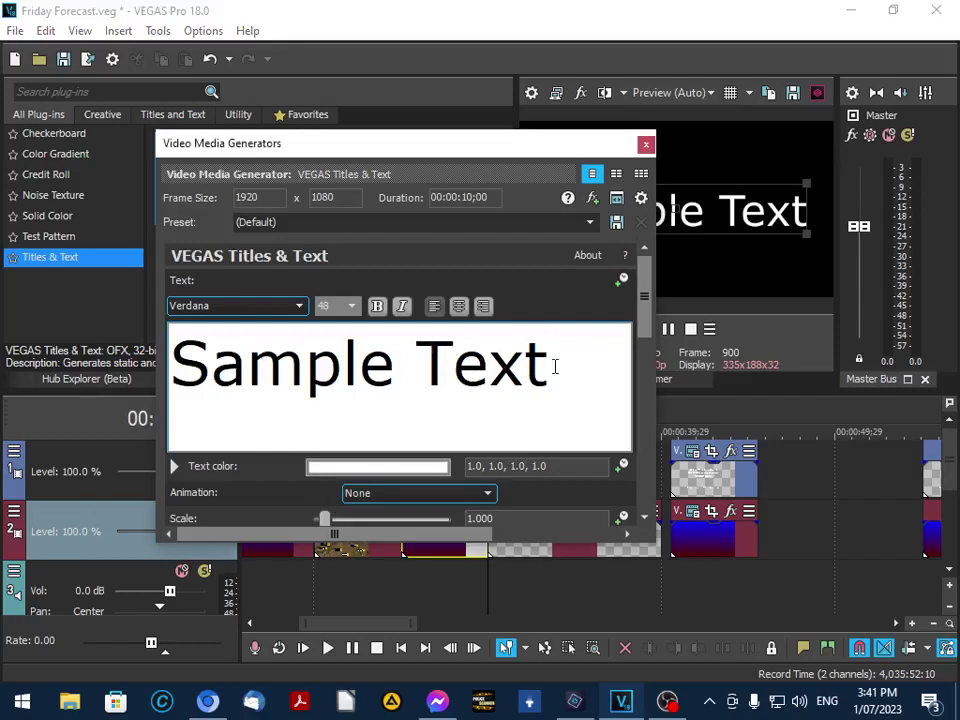
left_click_drag(553, 366, 383, 379)
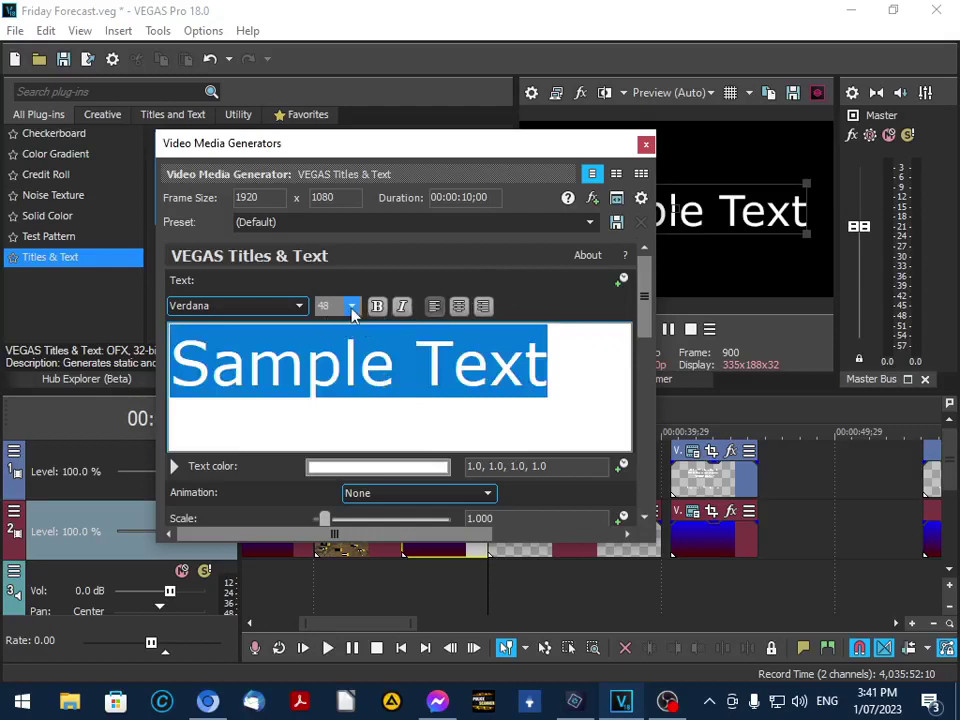
left_click(351, 306)
left_click(330, 360)
left_click(459, 308)
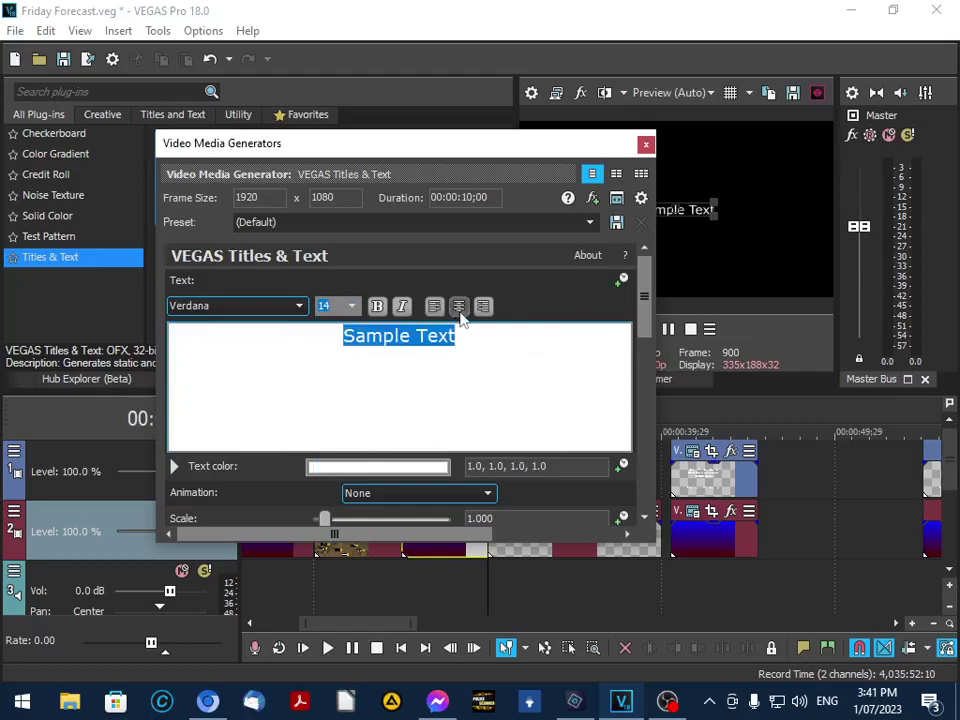
left_click(212, 307)
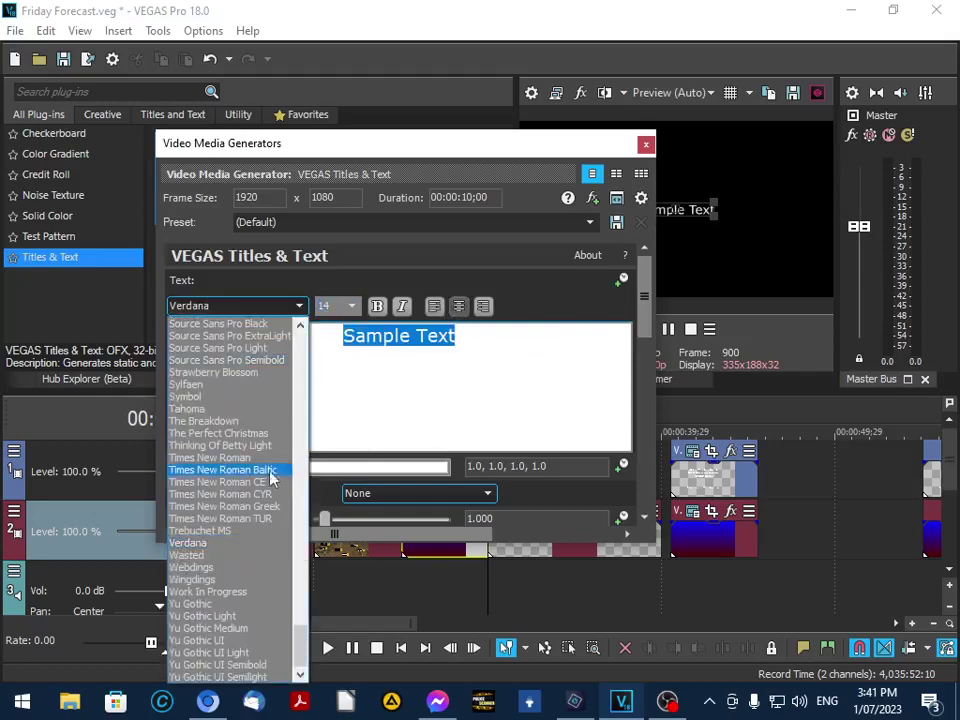
left_click_drag(300, 645, 303, 345)
scroll(249, 456, "down", 3)
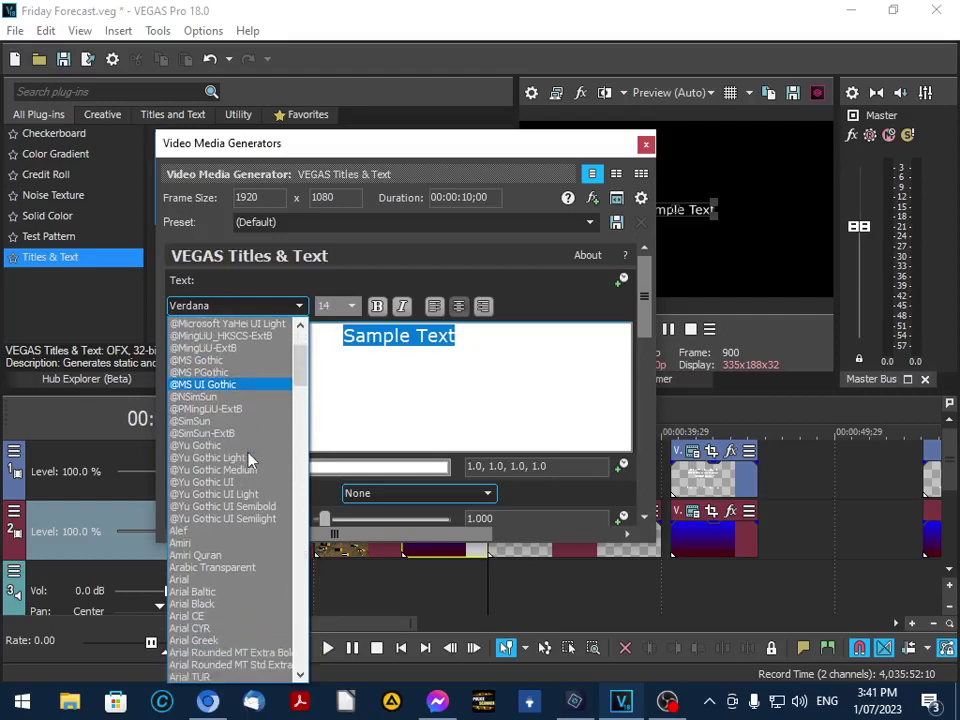
scroll(249, 459, "down", 4)
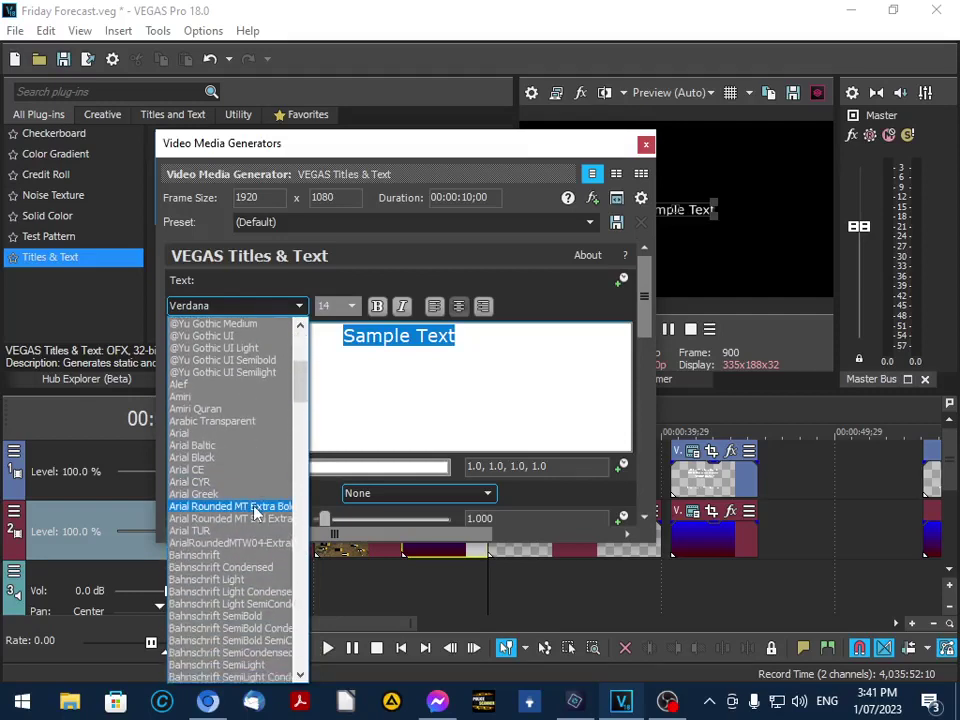
left_click(256, 508)
left_click(484, 336)
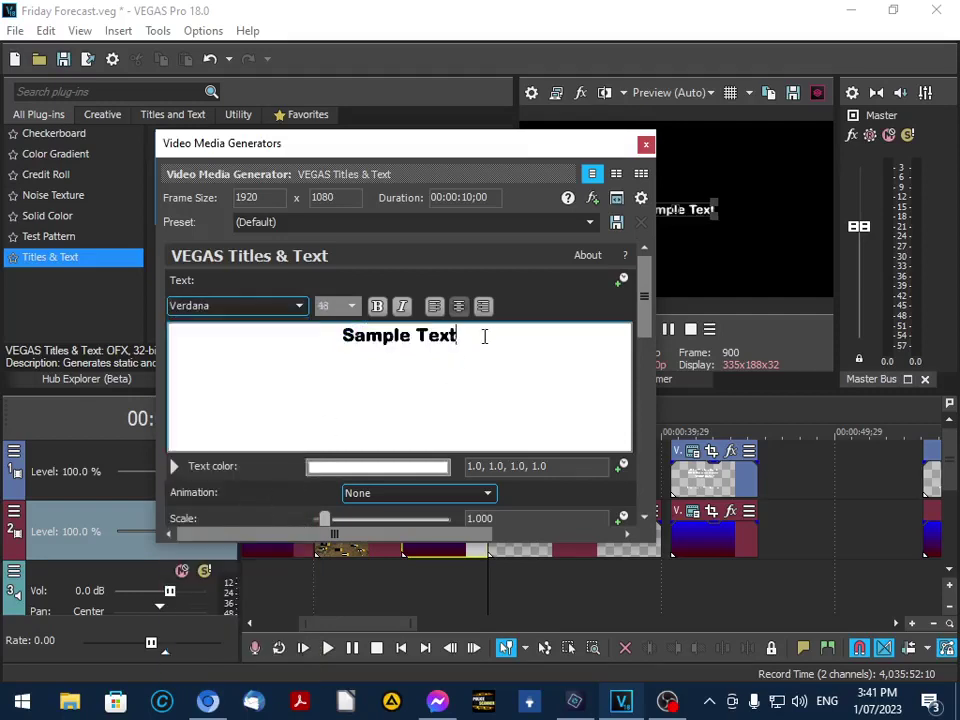
Replace the placeholder with 'Mallee Weather Watch' and '24 Hour To 3PM'.
key("BackSpace")
key("BackSpace")
key("BackSpace")
key("BackSpace")
key("BackSpace")
key("BackSpace")
key("BackSpace")
key("BackSpace")
key("BackSpace")
key("BackSpace")
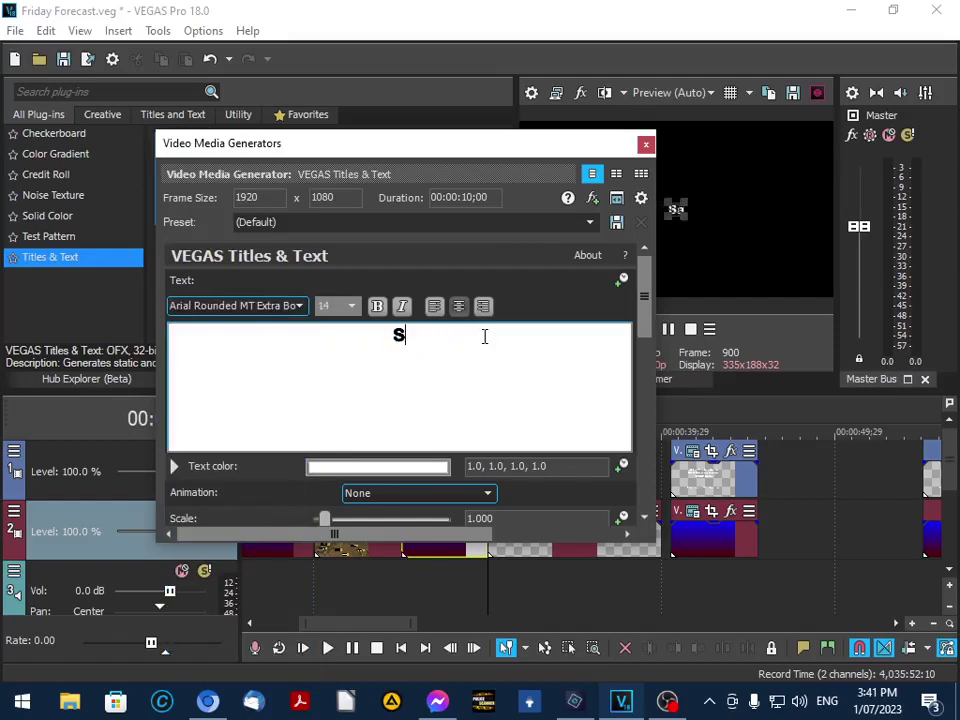
key("BackSpace")
type("Mallee We")
type("ather Wat")
type("ch")
type("24 ")
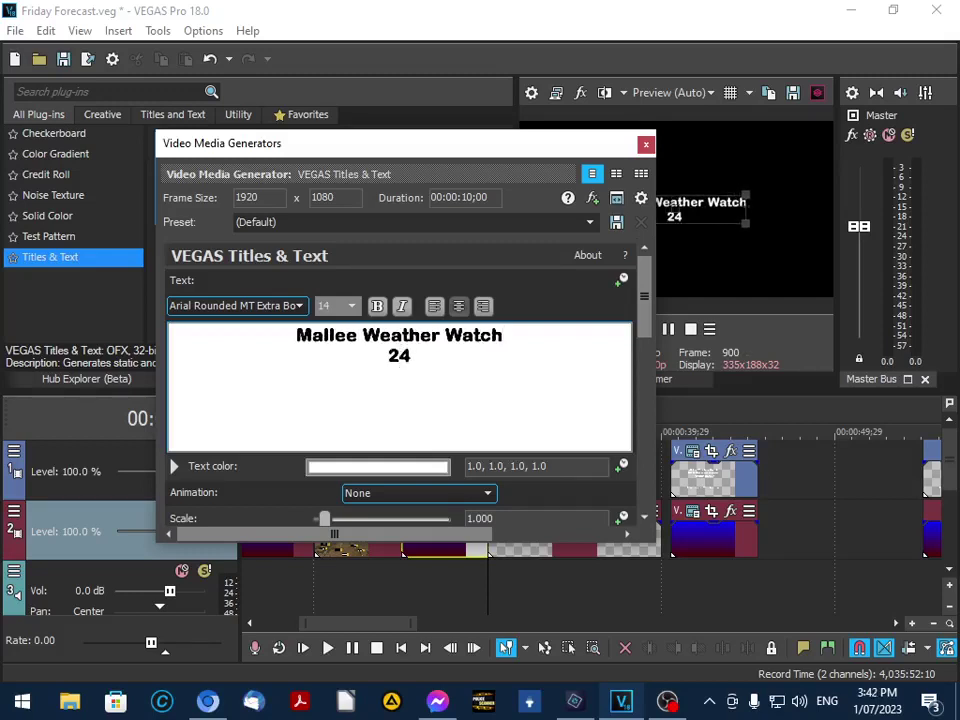
type("Hour ")
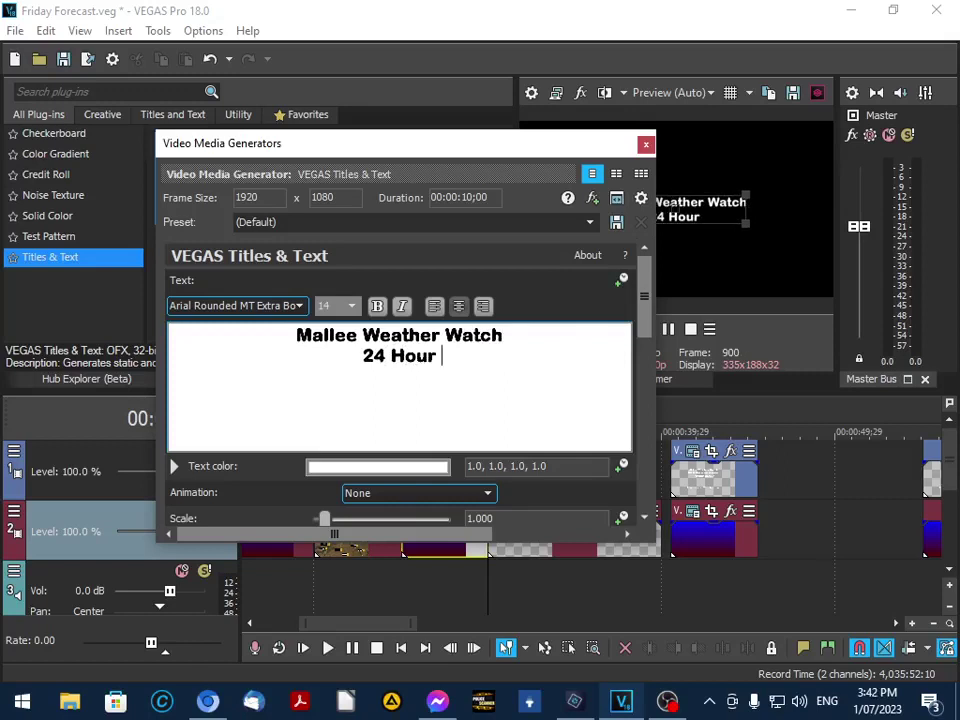
type("To 3")
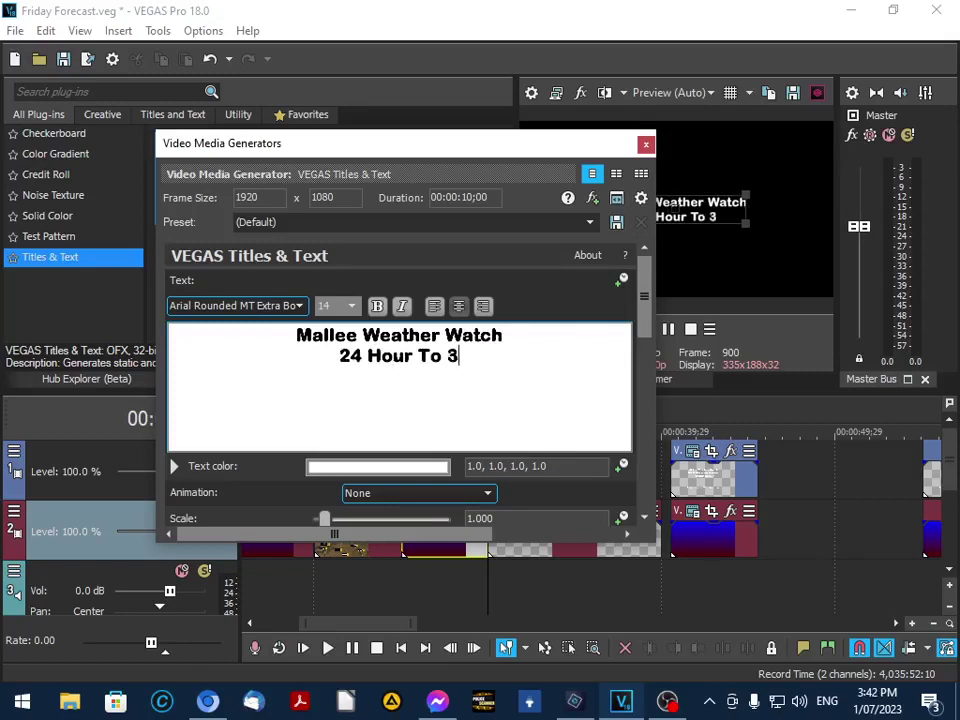
type("pm")
key("BackSpace")
key("BackSpace")
type("PM")
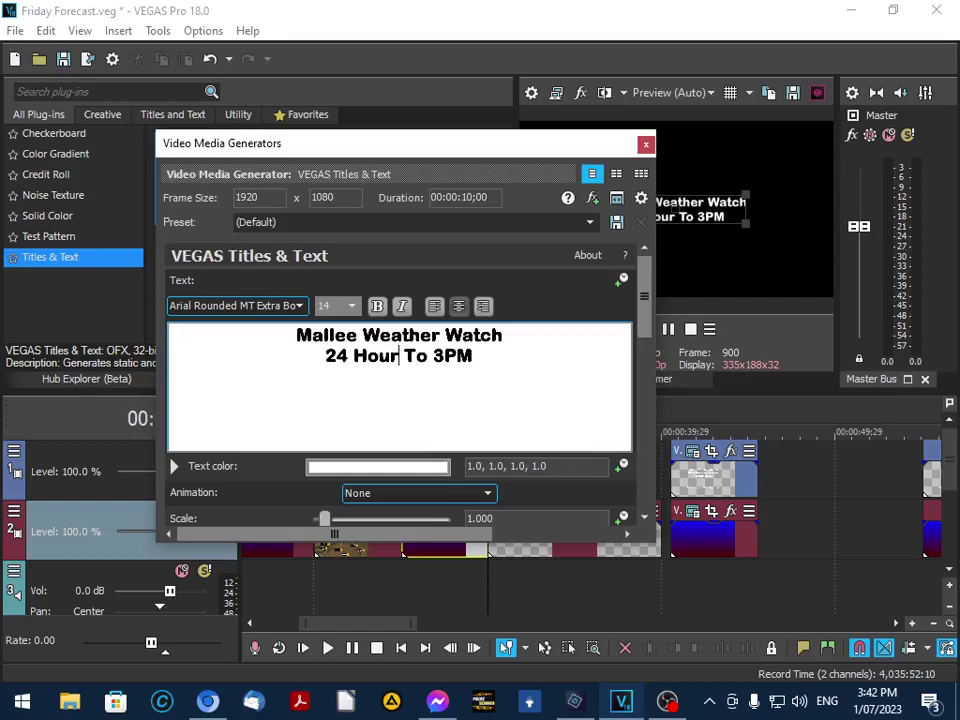
Insert 'Rainfall' into line two and add a third line 'Saturday 1/7/23'.
type("rAI")
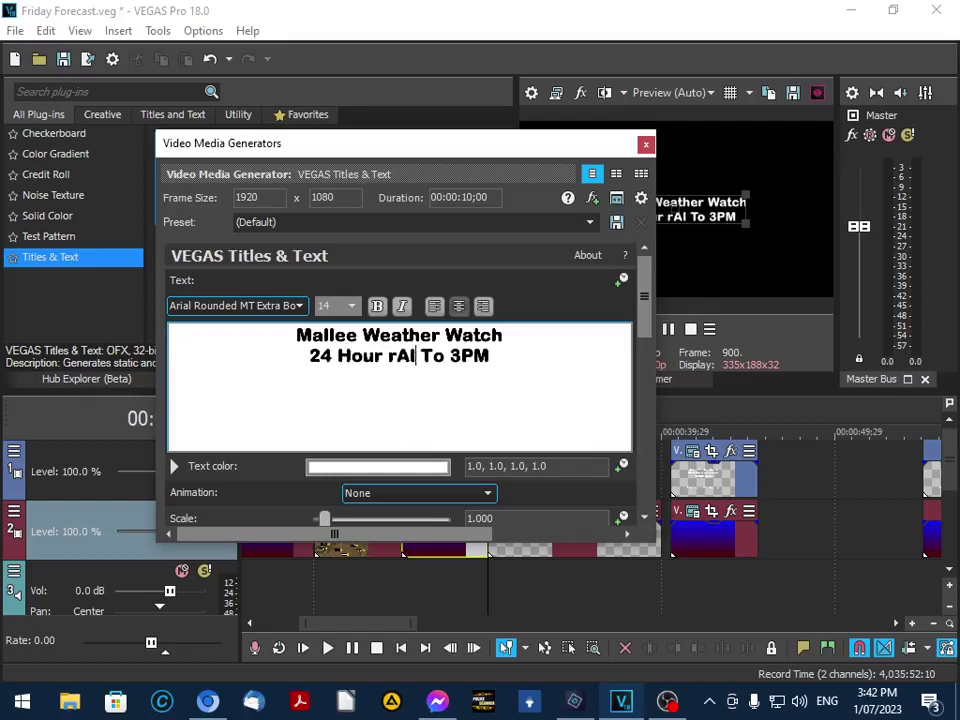
key("BackSpace")
key("BackSpace")
key("BackSpace")
type("Rain")
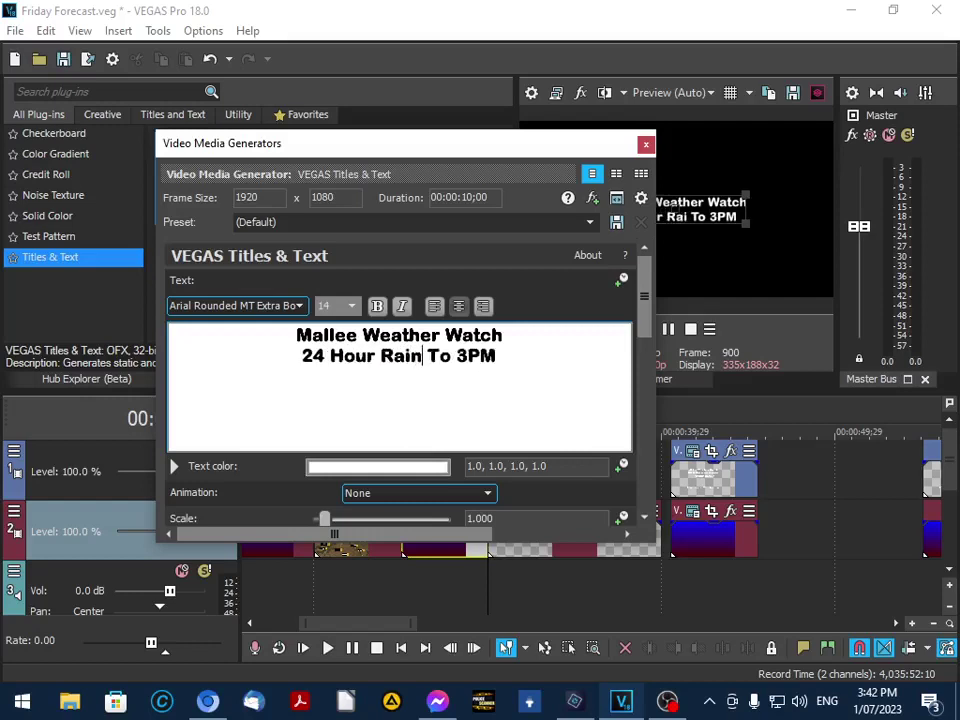
type("fall")
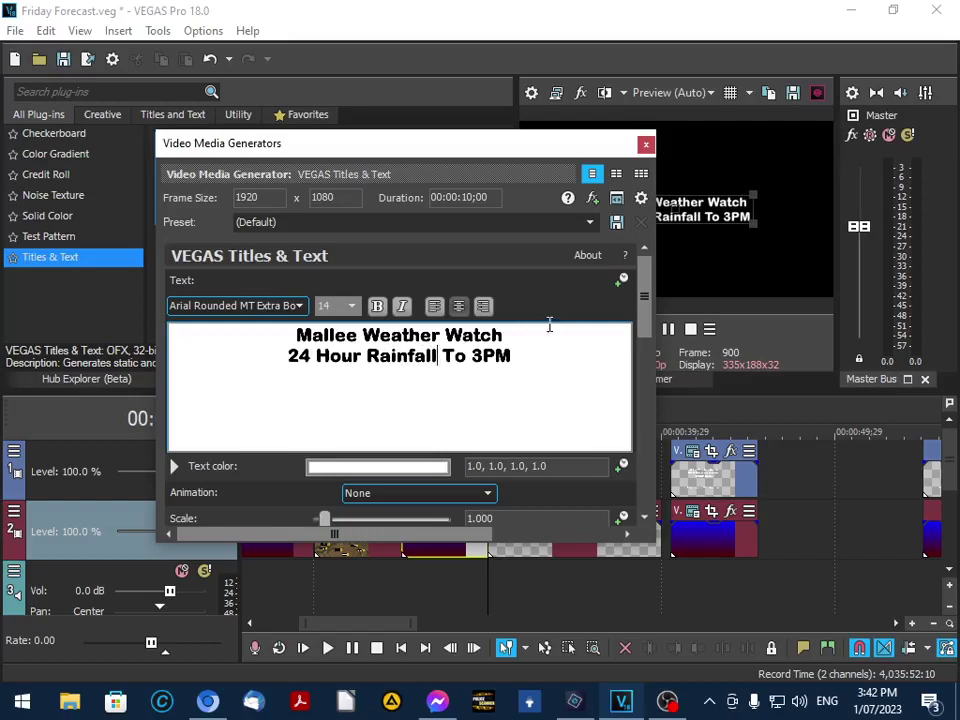
left_click(519, 354)
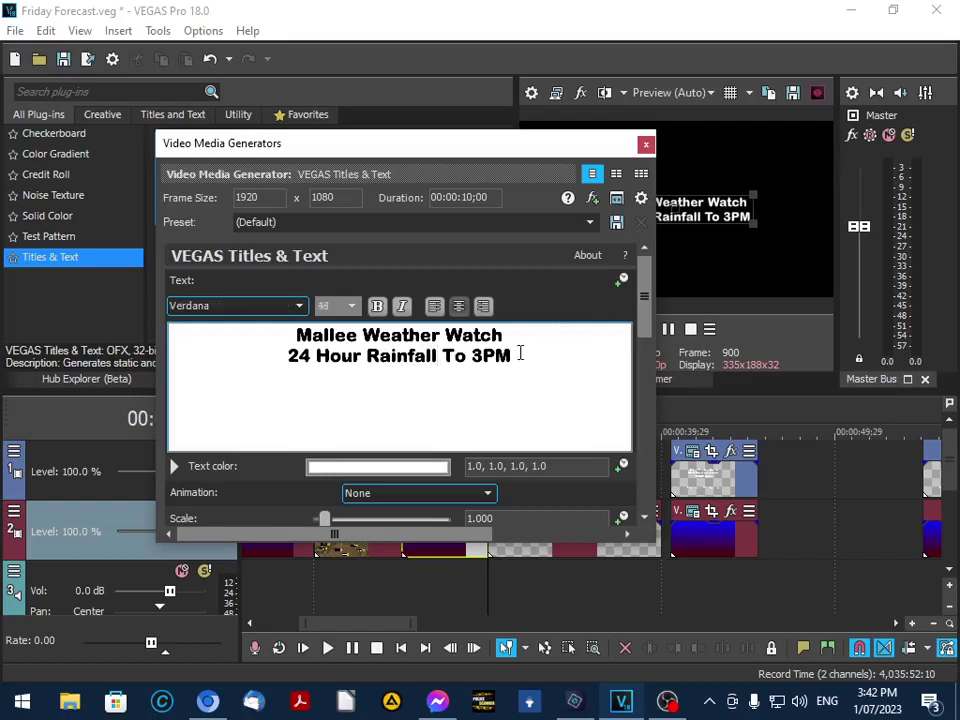
left_click(519, 354)
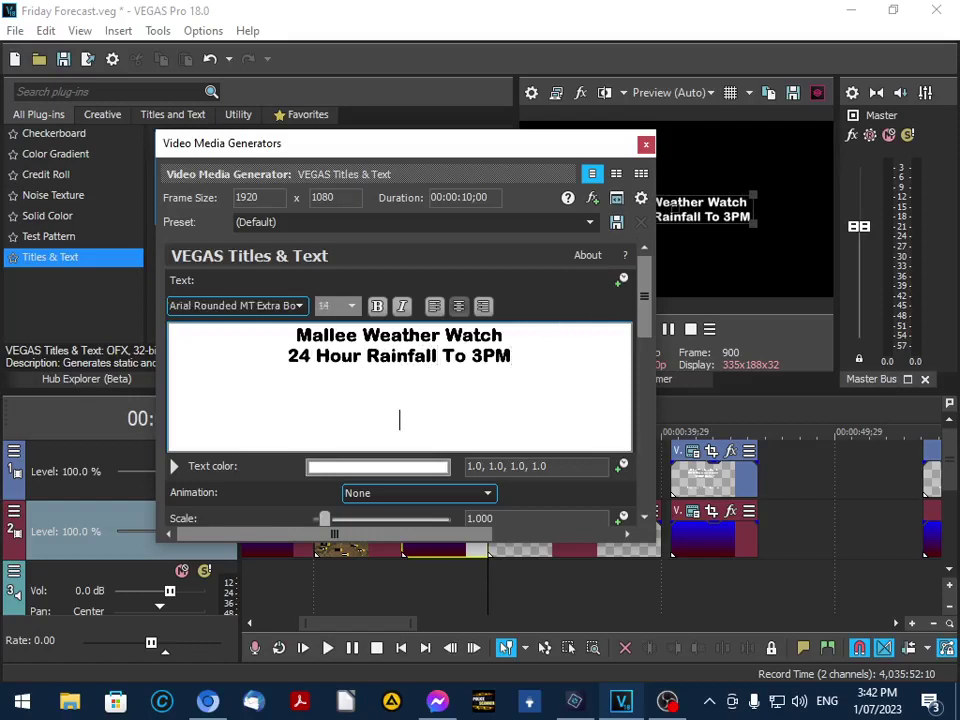
type("Satu")
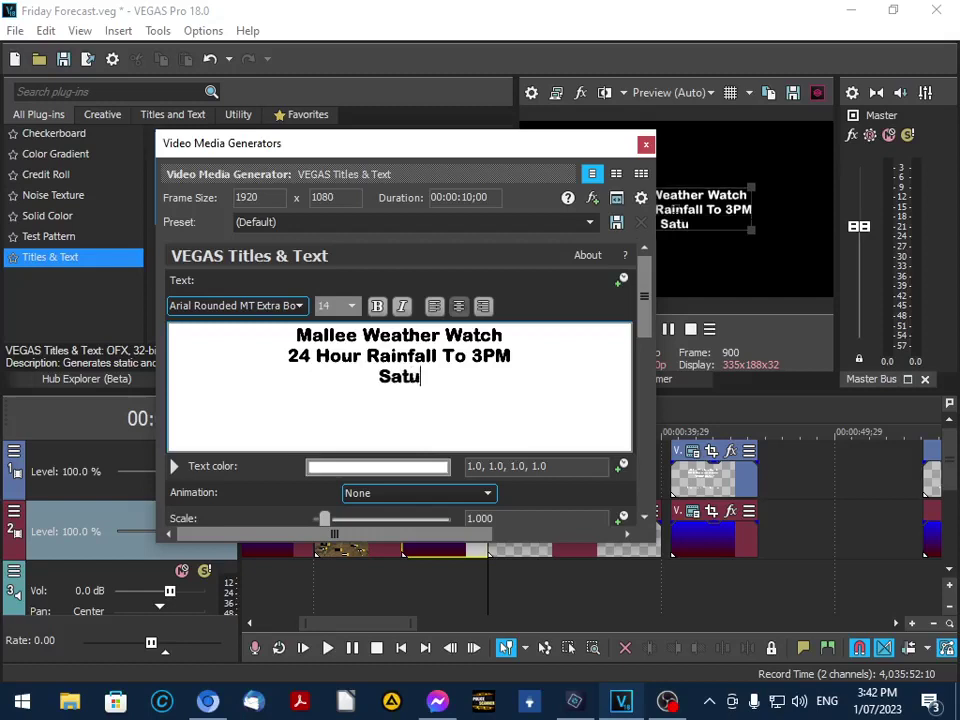
type("rday 1/7/23")
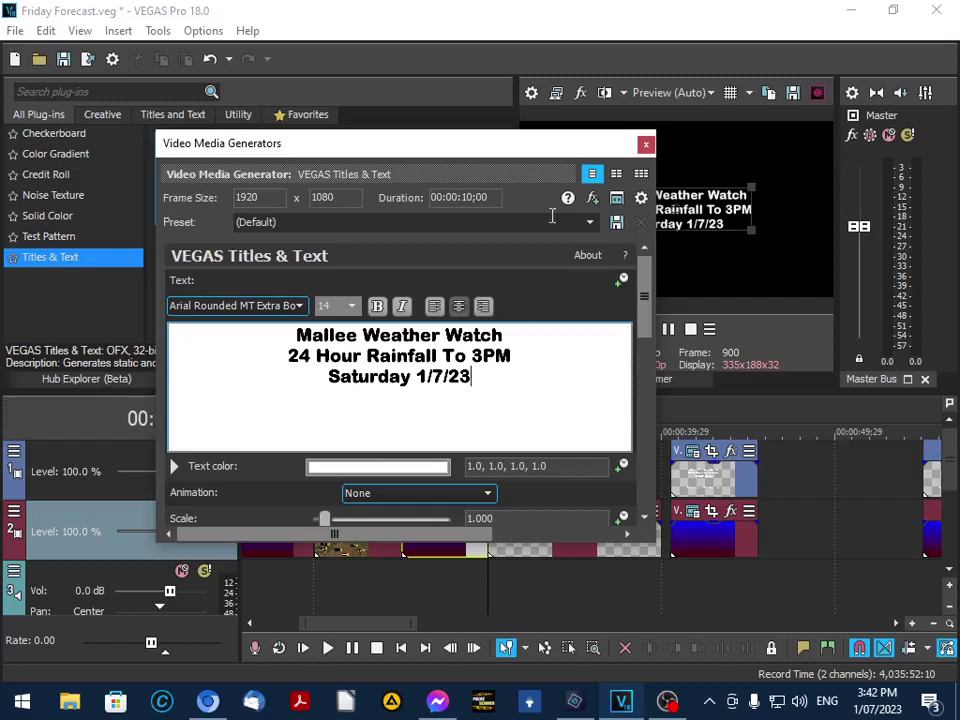
Close the title editor and move the rainfall title onto track 1 above the gradient.
left_click(646, 145)
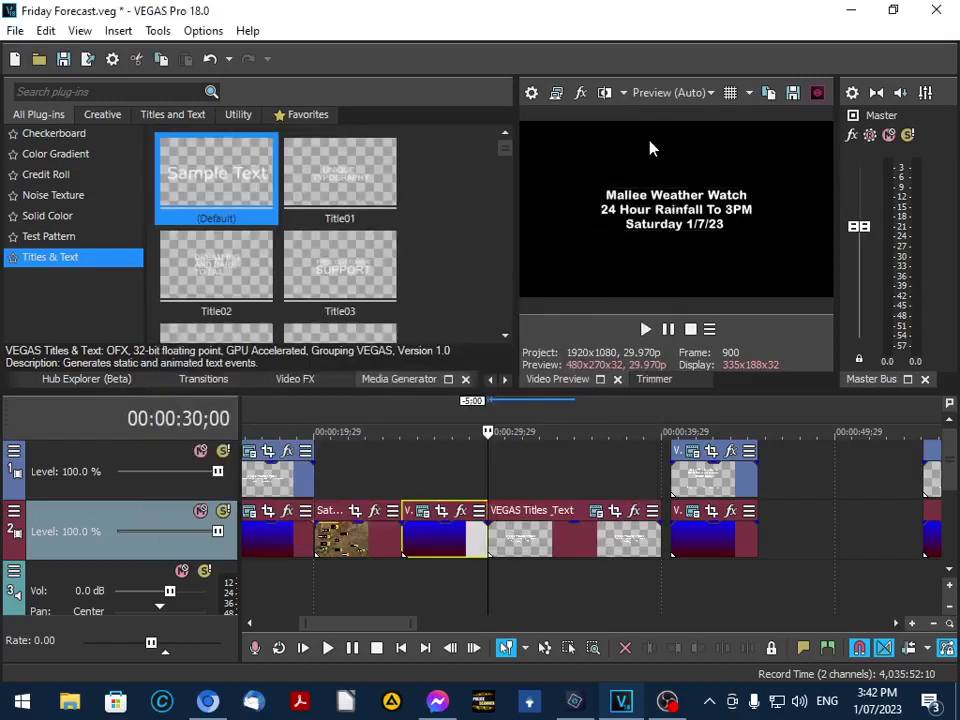
left_click(512, 540)
left_click_drag(588, 445, 426, 486)
key("Left")
key("Right")
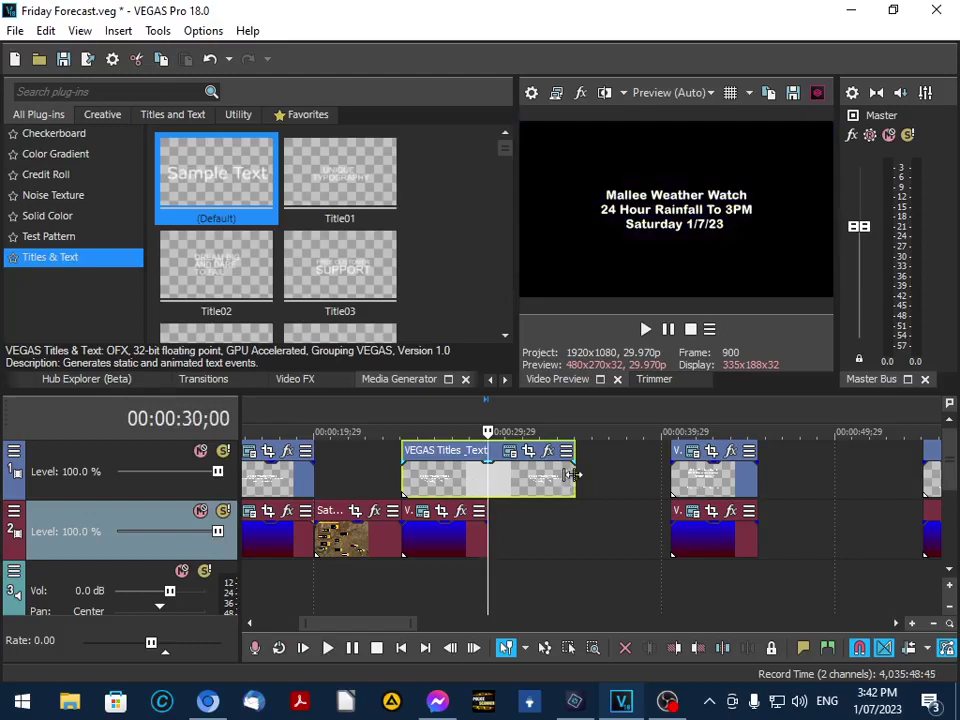
Trim the rainfall title to end at 00:00:30;00, checking the cut frame by frame.
left_click_drag(570, 476, 488, 476)
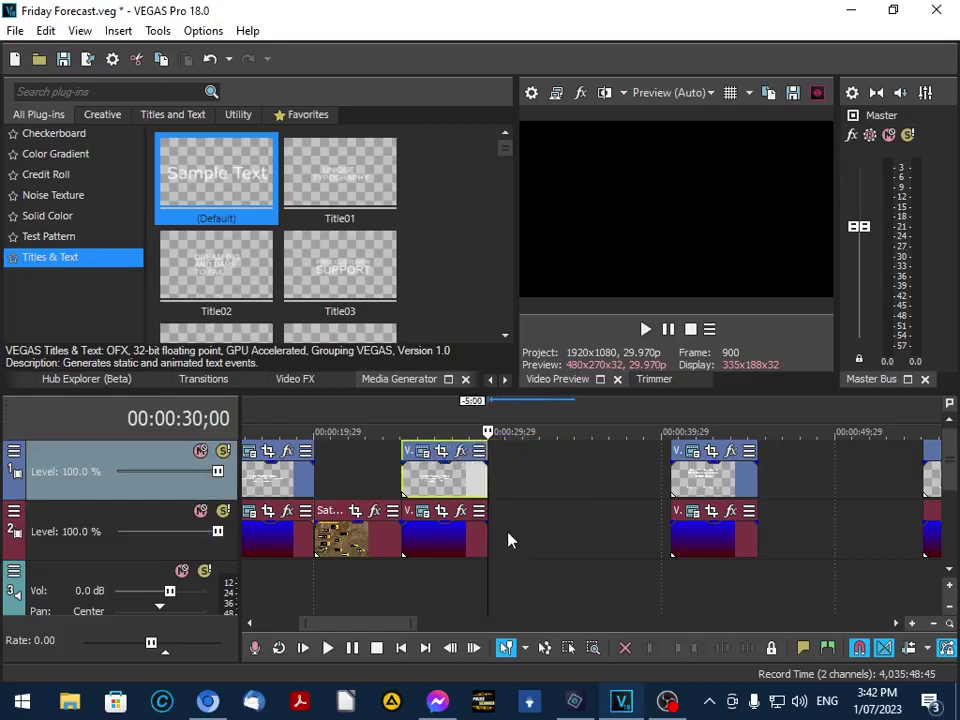
key("Left")
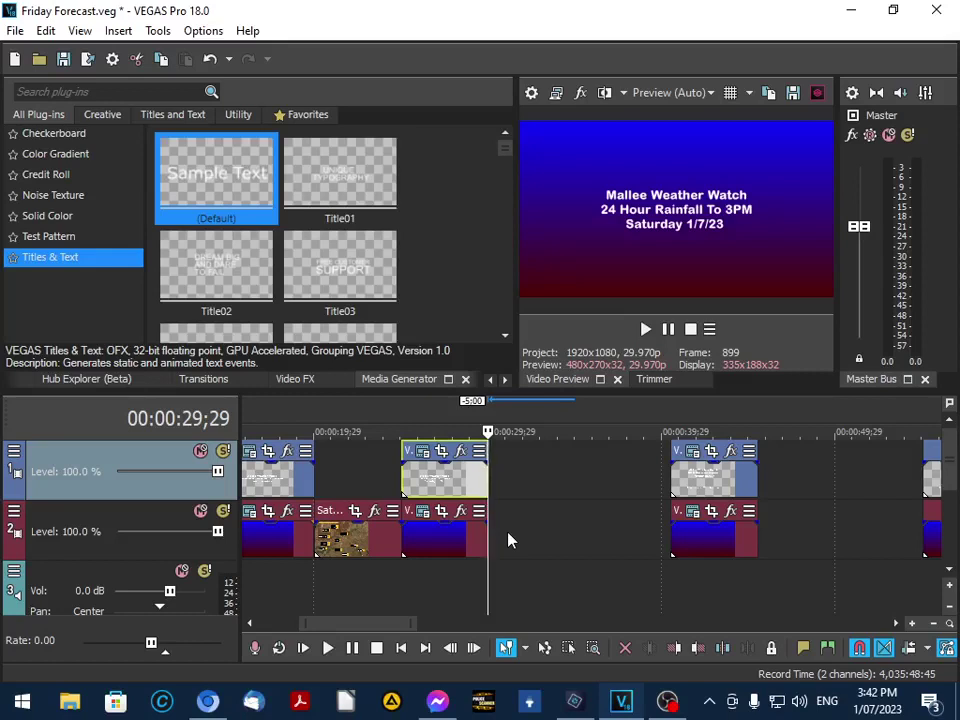
key("Right")
key("Left")
key("Right")
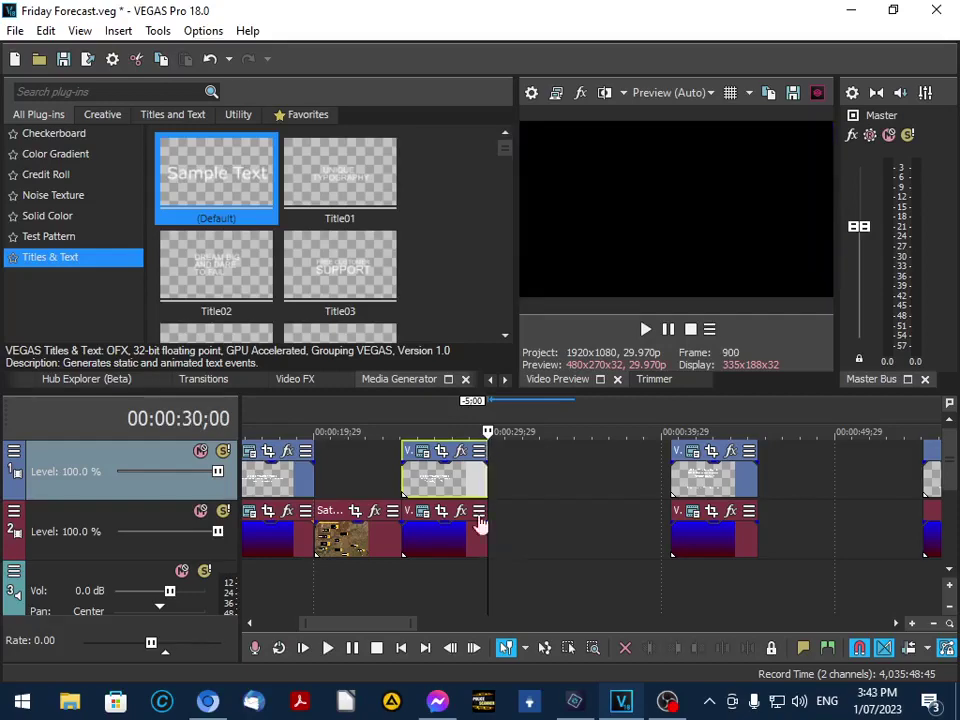
Import Rainfall.jpg from the Sunday Forecast folder and place it on track 2 at 30 seconds.
left_click(14, 30)
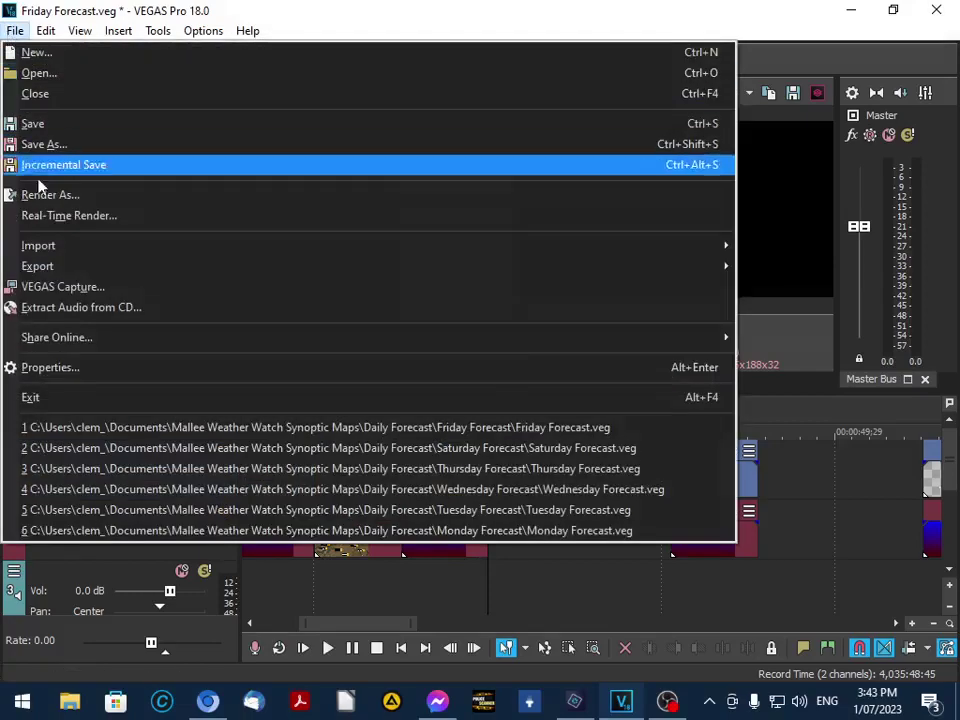
left_click(39, 246)
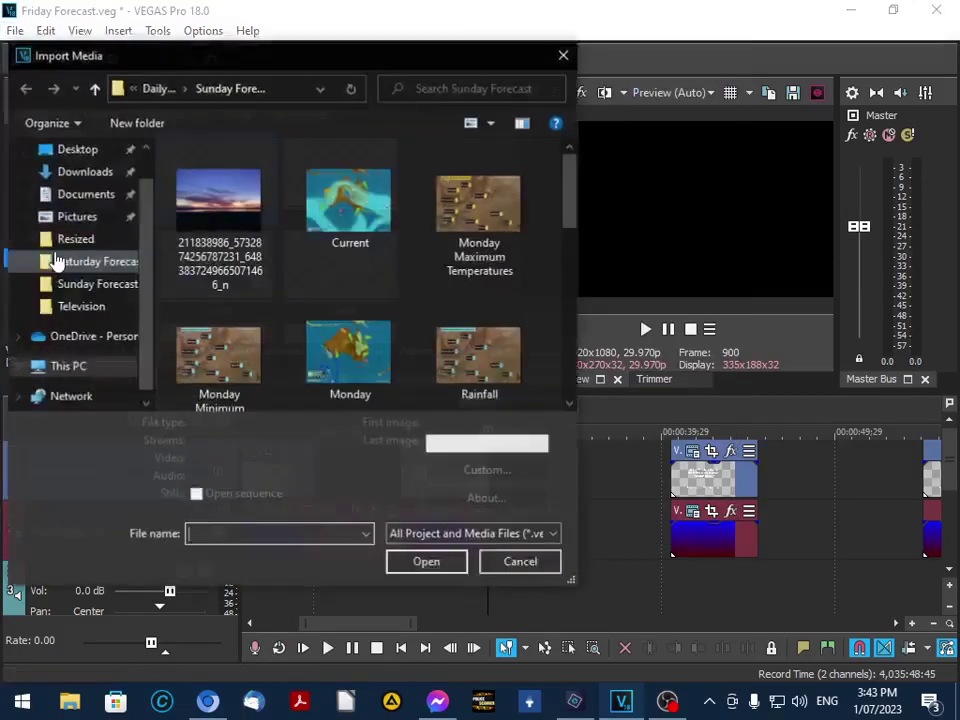
scroll(345, 300, "down", 3)
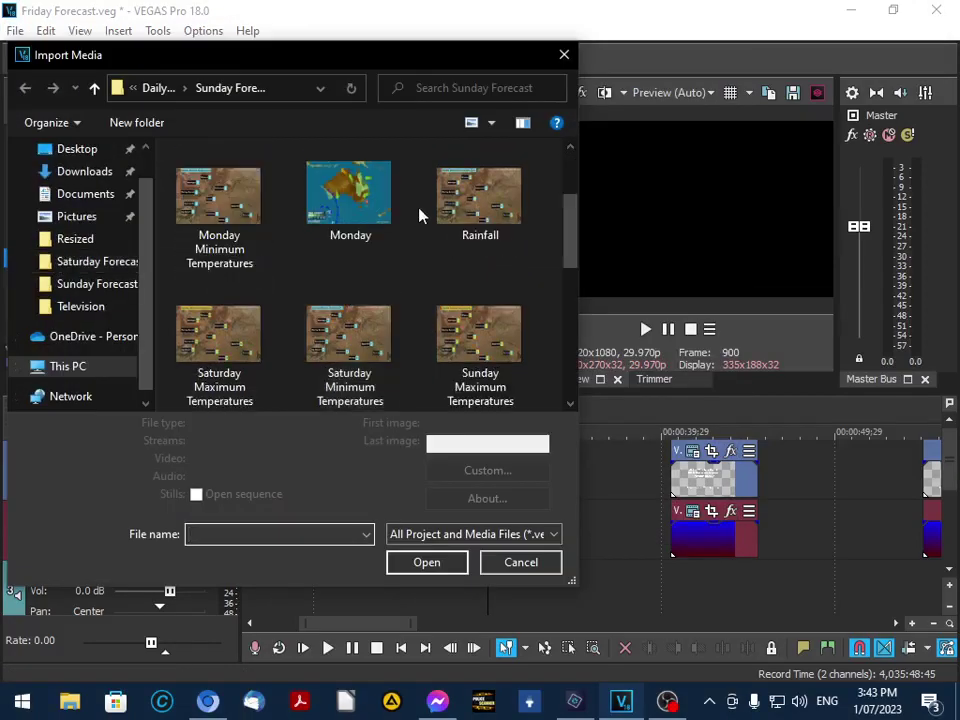
double_click(470, 215)
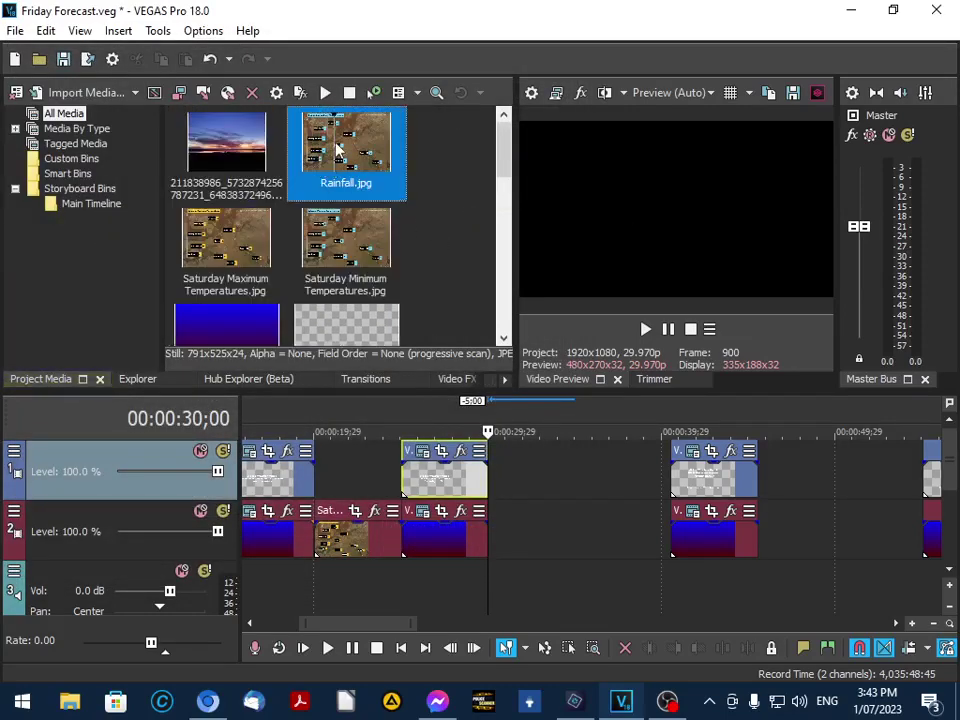
left_click_drag(338, 150, 518, 536)
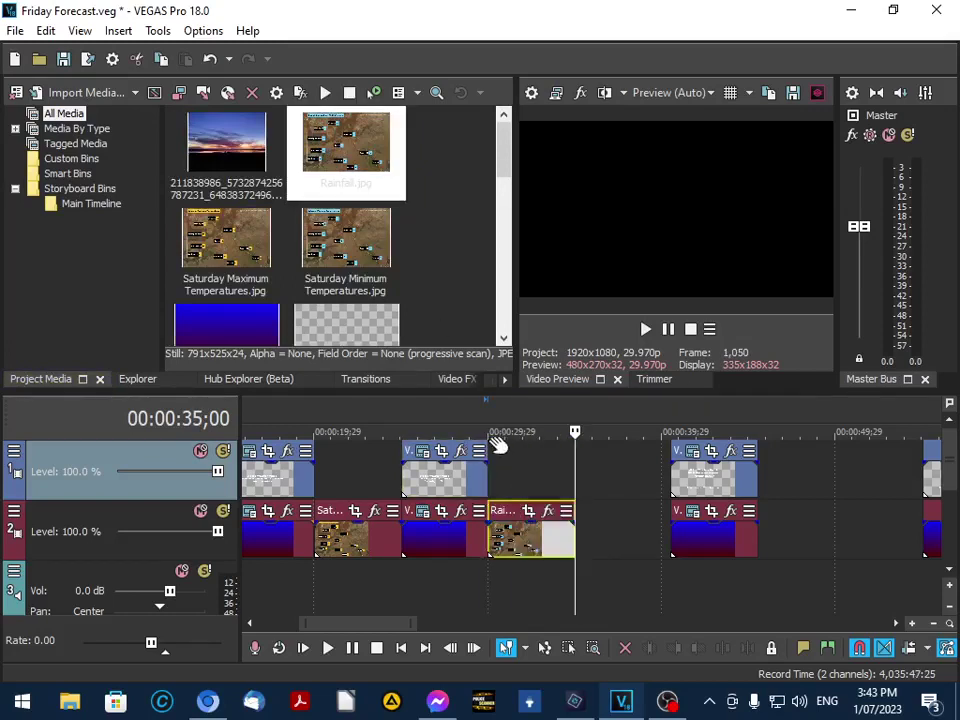
Frame-step across the Rainfall clip's cuts at 30 and 35 seconds to verify them.
left_click(488, 431)
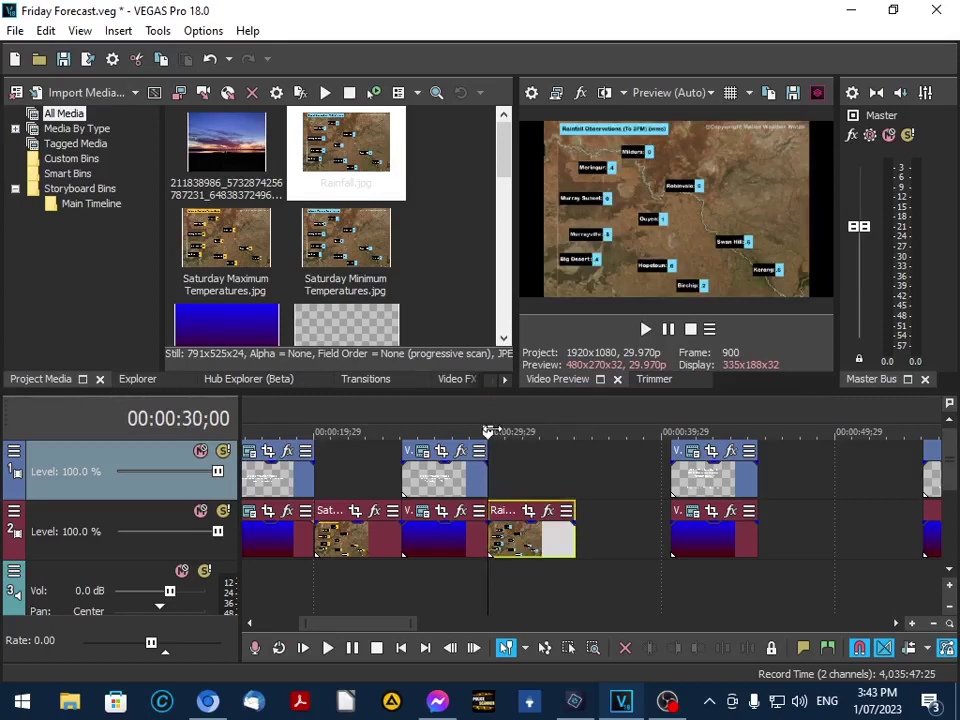
key("Left")
key("Right")
key("Left")
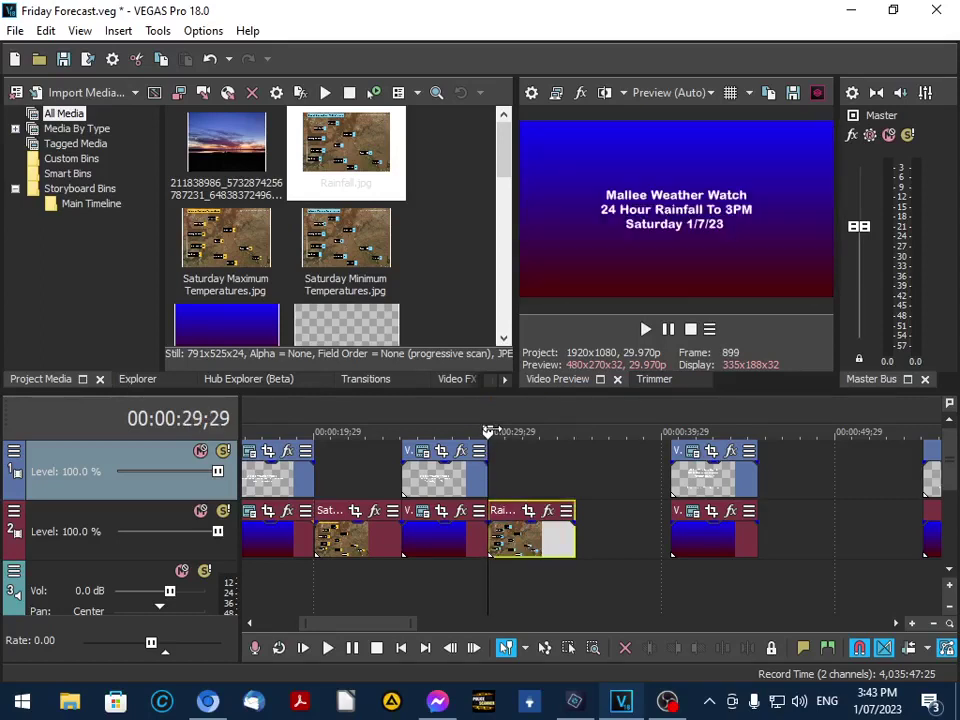
key("Right")
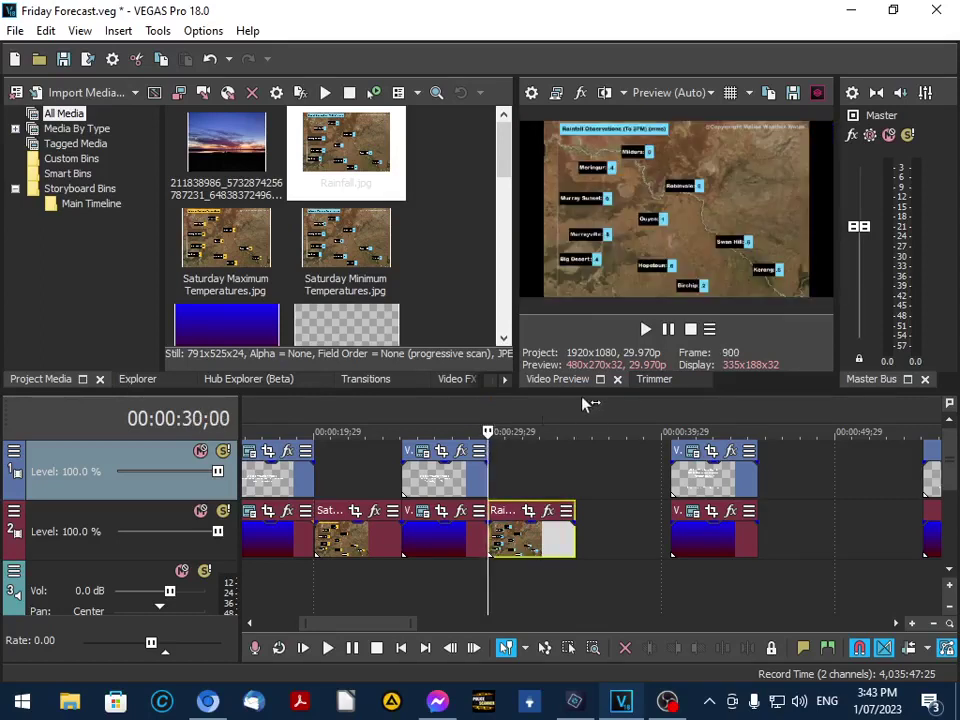
left_click(577, 432)
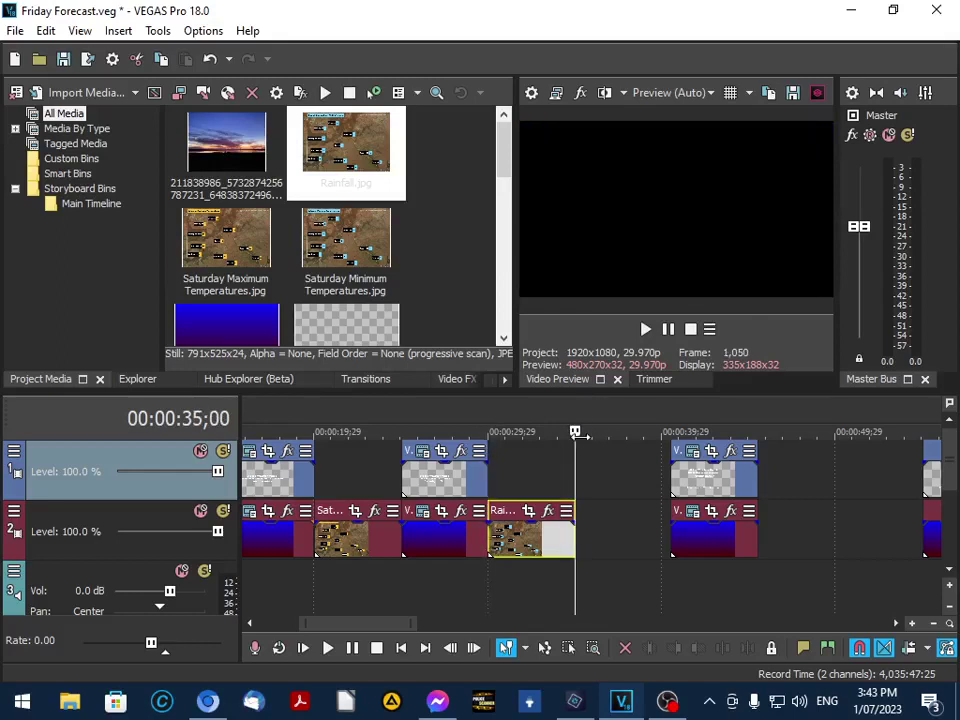
key("Left")
key("Right")
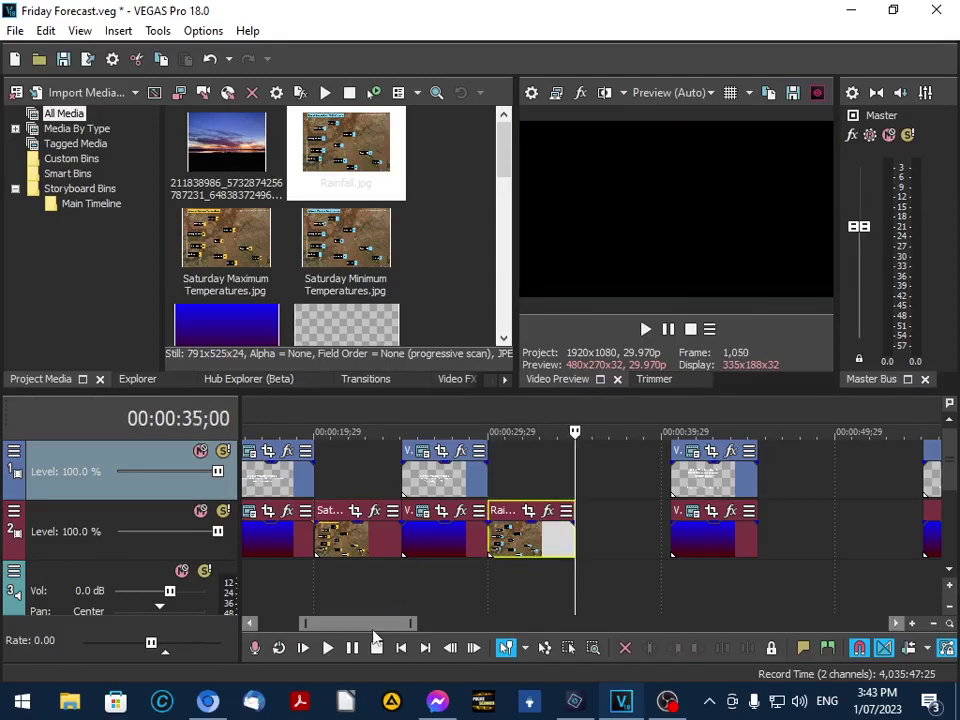
Move the blue background and synoptic title left to start at 00:00:35;00.
left_click_drag(372, 624, 403, 626)
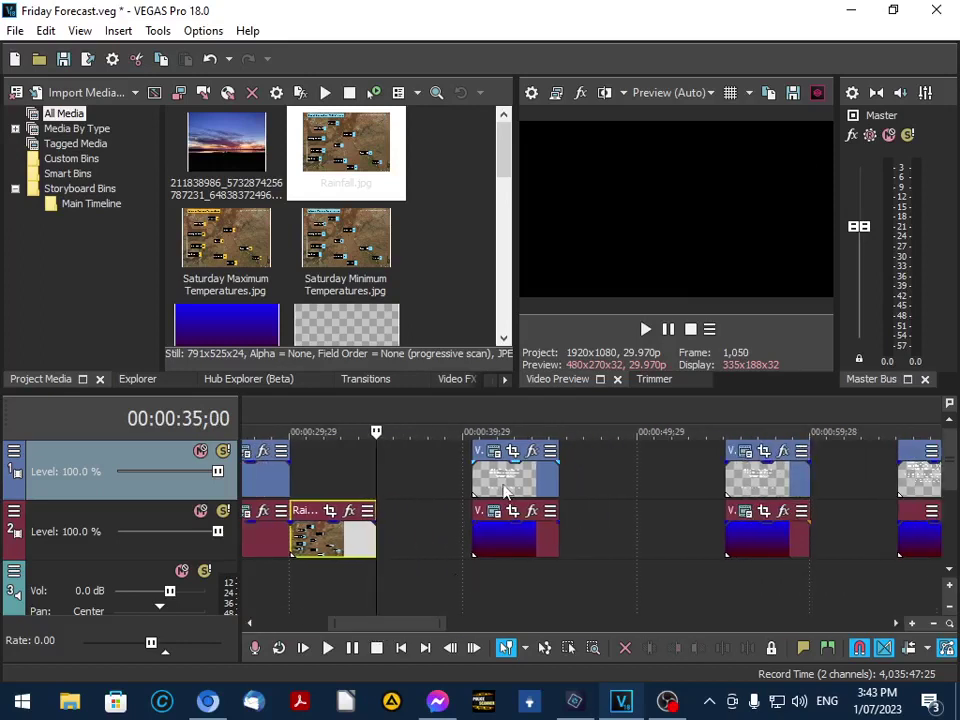
left_click_drag(516, 541, 428, 545)
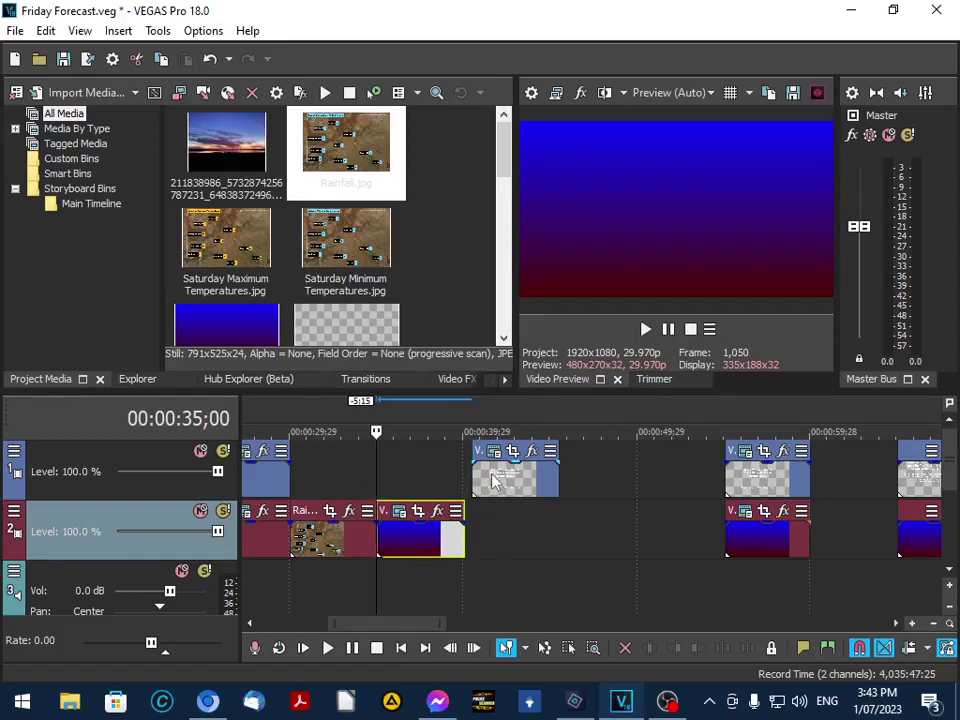
left_click(492, 481)
left_click_drag(492, 481, 405, 482)
Frame-step across the synoptic title's start and end to check its cuts.
left_click(448, 647)
key("alt+Right")
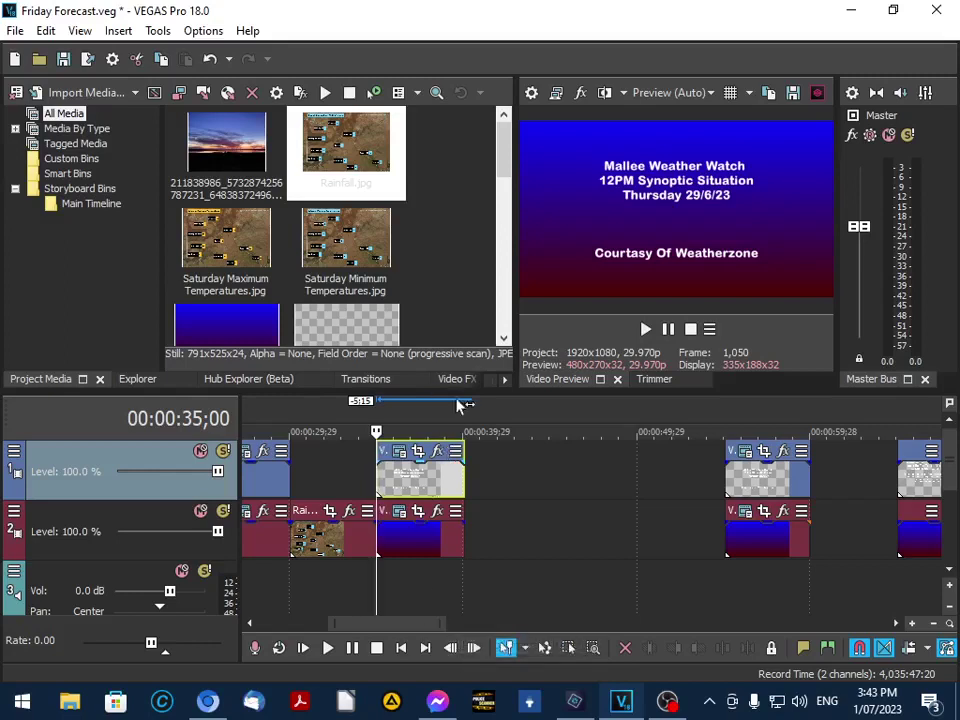
left_click(463, 432)
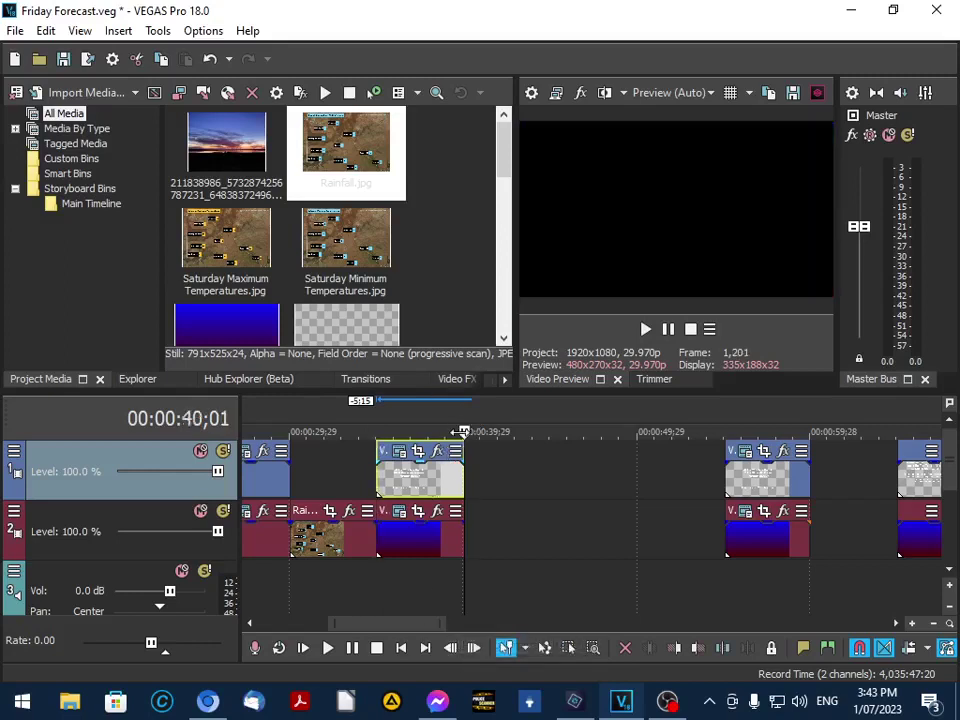
key("alt+Left")
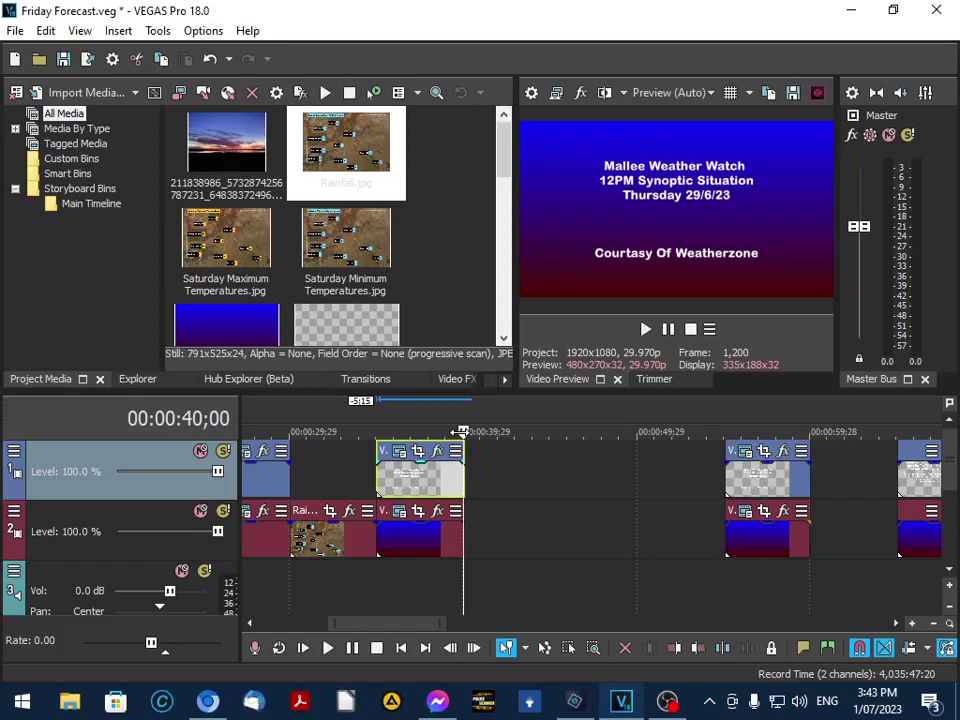
Change the synoptic title text from 12PM to 3PM and close the editor.
left_click(399, 453)
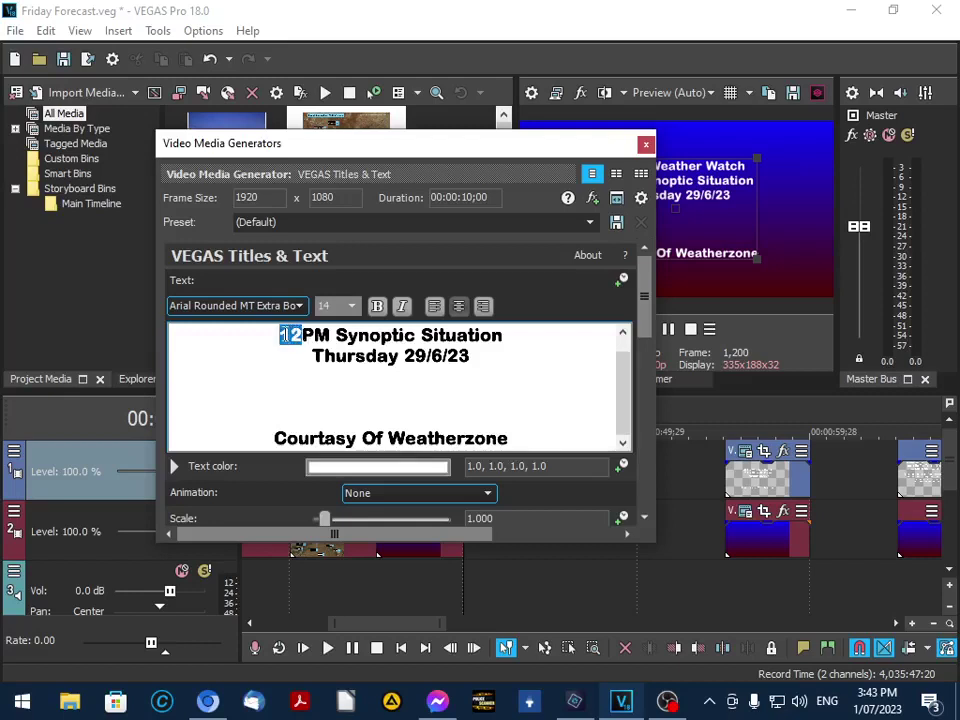
mouse_move(437, 701)
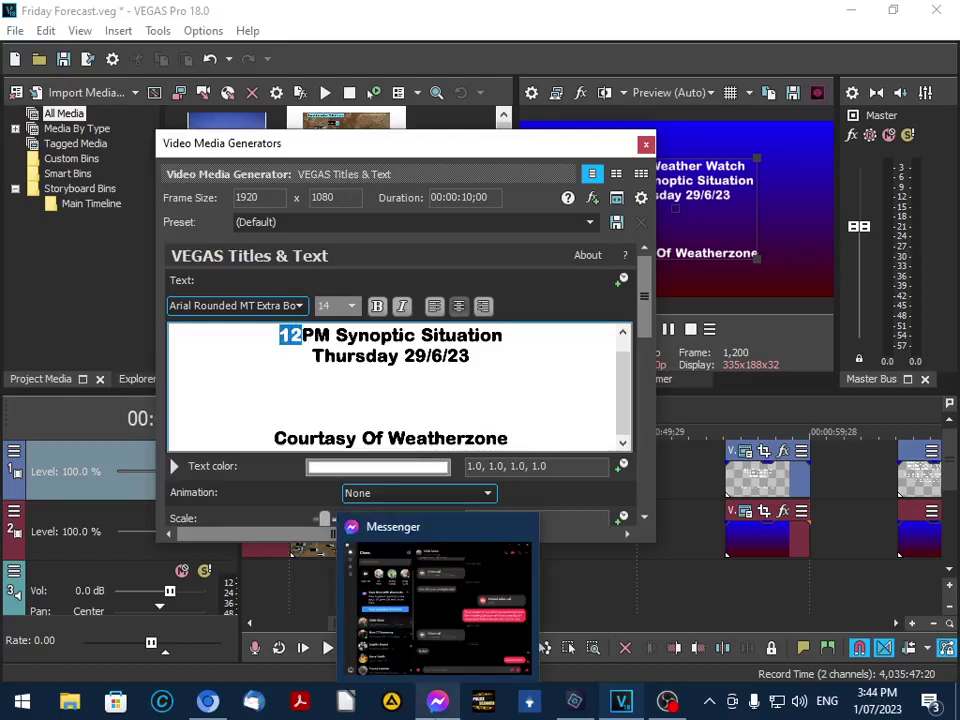
type("3")
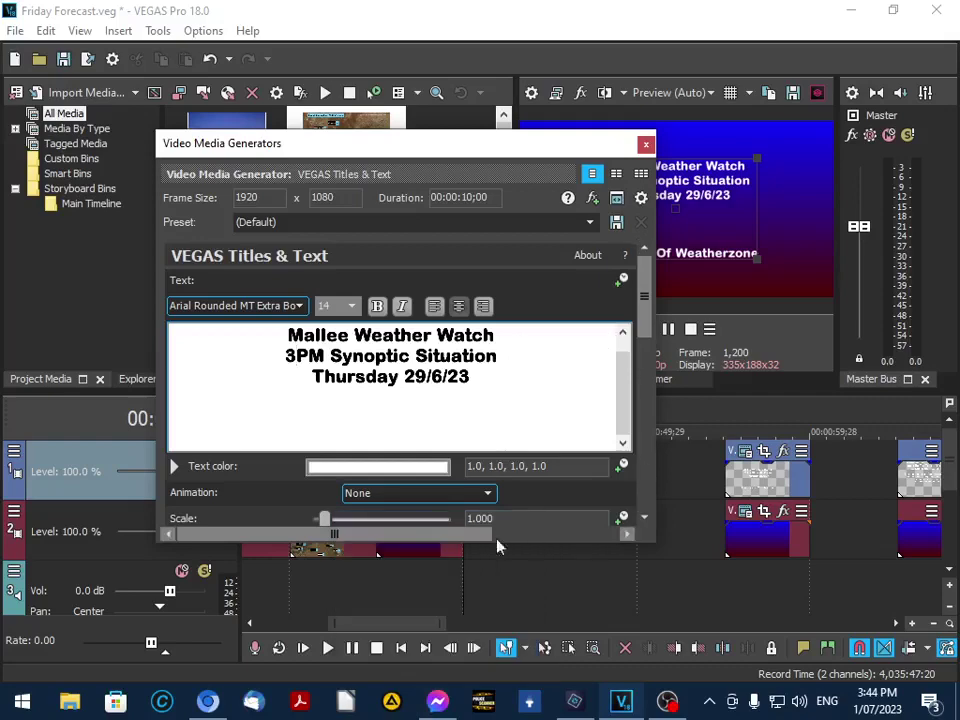
left_click(646, 147)
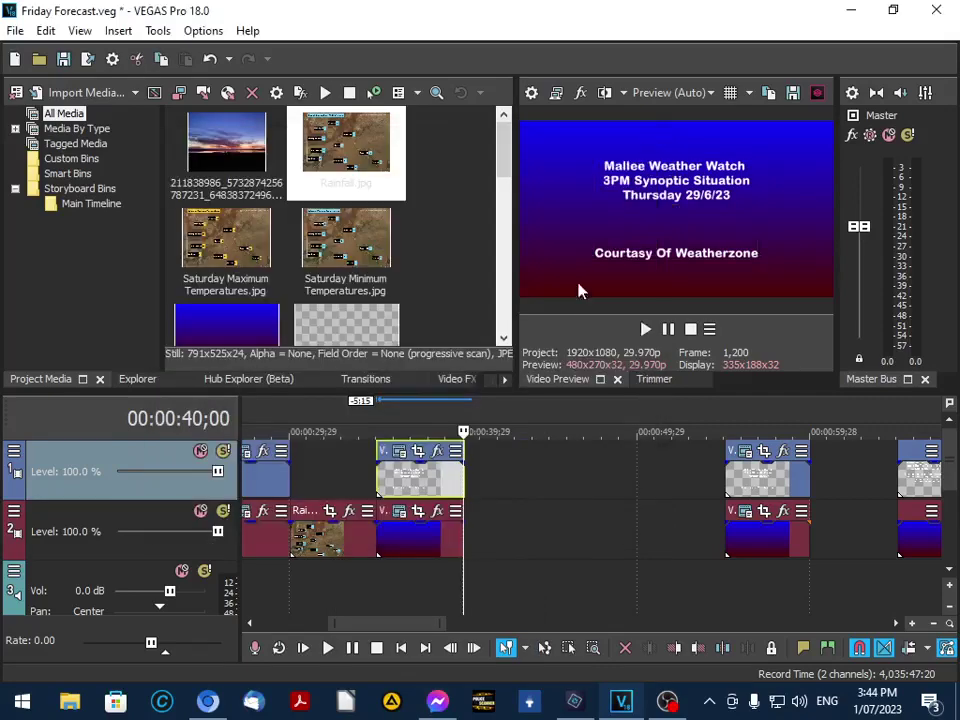
Step frame by frame to find where the stacked title ends.
key("Right")
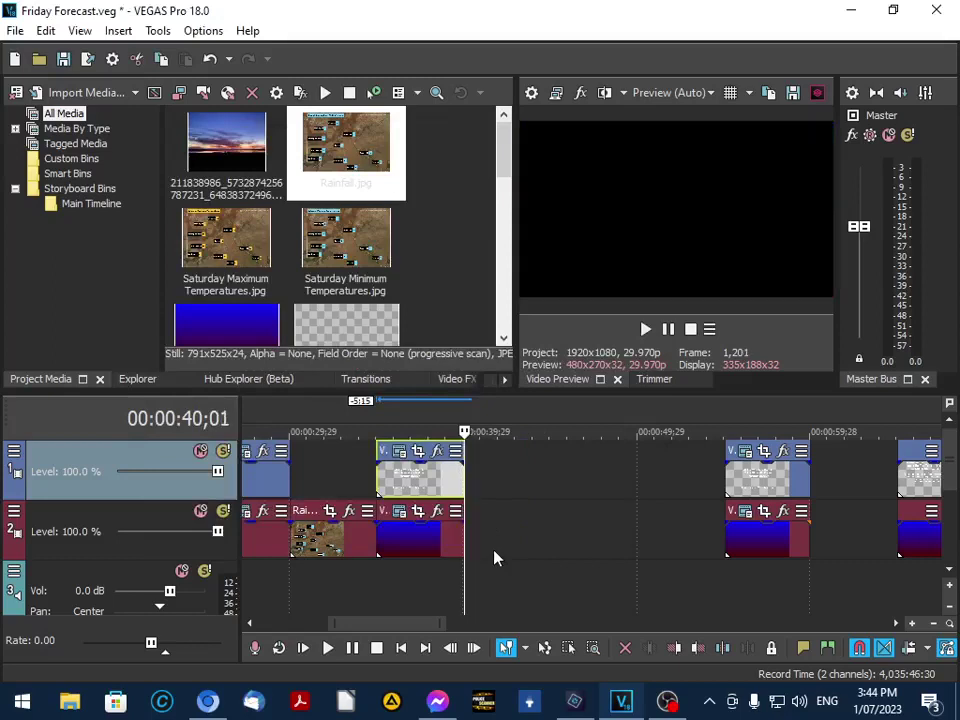
key("Left")
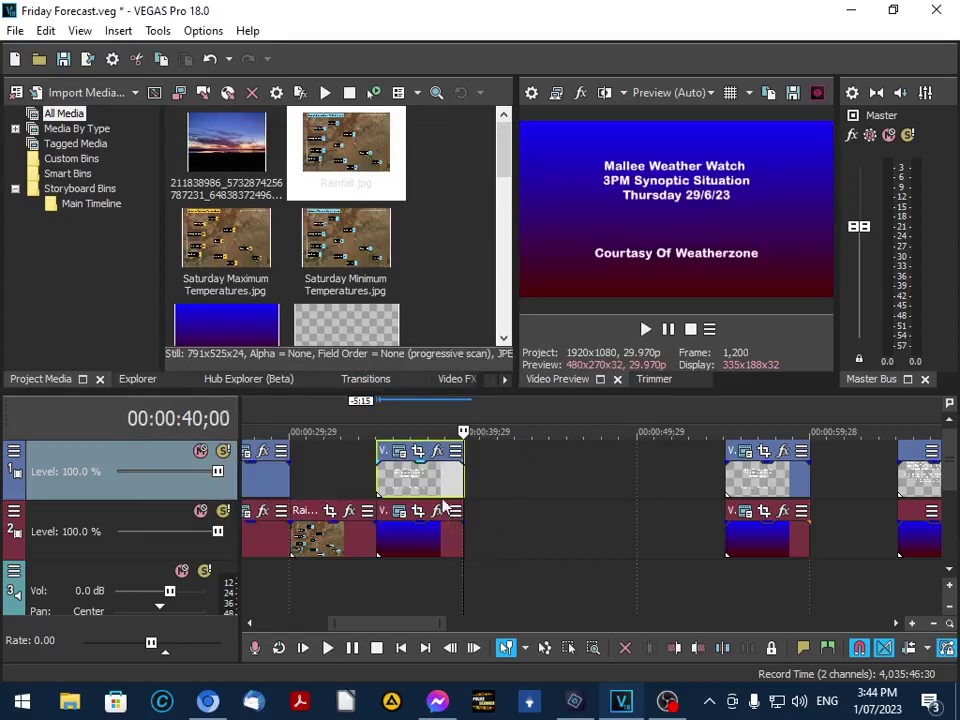
left_click(476, 540)
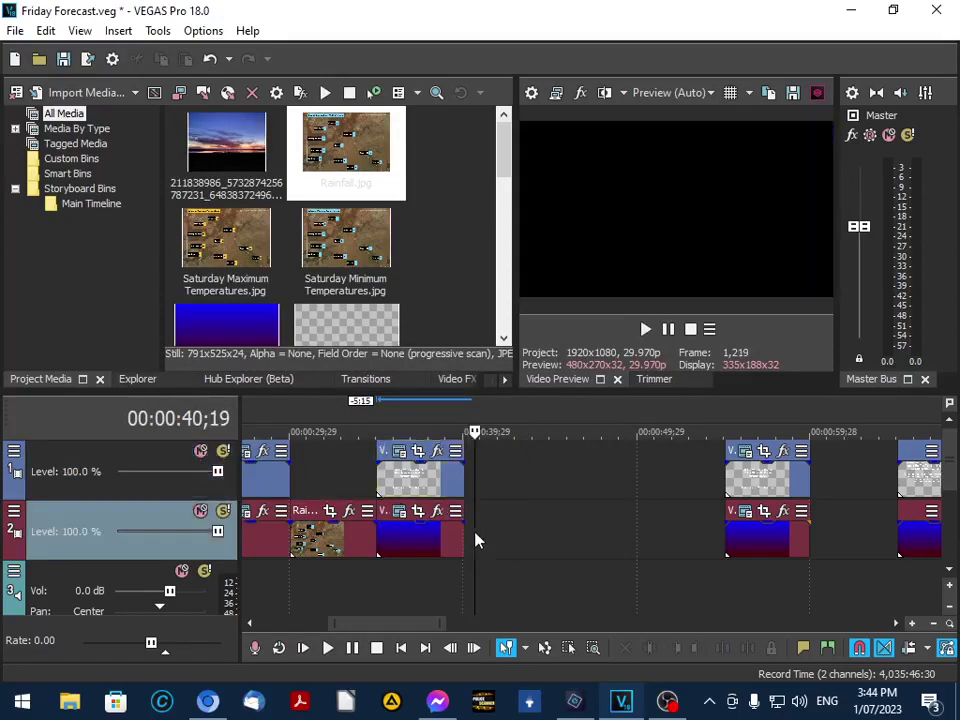
left_click(474, 531)
key("Left")
key("Left")
key("Left")
key("Left")
key("Left")
key("Left")
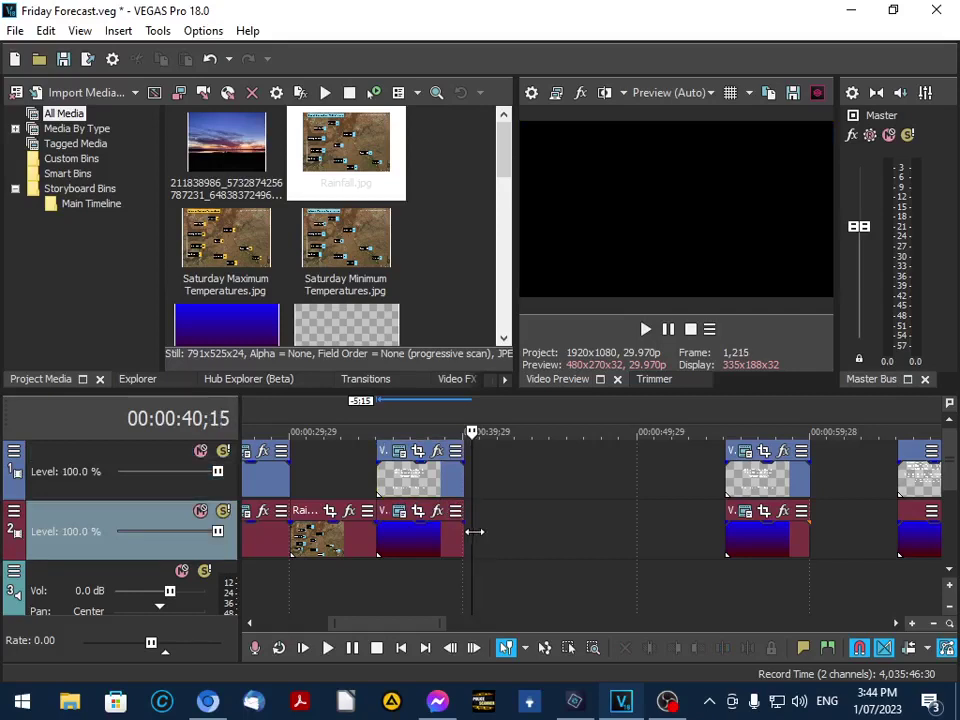
key("Left")
key("Left")
key("Left")
key("Left")
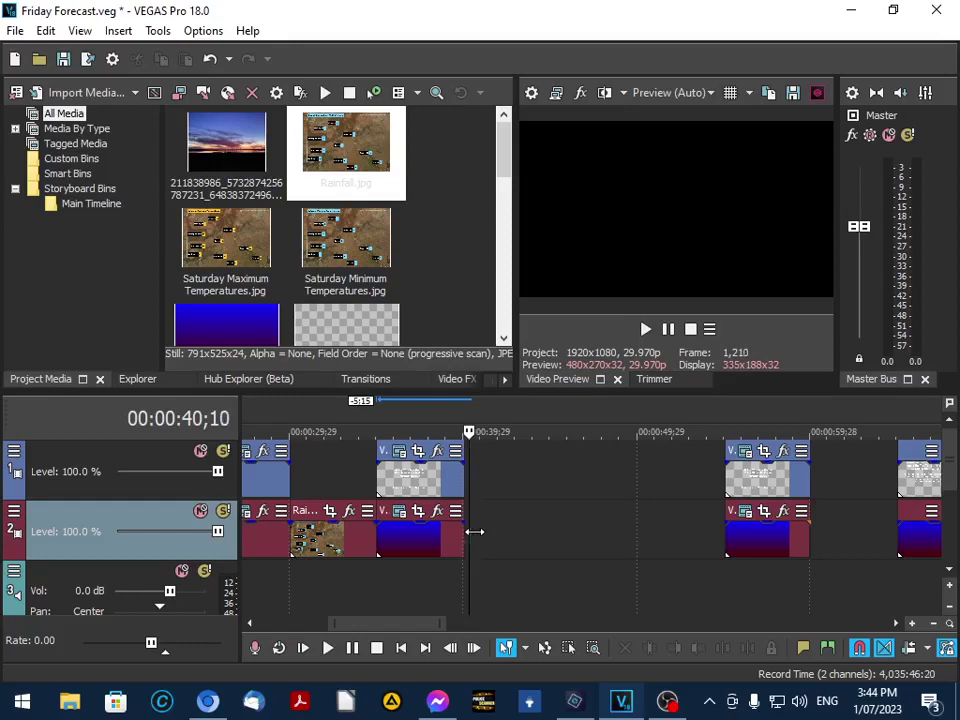
Park the playhead at 40;01 and move the next title and gradient events about 4 seconds later.
key("Left")
key("Left")
key("Left")
key("Left")
key("Left")
key("Left")
key("Left")
key("Left")
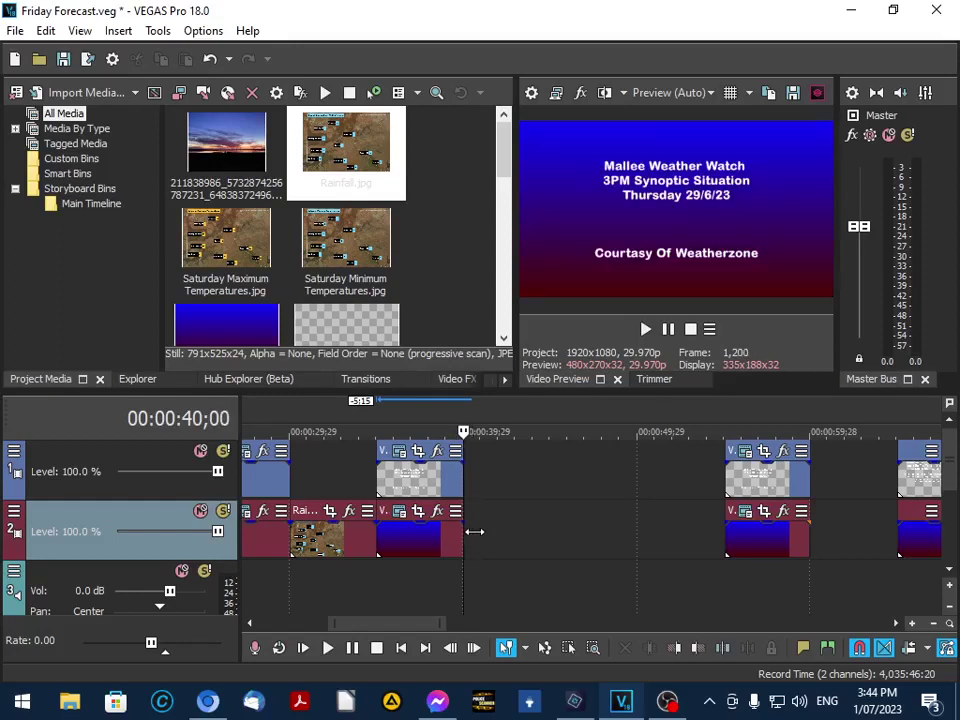
key("Right")
key("Left")
key("Right")
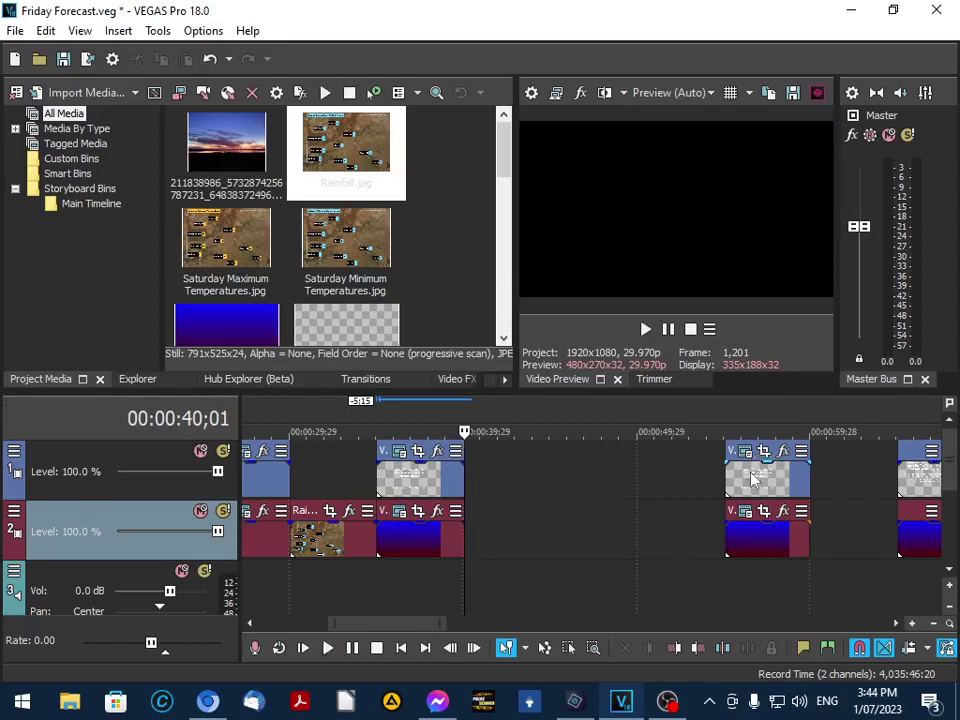
left_click_drag(755, 481, 826, 481)
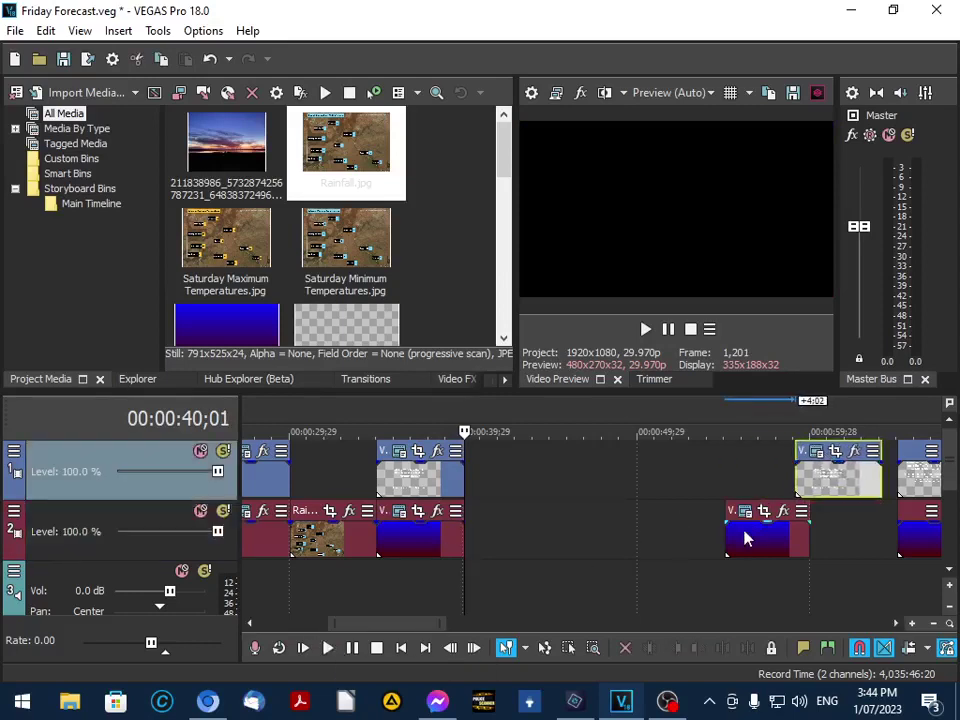
left_click_drag(745, 540, 818, 533)
Import Current.jpg and place it on track 2 after the gradient.
left_click(15, 30)
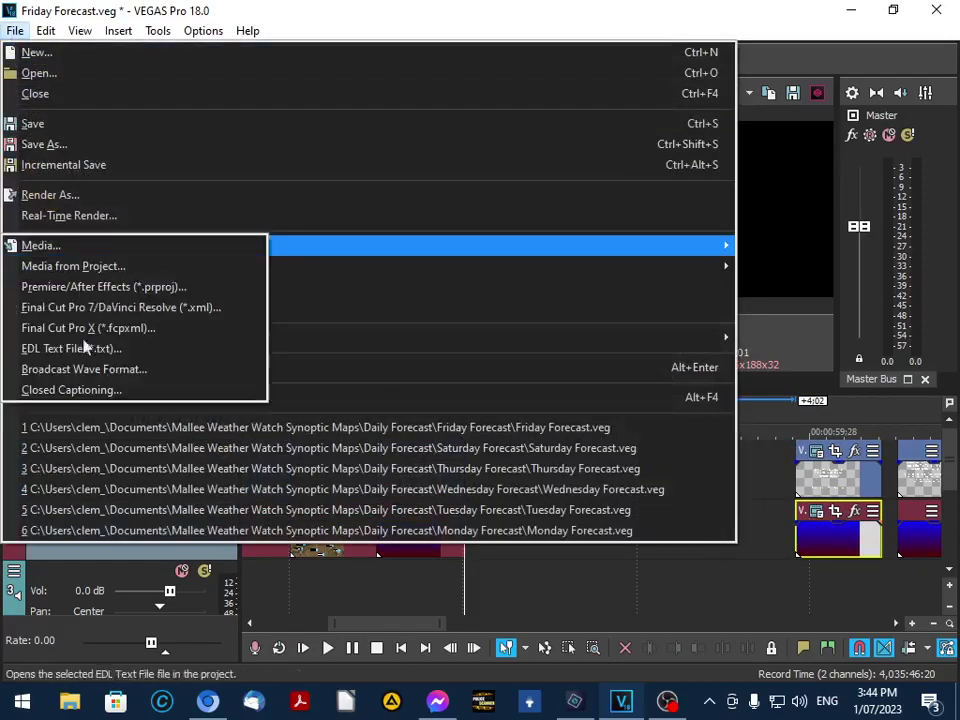
left_click(84, 250)
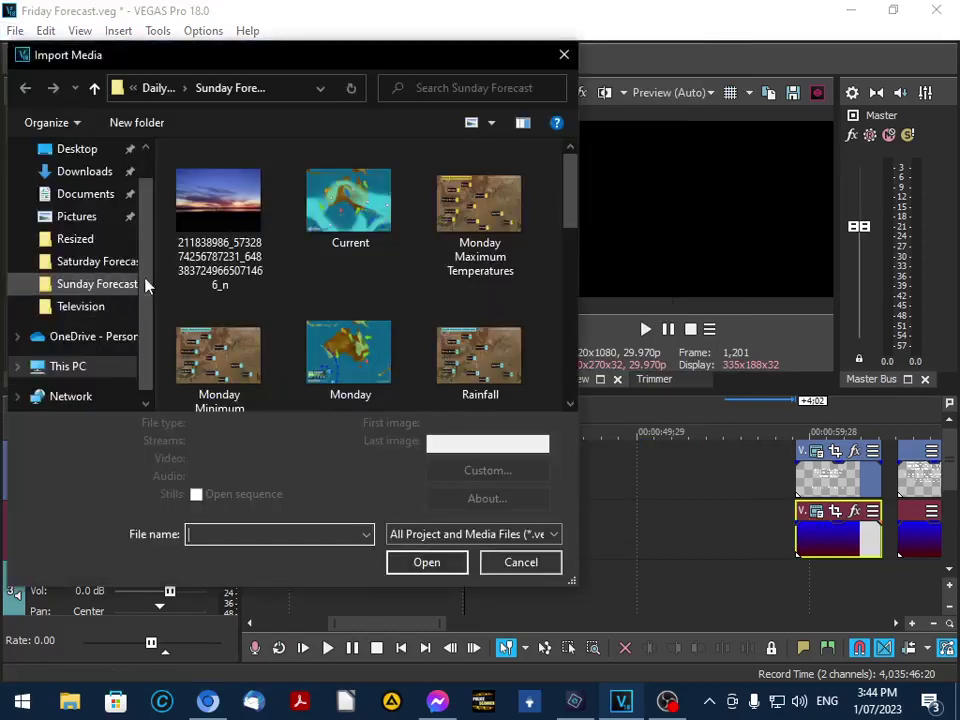
double_click(323, 205)
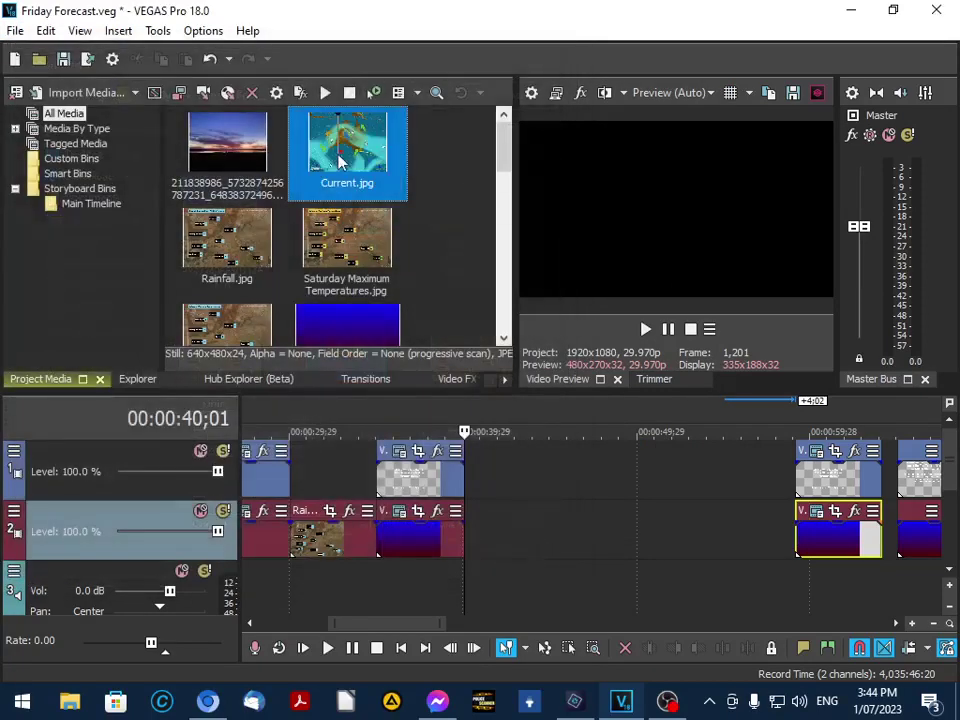
left_click_drag(340, 162, 461, 540)
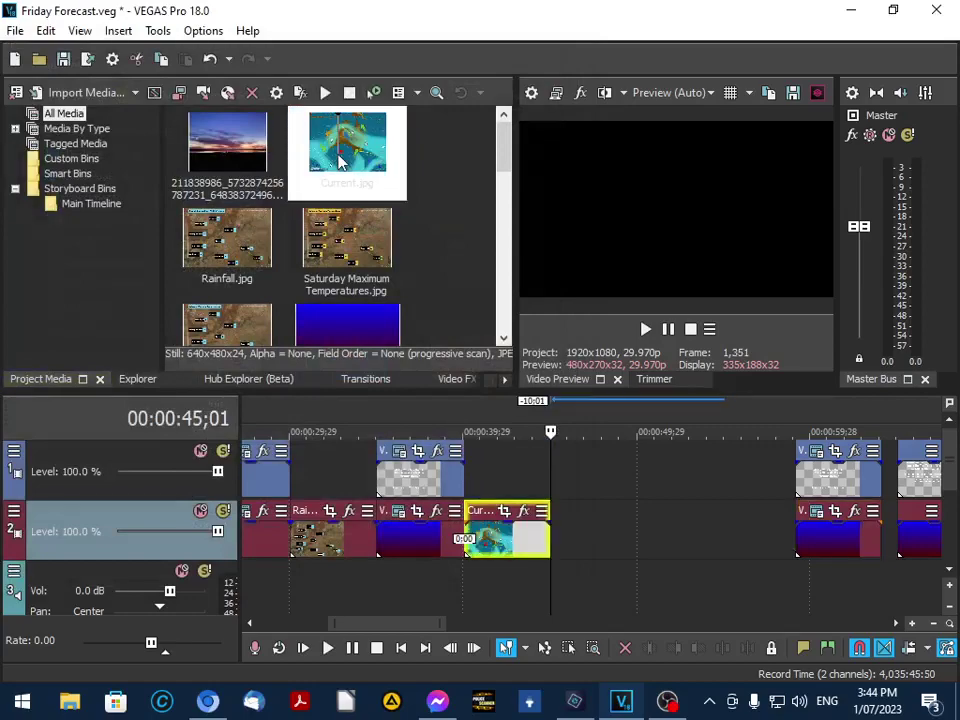
Import Monday.jpg, delete the stray Monday clip, and return the cursor to 45;01.
left_click(15, 30)
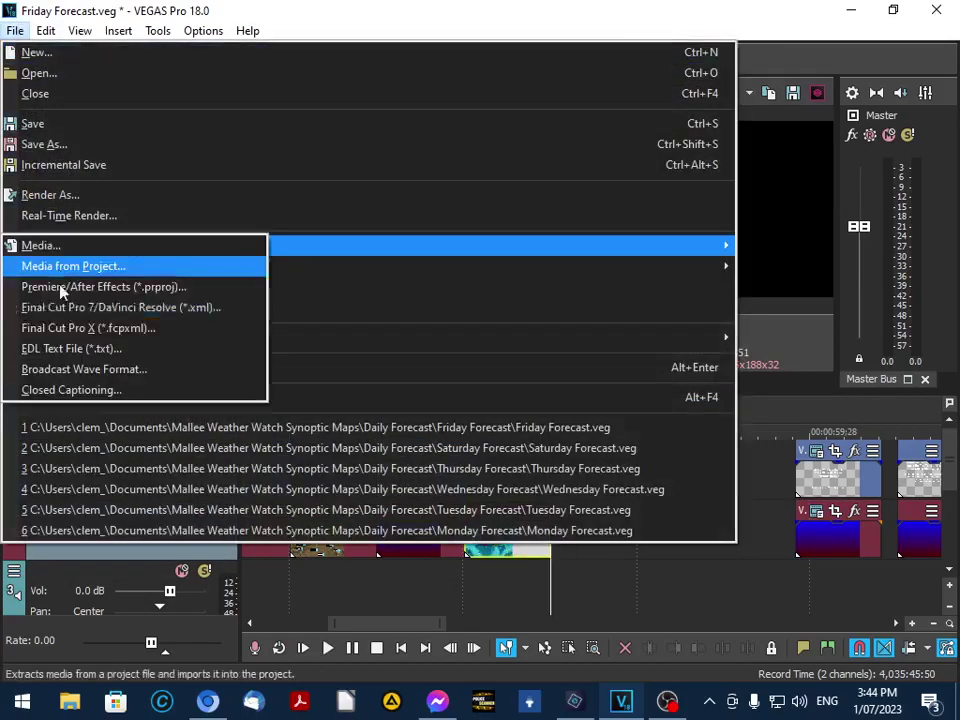
left_click(48, 244)
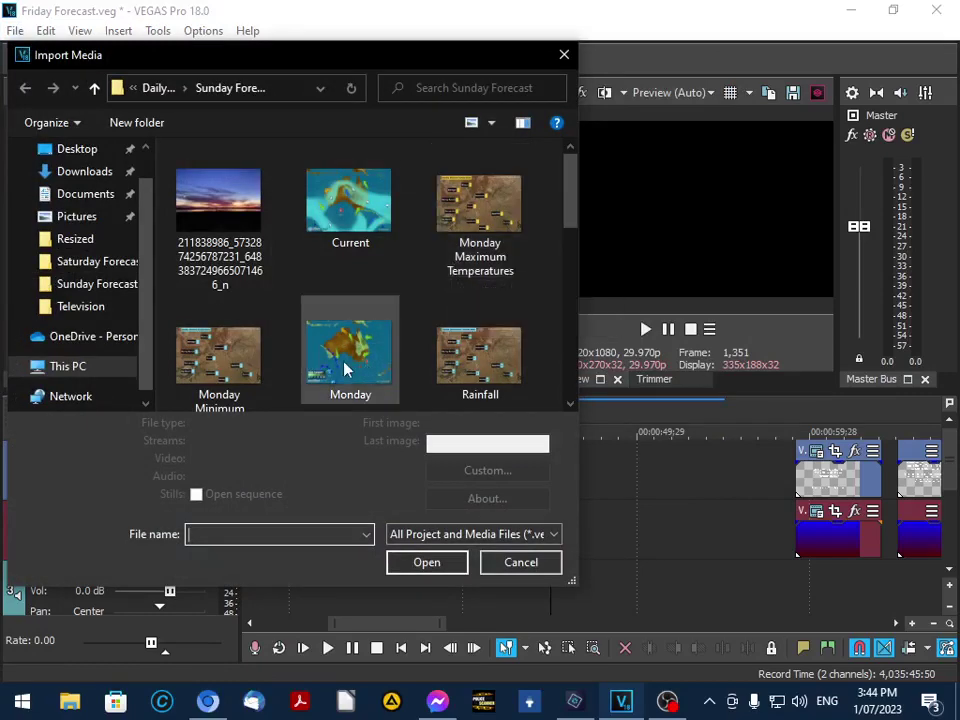
double_click(343, 368)
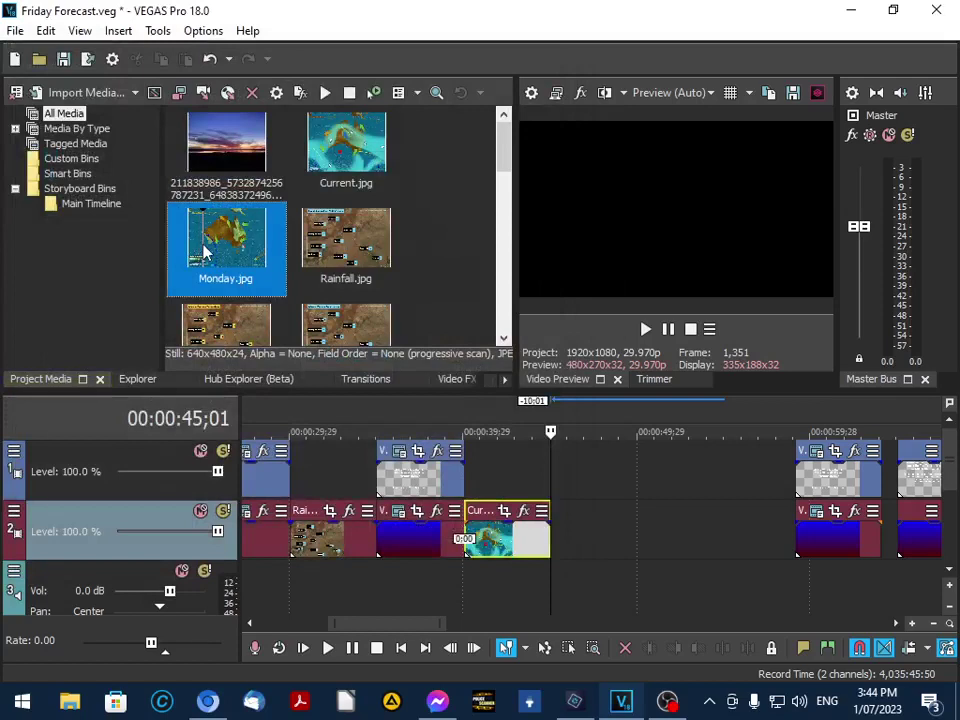
double_click(204, 253)
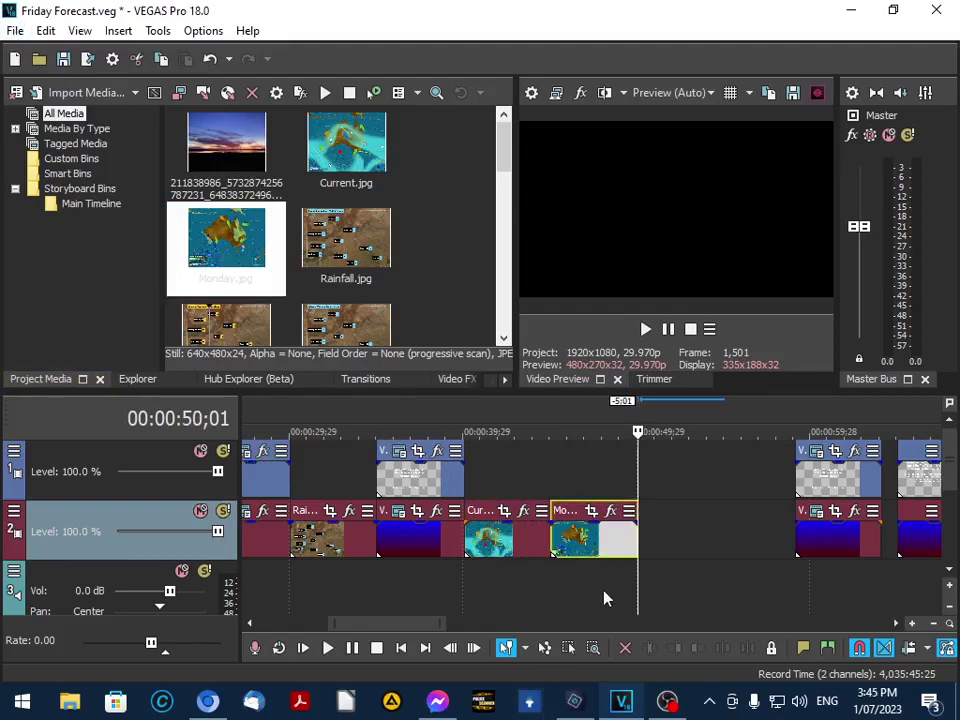
left_click(580, 540)
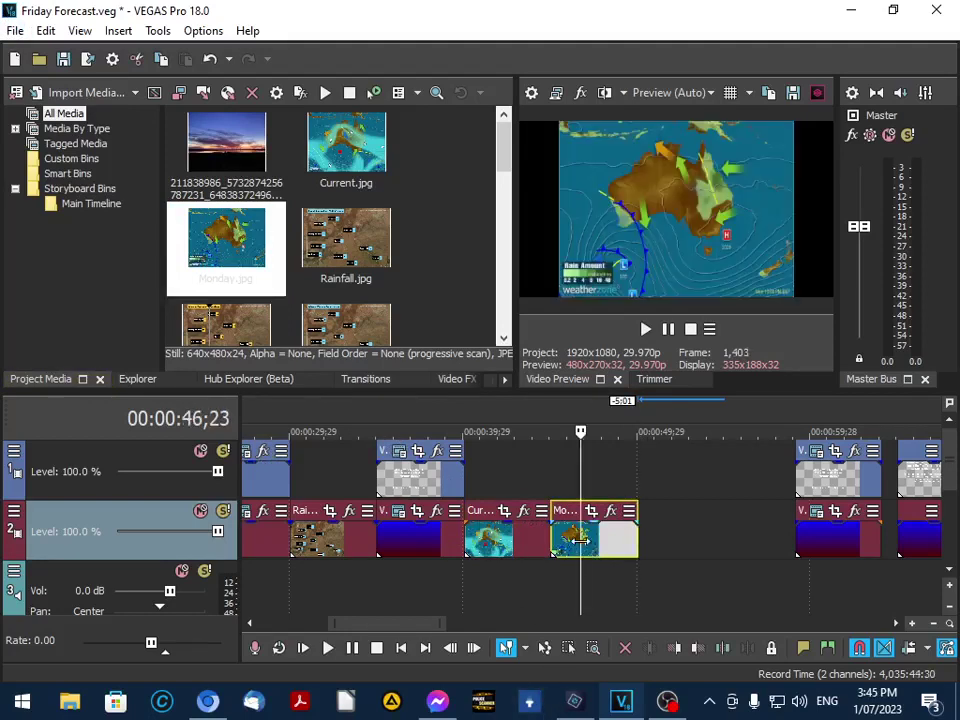
key("Delete")
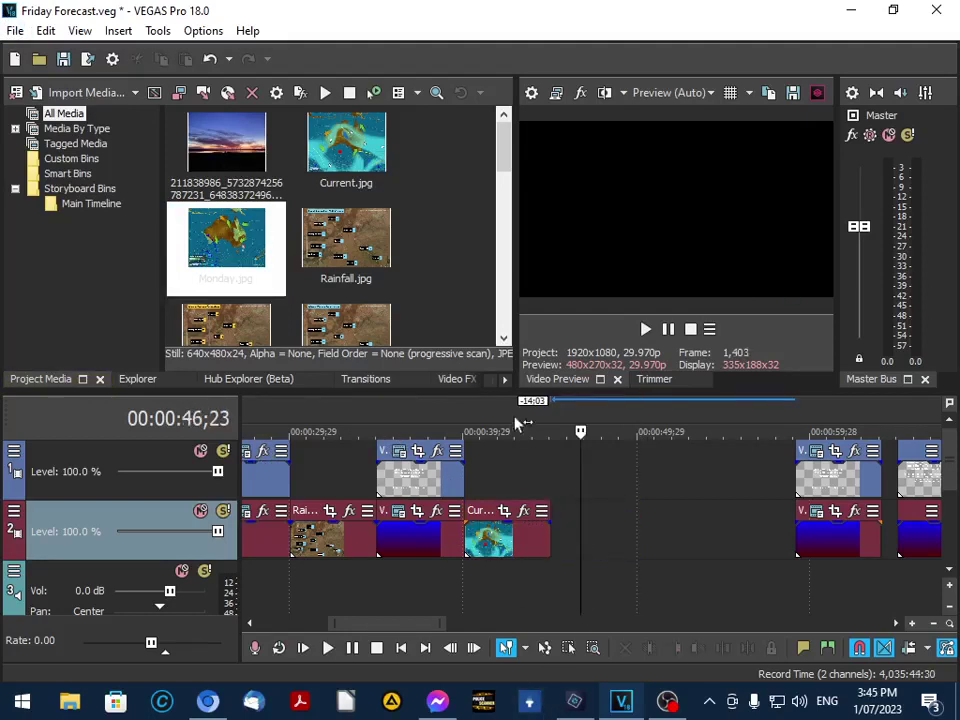
left_click(549, 431)
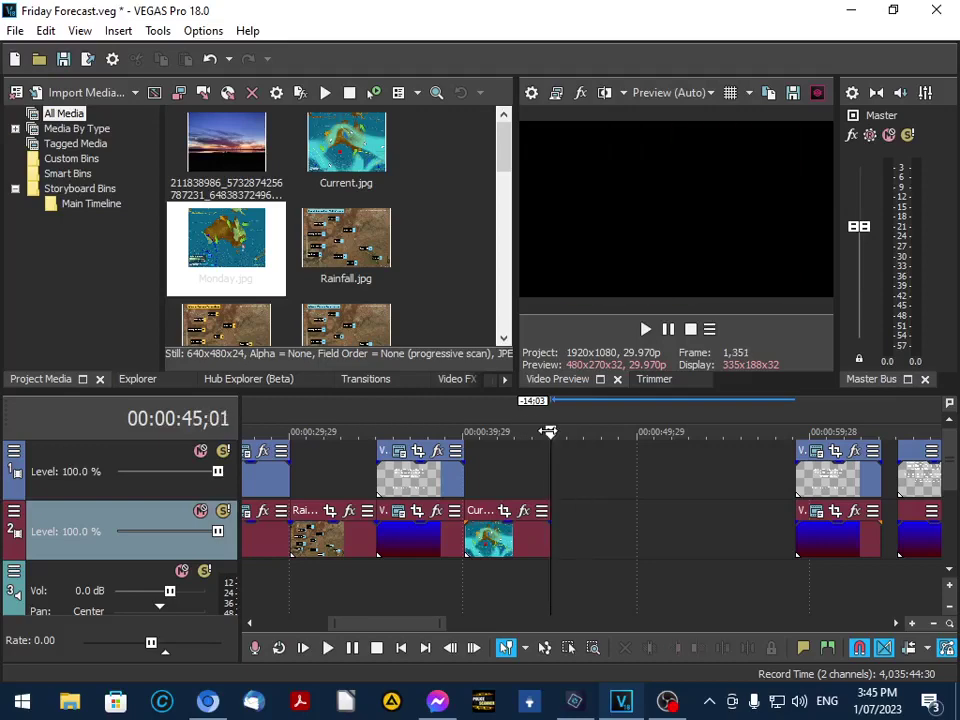
Import Sunday.jpg into the project media.
left_click(15, 30)
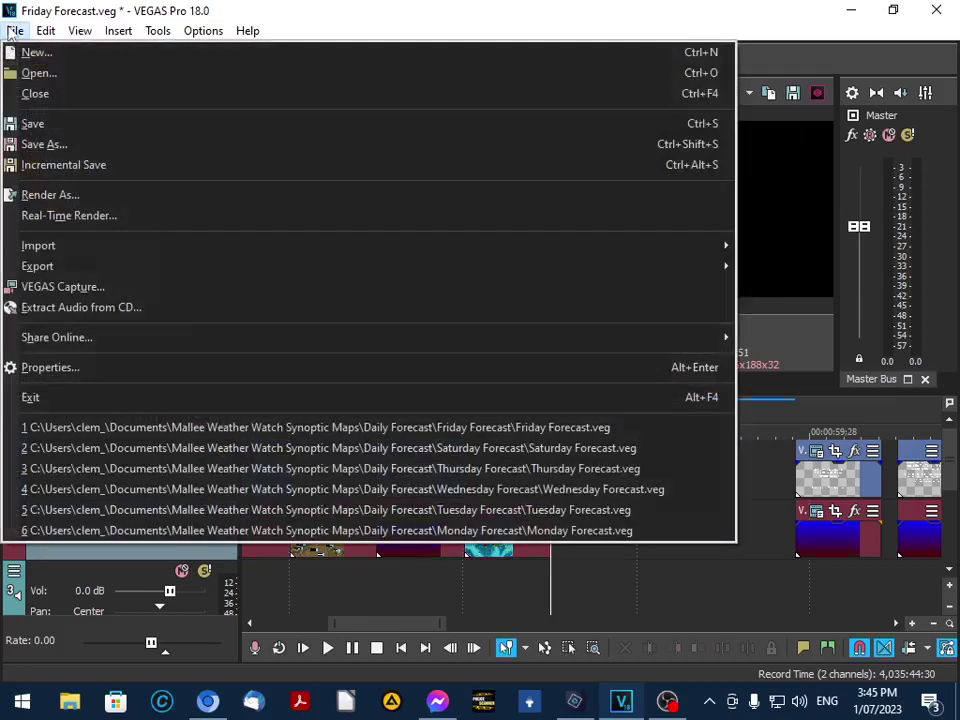
left_click(40, 246)
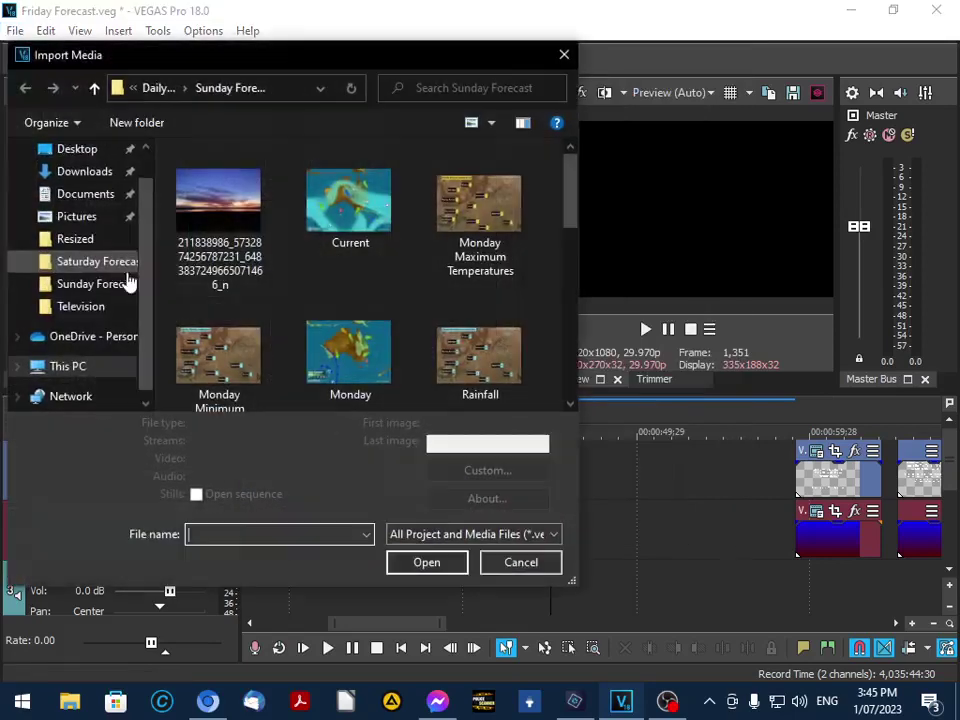
scroll(436, 325, "down", 4)
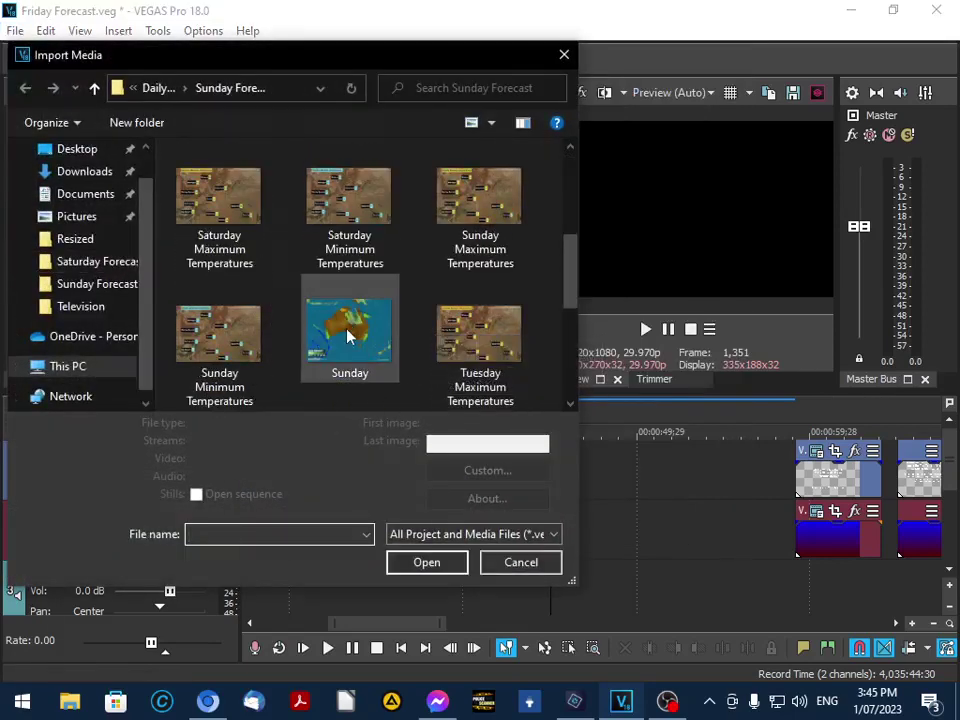
double_click(347, 334)
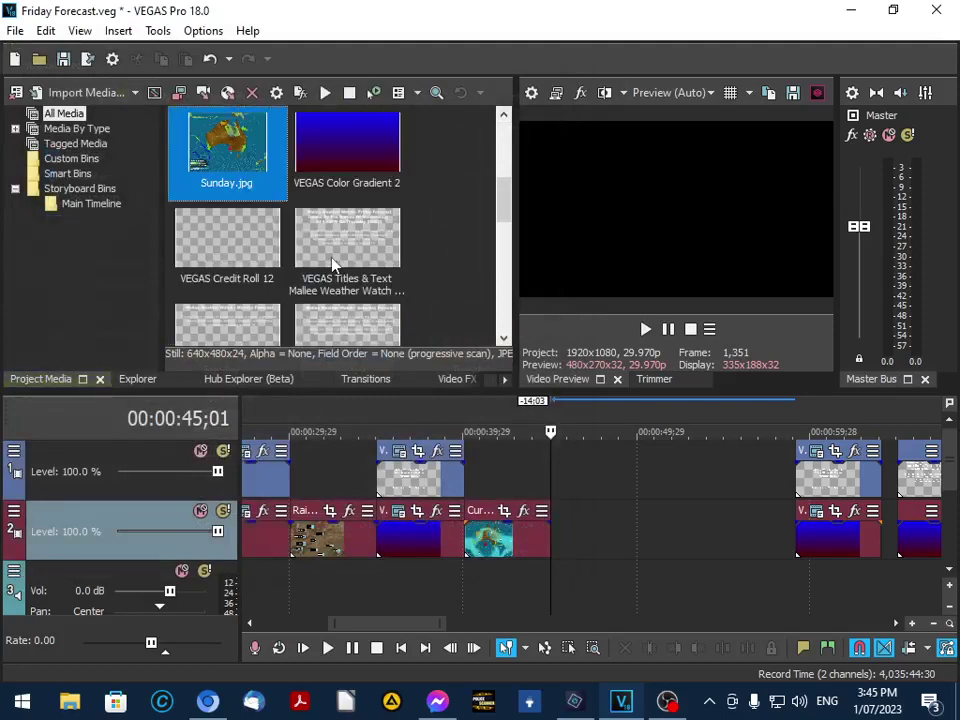
Append the Sunday and Monday maps on track 2 after the Current clip, ending at 55 seconds.
double_click(220, 150)
scroll(250, 188, "up", 5)
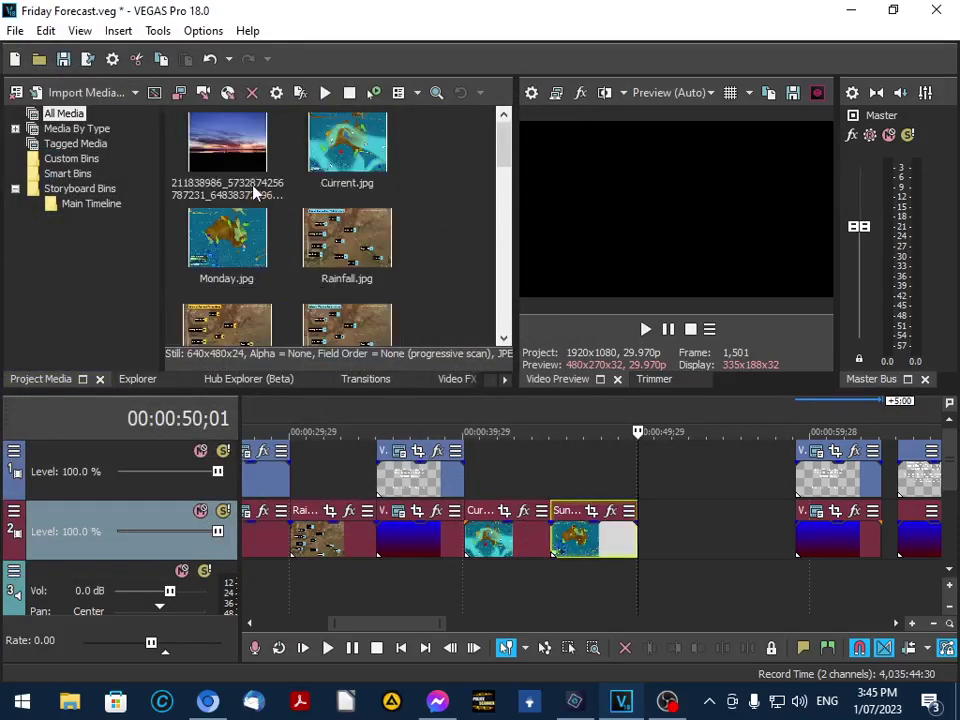
double_click(213, 247)
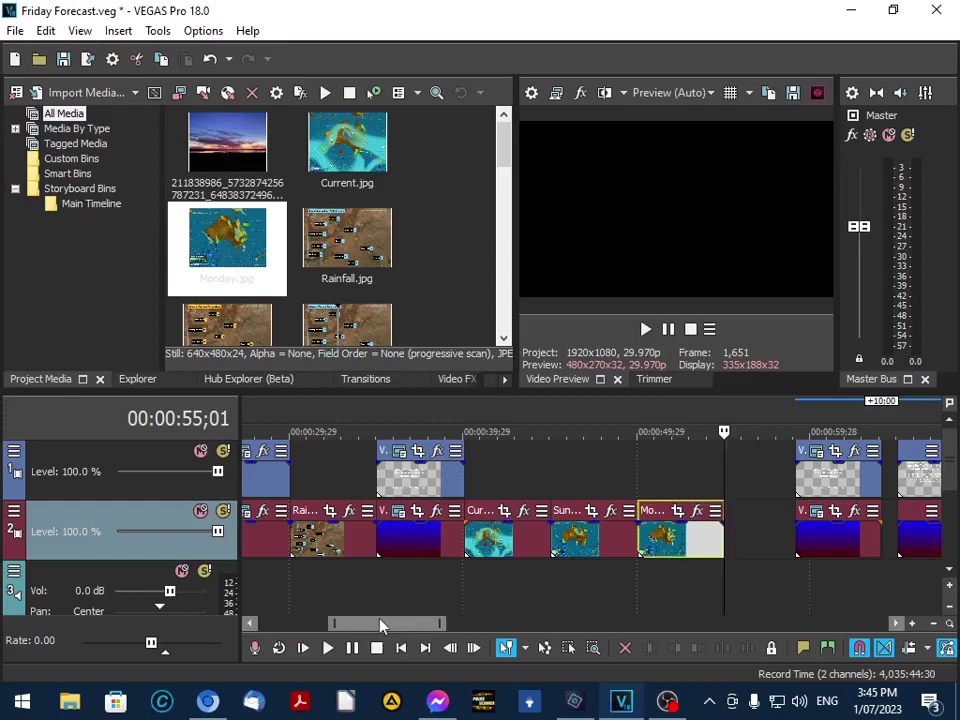
Shift the next two title events and their gradient events about seven seconds later.
left_click_drag(386, 624, 460, 624)
left_click(407, 480)
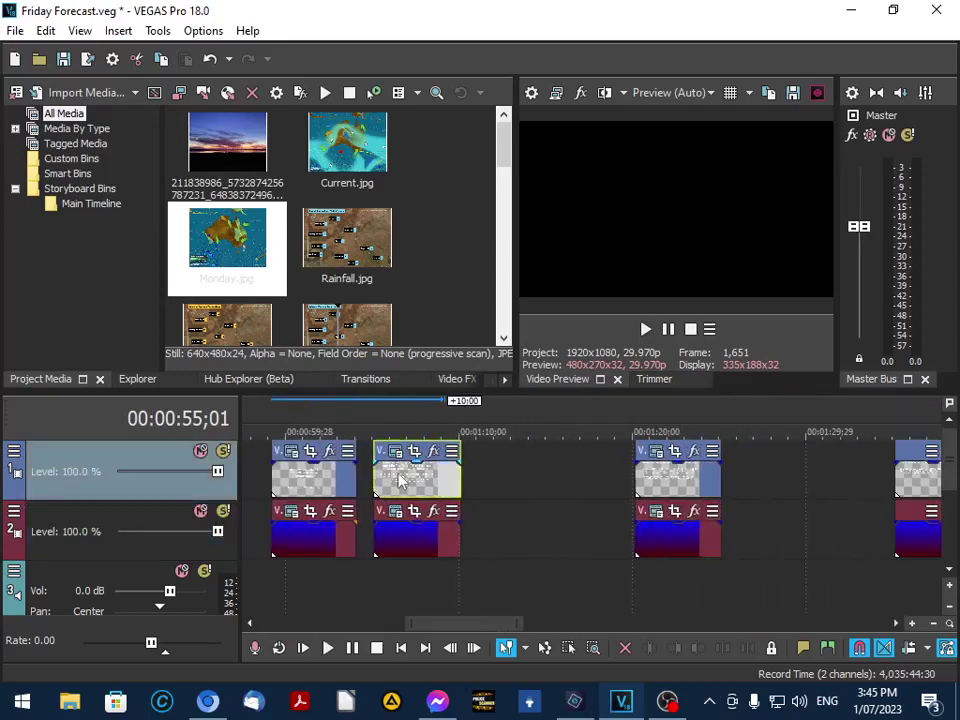
left_click_drag(407, 480, 525, 480)
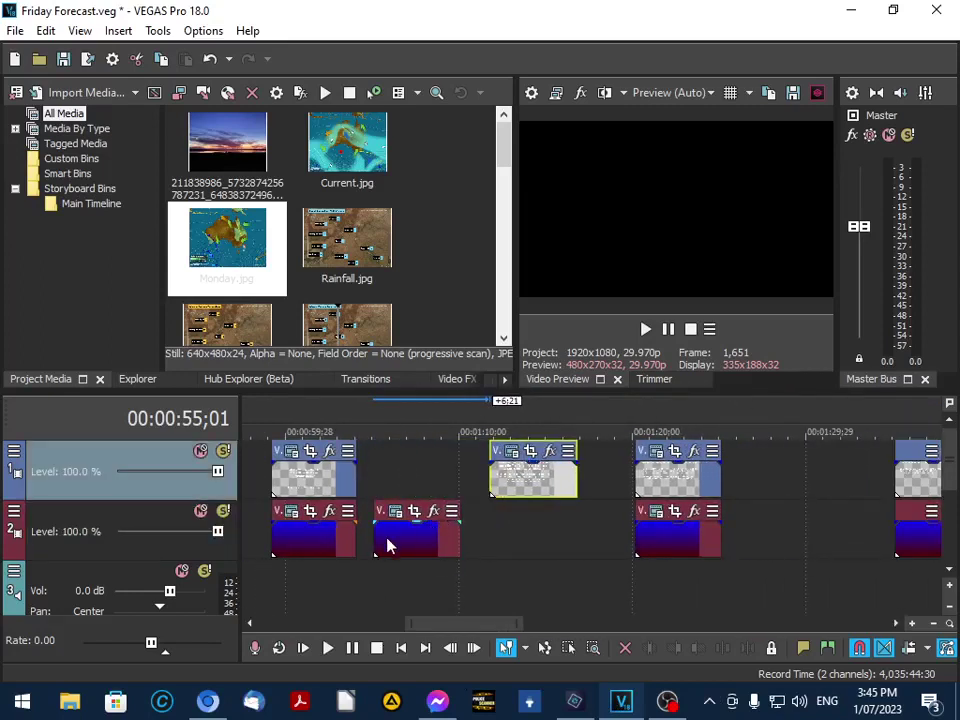
left_click_drag(390, 545, 508, 541)
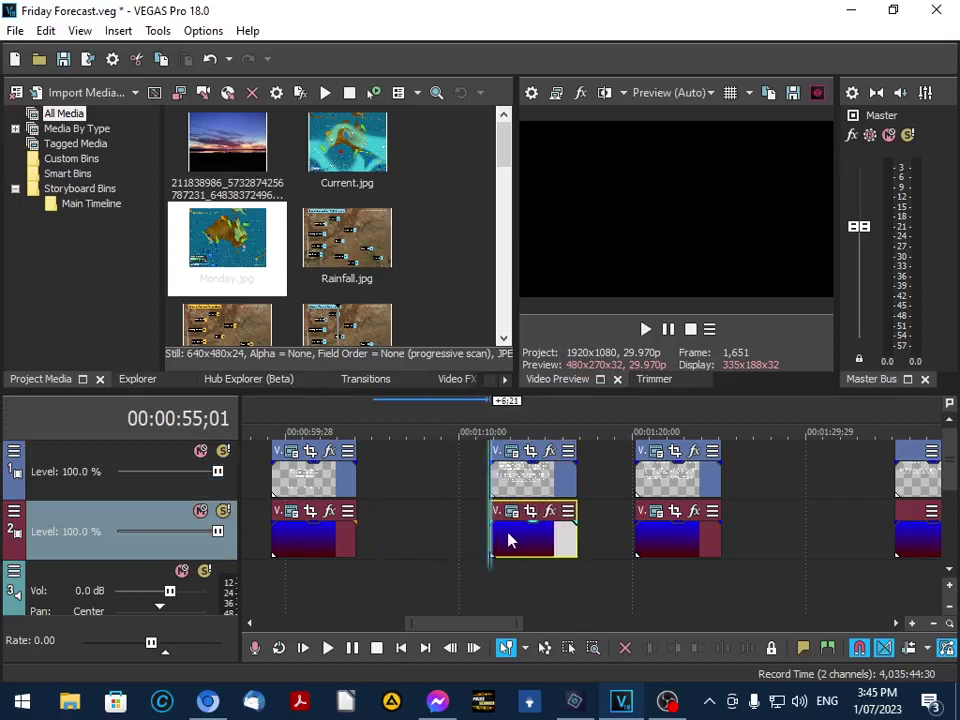
left_click_drag(310, 483, 430, 485)
left_click_drag(310, 543, 428, 540)
left_click_drag(502, 632, 447, 645)
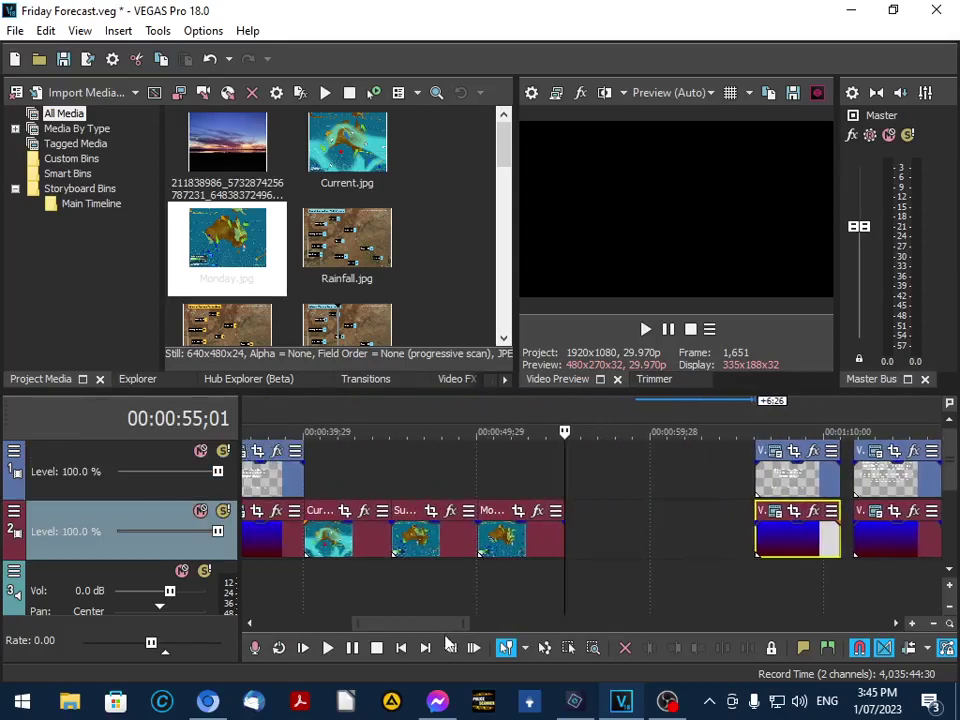
Import Tuesday.jpg and add it on track 2 right after the Monday map.
left_click(14, 30)
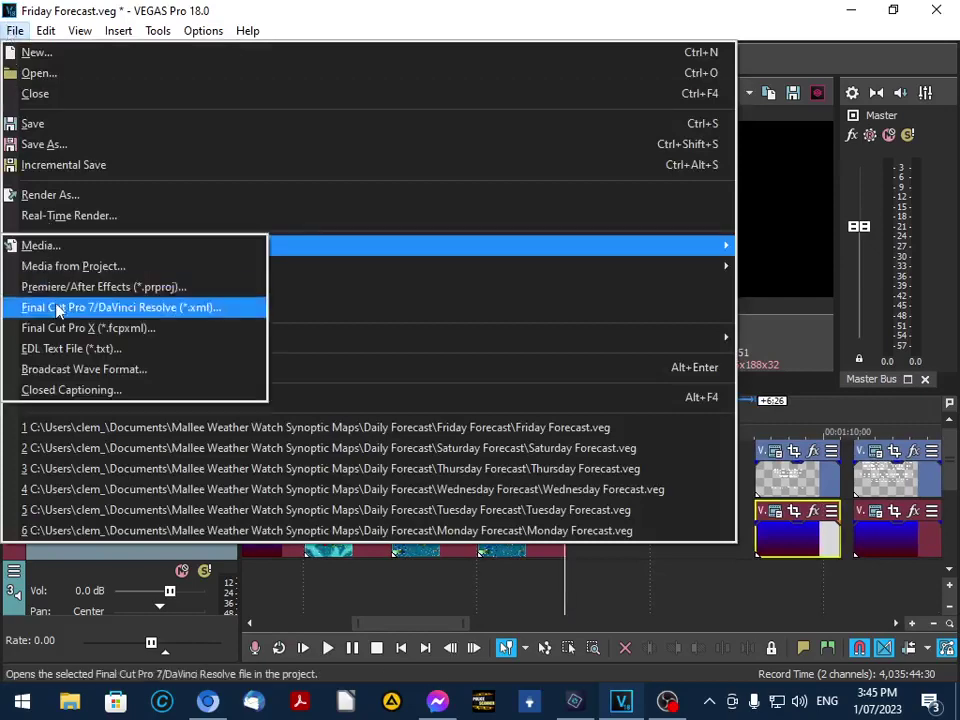
left_click(45, 246)
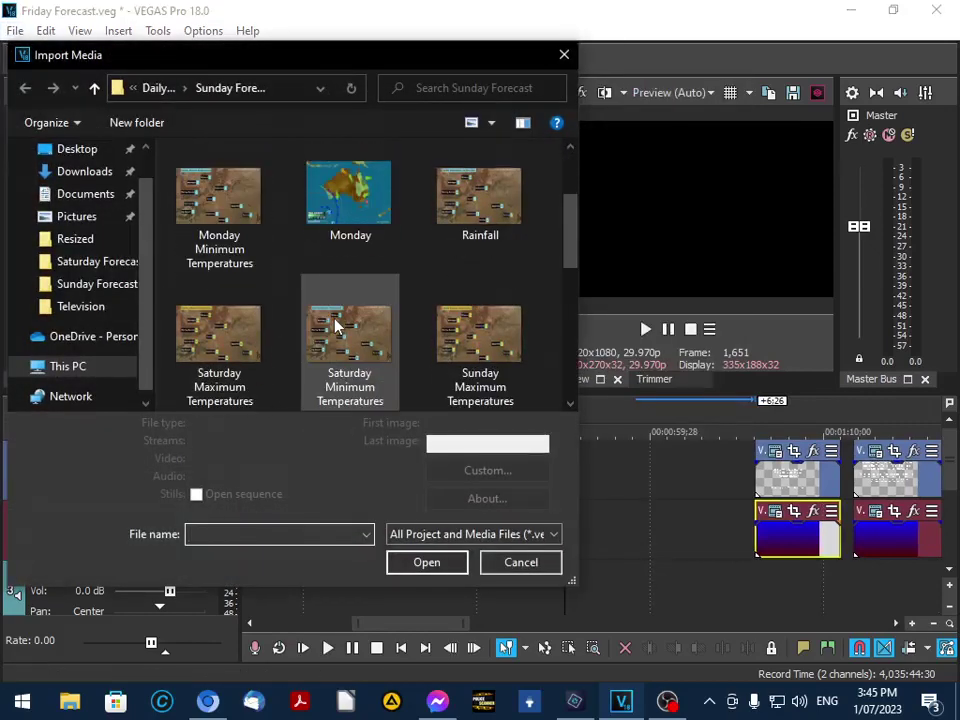
scroll(335, 325, "down", 2)
left_click(329, 348)
double_click(329, 348)
scroll(305, 246, "down", 3)
scroll(305, 246, "up", 1)
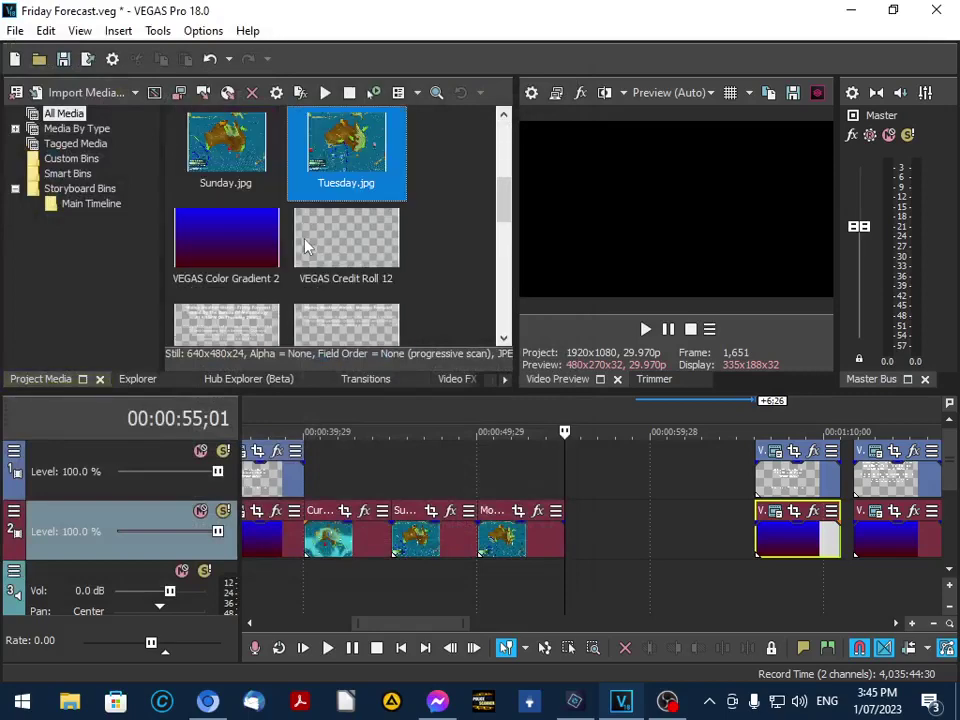
double_click(345, 173)
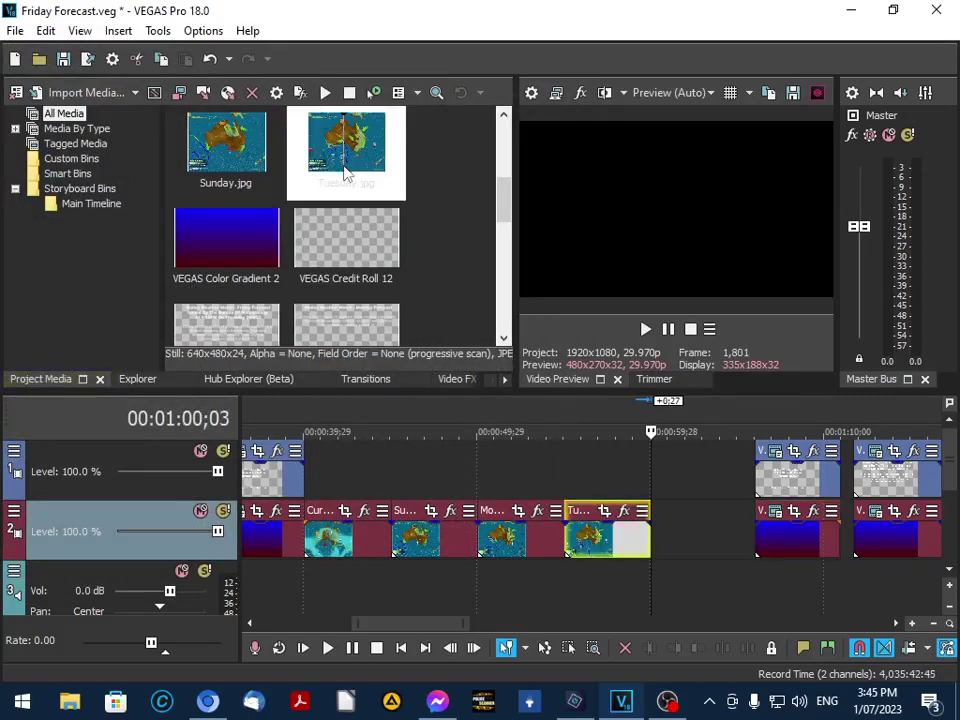
Import Wednesday.jpg from the Sunday Forecast folder.
left_click(15, 30)
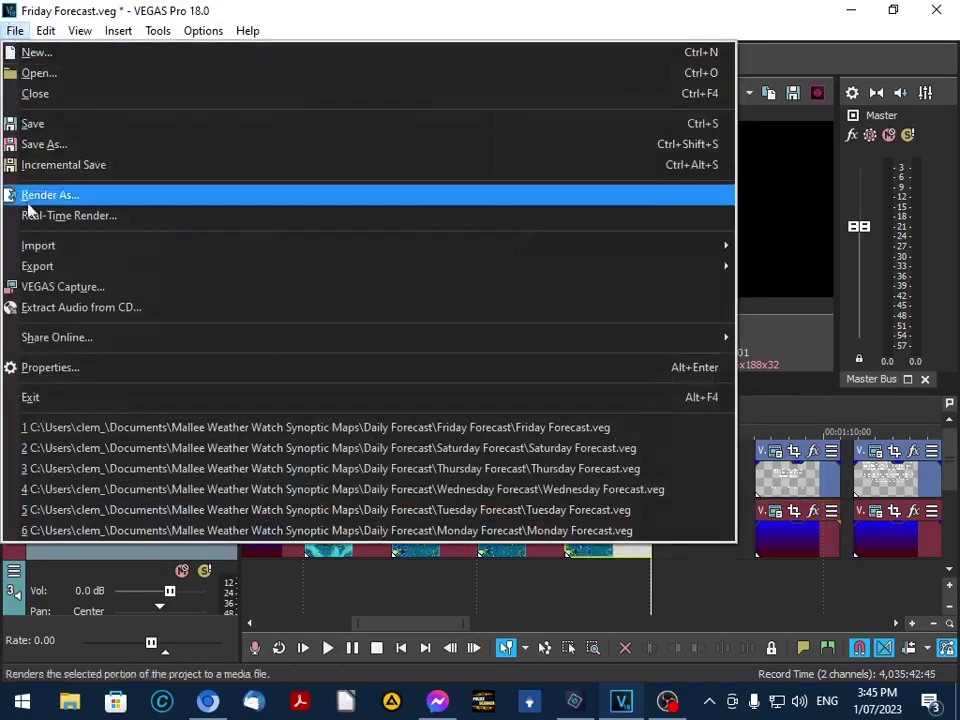
left_click(40, 246)
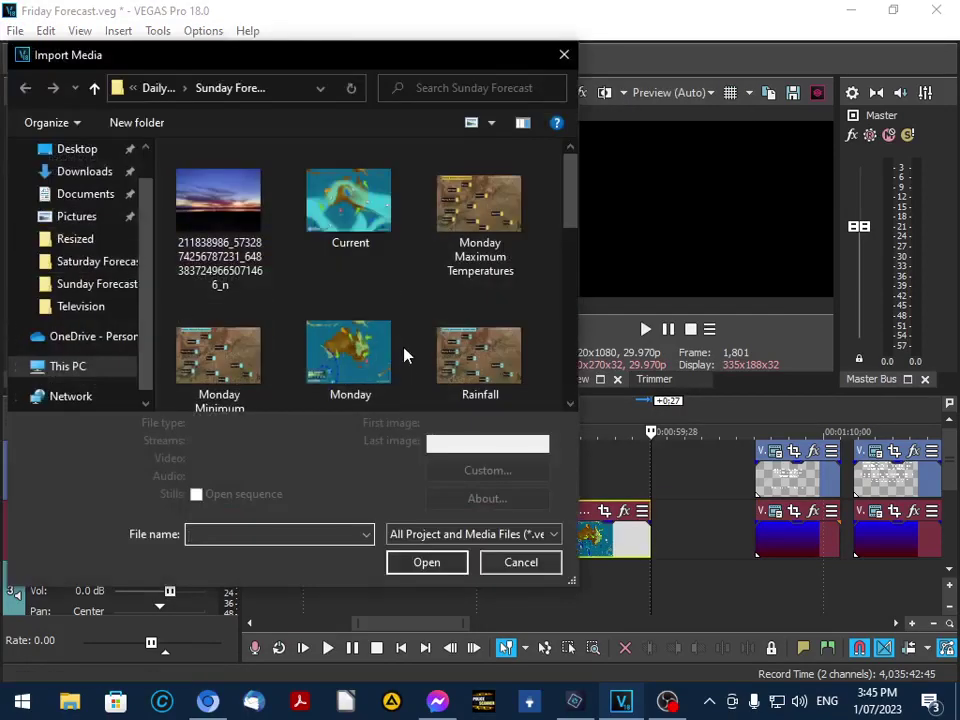
scroll(403, 354, "down", 6)
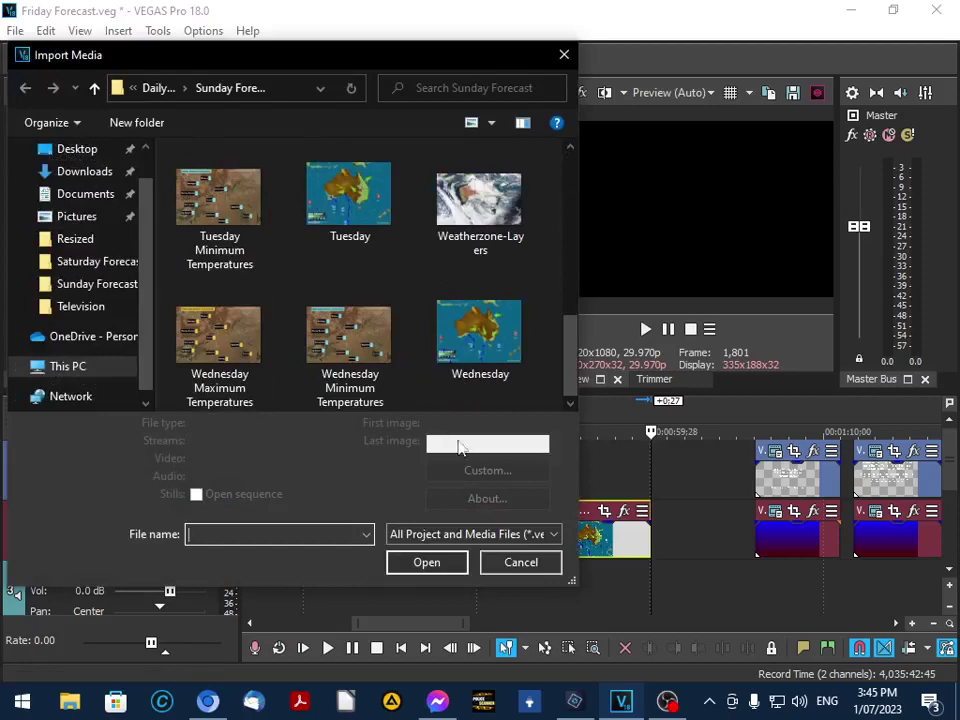
double_click(497, 349)
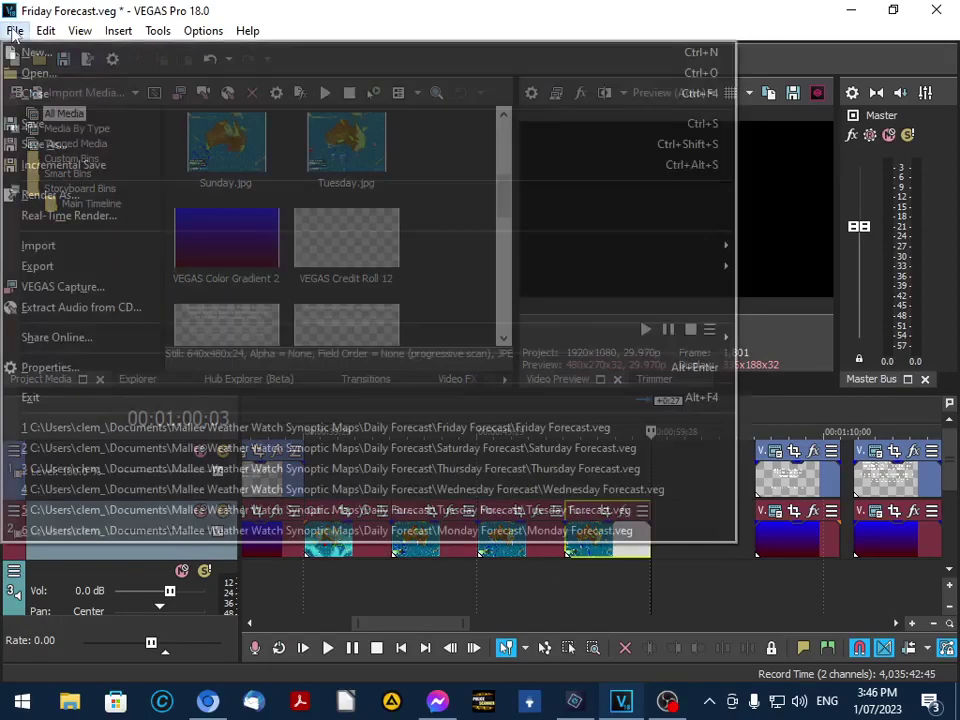
Insert Wednesday.jpg at the timeline point just before the title card.
left_click(15, 30)
mouse_move(40, 266)
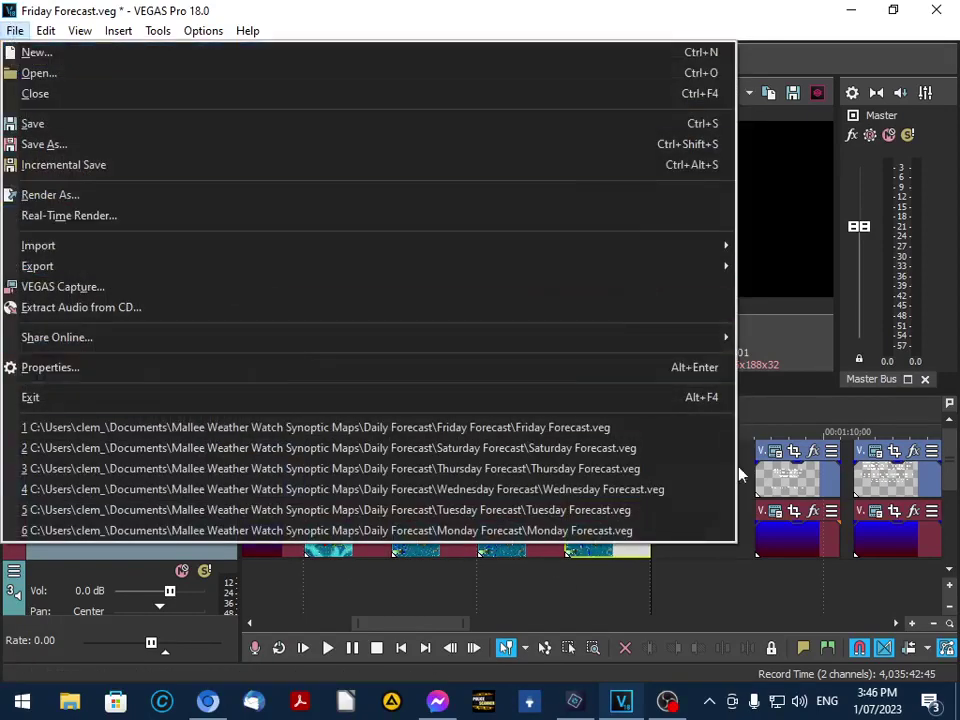
left_click(745, 596)
scroll(230, 220, "down", 5)
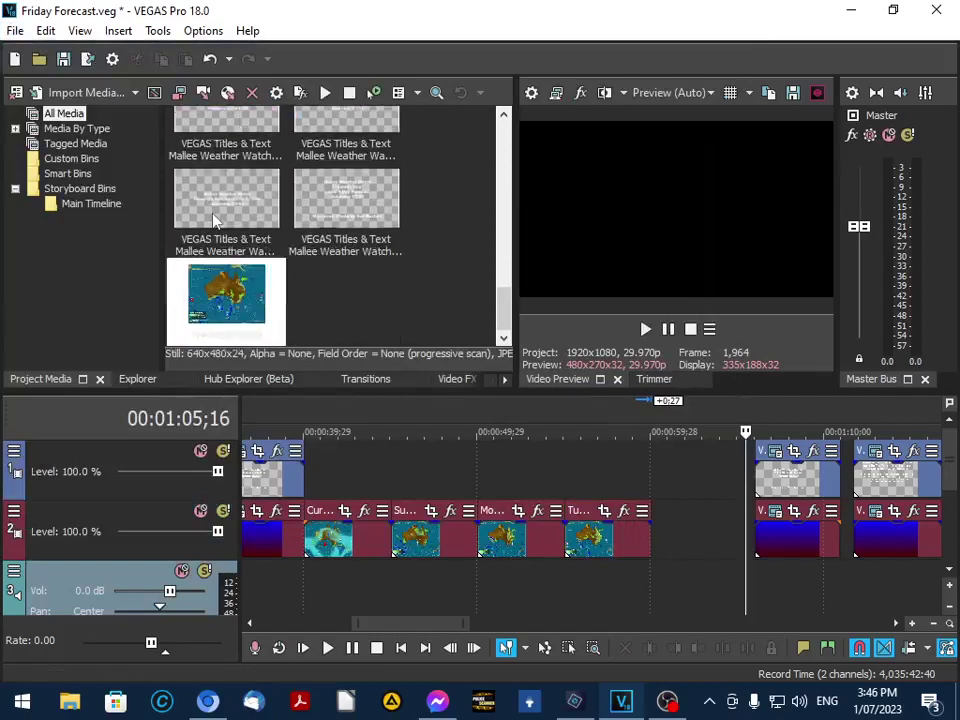
double_click(220, 300)
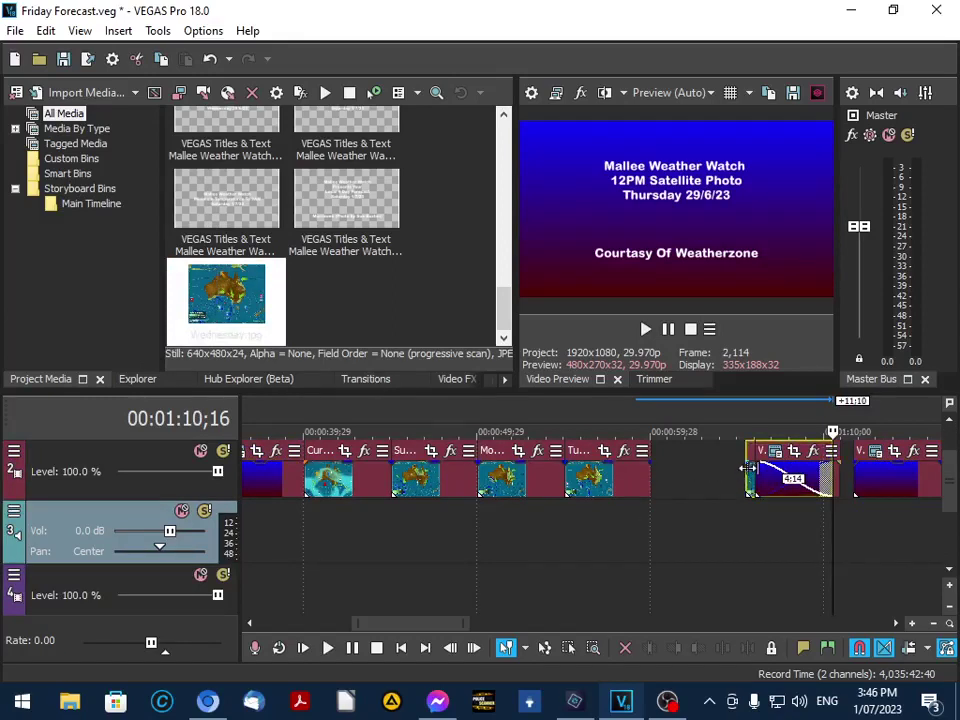
Extend the Wednesday event's start left so it follows Tuesday's map without a gap.
left_click(790, 482)
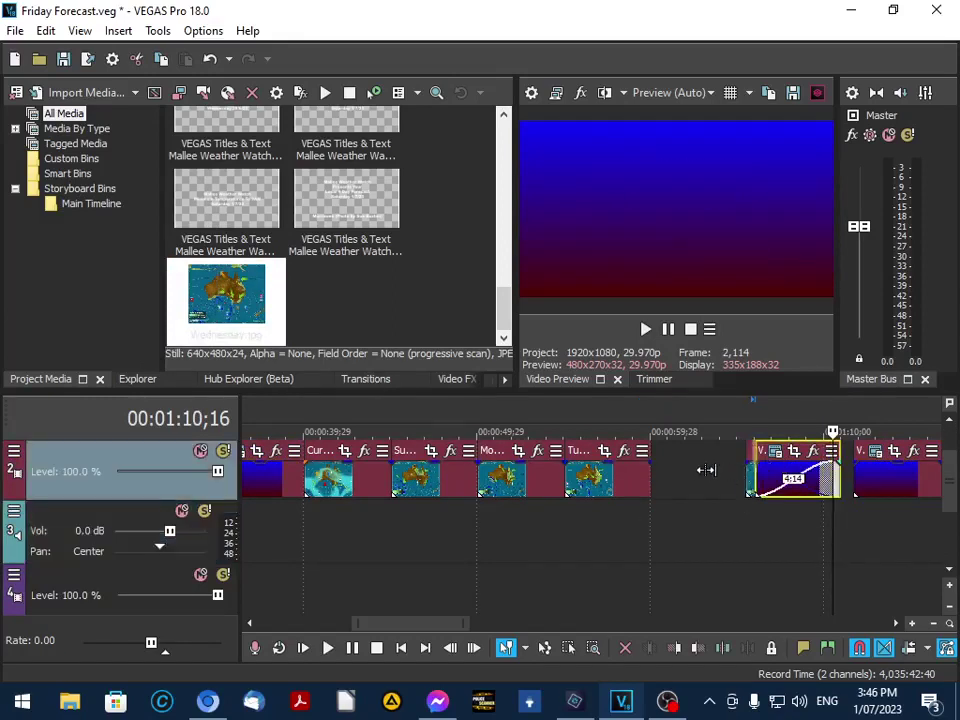
left_click_drag(790, 484, 776, 554)
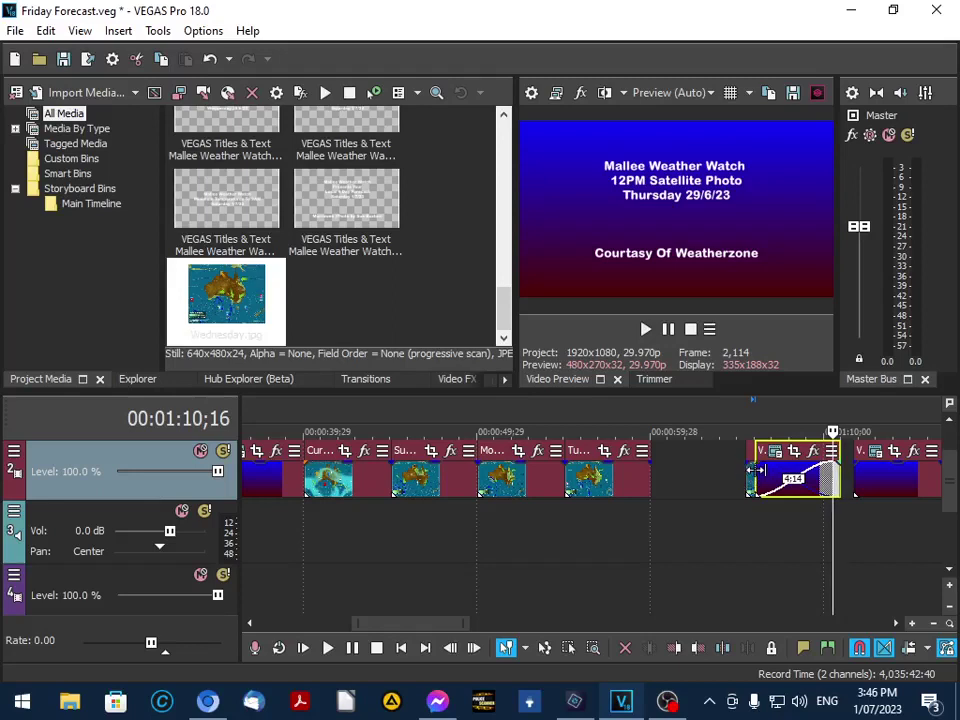
left_click_drag(750, 470, 663, 467)
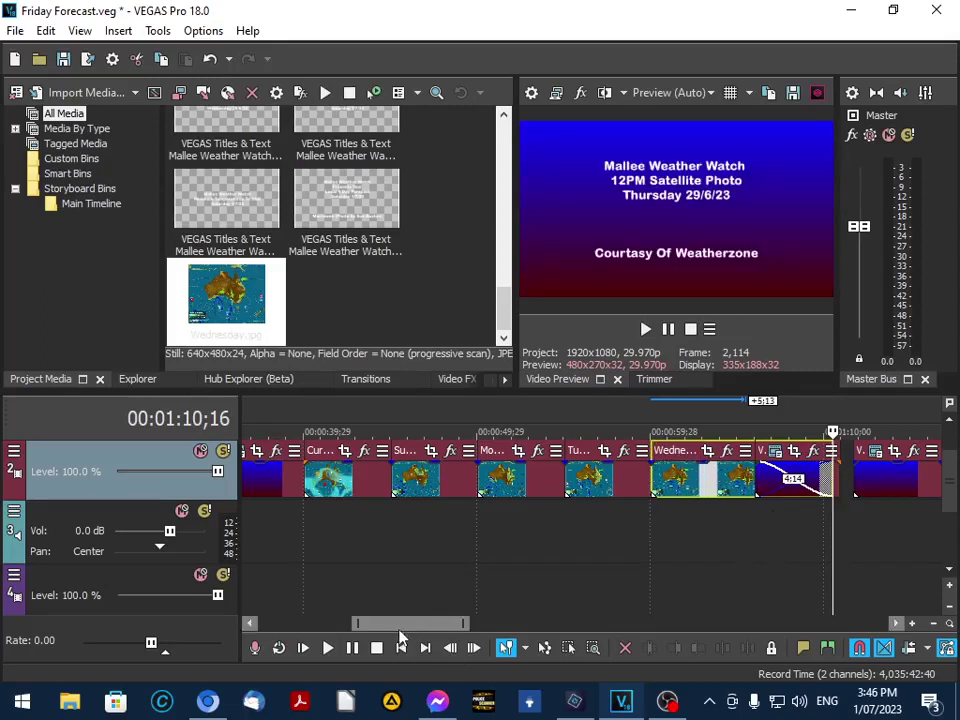
Move the three following title cards and their gradient backgrounds further right.
left_click_drag(399, 631, 487, 610)
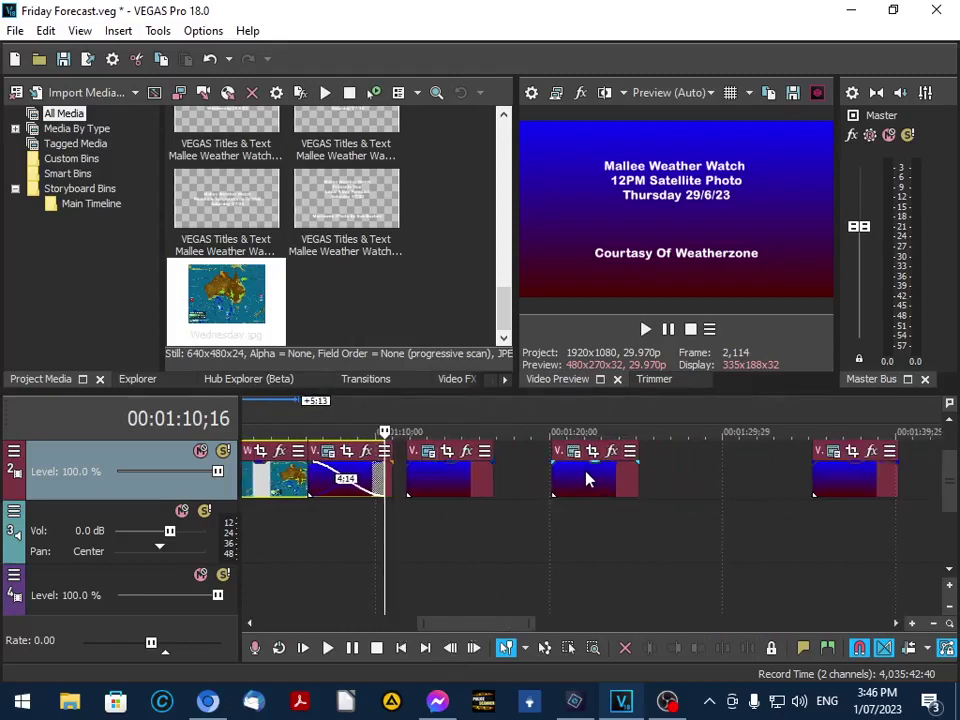
left_click_drag(587, 480, 688, 480)
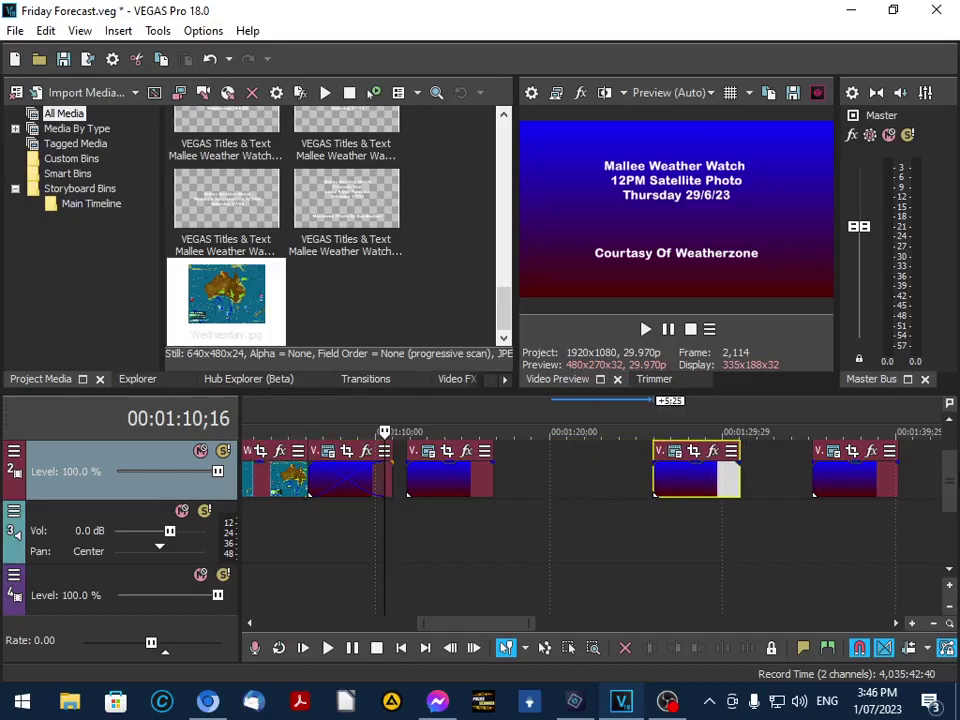
scroll(949, 484, "up", 1)
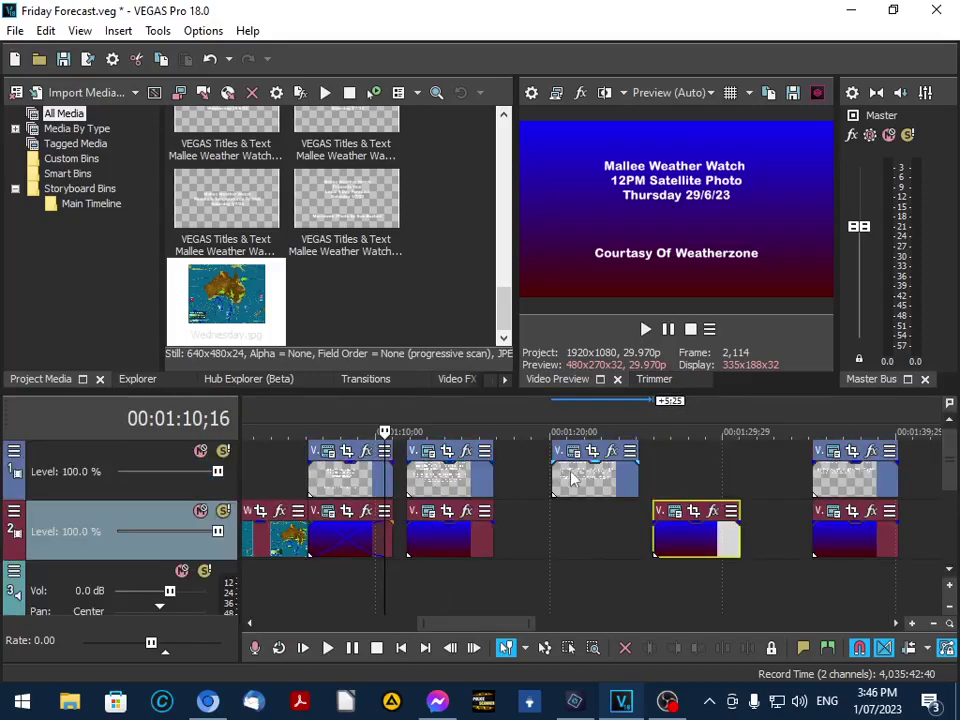
left_click_drag(575, 480, 677, 480)
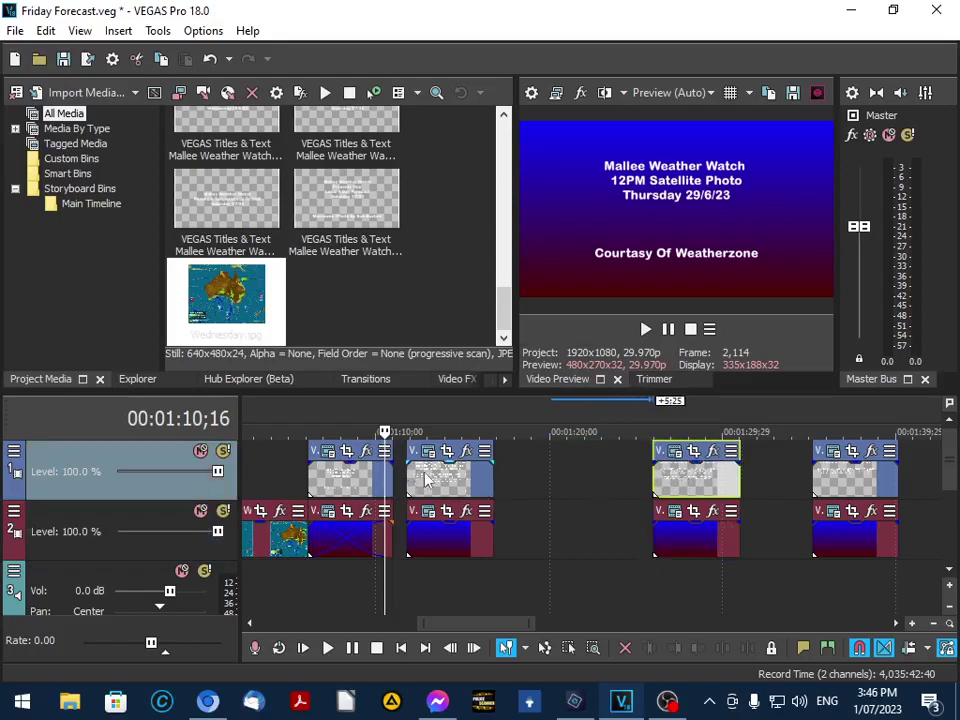
left_click_drag(420, 483, 571, 483)
left_click_drag(446, 549, 594, 537)
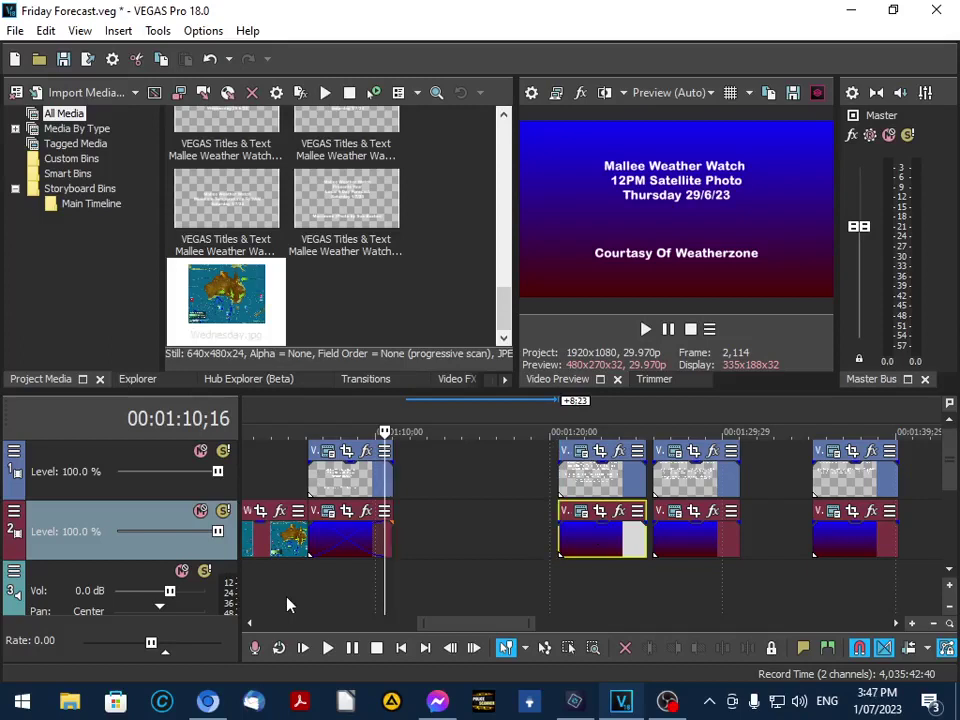
left_click(324, 477)
left_click_drag(324, 477, 423, 477)
left_click_drag(333, 547, 449, 550)
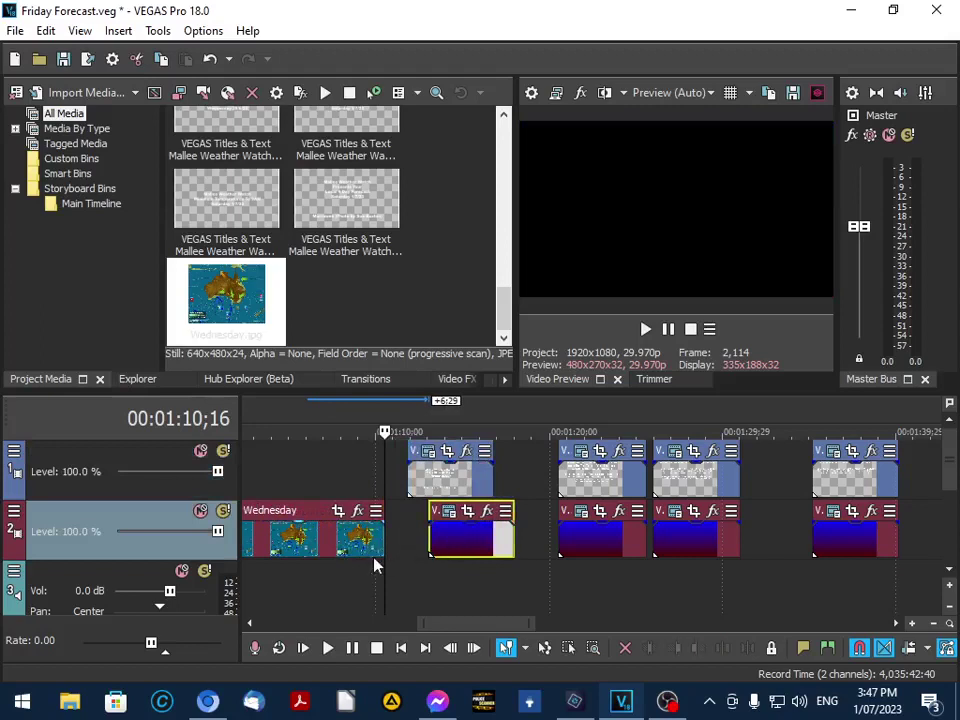
Step the playhead through the Wednesday map to exactly 01:05;00.
left_click(383, 445)
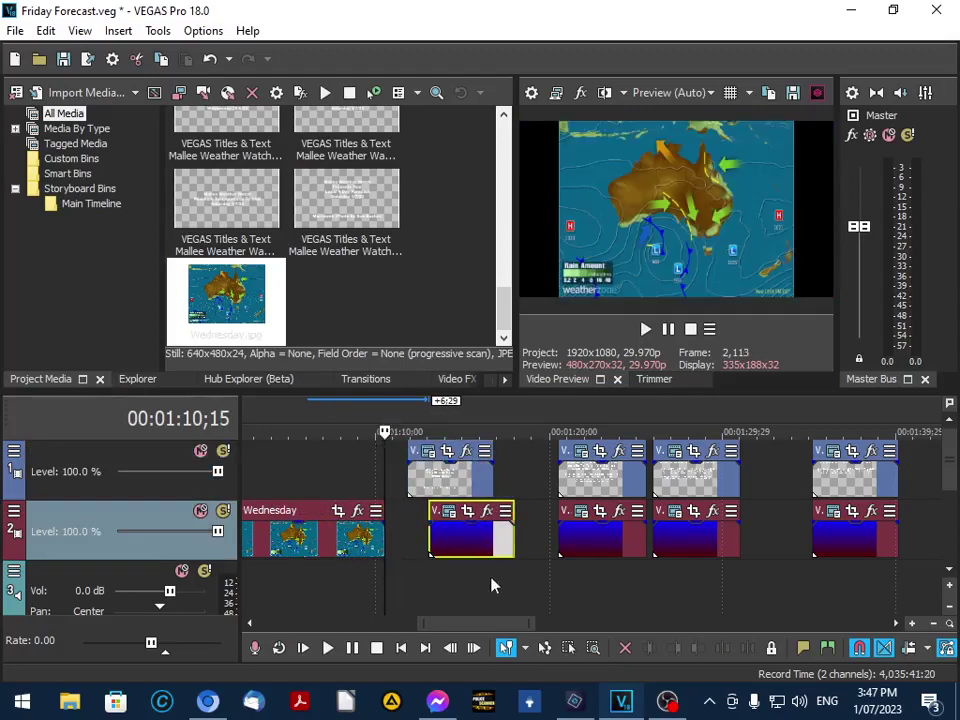
left_click_drag(497, 634, 463, 635)
left_click(408, 437)
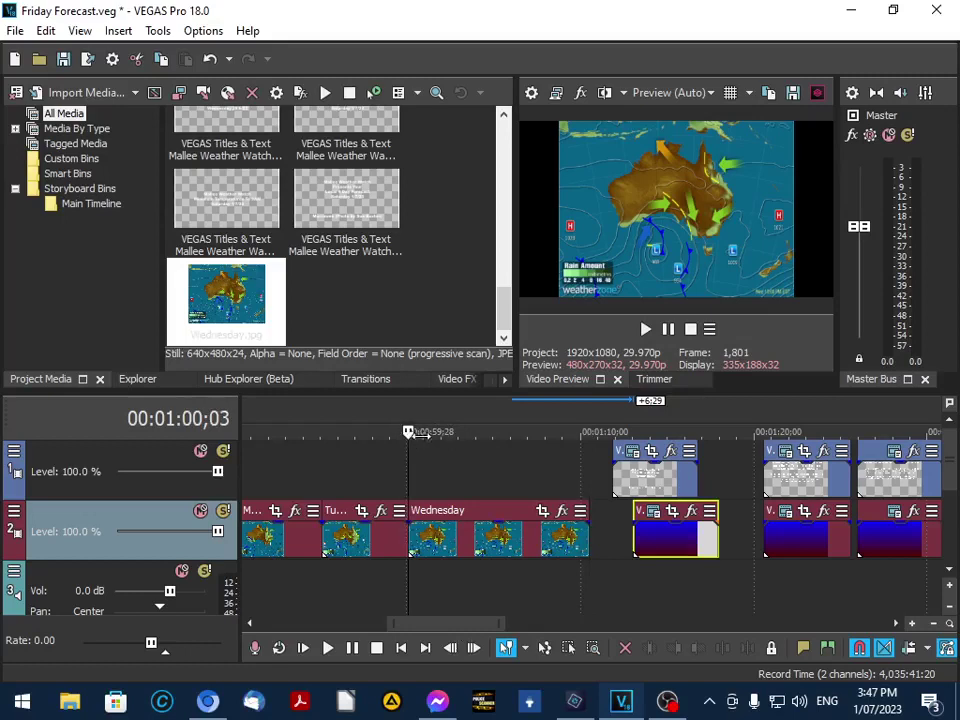
left_click(469, 437)
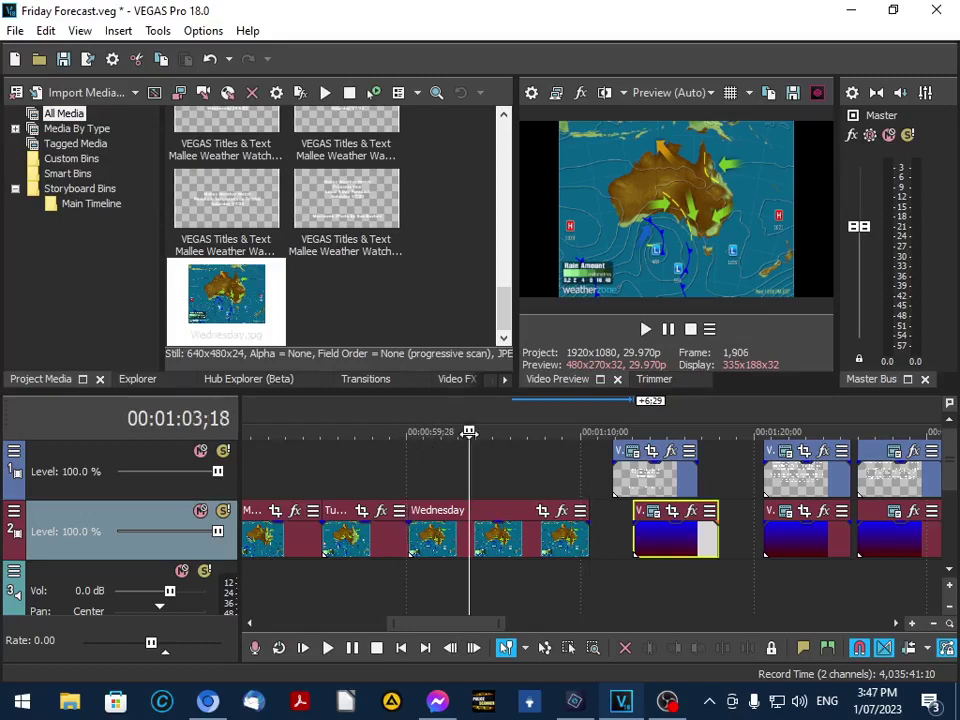
left_click_drag(469, 432, 474, 432)
key("Right")
key("Right")
key("Right")
key("Right")
key("Right")
key("Right")
key("Right")
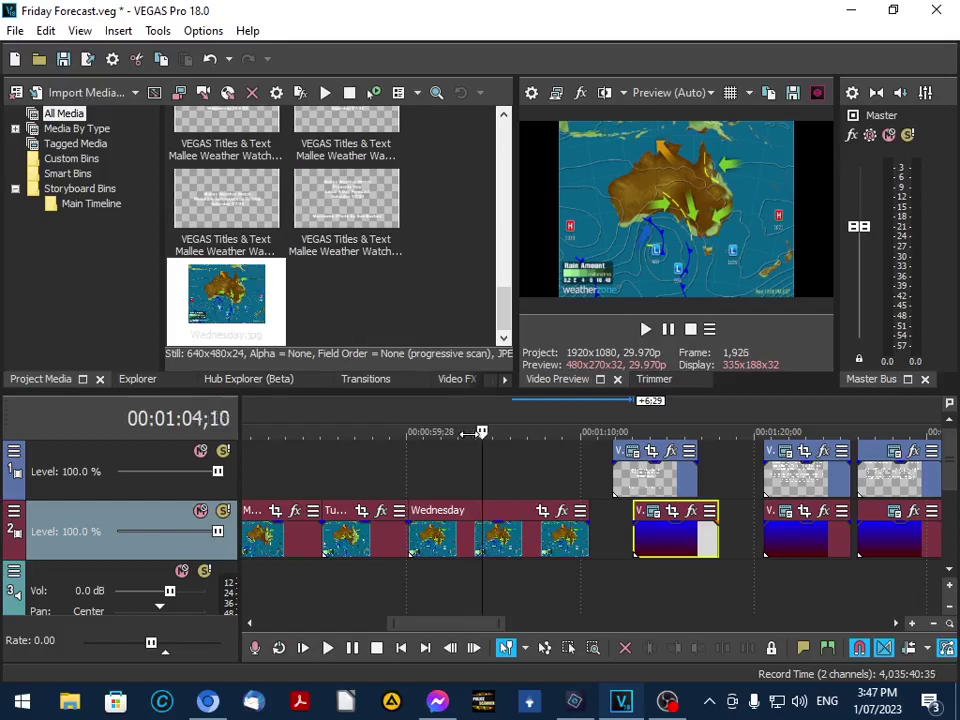
key("Right")
key("Right")
key("Right")
key("Right")
key("Right")
key("Right")
key("Right")
key("Right")
key("Right")
key("Right")
key("Right")
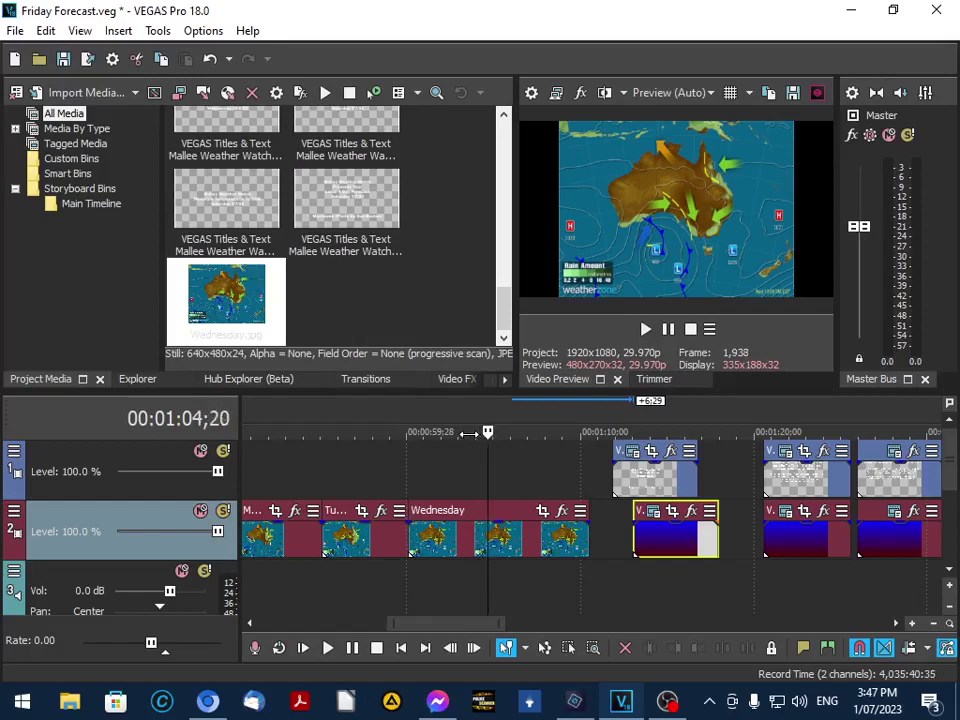
key("Right")
key("Right")
key("Right")
key("Right")
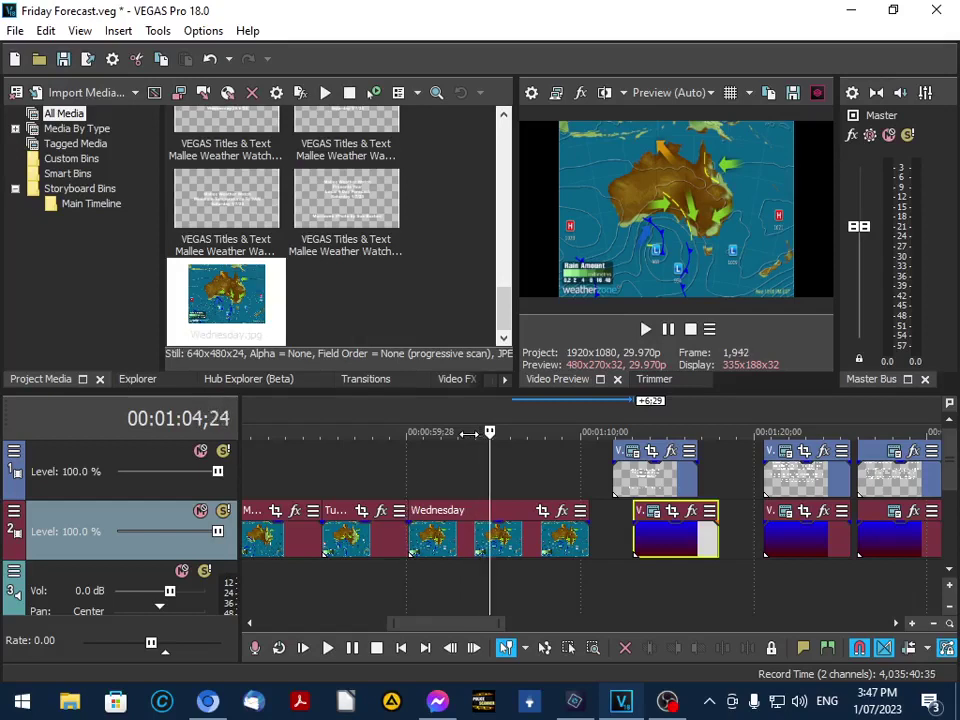
key("Right")
key("Right")
key("Right")
key("Right")
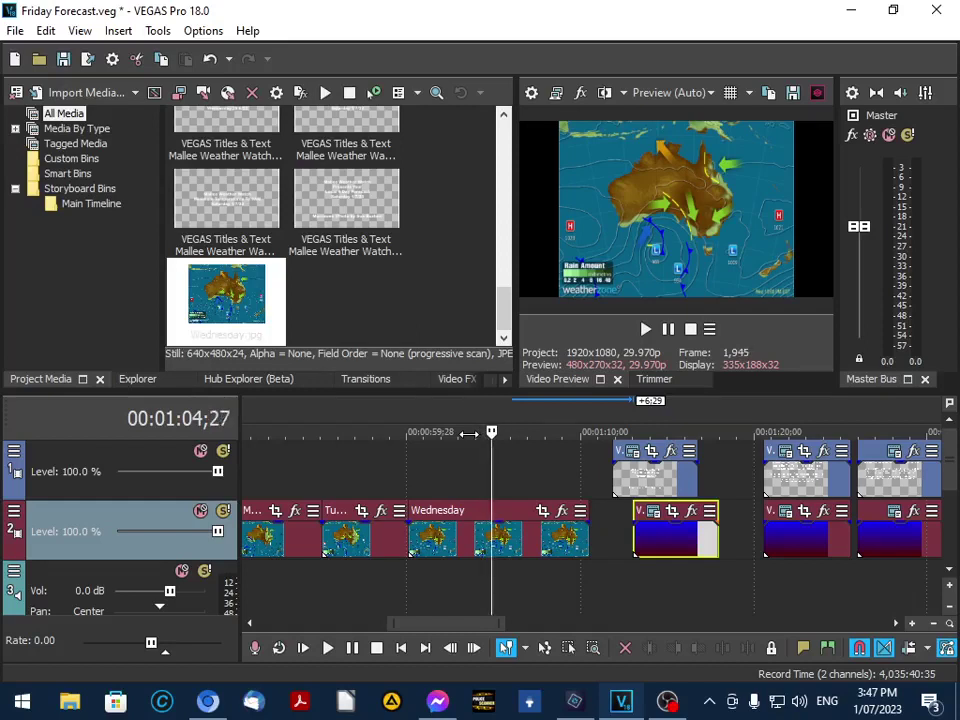
key("Right")
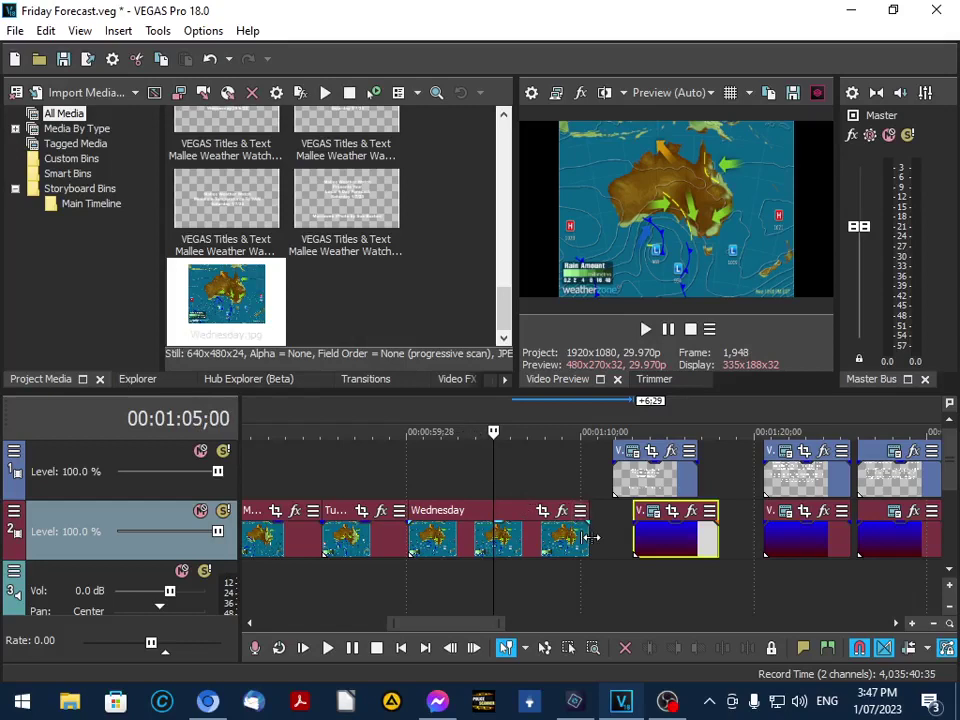
Trim Wednesday to end at 01:05;00 and snap the gradient and Satellite Photo title there.
left_click_drag(588, 536, 493, 535)
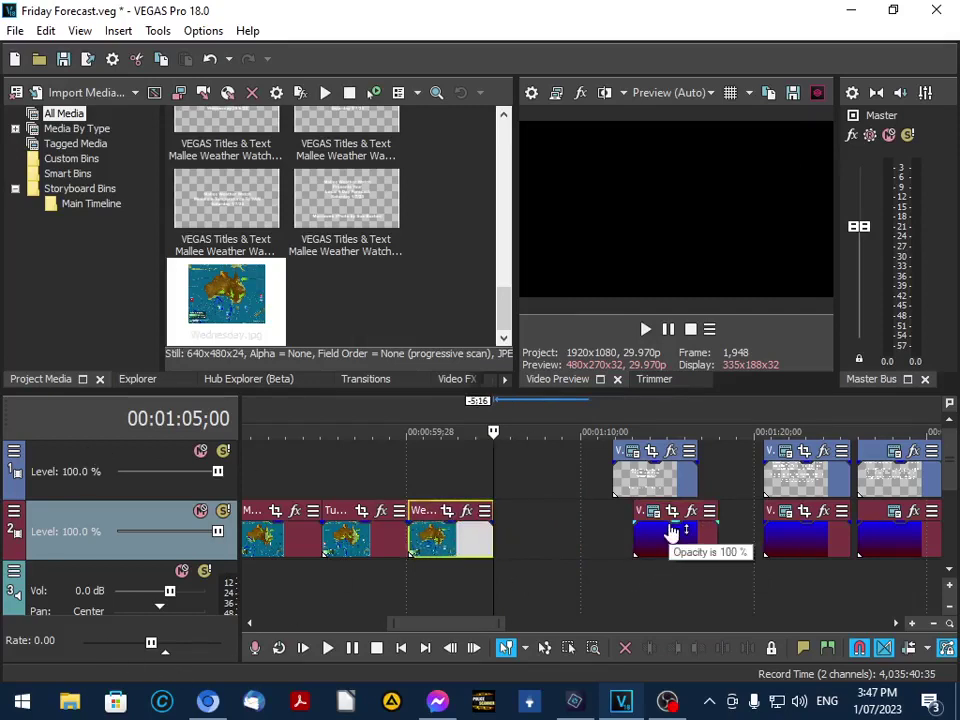
key("Left")
key("Right")
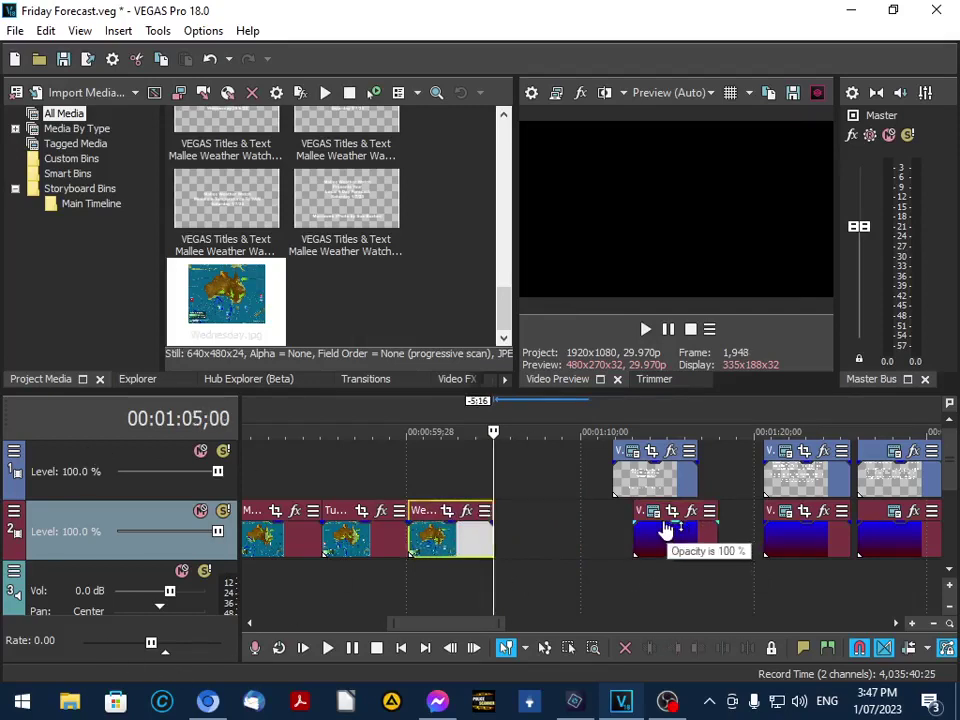
left_click_drag(658, 544, 515, 537)
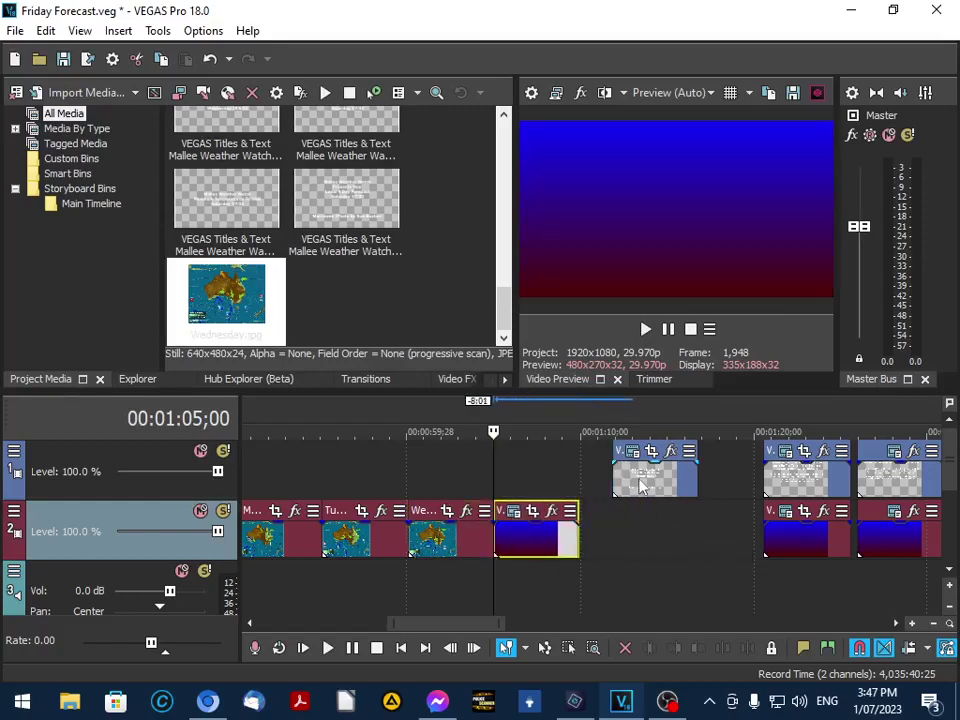
left_click_drag(641, 487, 517, 475)
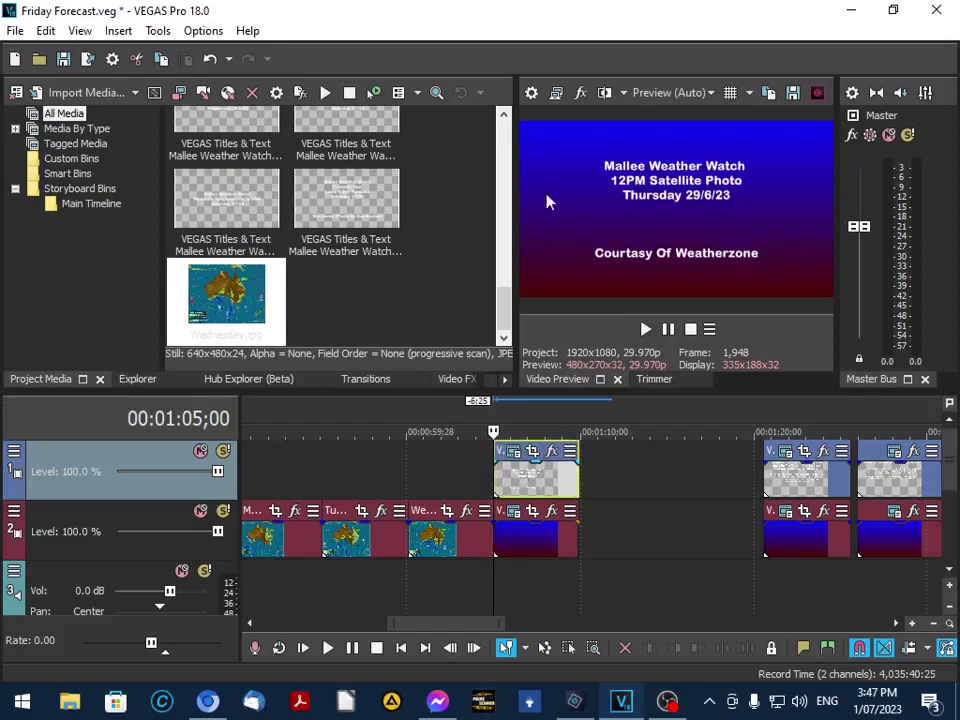
Change the satellite title's date from Thursday 29/6/23 to Saturday 1/7/23.
left_click(510, 455)
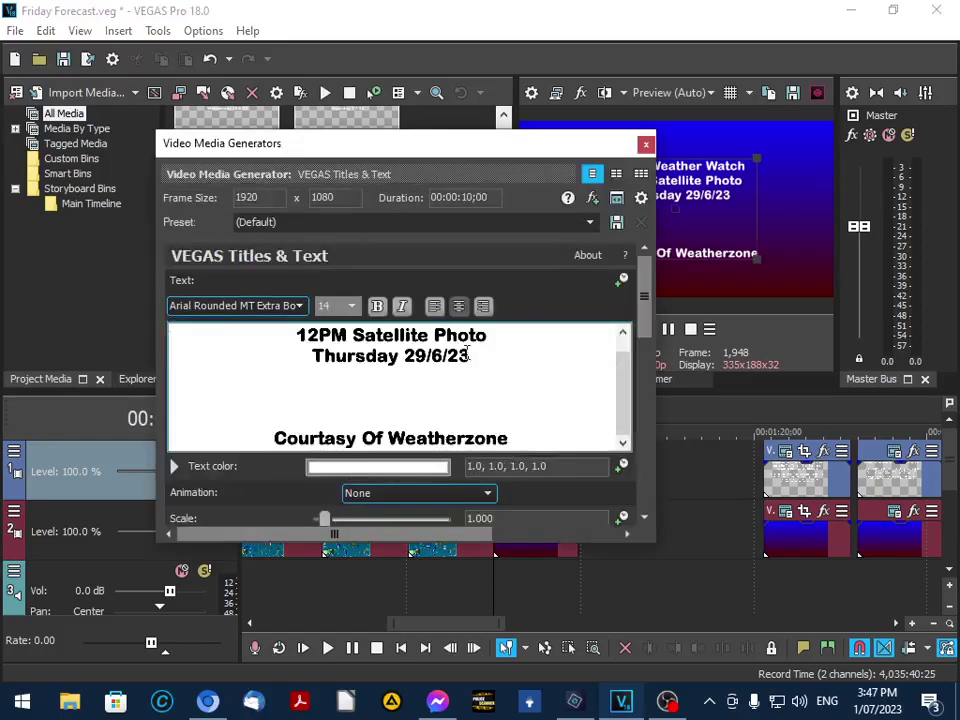
left_click_drag(470, 357, 349, 360)
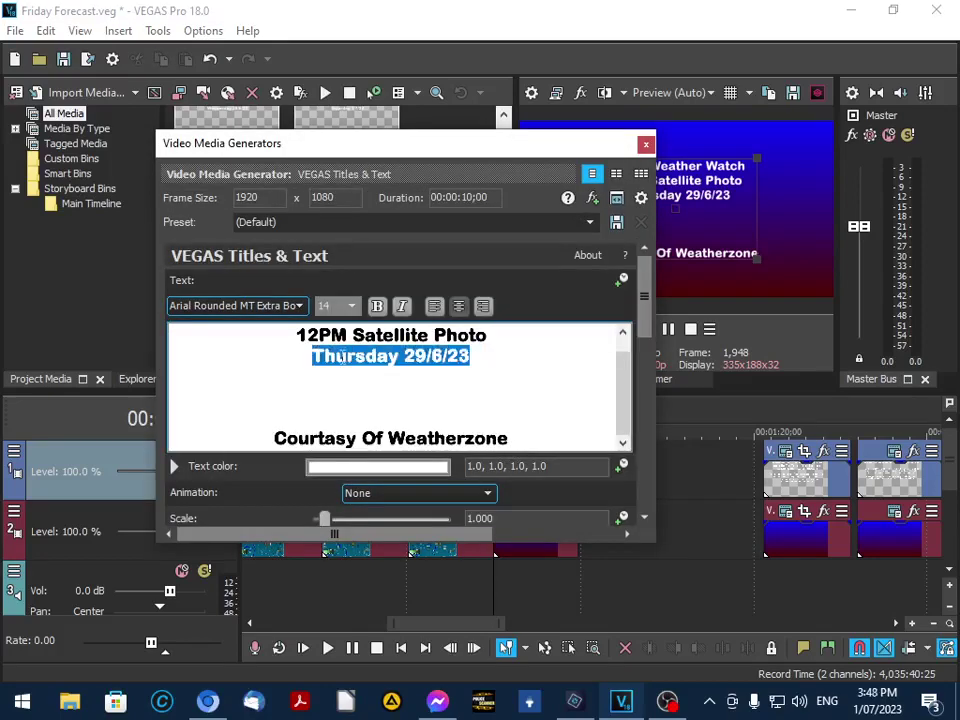
type("Sa")
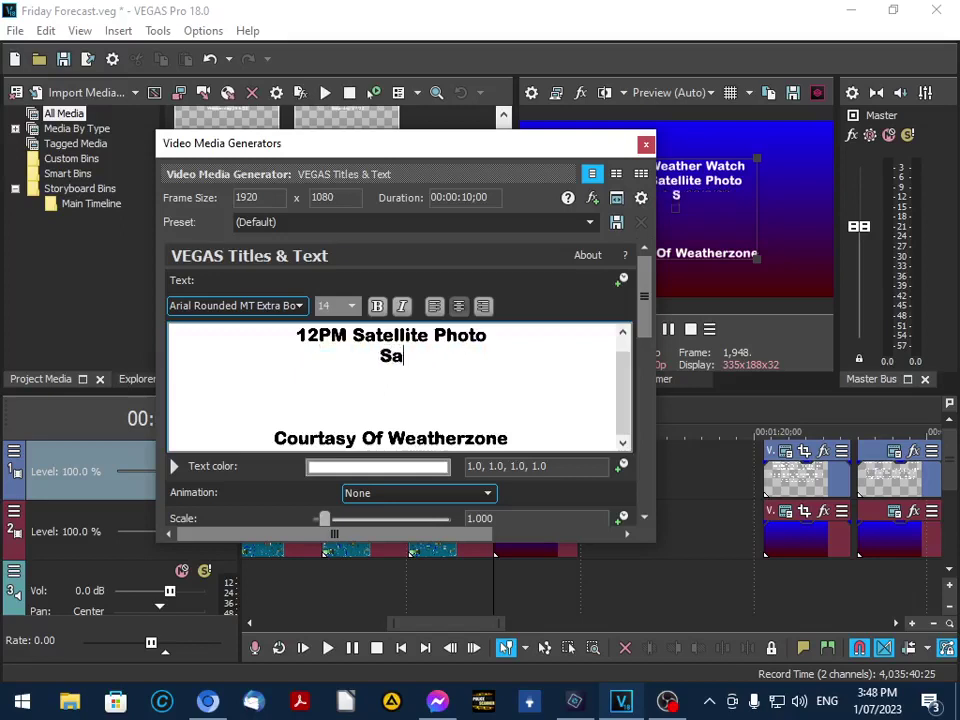
type("turday 1/7/23")
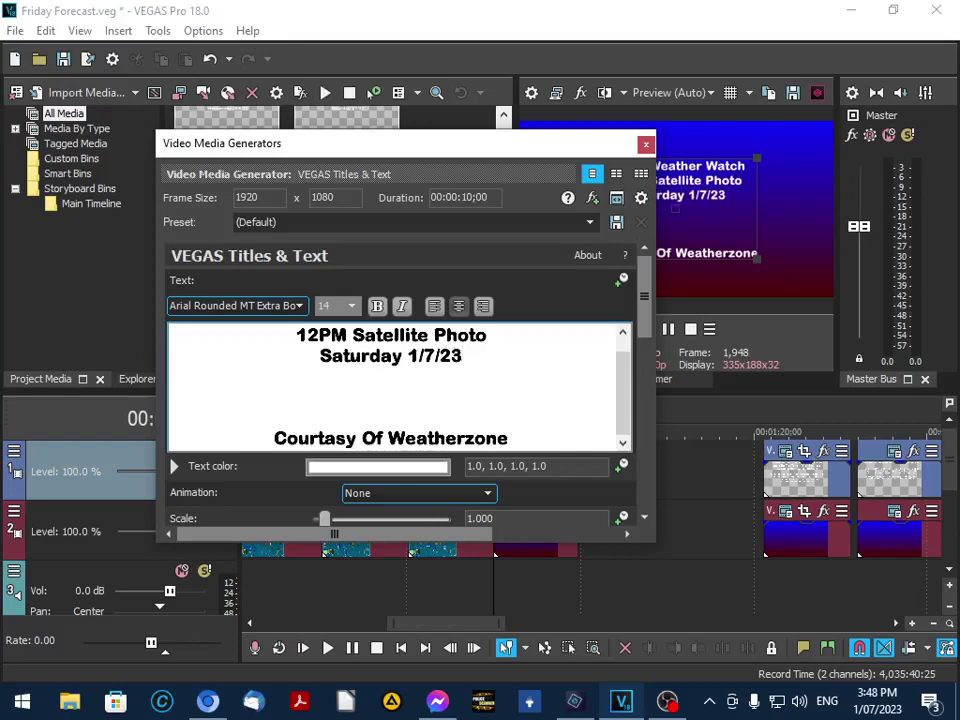
left_click(646, 147)
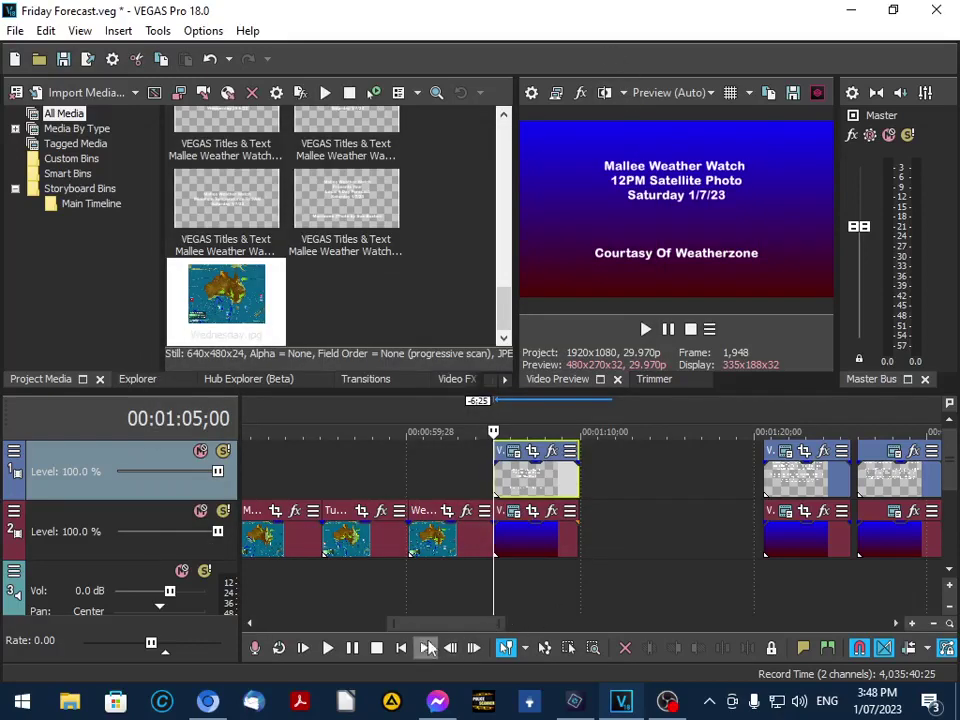
Redate the 3PM Synoptic Situation title to Saturday 1/7/23.
left_click_drag(435, 626, 381, 628)
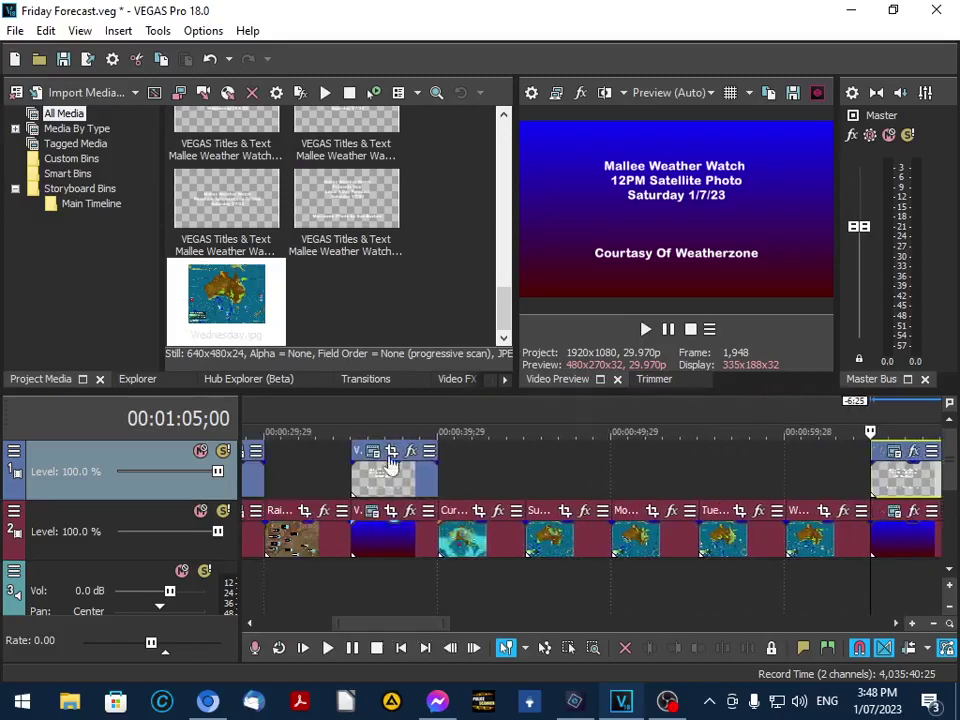
left_click(377, 437)
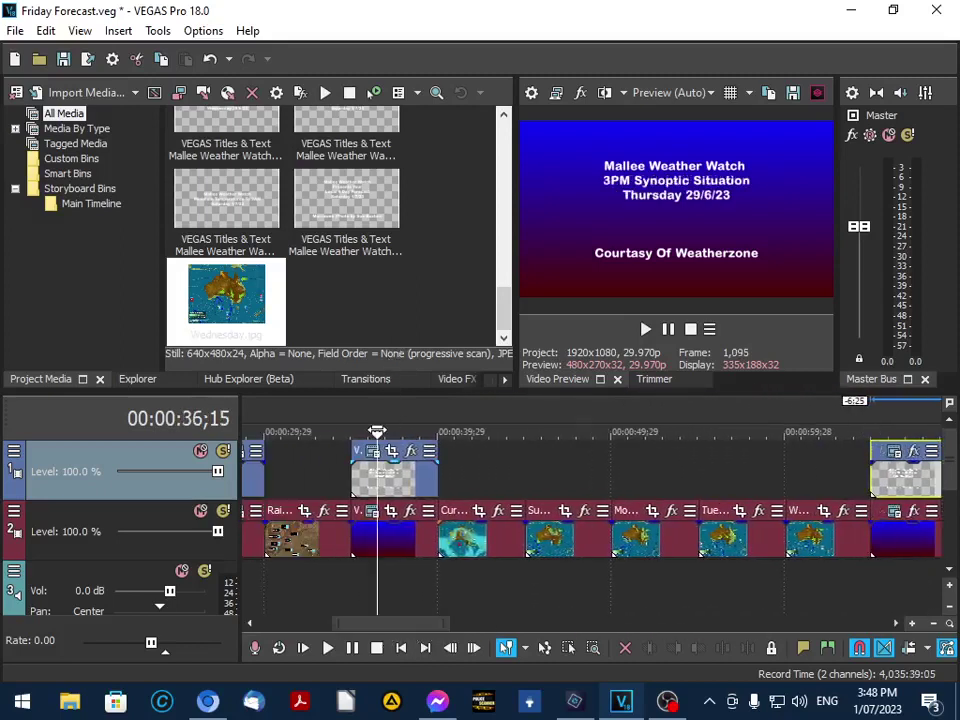
left_click(371, 451)
left_click_drag(469, 360, 369, 358)
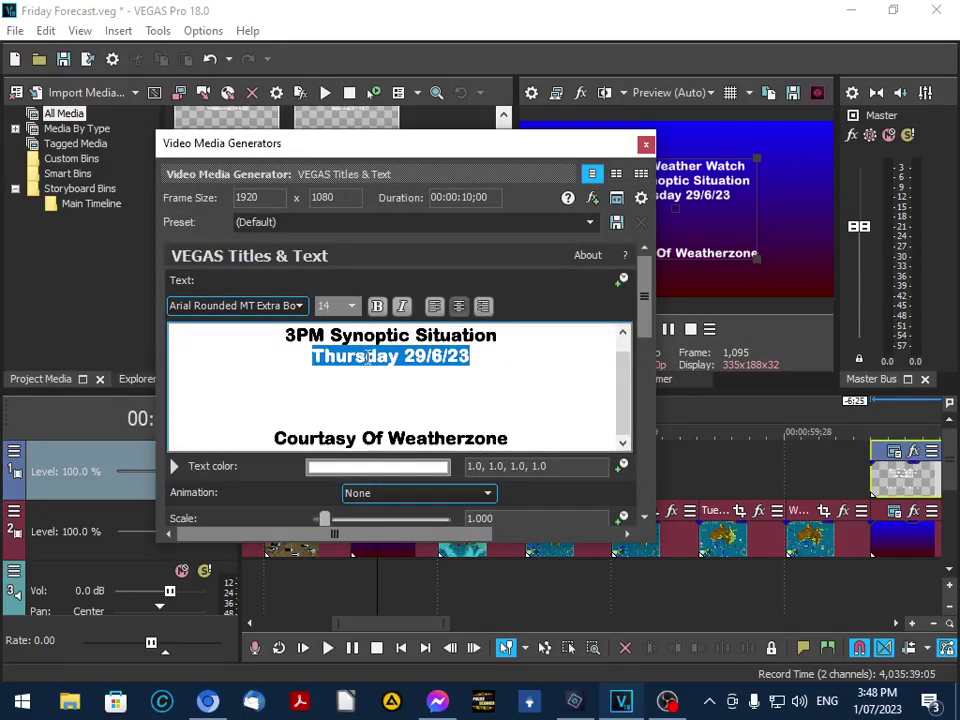
type("Saturd")
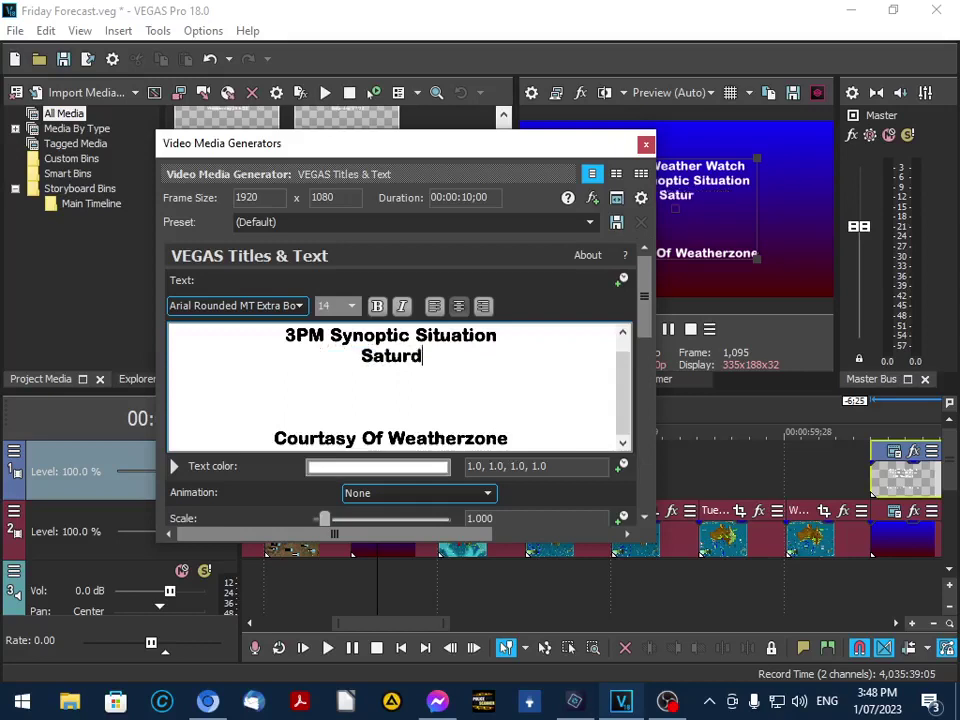
type("ay 1/7/23")
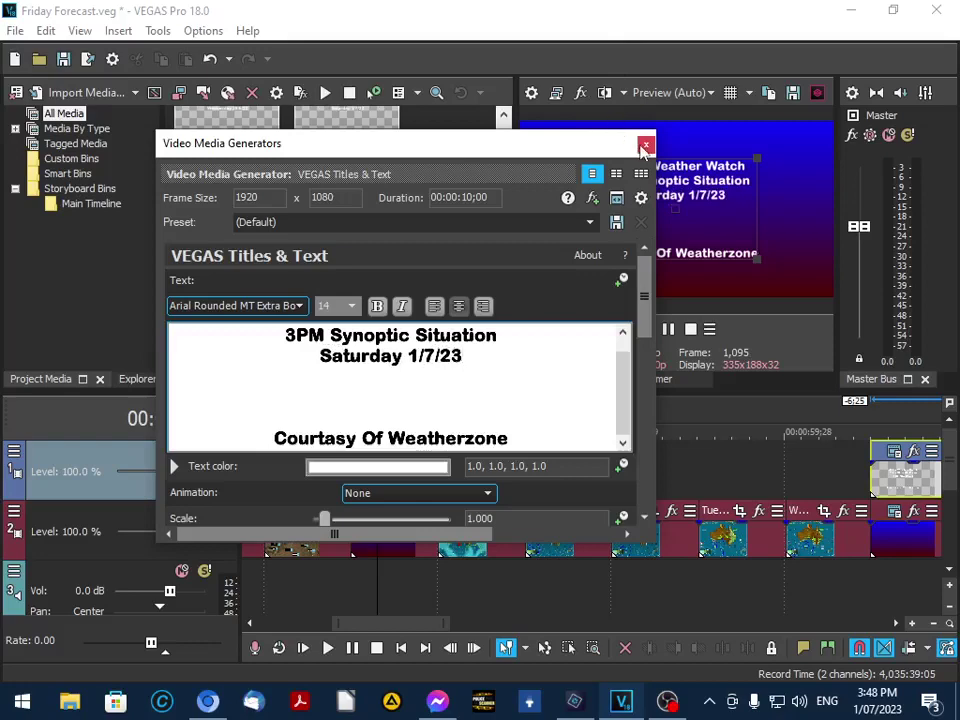
left_click(646, 146)
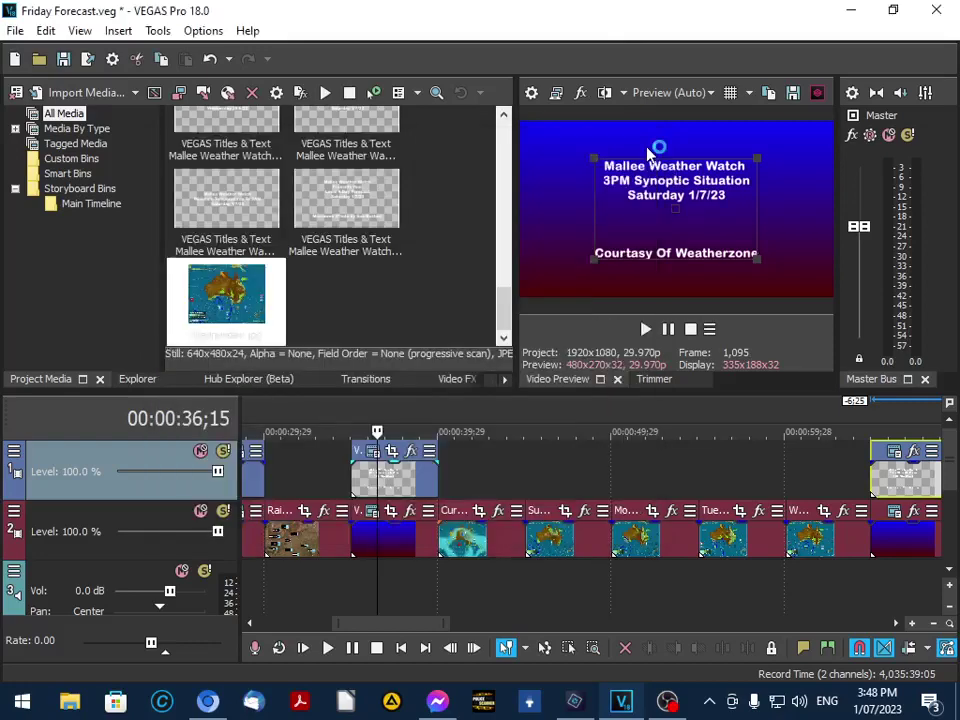
Change the 12PM Satellite Photo title to read 3PM Satellite Photo.
left_click_drag(390, 627, 467, 619)
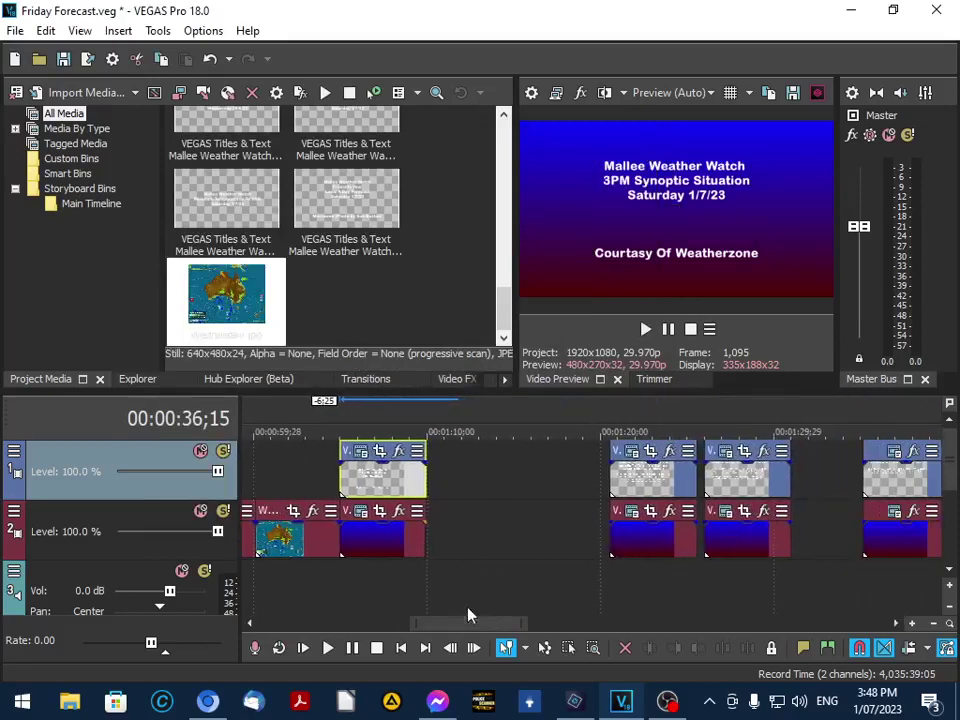
left_click(425, 433)
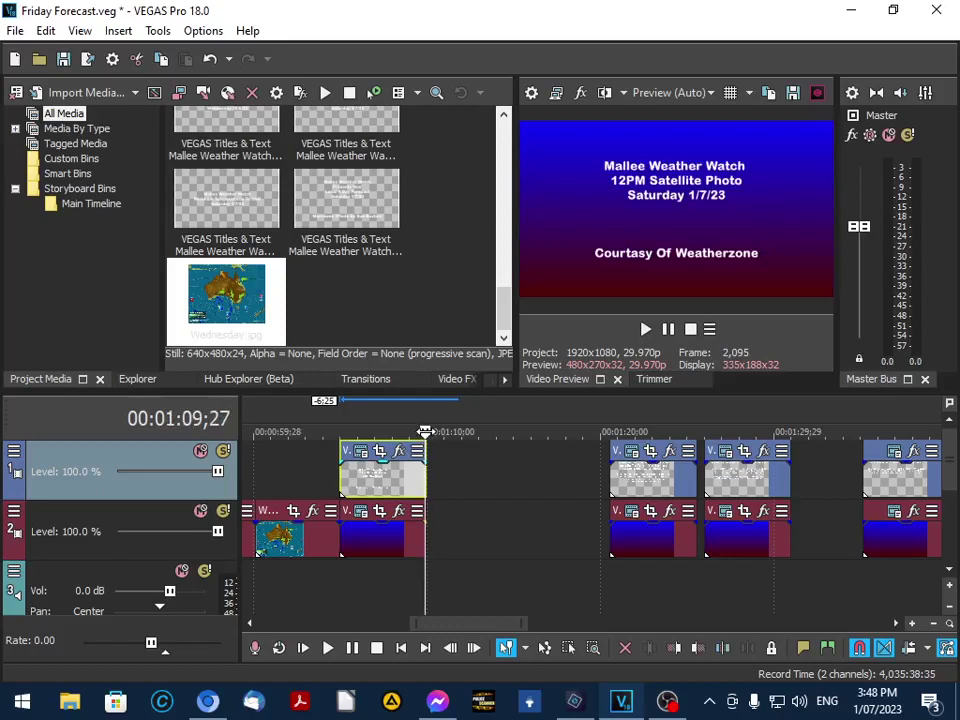
left_click(360, 455)
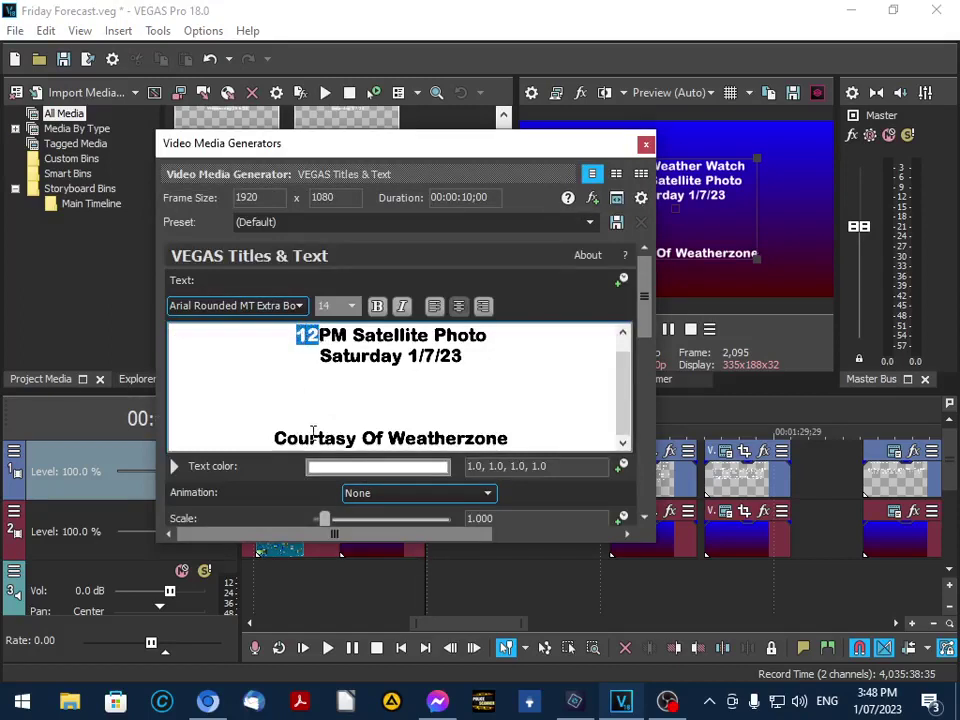
type("3")
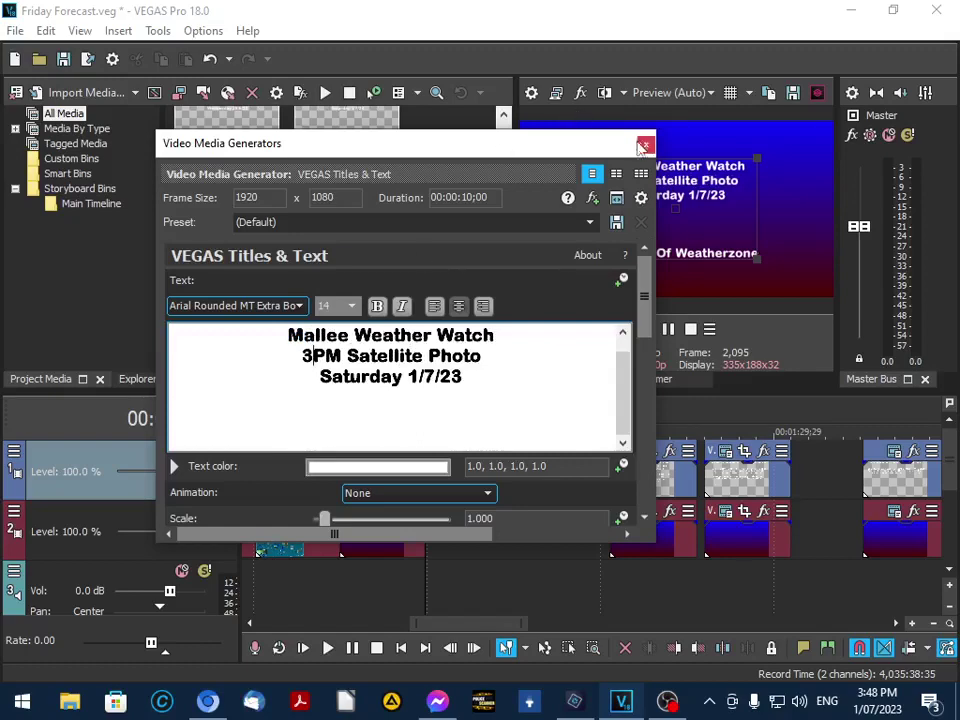
left_click(646, 147)
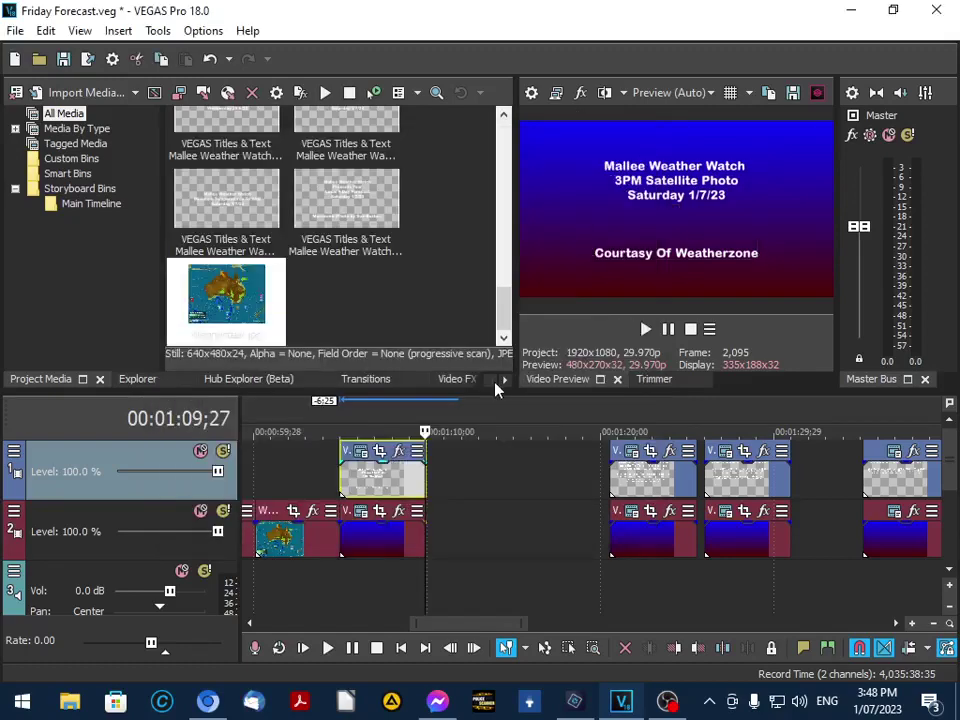
key("Left")
key("Right")
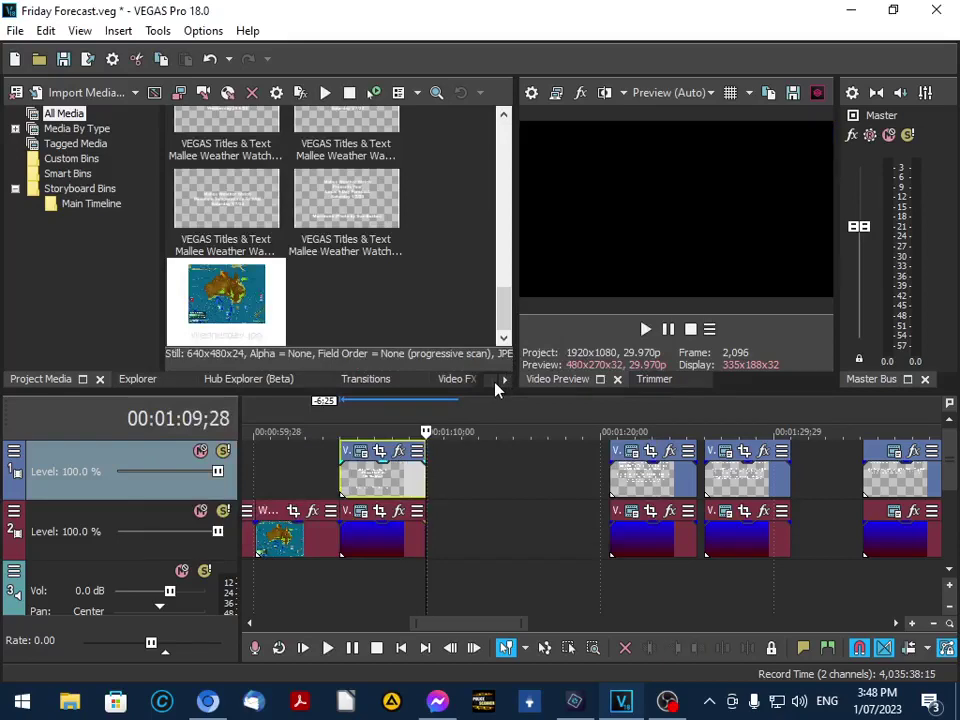
Import Weatherzone-Layers.png into the project media.
left_click(13, 30)
left_click(17, 247)
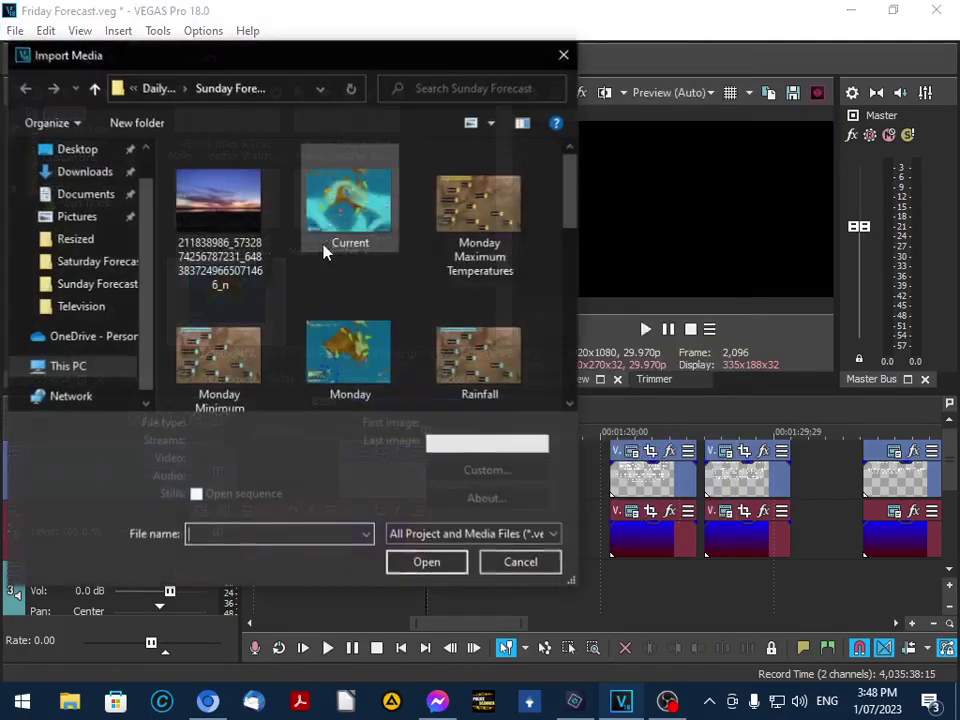
scroll(352, 258, "down", 1)
scroll(352, 258, "down", 3)
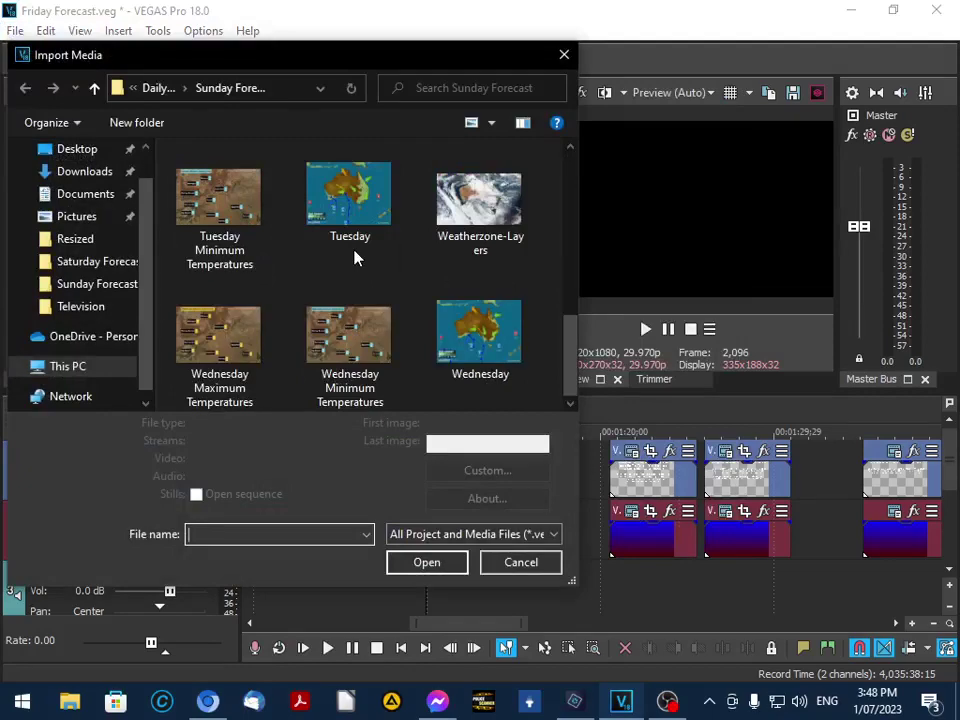
double_click(470, 204)
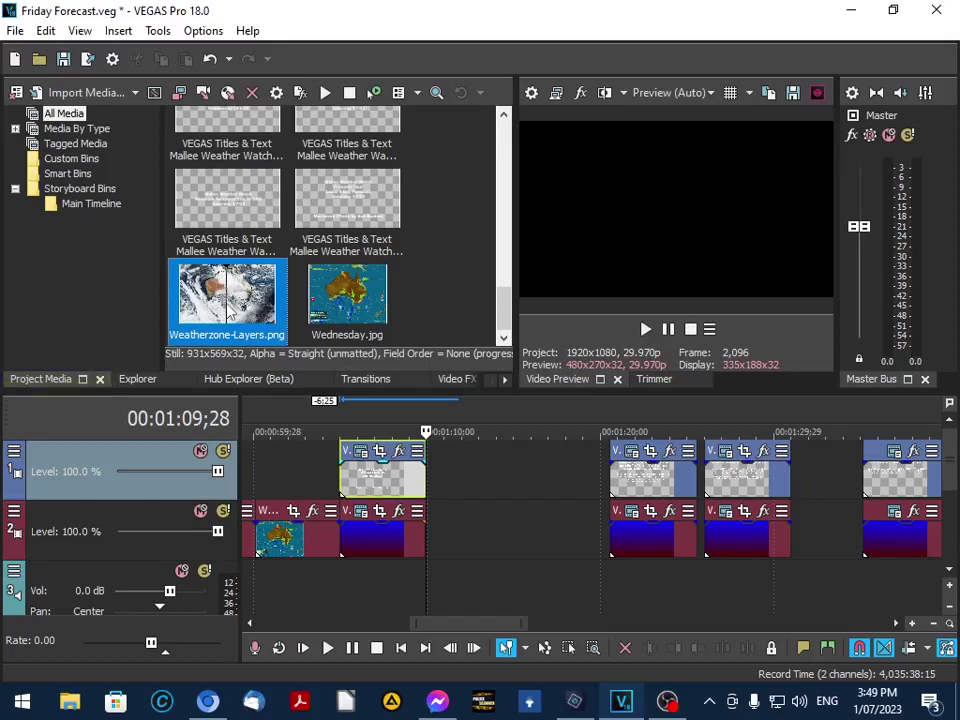
Place Weatherzone-Layers.png on track 2 and pull the Friday Forecast title and gradient back to follow it.
double_click(229, 311)
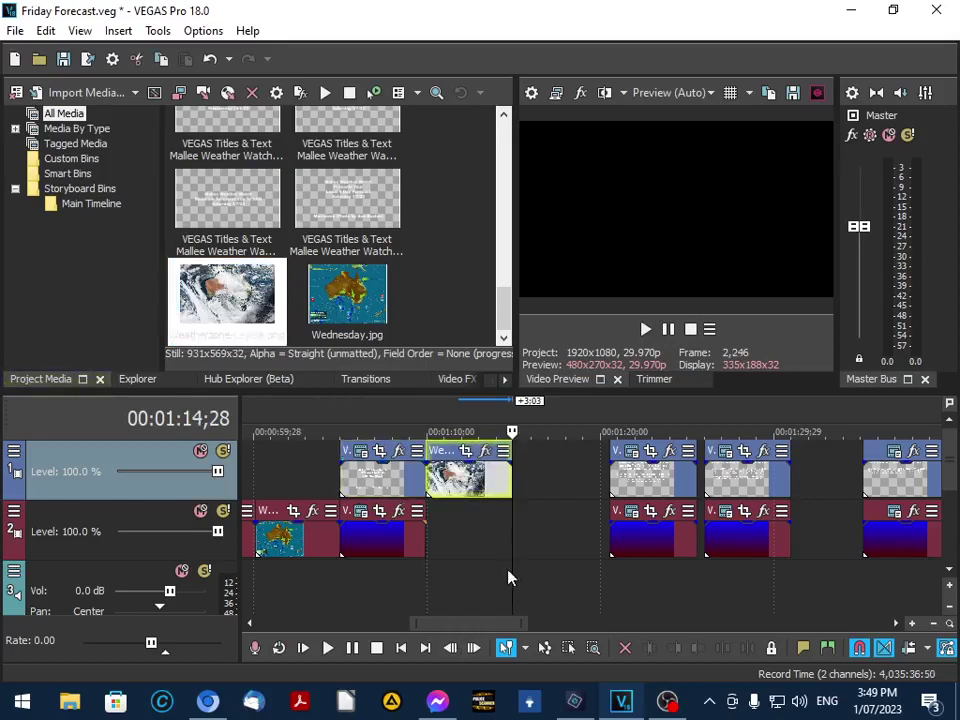
left_click_drag(487, 478, 453, 520)
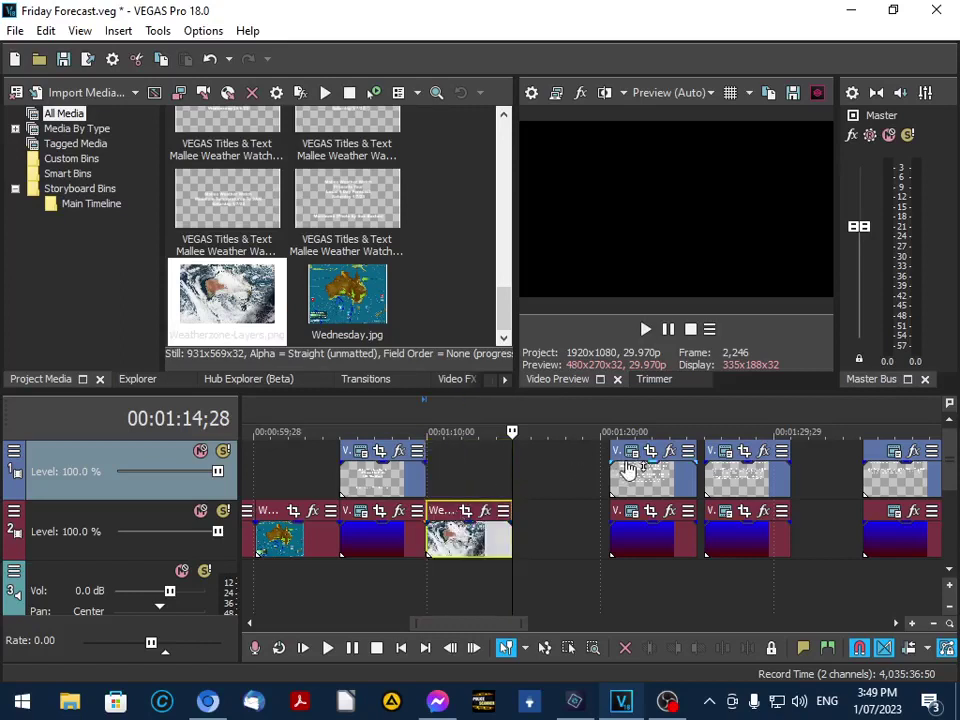
left_click_drag(628, 546, 535, 548)
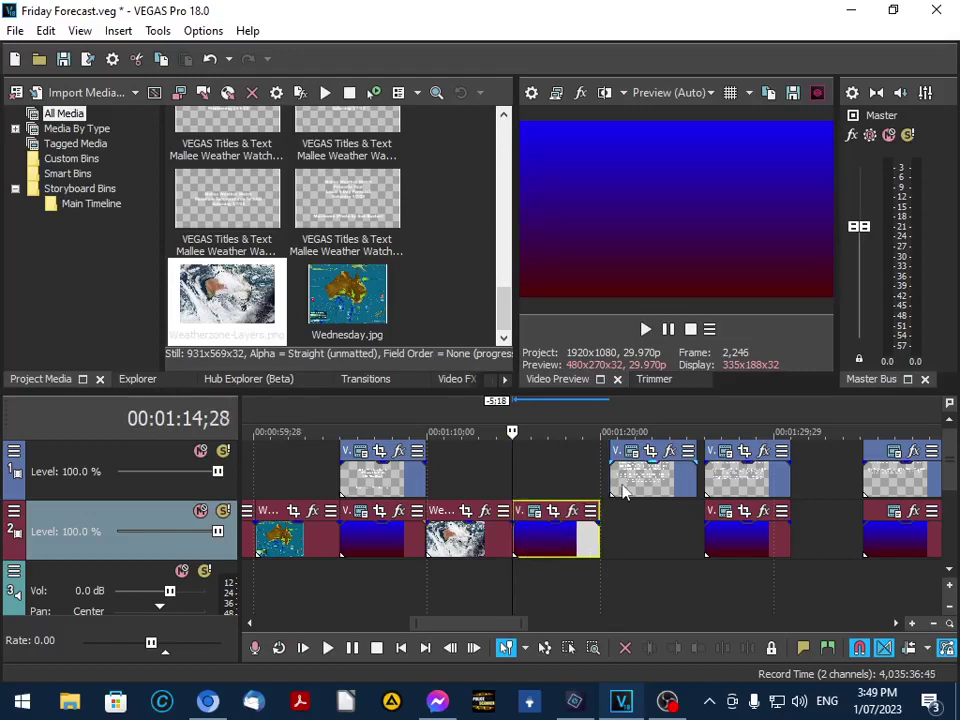
left_click_drag(622, 490, 536, 484)
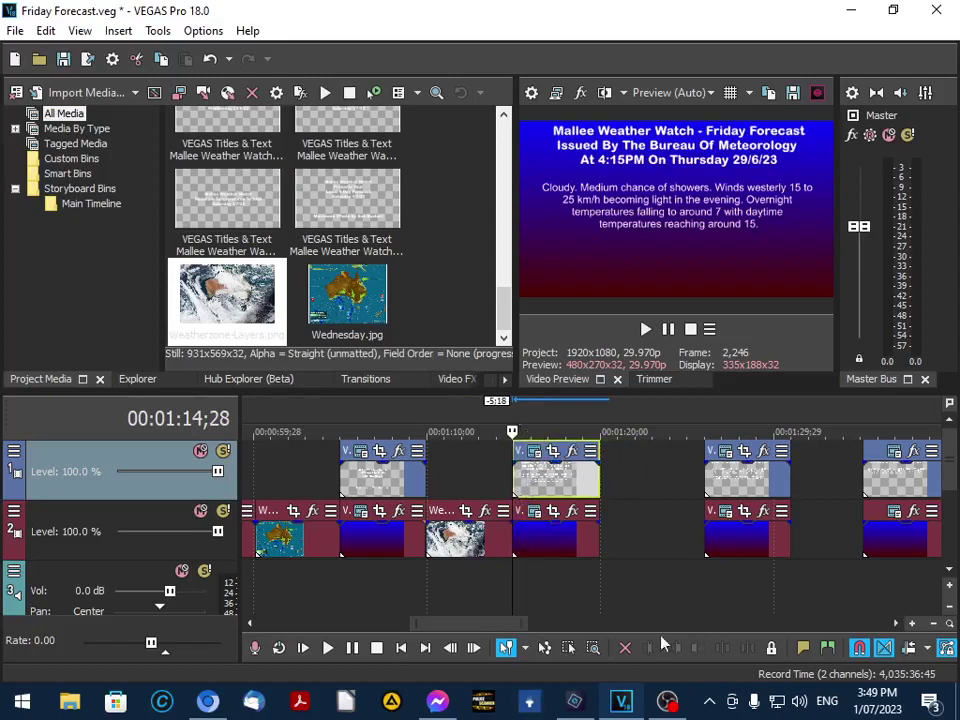
Shift the later and earlier title clips right, aligning each background clip beneath its title.
left_click_drag(454, 627, 561, 617)
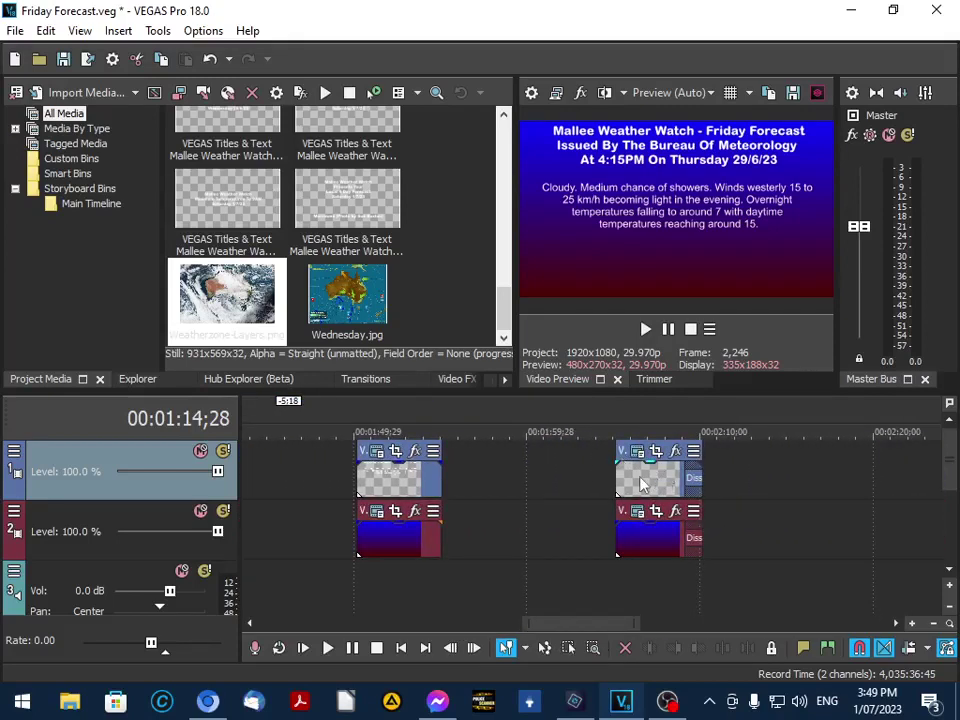
left_click_drag(643, 484, 709, 476)
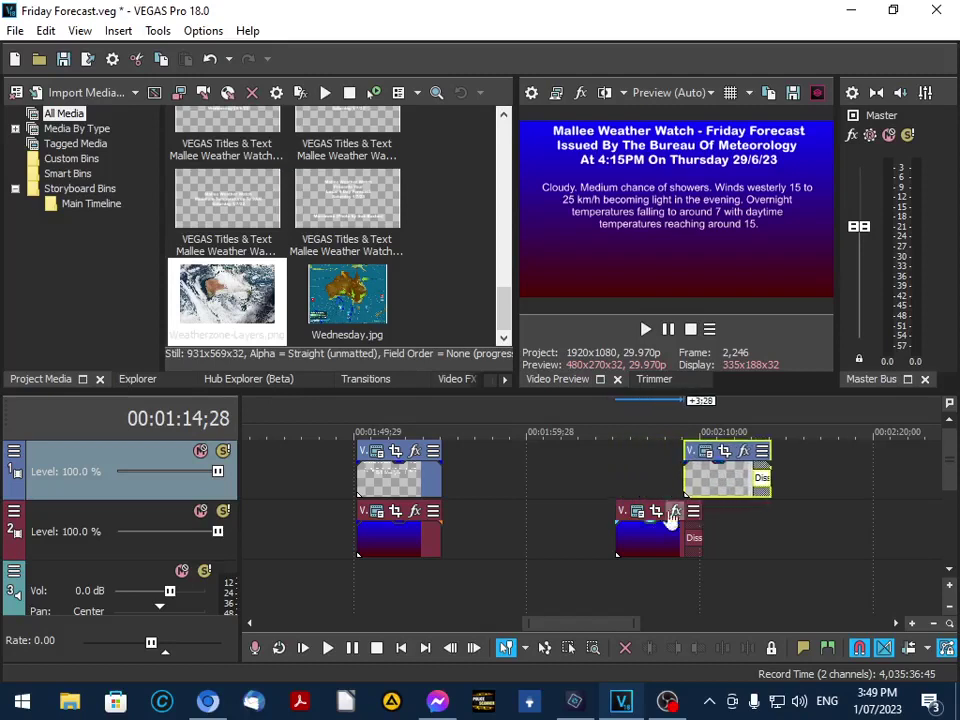
left_click_drag(636, 549, 700, 549)
left_click_drag(377, 484, 533, 484)
left_click_drag(390, 555, 542, 544)
Shift the second and first title pairs later, then open the Friday Forecast title's text.
mouse_move(578, 700)
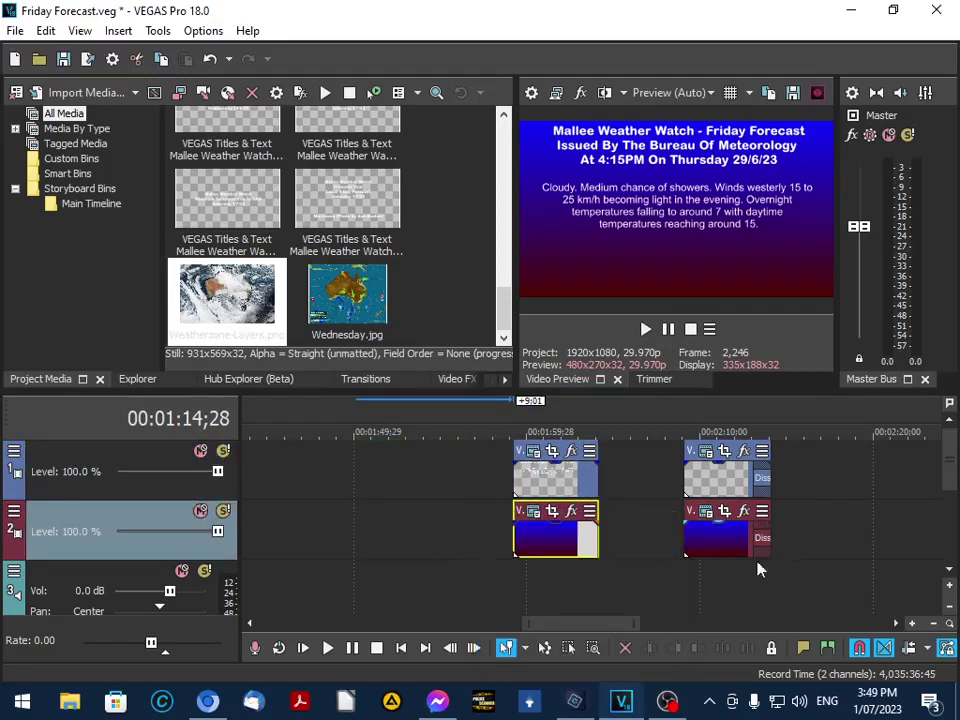
left_click_drag(572, 627, 510, 627)
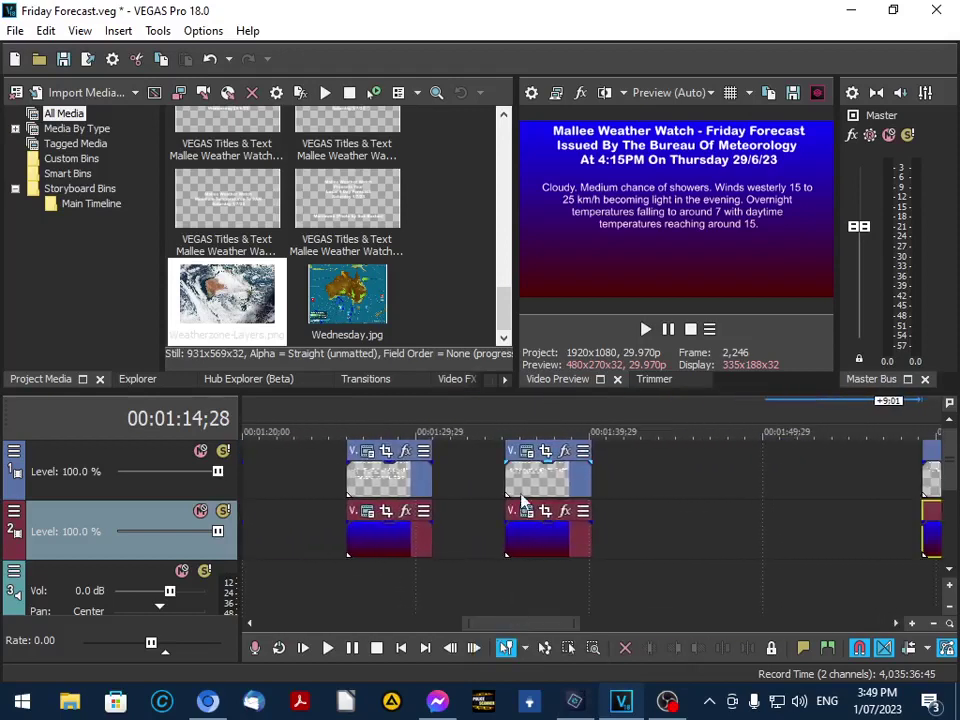
left_click_drag(530, 488, 671, 488)
left_click_drag(520, 548, 664, 548)
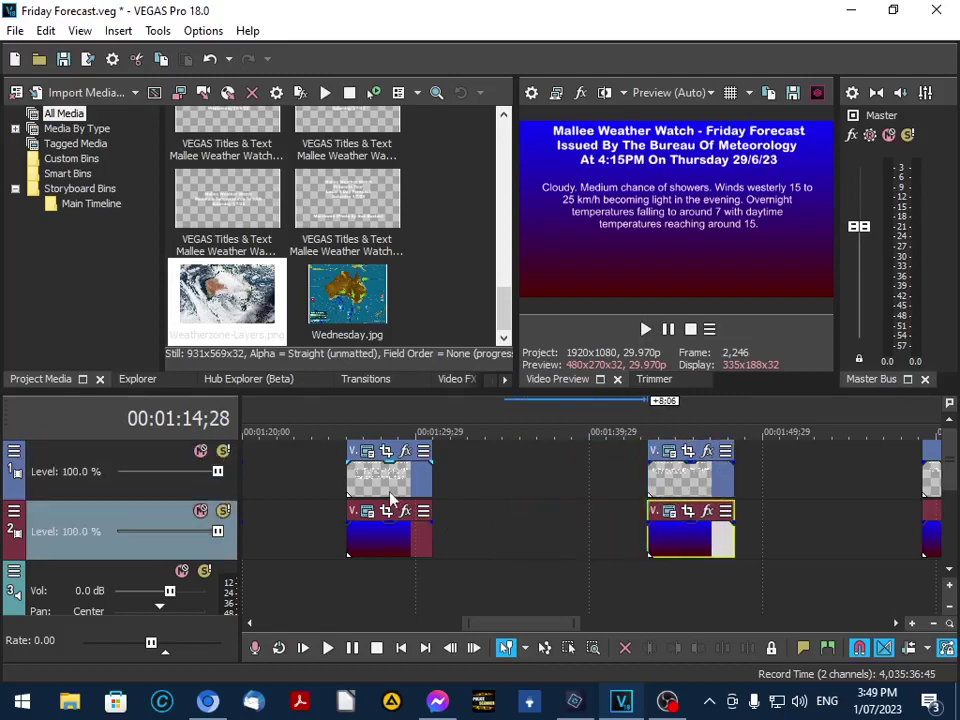
left_click_drag(355, 478, 520, 482)
left_click_drag(366, 558, 518, 558)
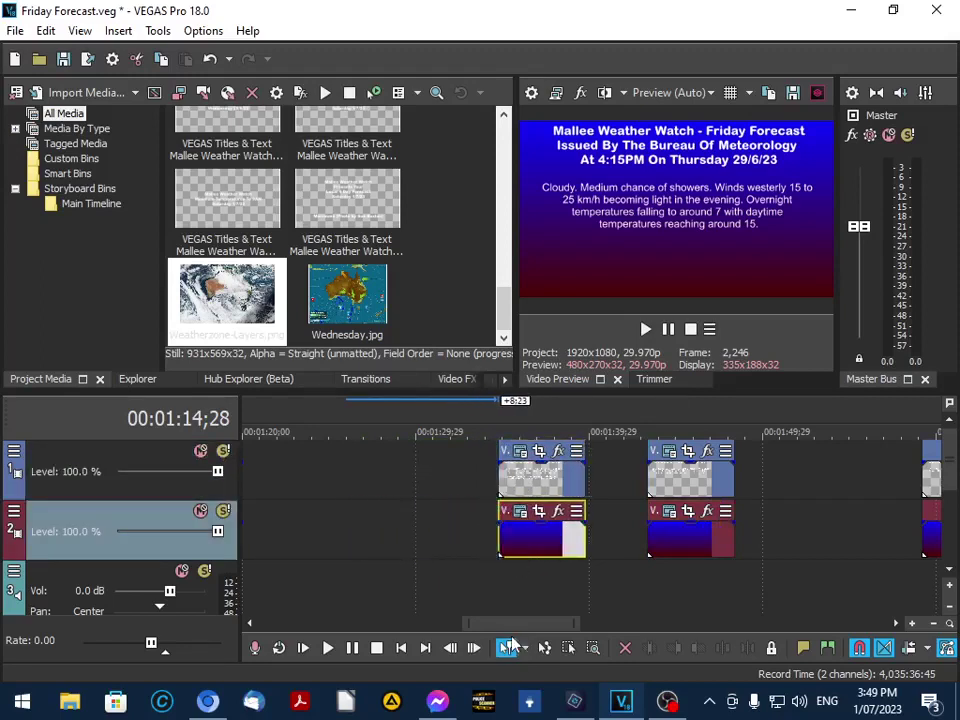
left_click_drag(510, 632, 463, 632)
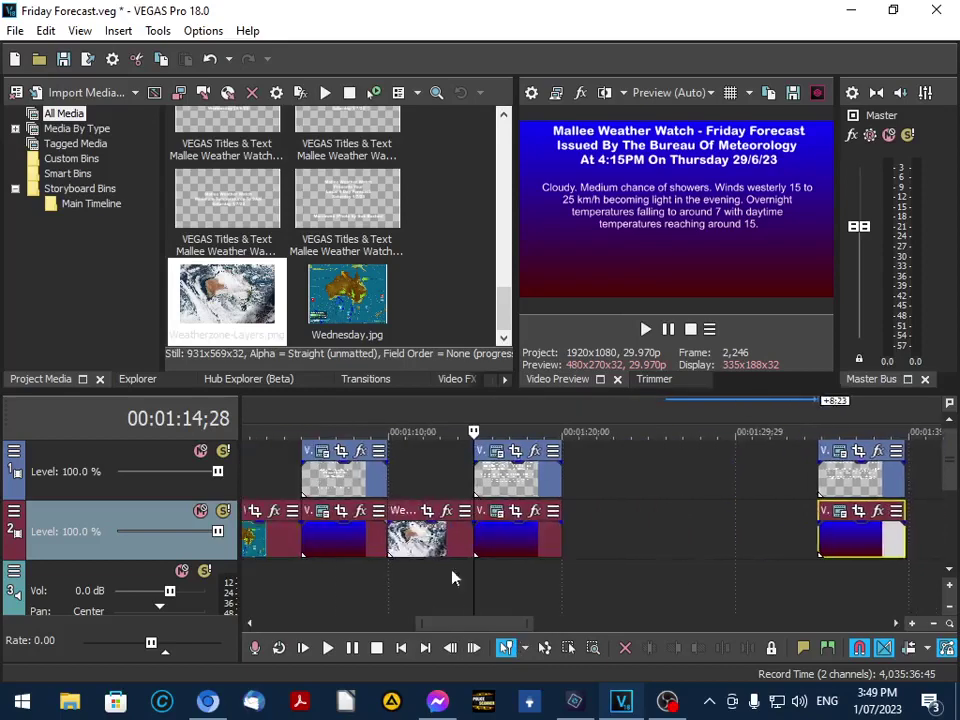
left_click(498, 454)
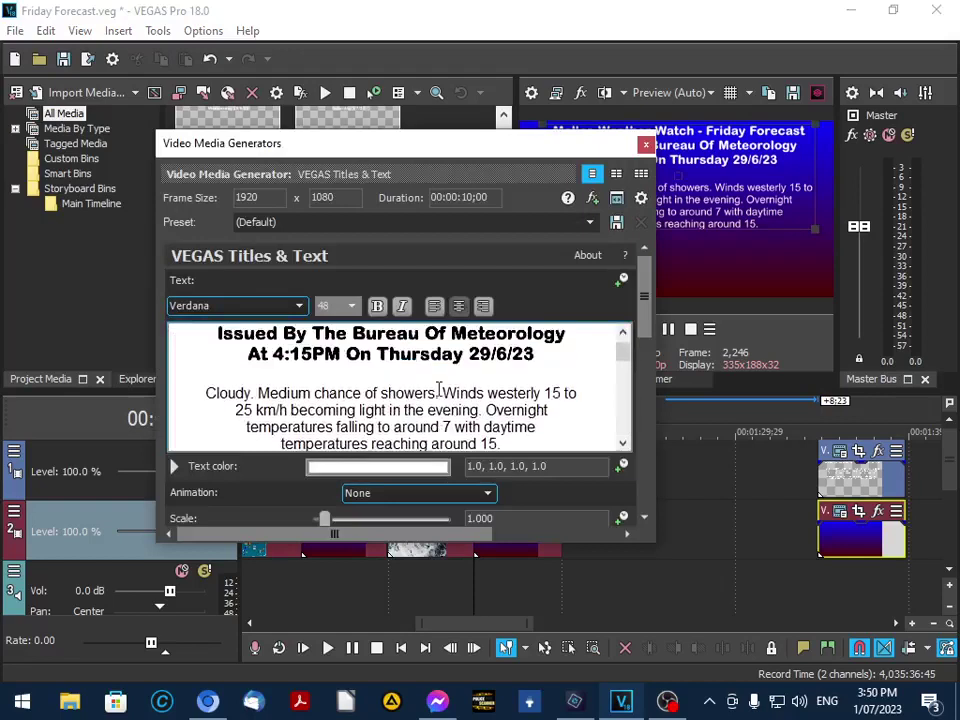
Delete the forecast paragraph from the title text.
scroll(438, 390, "down", 2)
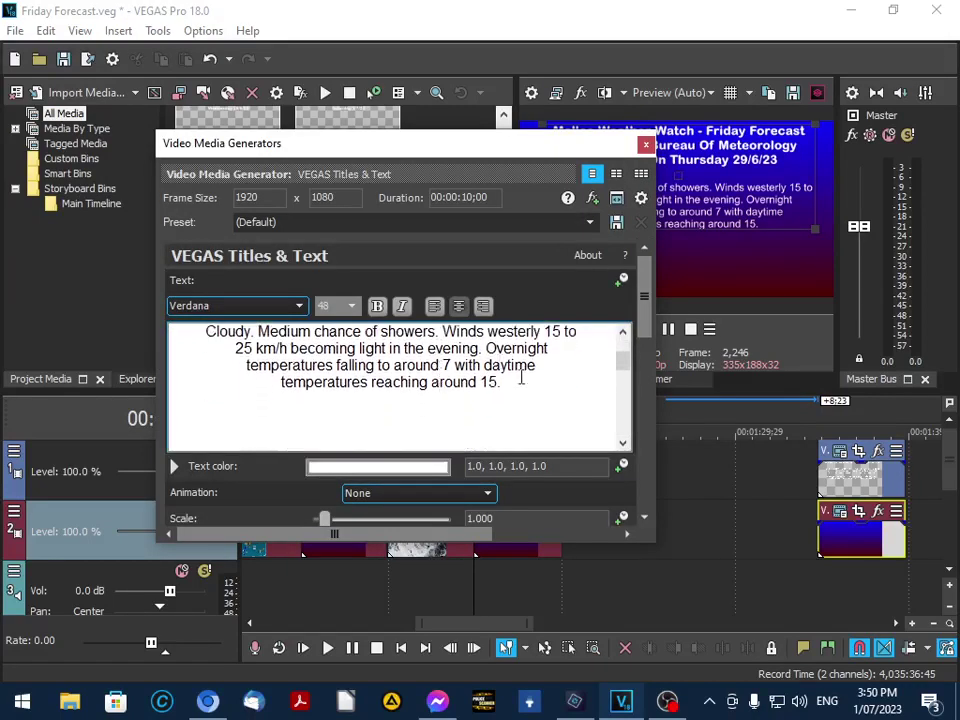
left_click_drag(519, 380, 176, 354)
key("Delete")
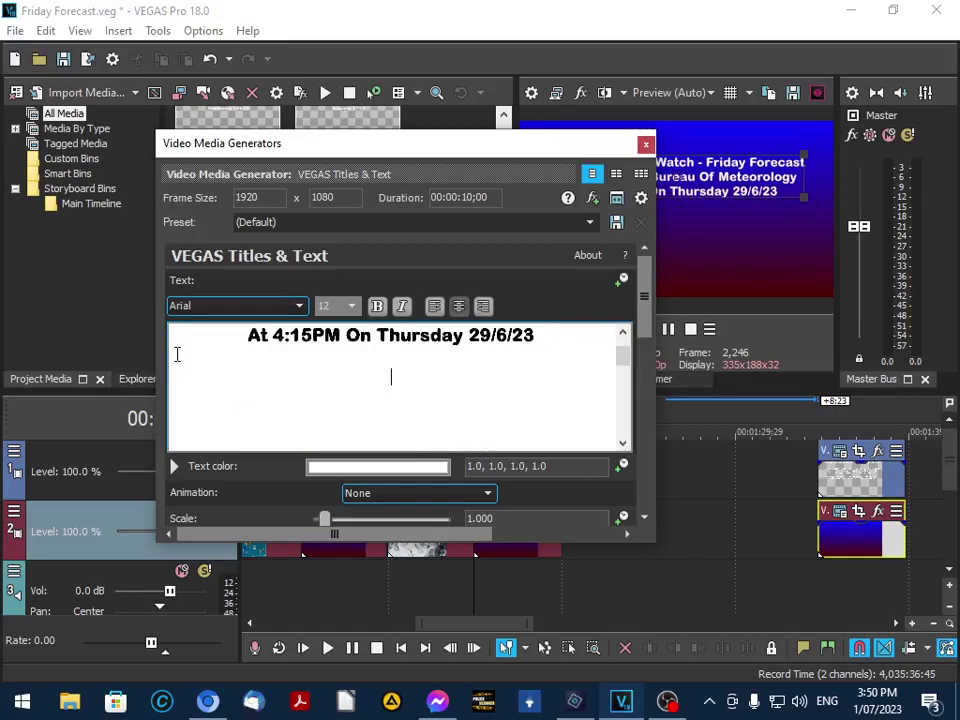
scroll(181, 354, "up", 1)
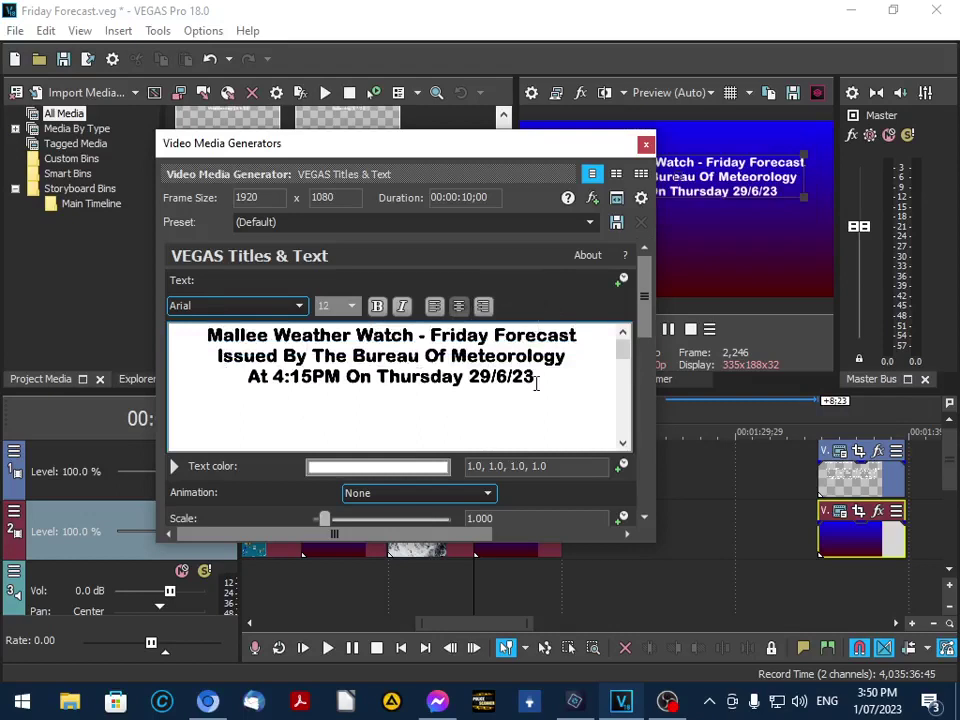
Change the heading date to 'Saturday 1/7/23' and 'Friday' to 'Sunday', then close the editor.
left_click_drag(536, 383, 378, 378)
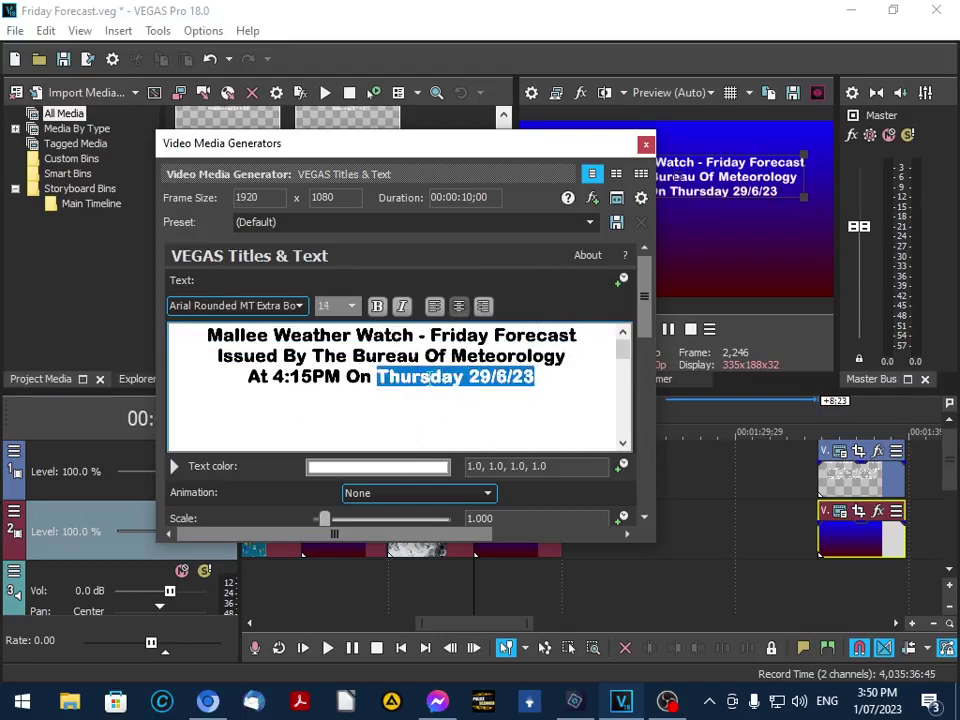
type("sAT")
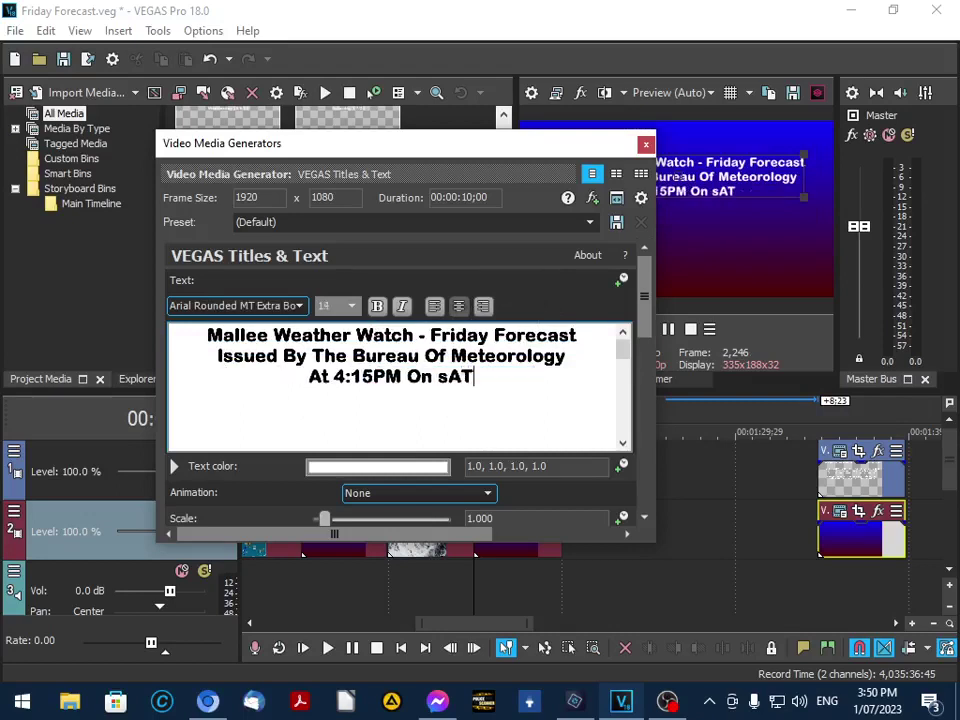
key("BackSpace")
key("BackSpace")
key("BackSpace")
type("Sat")
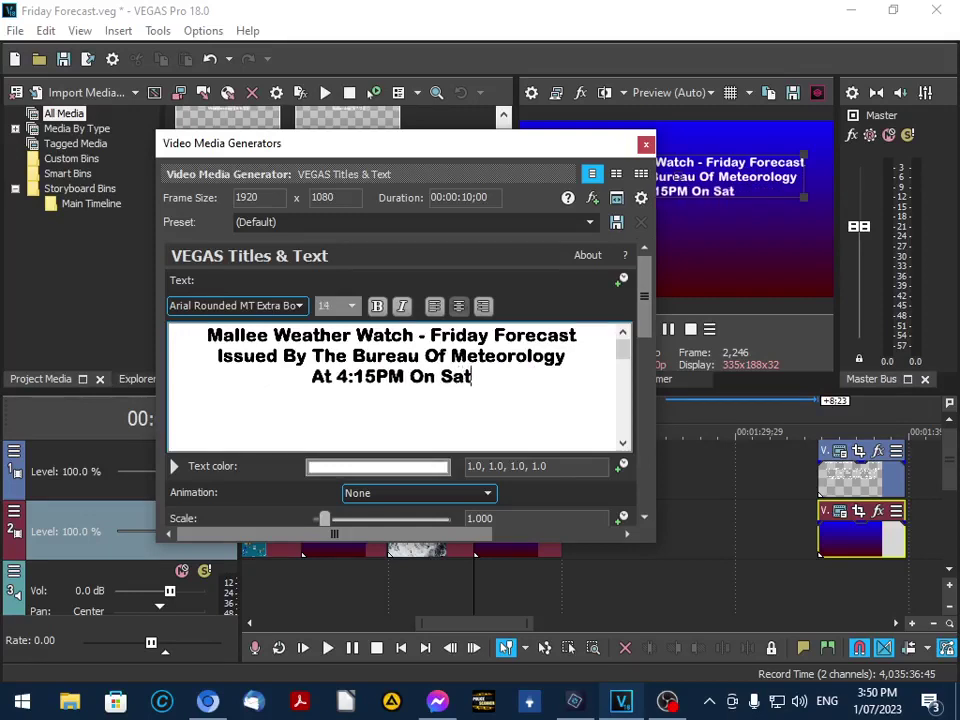
type("urday 1/7/23")
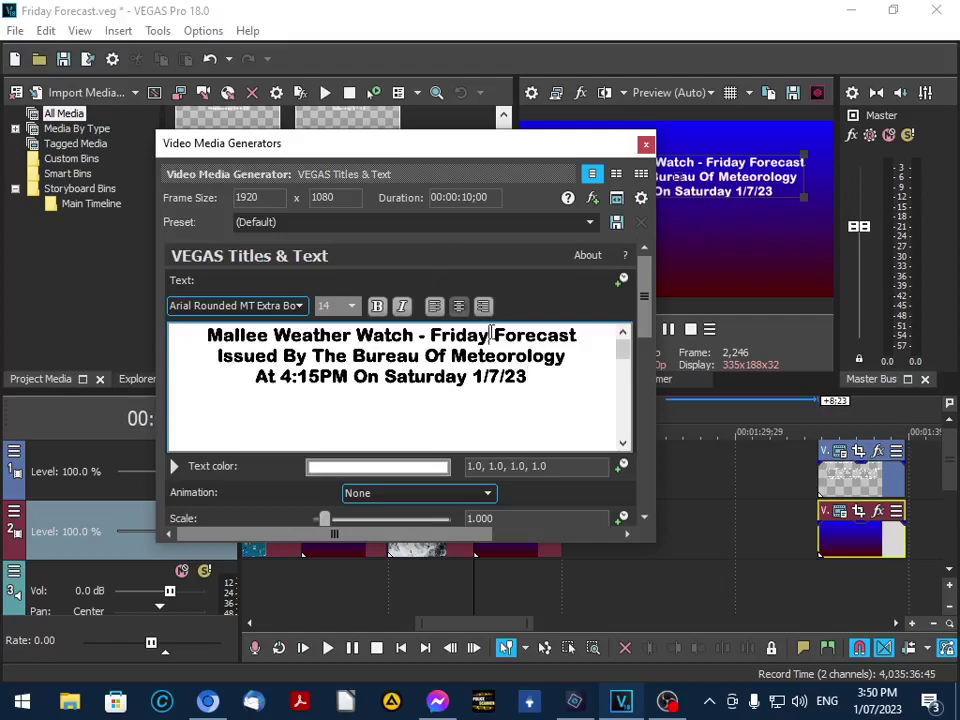
left_click_drag(491, 334, 431, 336)
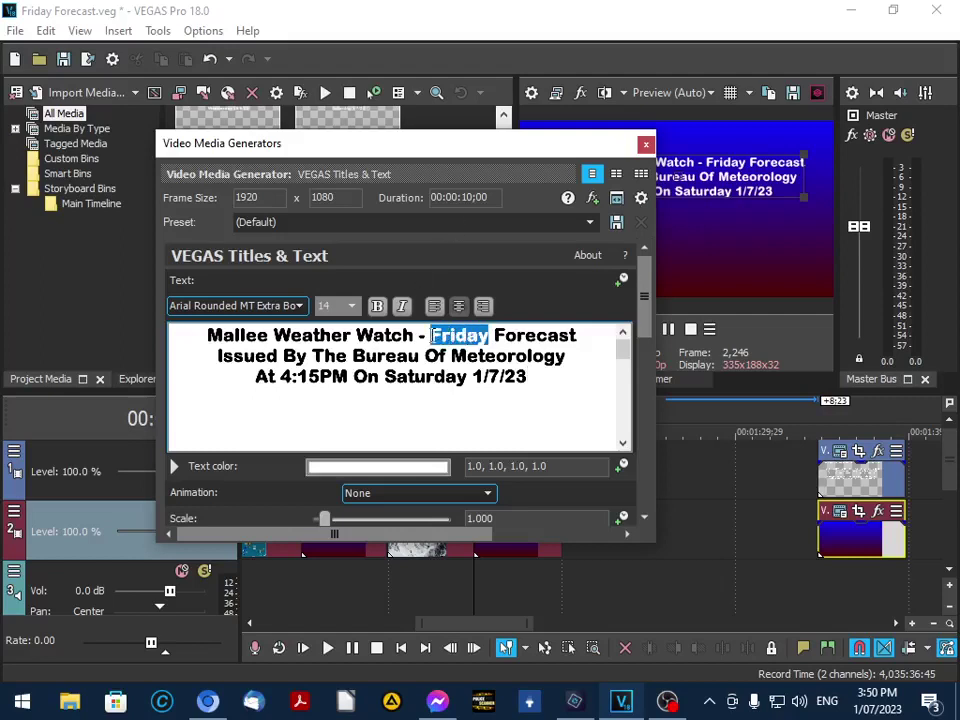
type("Sunday")
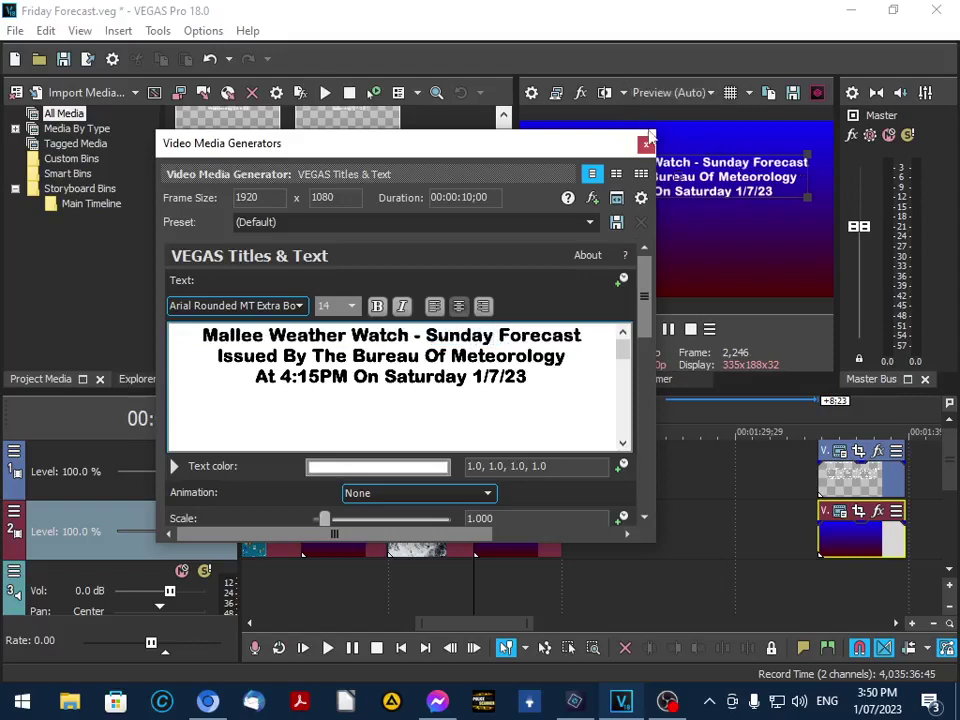
left_click(646, 146)
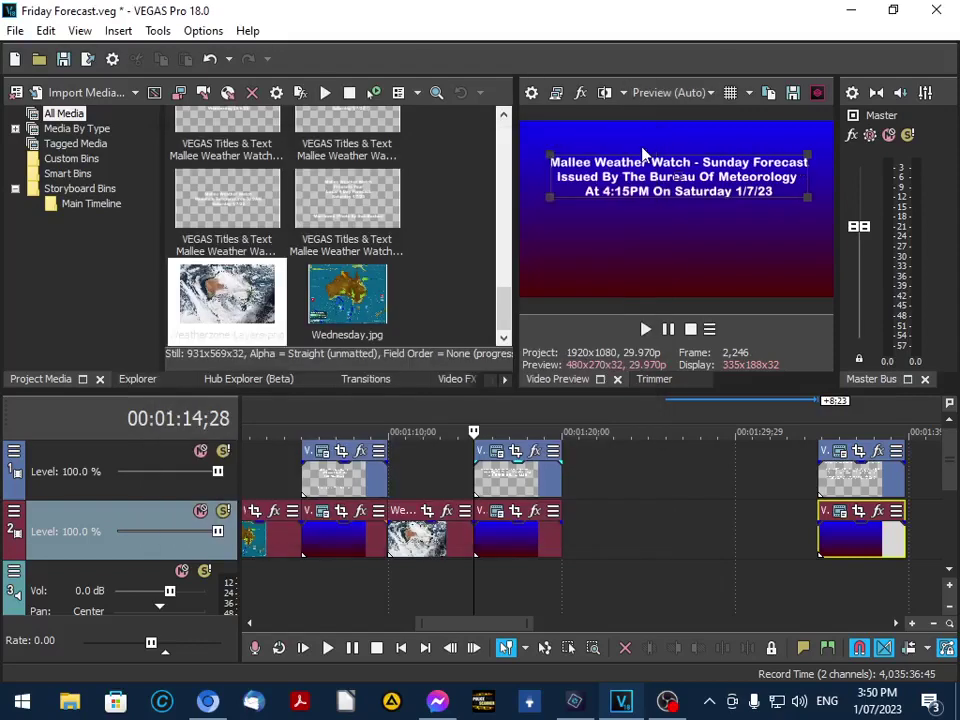
Import the Sunday Minimum Temperatures map and add it to track 2 right after the title clips.
left_click(562, 431)
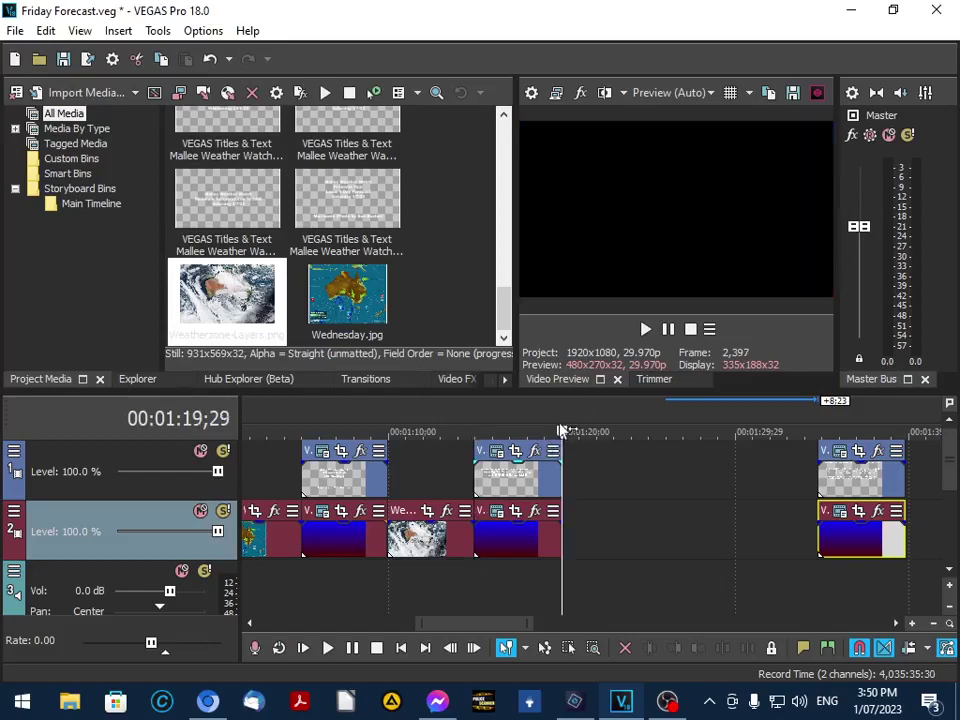
key("Right")
key("Left")
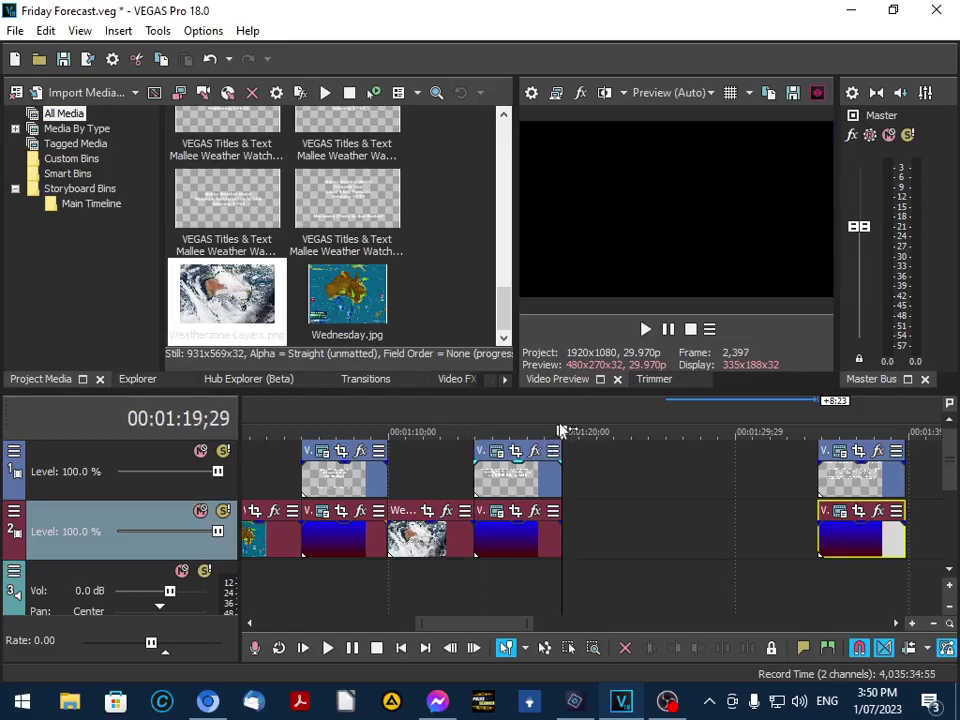
left_click(8, 31)
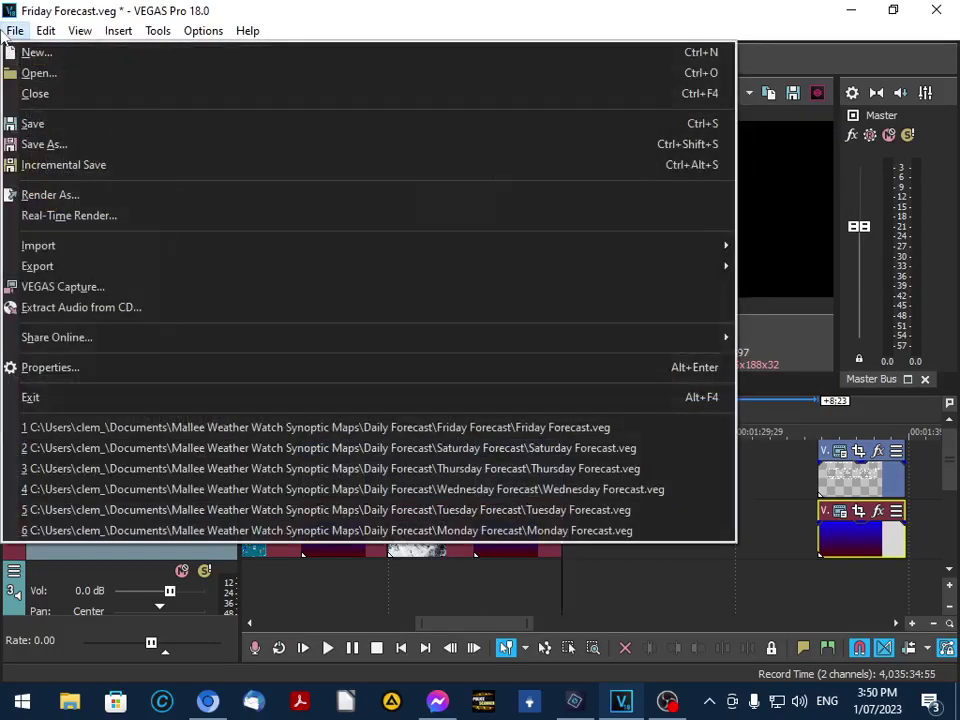
left_click(40, 246)
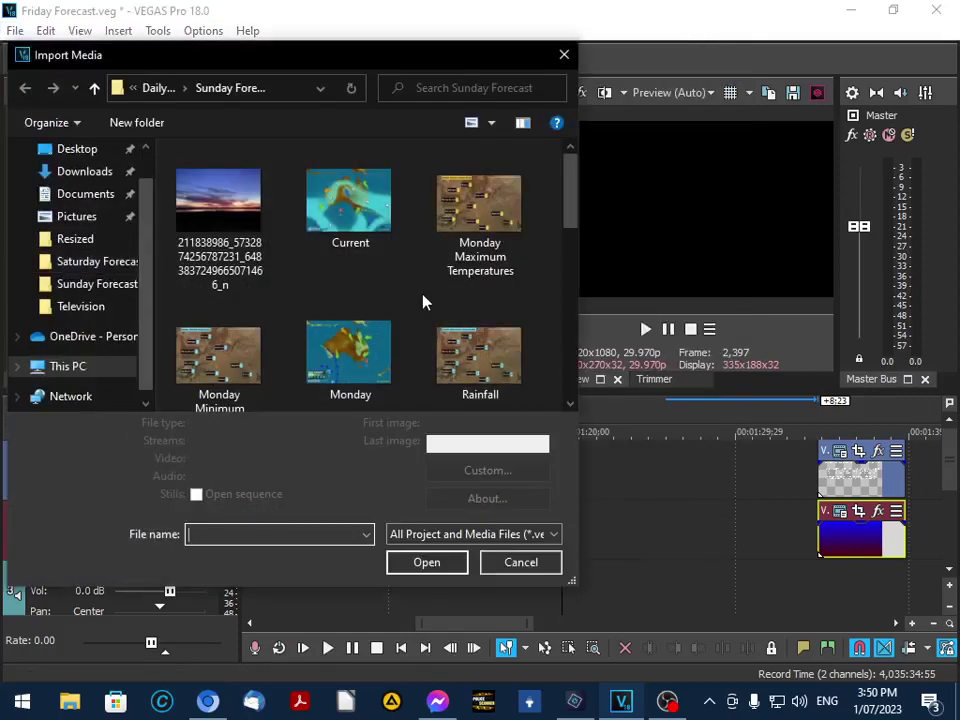
scroll(424, 302, "down", 1)
scroll(423, 301, "down", 4)
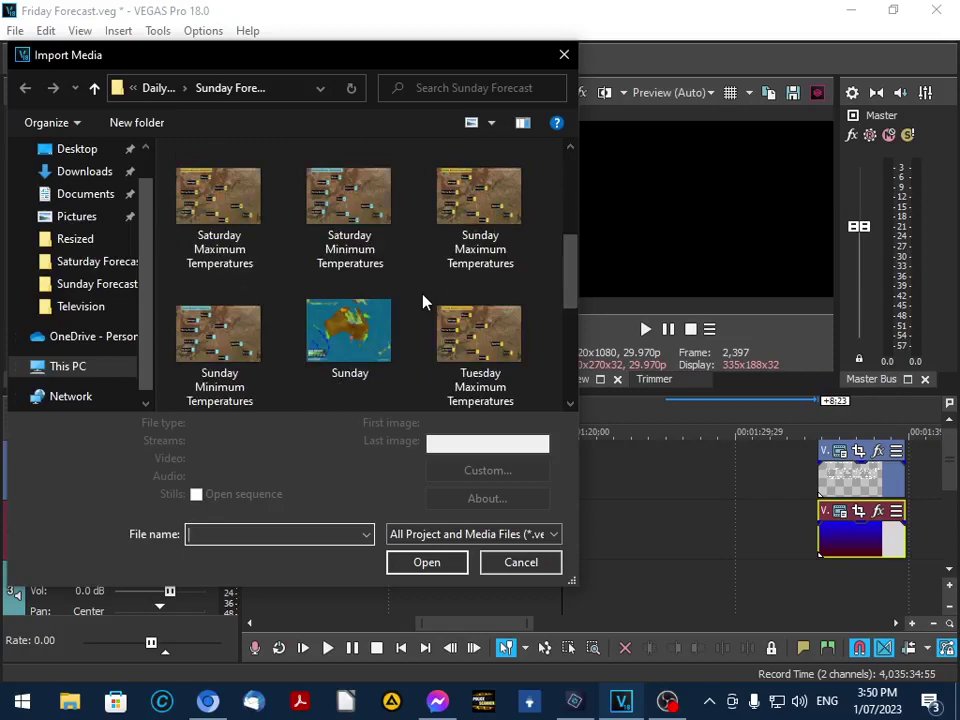
scroll(375, 345, "down", 1)
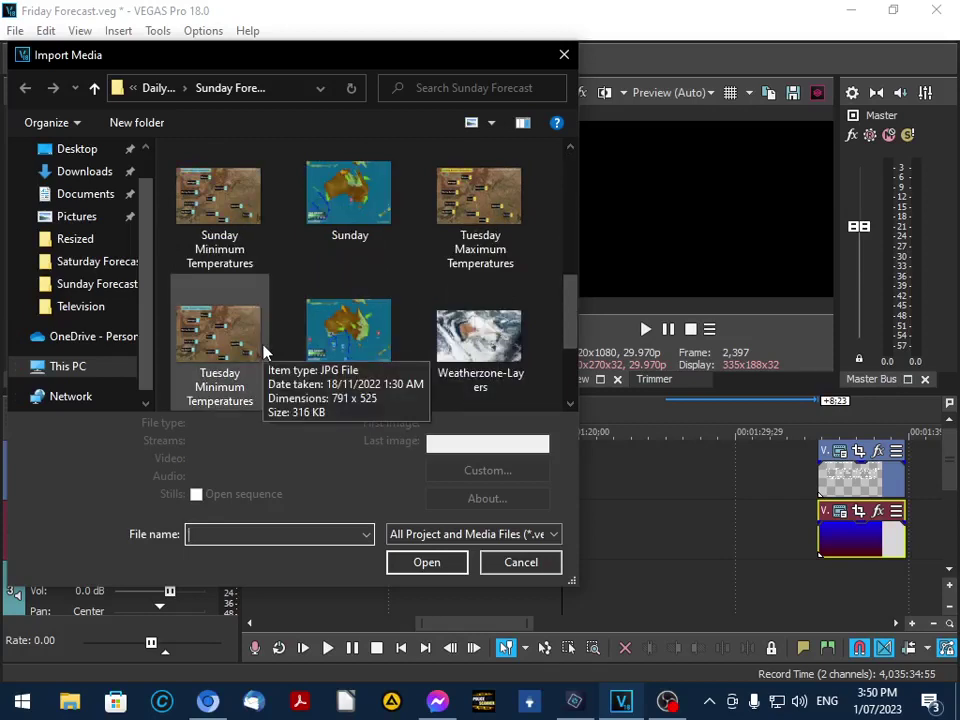
scroll(265, 350, "up", 1)
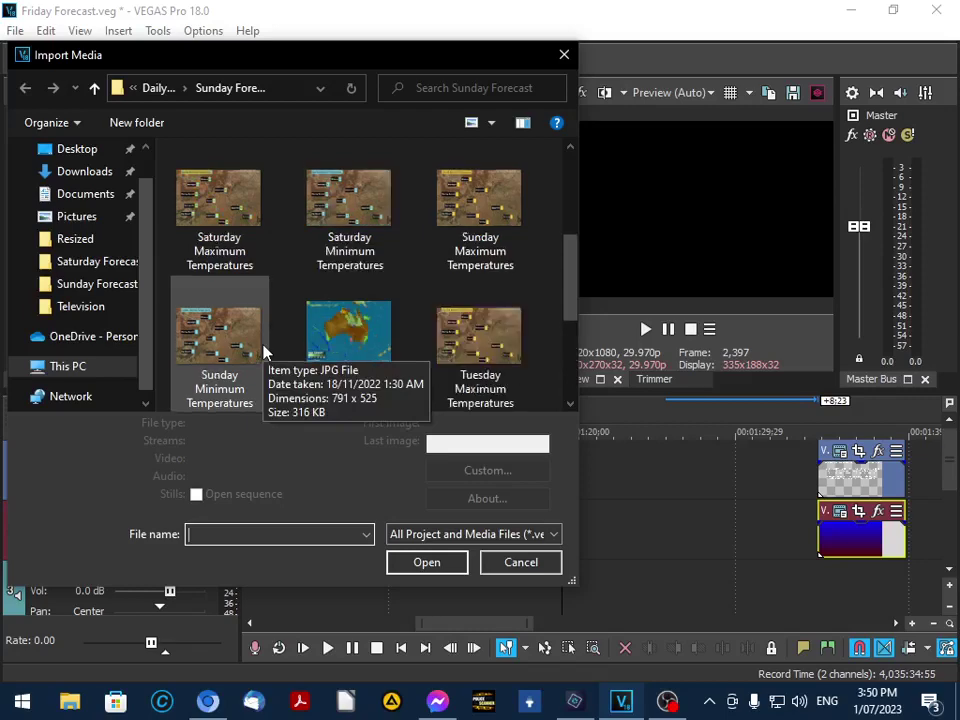
double_click(213, 355)
scroll(330, 248, "up", 2)
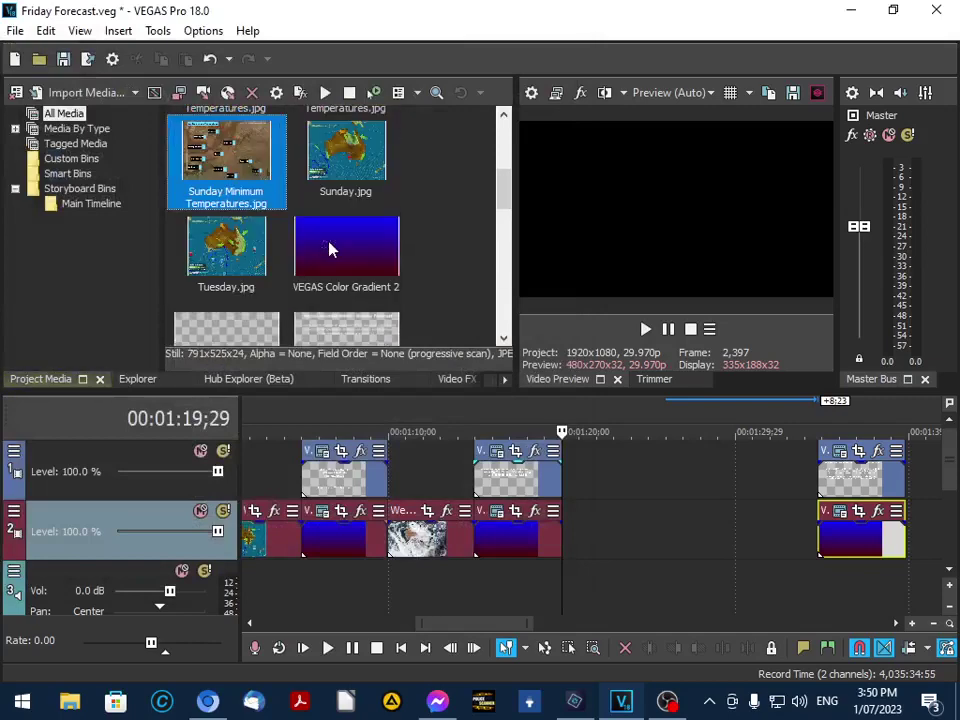
double_click(228, 158)
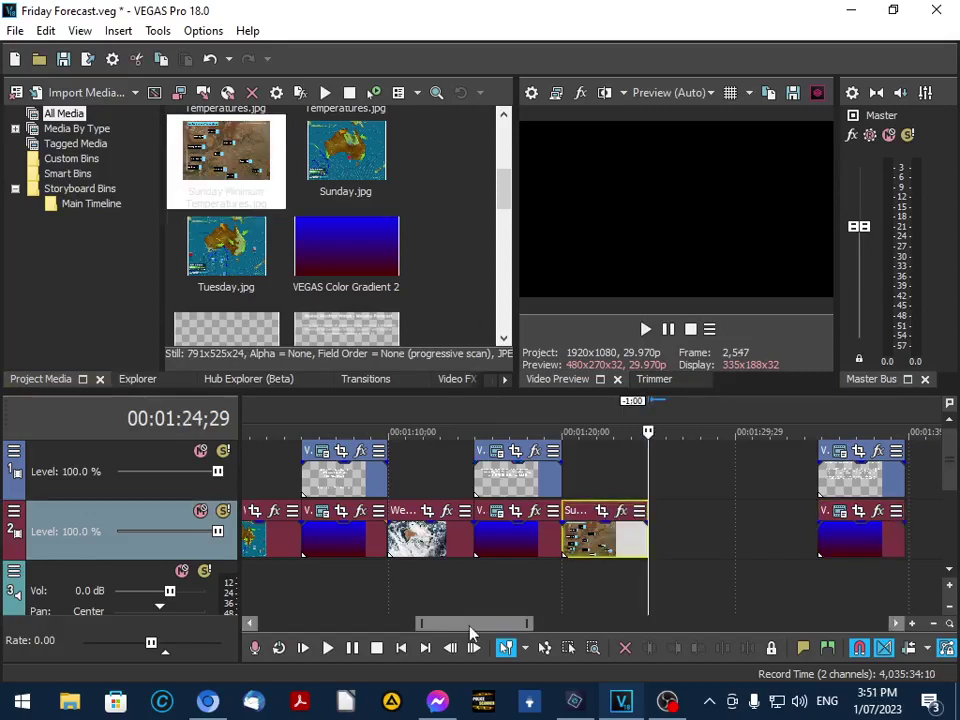
Import the Sunday Maximum Temperatures map and place it after the minimum map on track 2.
left_click_drag(472, 632, 500, 627)
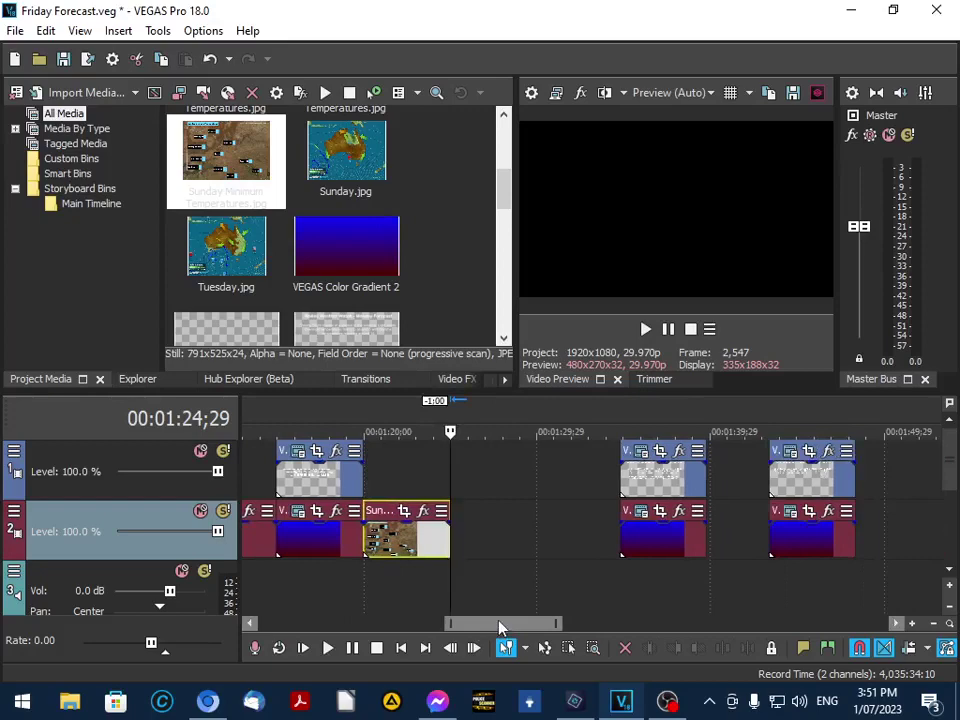
key("Left")
key("Right")
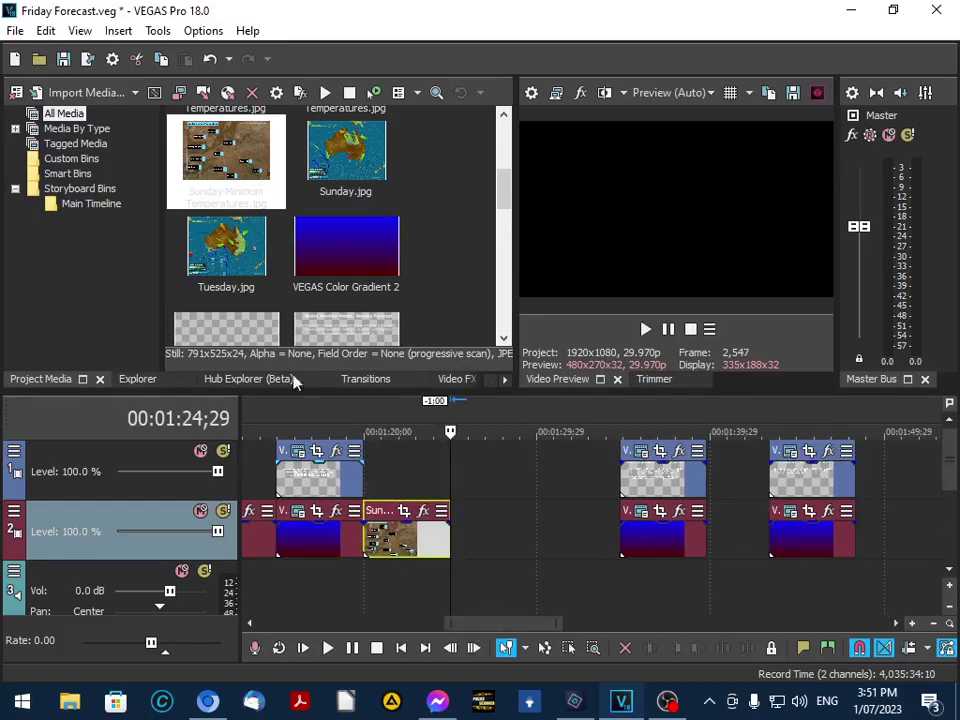
left_click(14, 30)
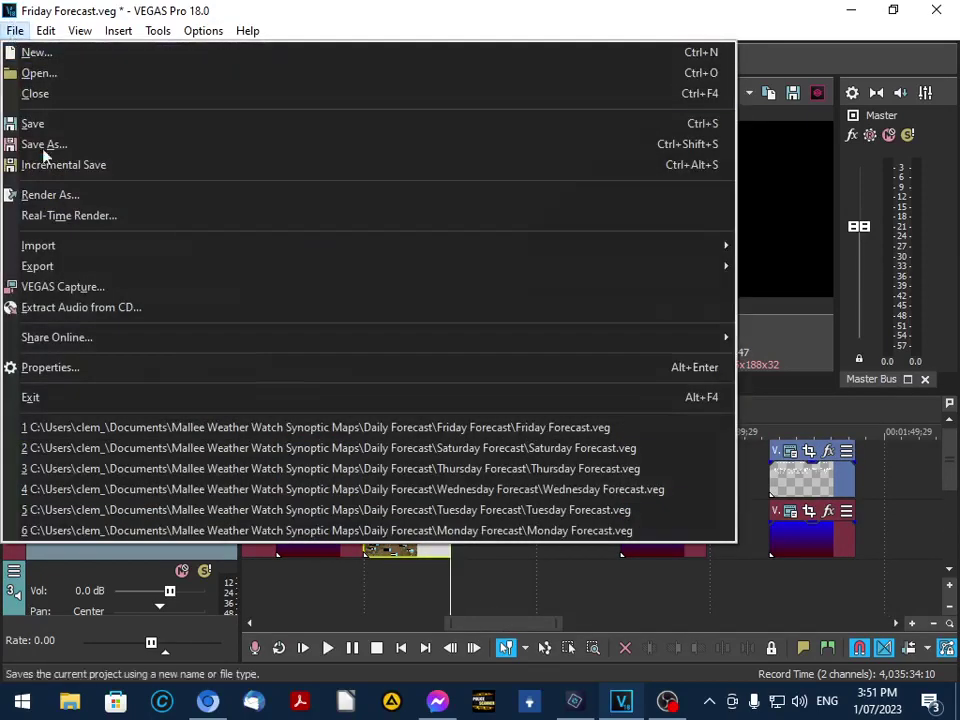
left_click(60, 250)
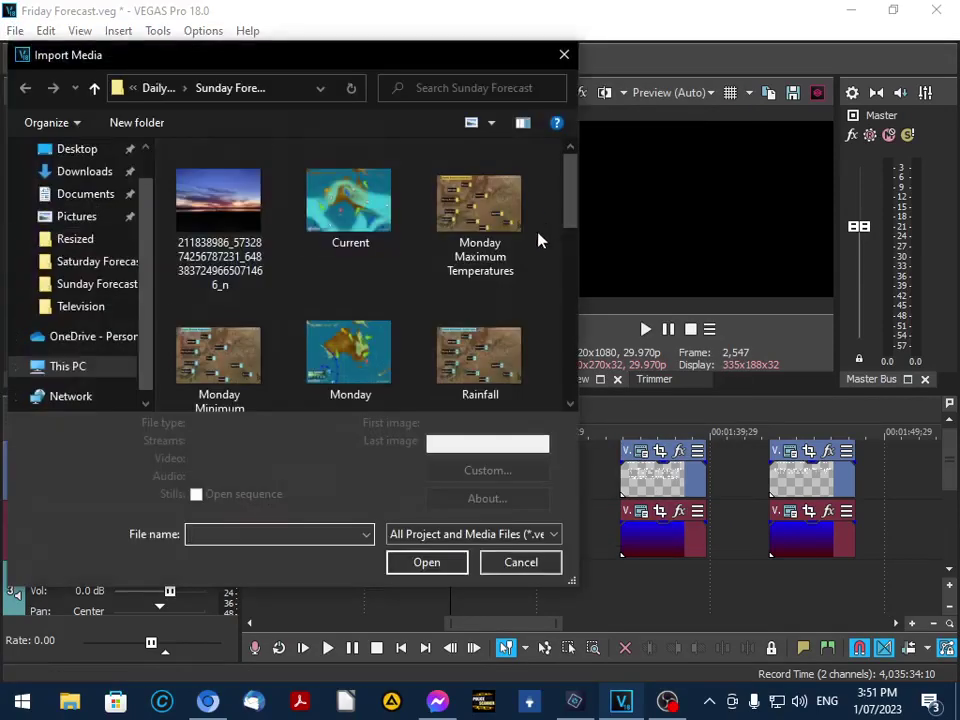
scroll(441, 280, "down", 1)
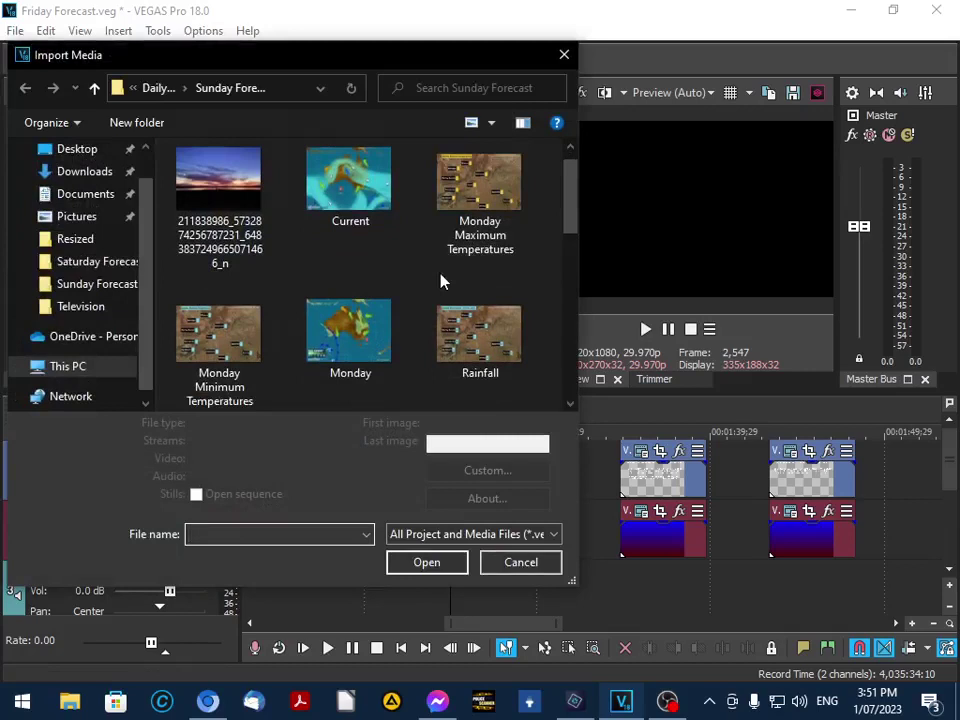
scroll(441, 282, "down", 1)
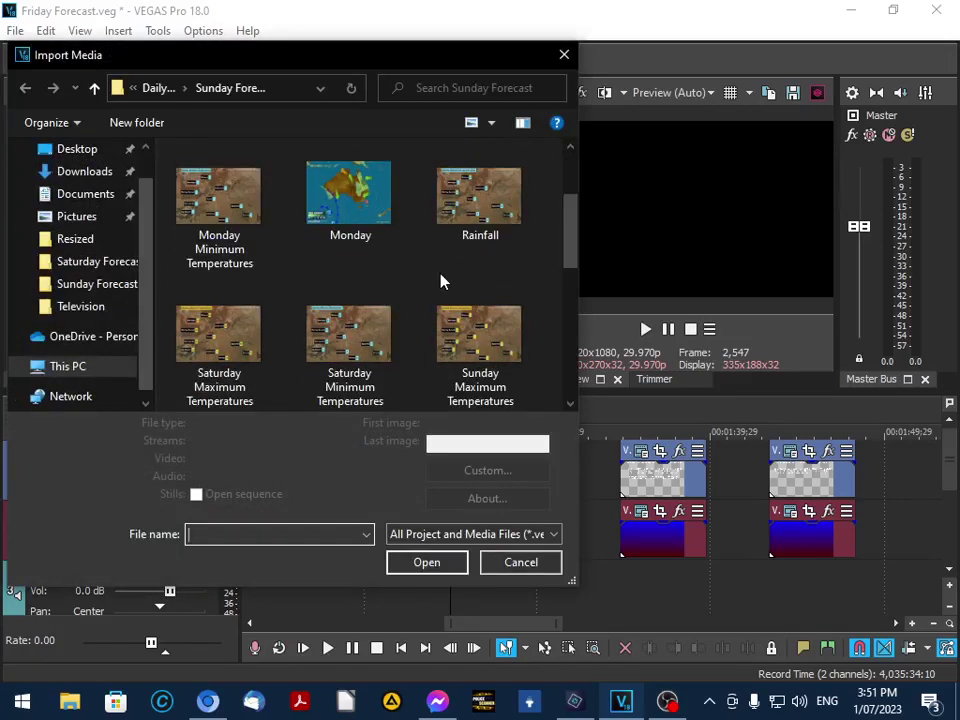
double_click(479, 343)
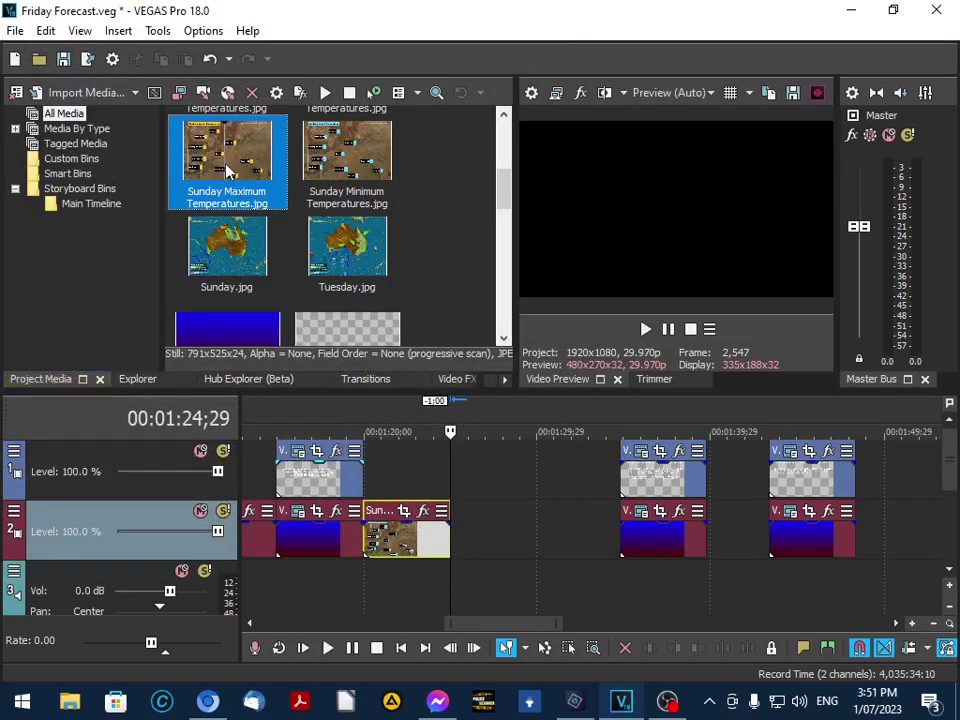
left_click_drag(227, 172, 455, 530)
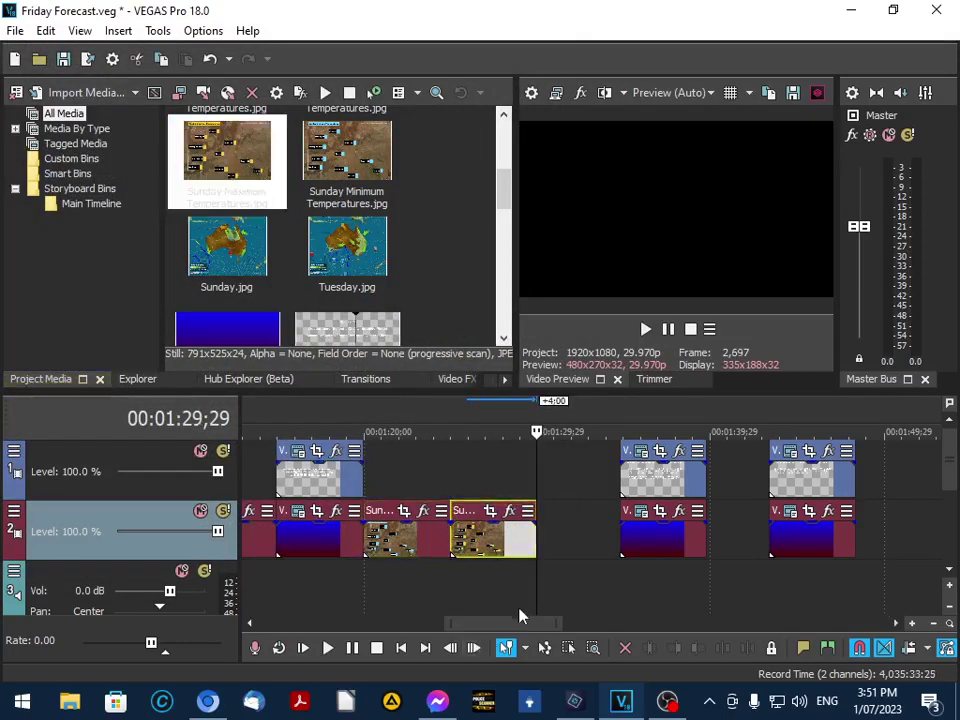
Pull the gradient background and its title left against the maximum map.
scroll(390, 462, "right", 3)
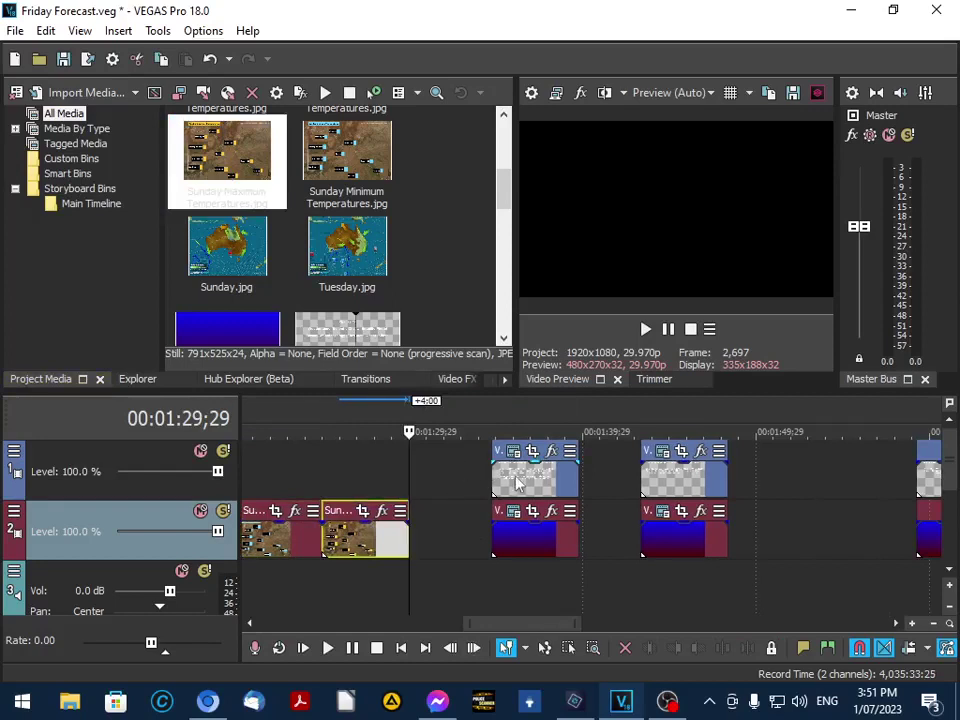
left_click_drag(514, 540, 437, 543)
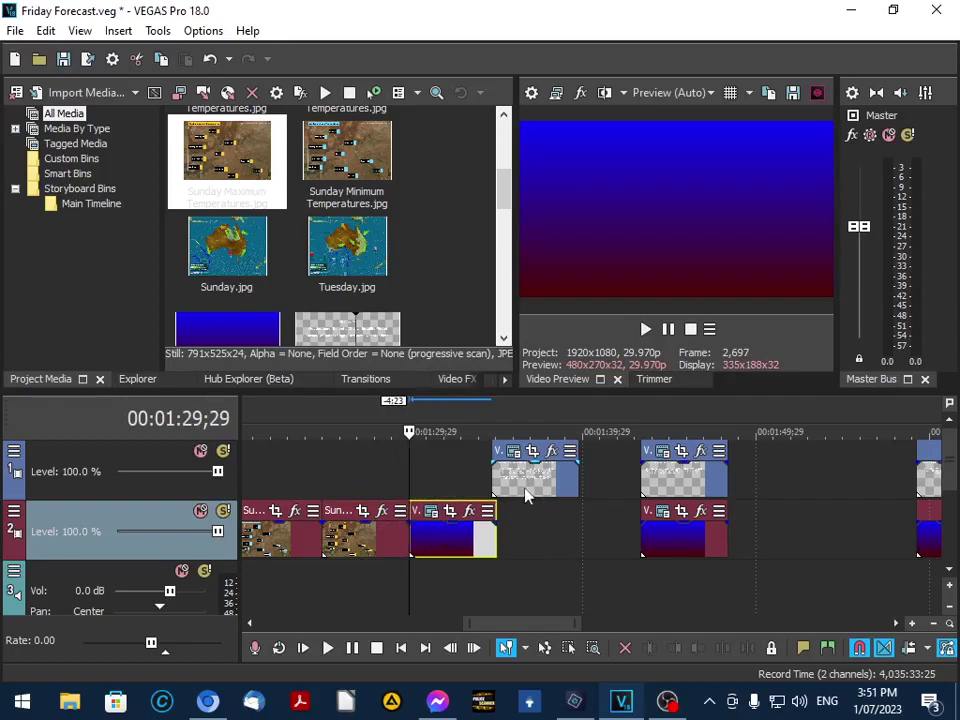
left_click_drag(524, 476, 442, 476)
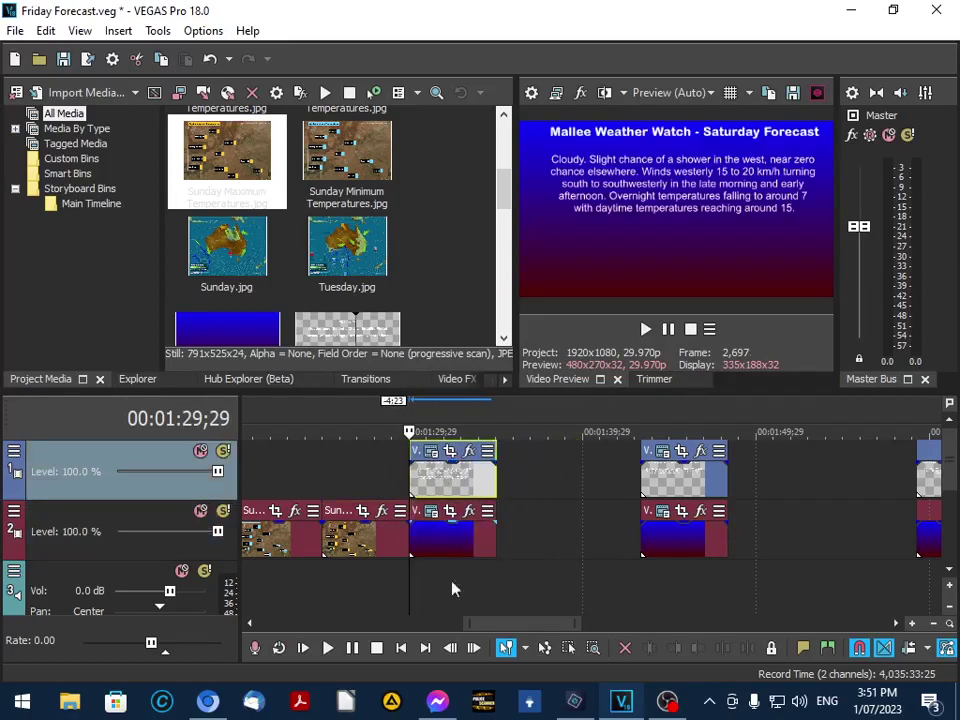
Delete the next title's forecast paragraph, change 'Saturday' to 'Monday' in its heading, and close the editor.
left_click(434, 452)
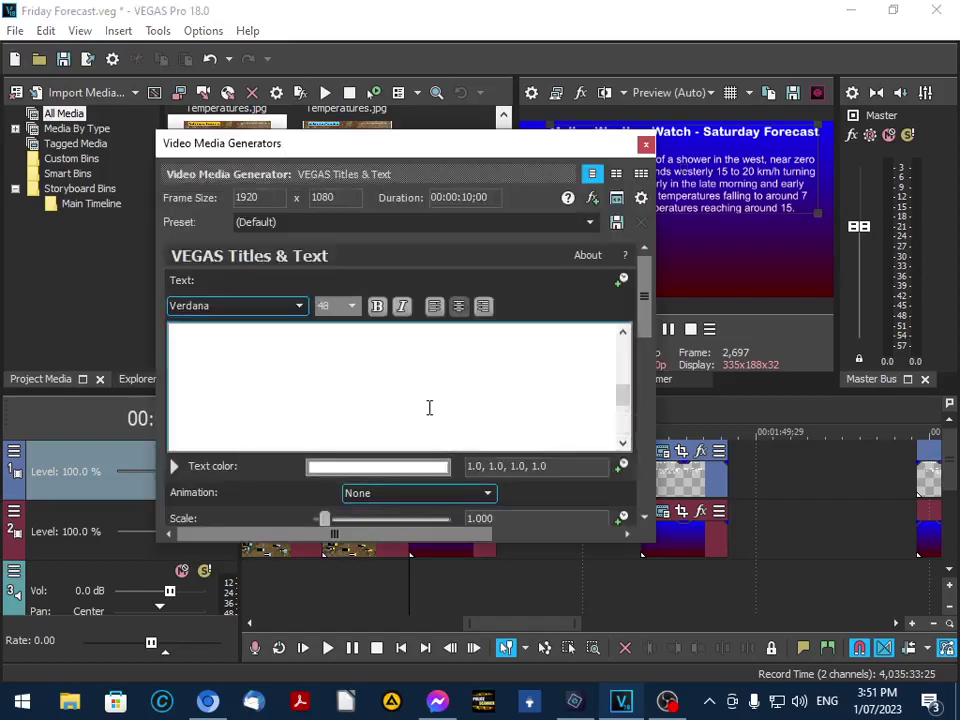
scroll(430, 407, "down", 1)
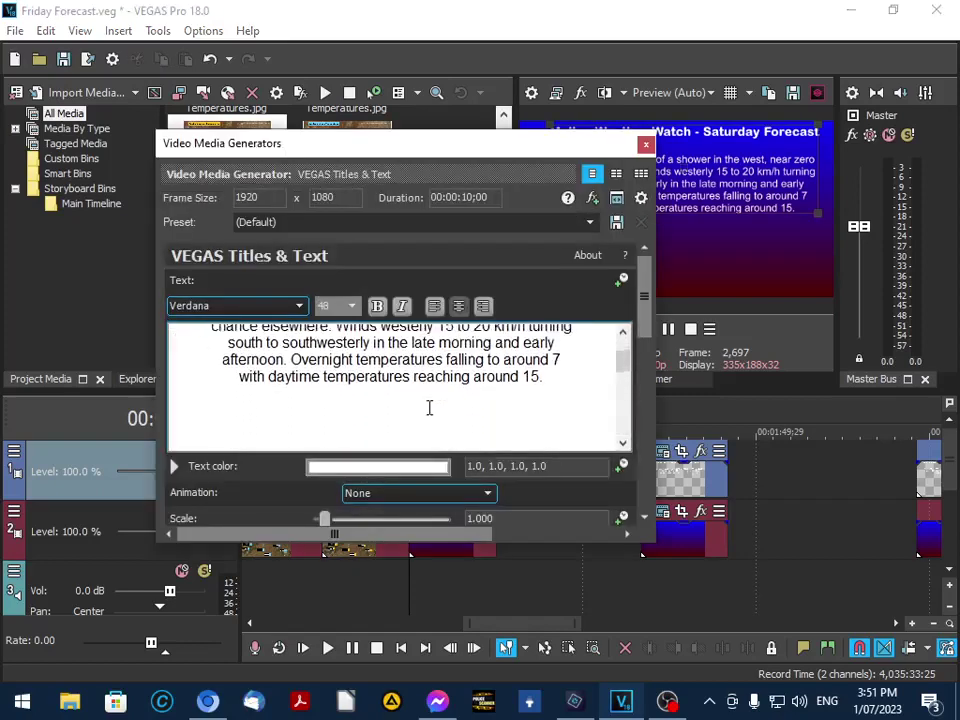
left_click_drag(544, 376, 214, 355)
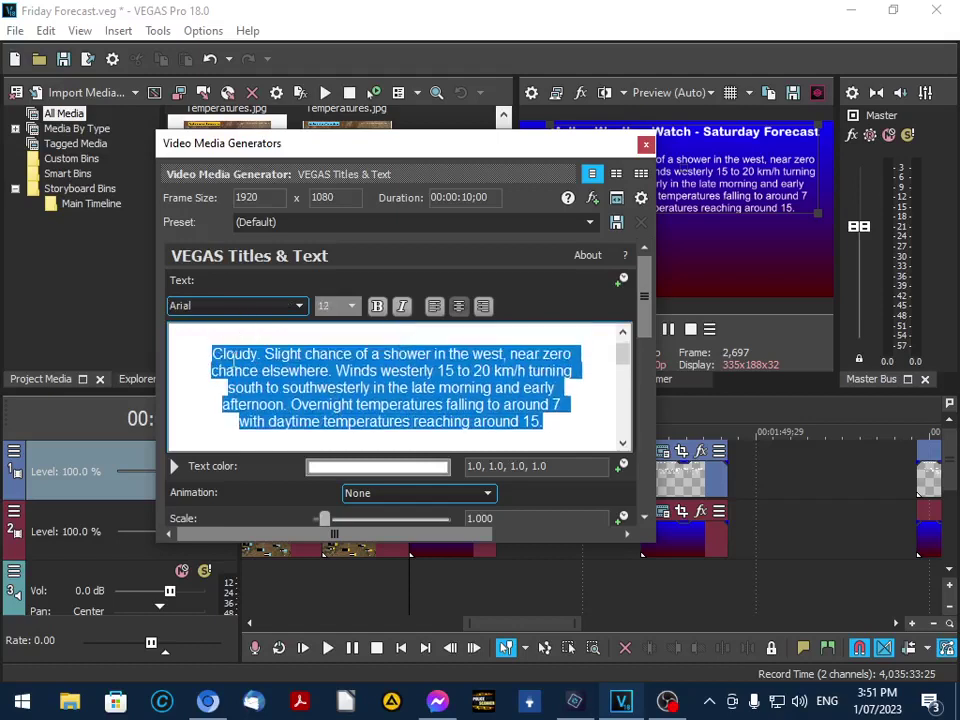
key("BackSpace")
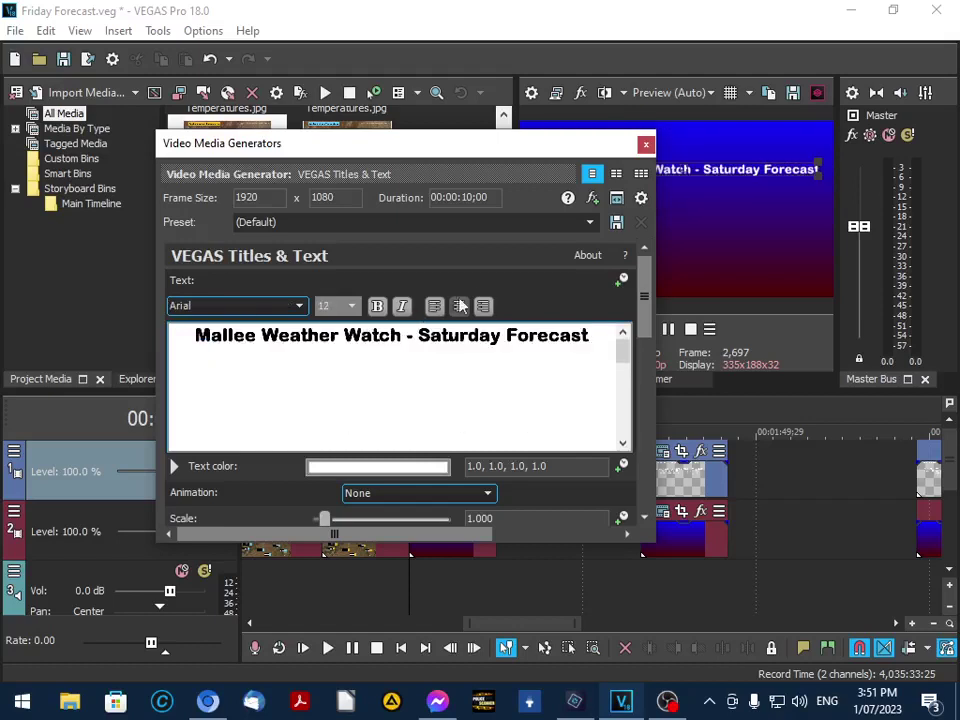
left_click(508, 336)
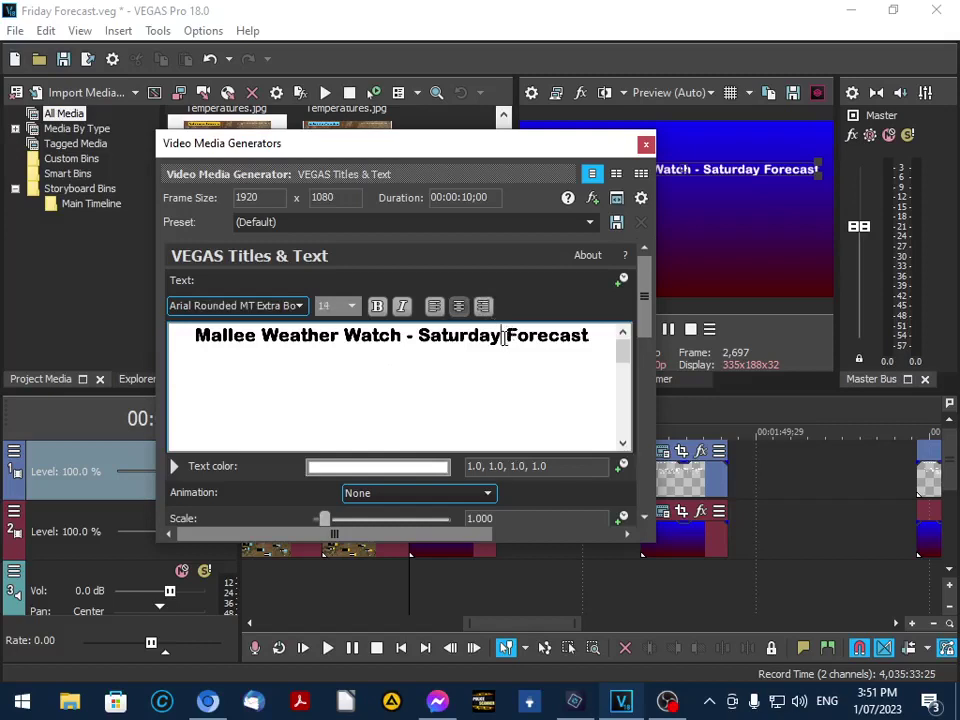
left_click_drag(503, 338, 419, 342)
type("Monday")
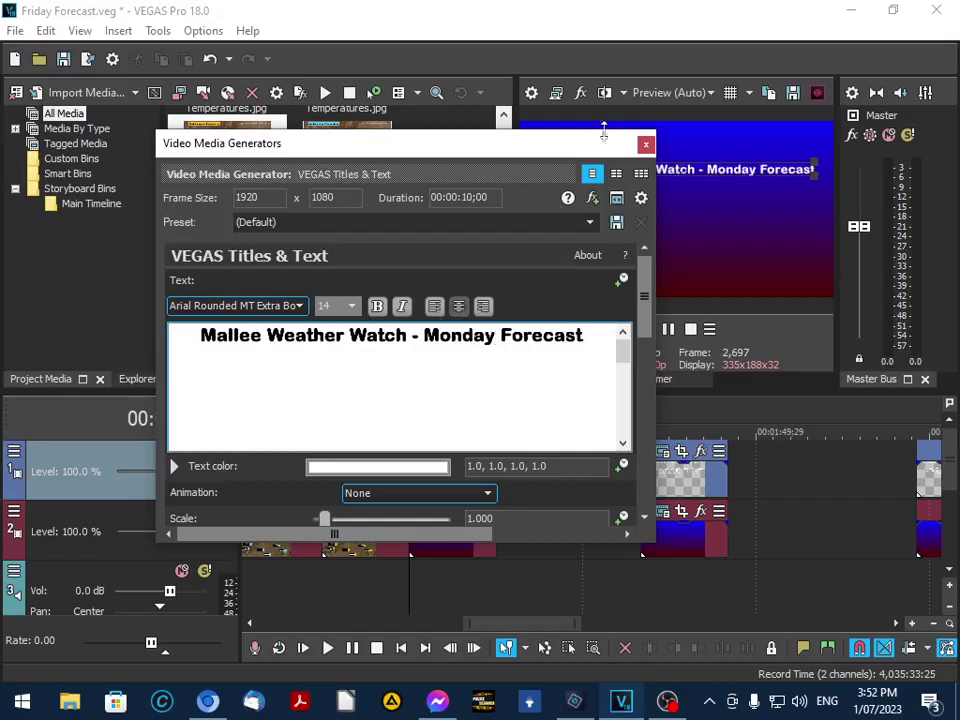
left_click(646, 146)
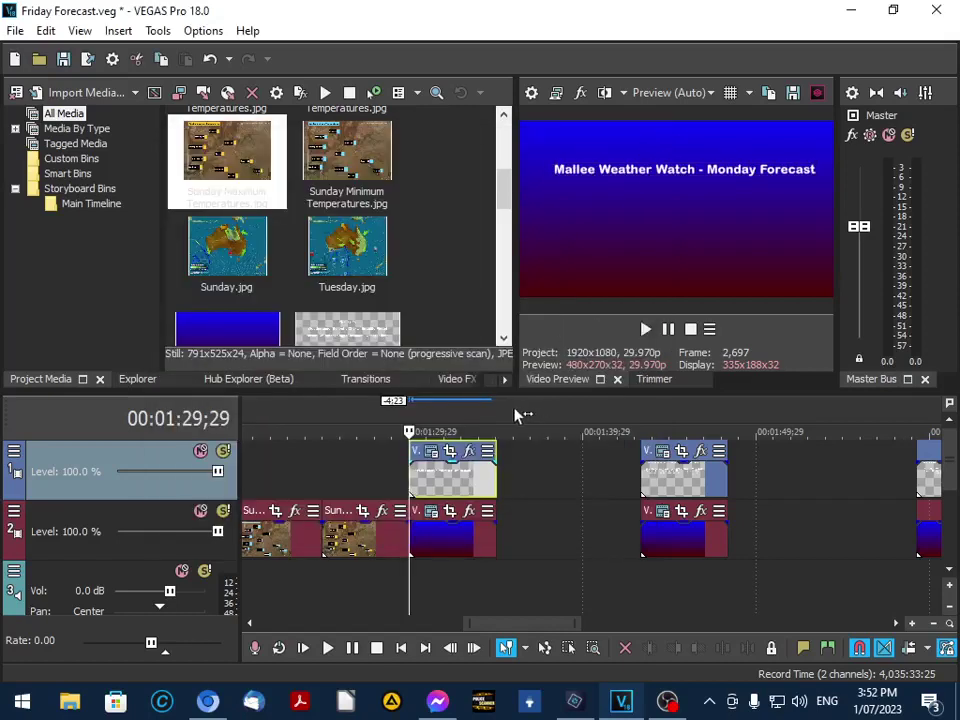
Park the playhead at the title's end and shift the later title pair right about 2 seconds.
left_click(493, 429)
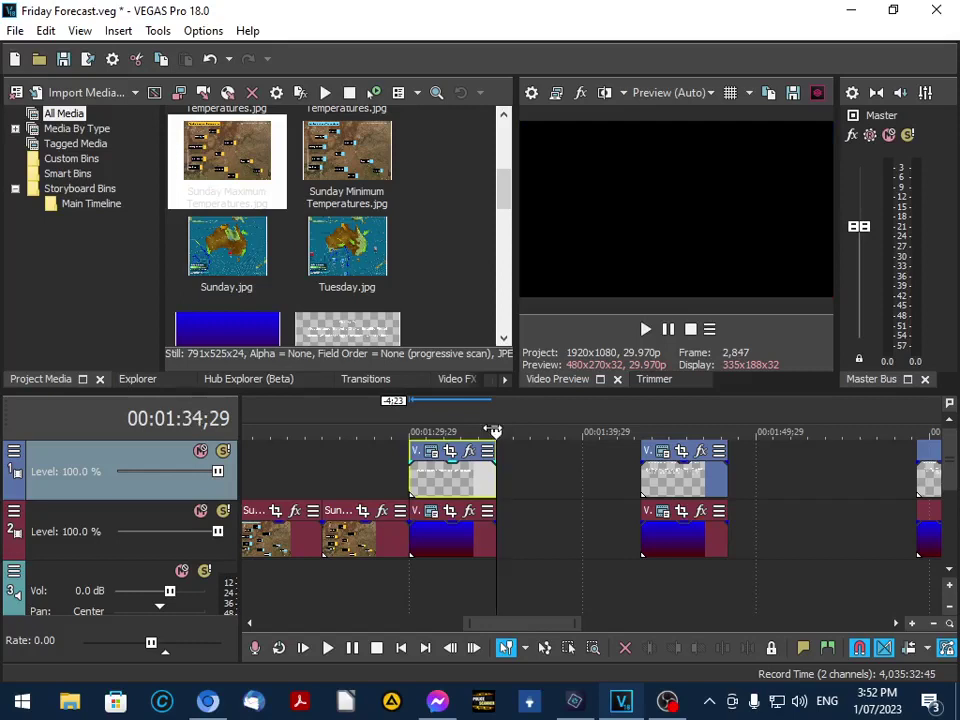
left_click(494, 429)
left_click_drag(667, 483, 704, 483)
mouse_move(670, 540)
left_mouse_down()
mouse_move(660, 542)
mouse_move(699, 538)
mouse_move(684, 540)
left_mouse_up()
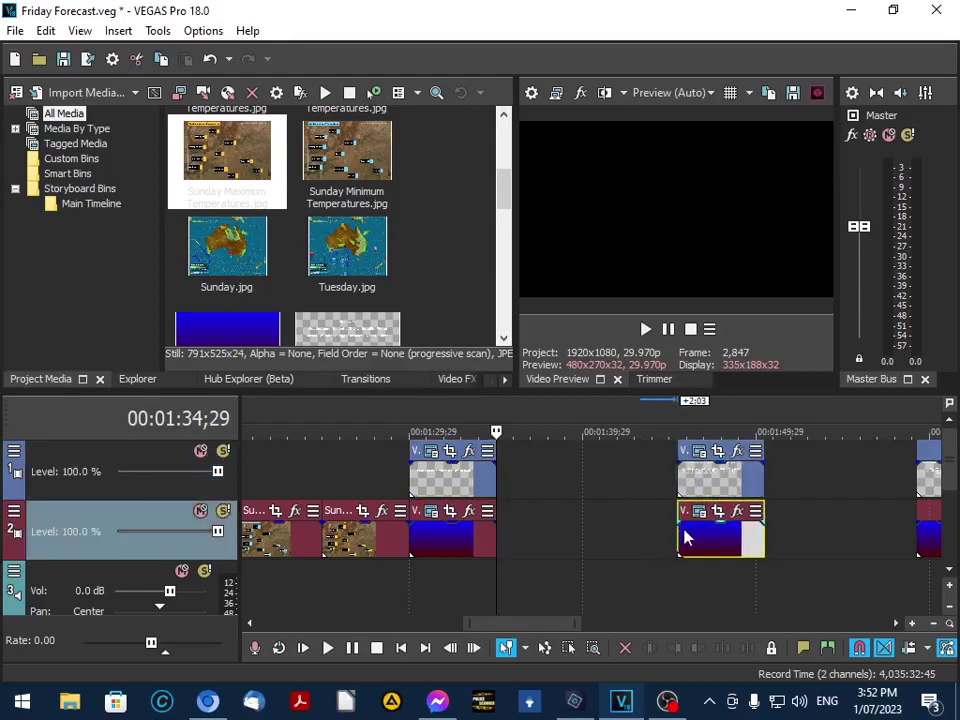
key("Left")
key("Right")
Import the Monday Minimum Temperatures image and place it on track 2 at the playhead.
left_click(15, 30)
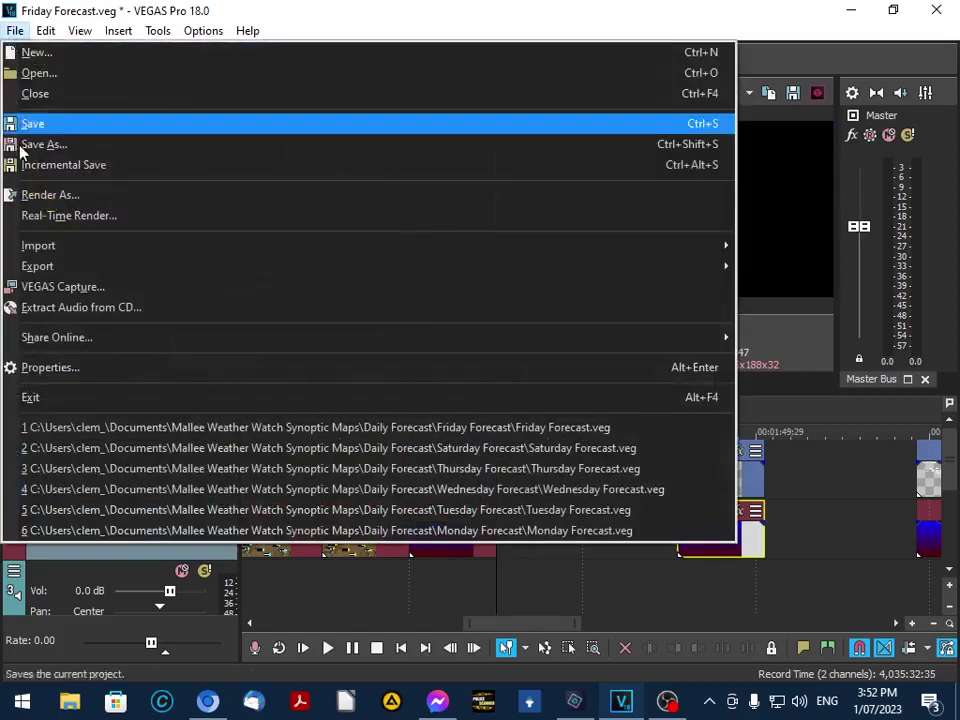
left_click(38, 247)
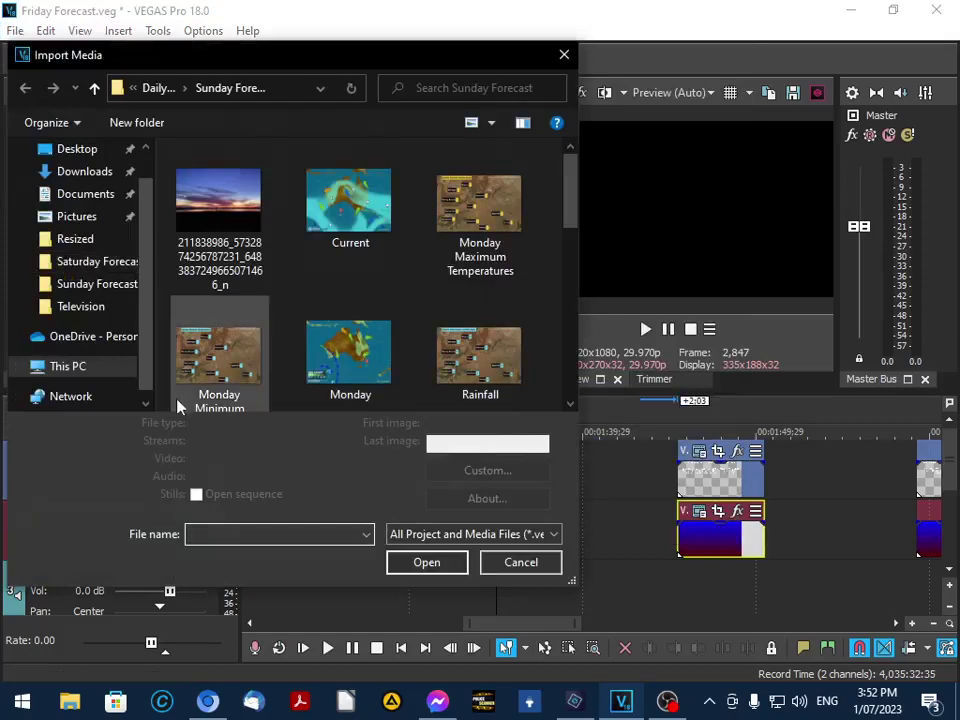
double_click(210, 368)
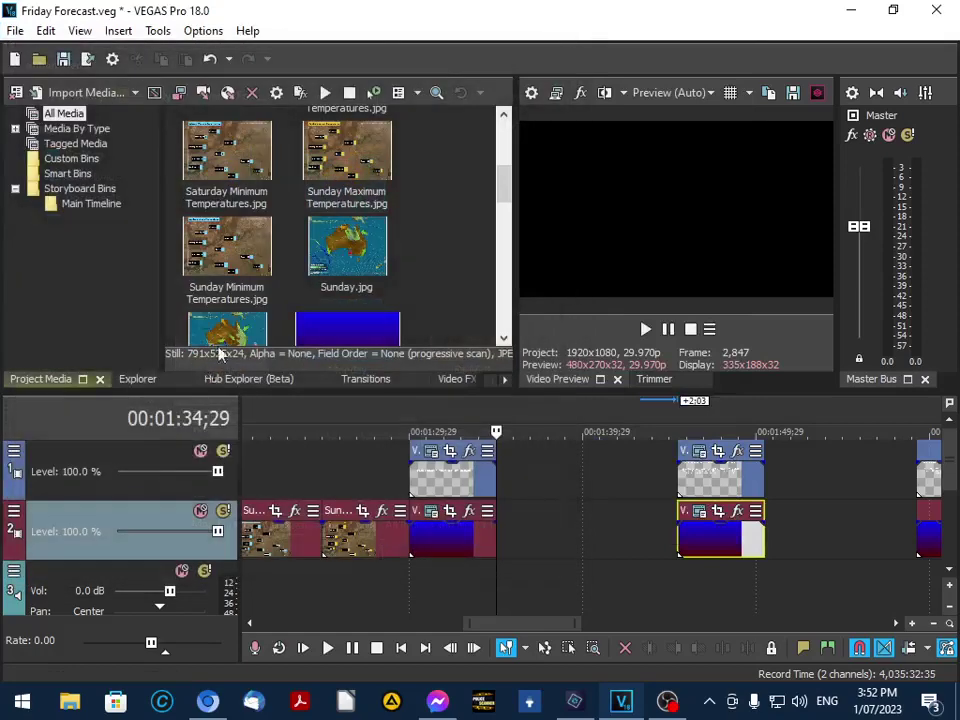
scroll(232, 330, "up", 5)
left_click(235, 248)
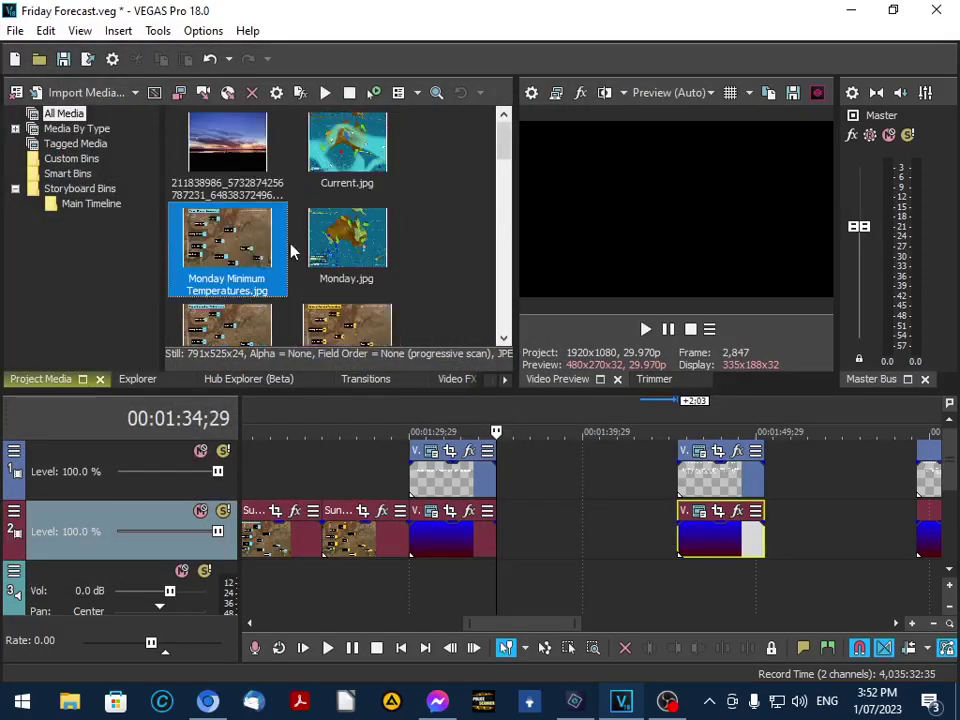
double_click(235, 248)
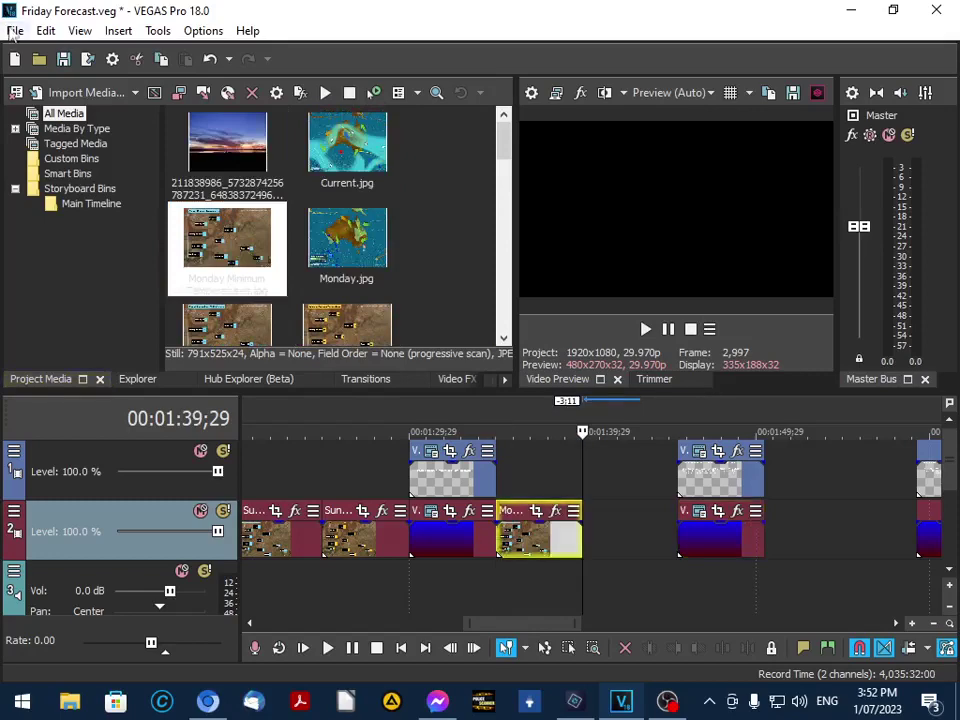
Import the Monday Maximum Temperatures image and place it after the minimum chart.
left_click(15, 31)
left_click(38, 247)
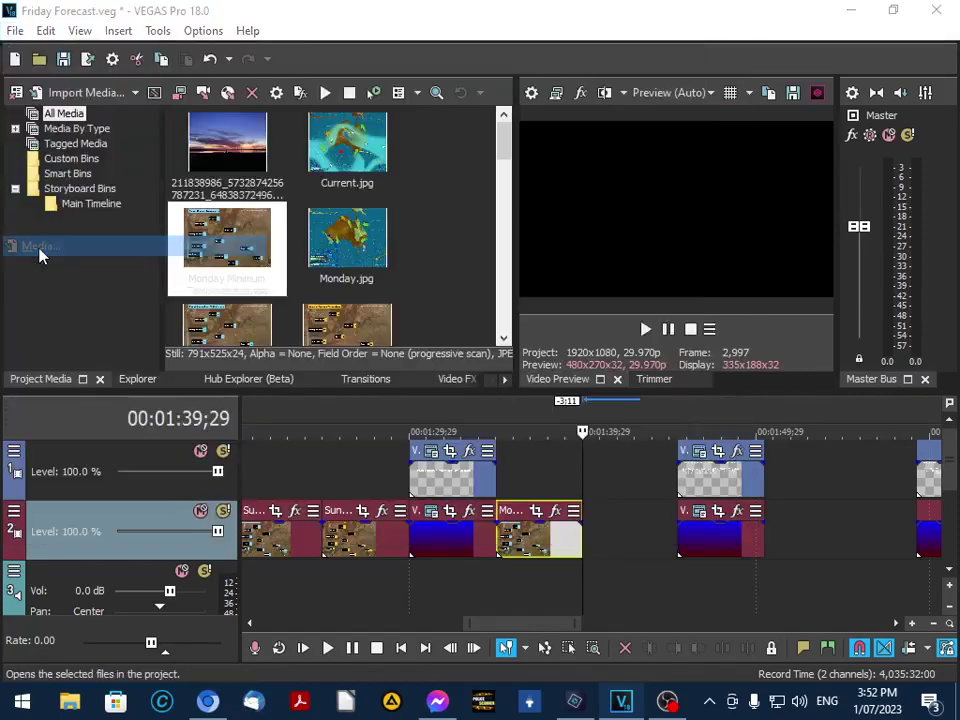
double_click(480, 226)
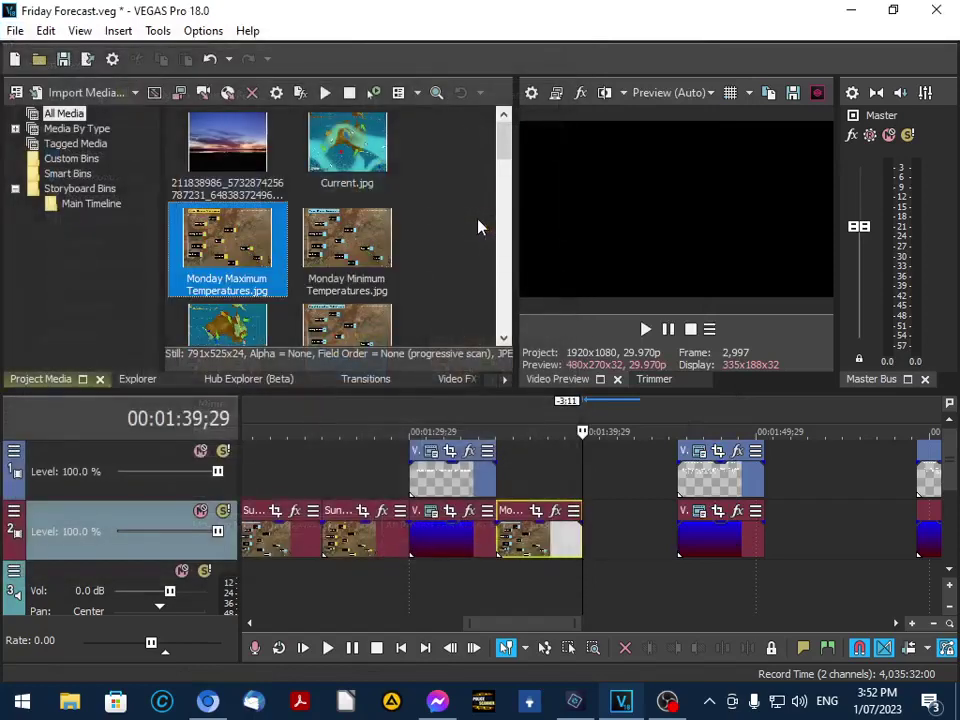
double_click(218, 248)
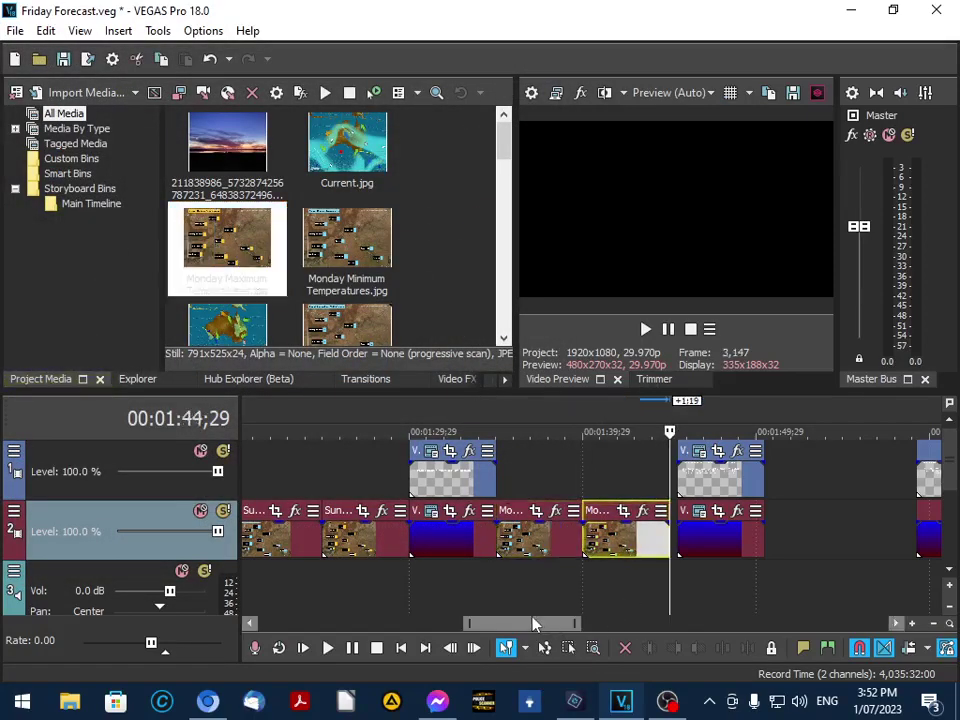
left_click_drag(534, 623, 575, 623)
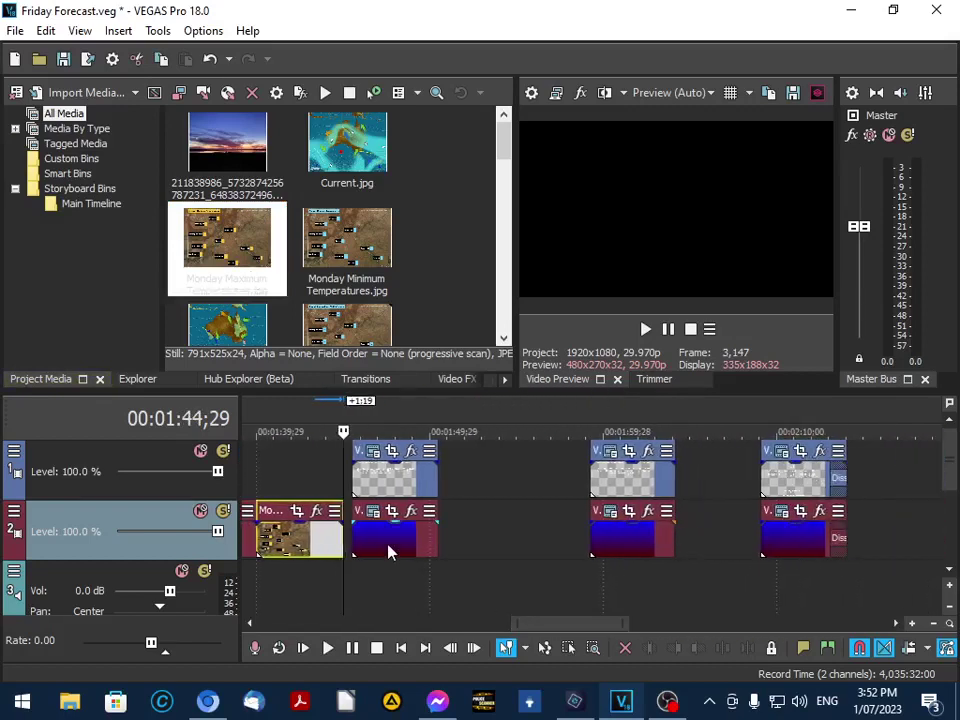
Realign the gradient and title after the Monday charts, and shift the next title pair right about 3 seconds.
left_click_drag(377, 550, 380, 533)
left_click_drag(368, 486, 370, 488)
left_click(431, 436)
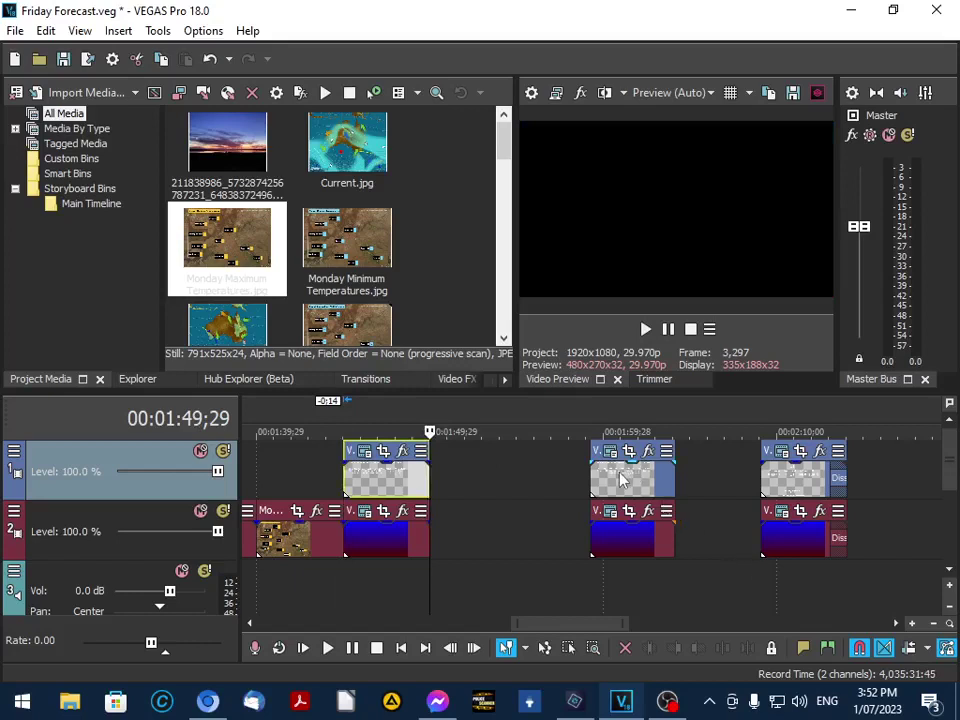
left_click_drag(622, 481, 679, 481)
left_click(615, 542)
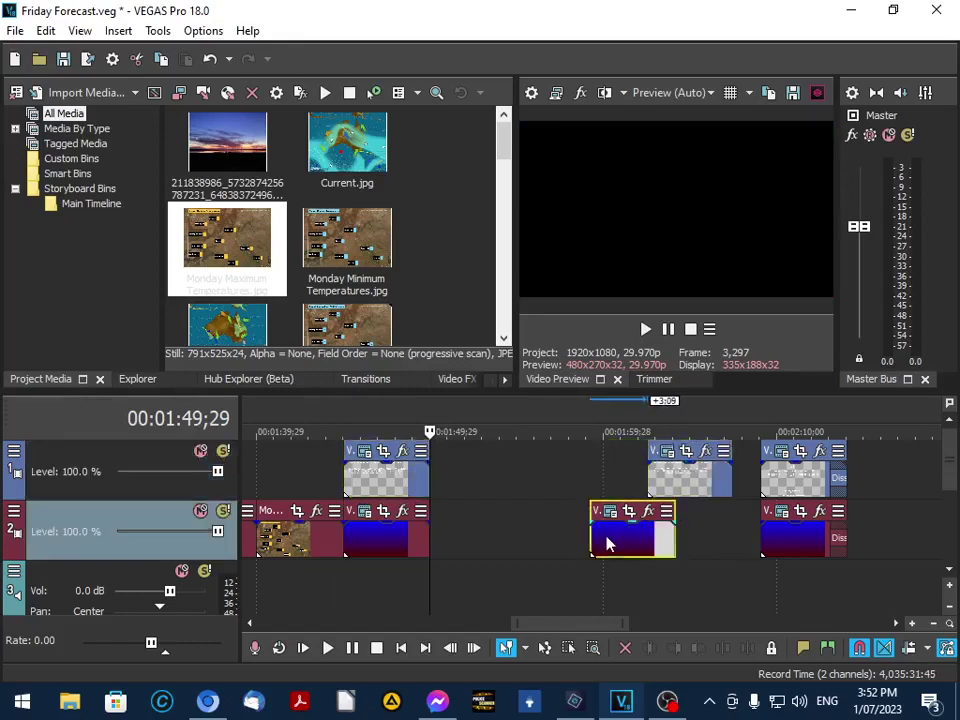
left_click_drag(615, 542, 661, 538)
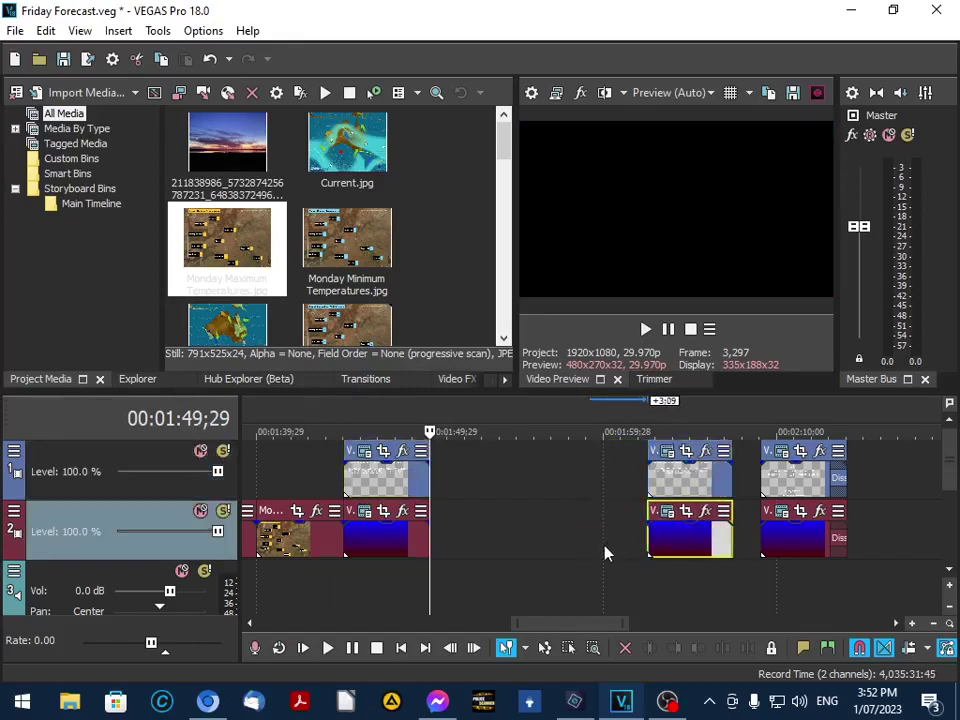
Delete the forecast paragraph from the title following the Monday charts.
key("Left")
key("Right")
left_click(368, 456)
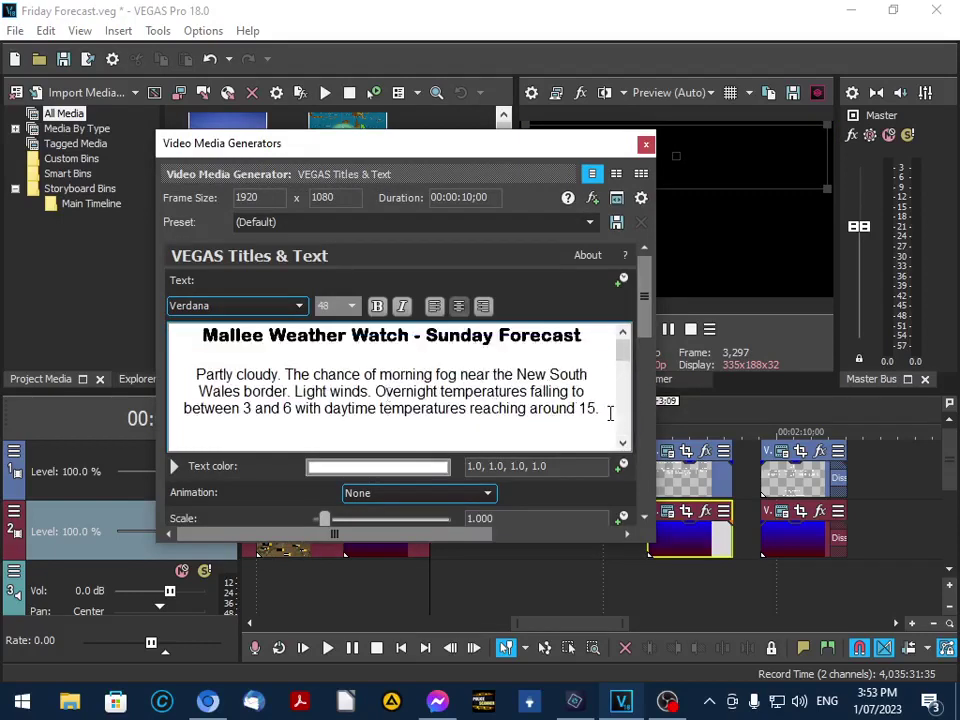
left_click_drag(609, 413, 186, 377)
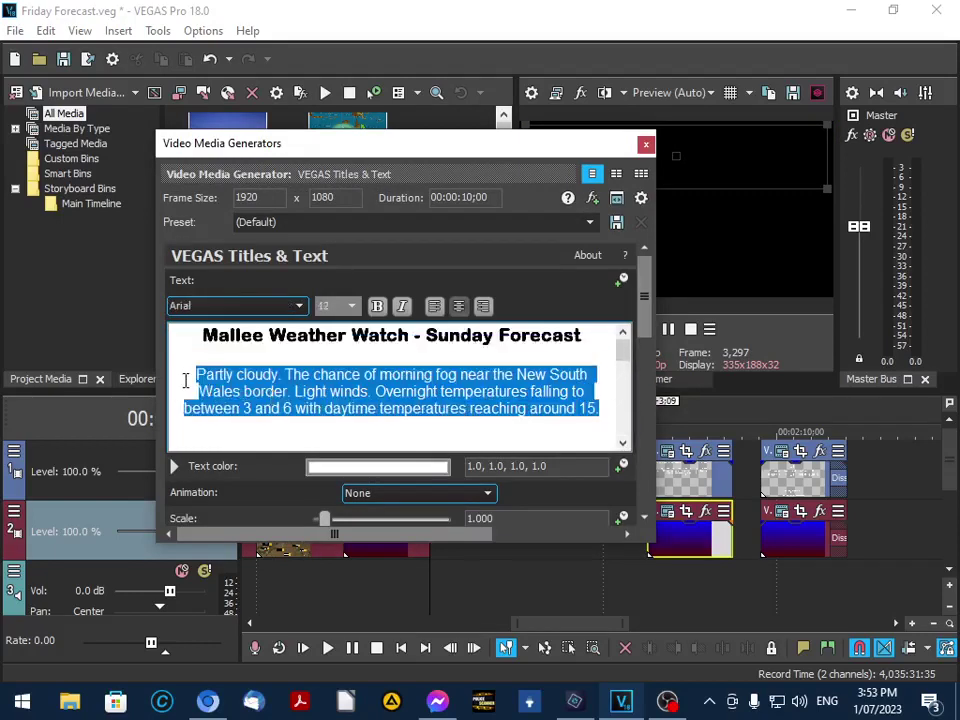
key("Delete")
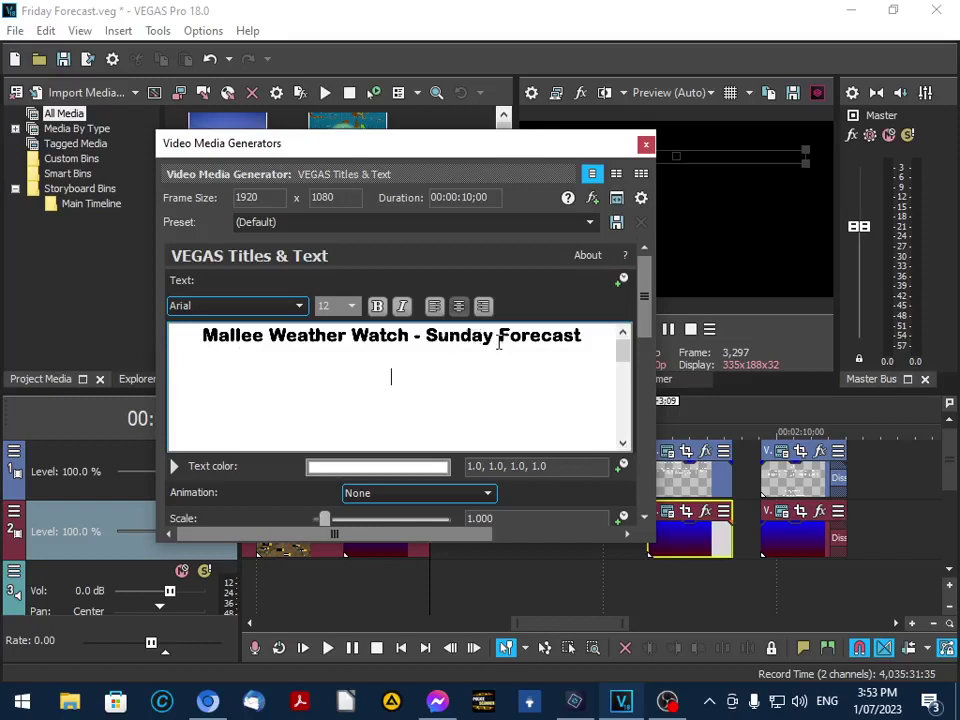
Retype the heading's day as 'Tuesday' and close the title editor.
left_click_drag(495, 342, 429, 338)
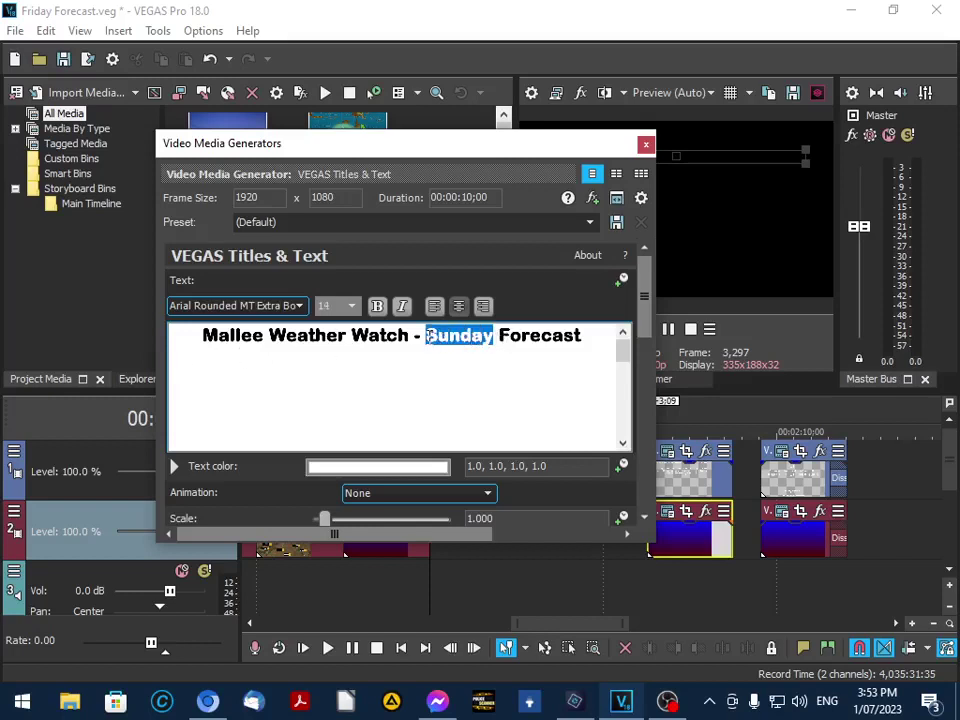
type("Monday")
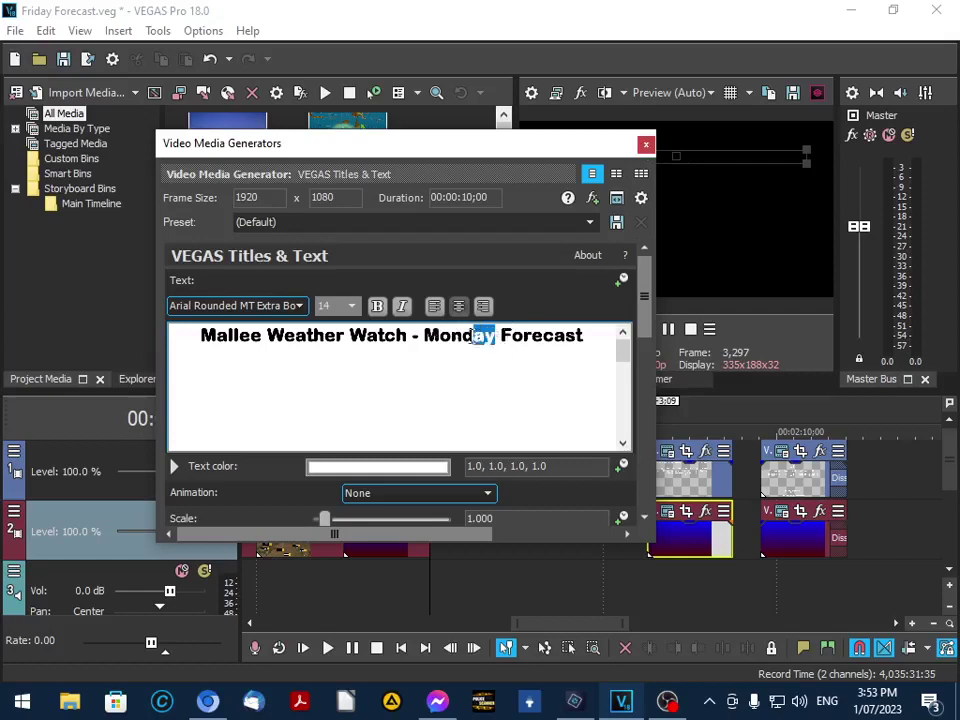
left_click_drag(466, 336, 425, 336)
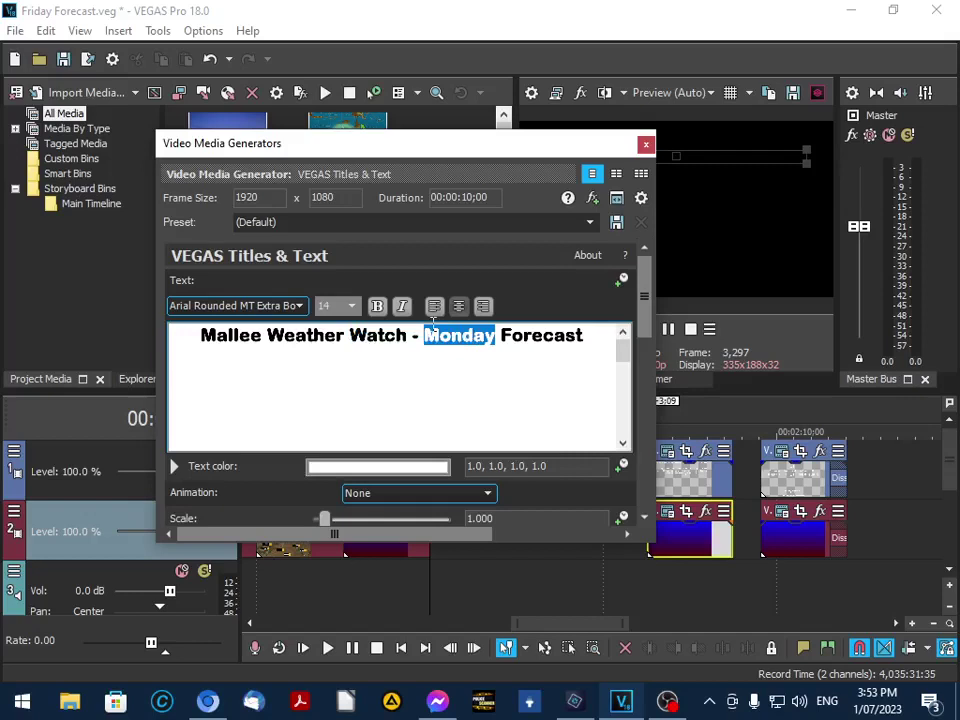
type("Tuesday")
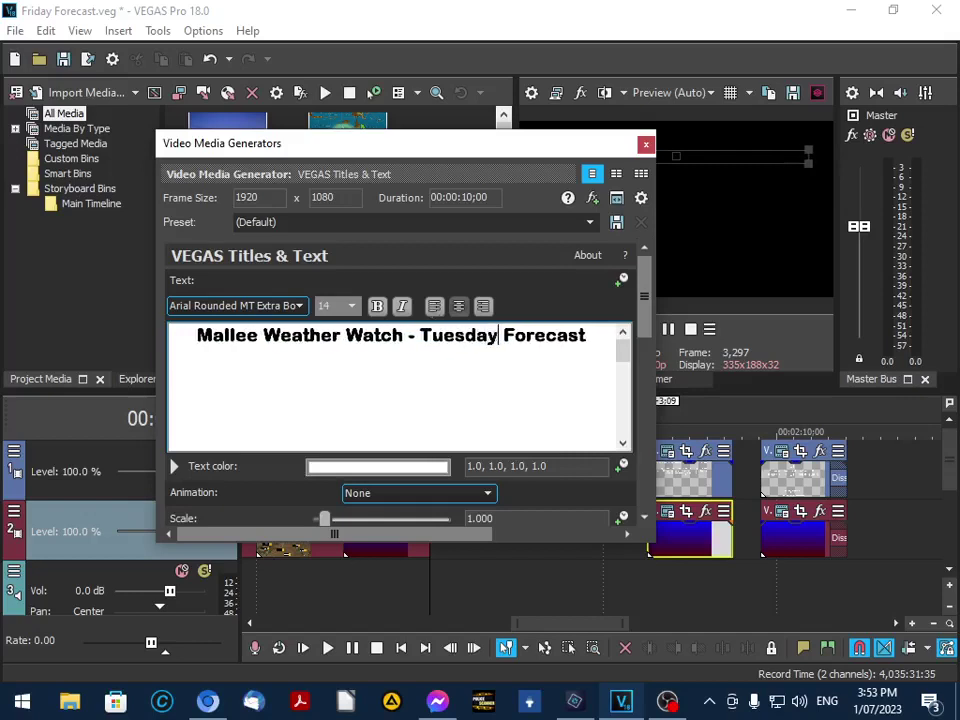
left_click(646, 145)
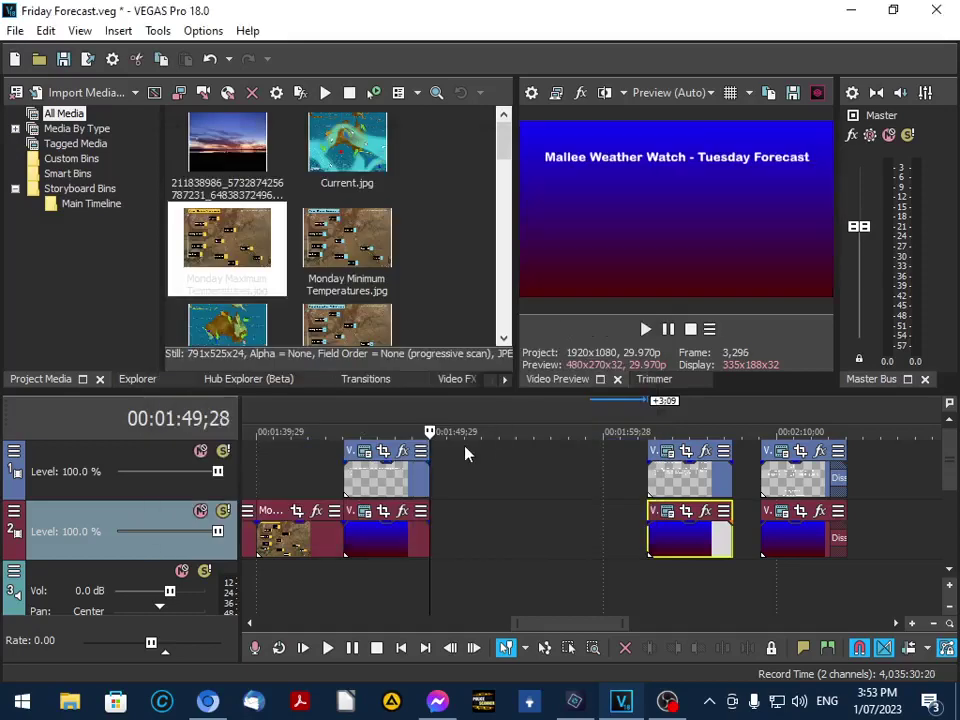
Import the Tuesday Minimum Temperatures image and place it on track 2 at the playhead.
left_click(15, 31)
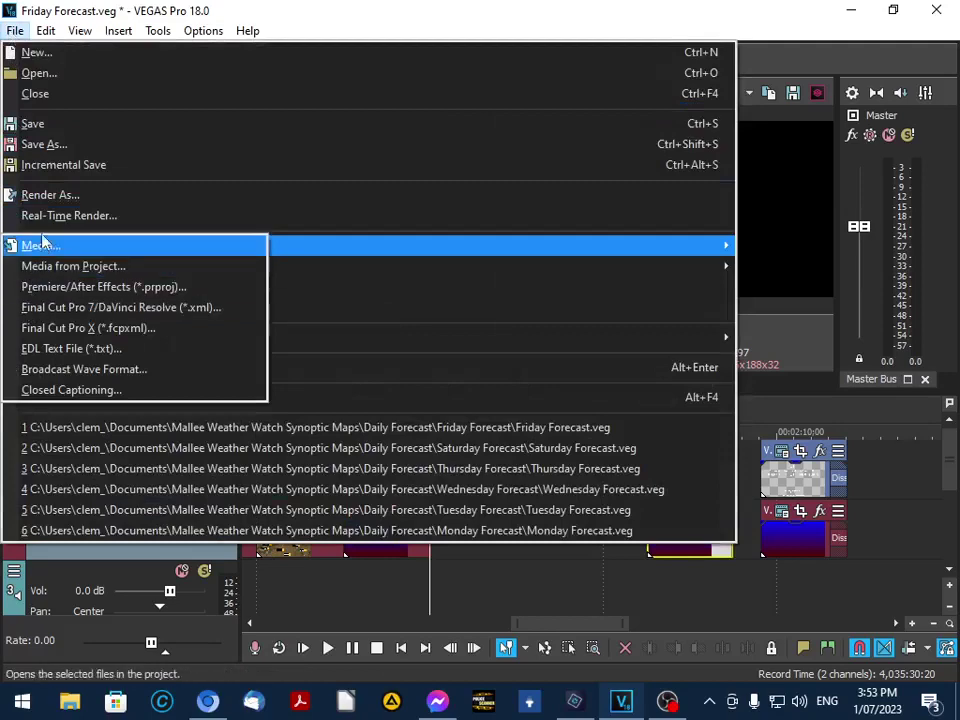
left_click(31, 252)
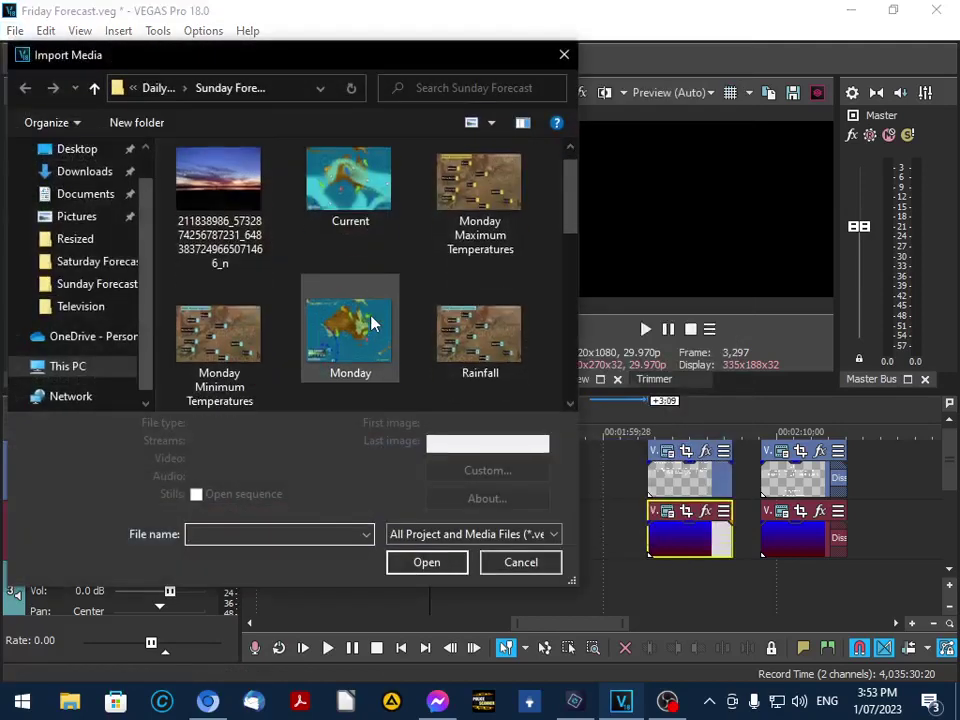
scroll(371, 323, "down", 4)
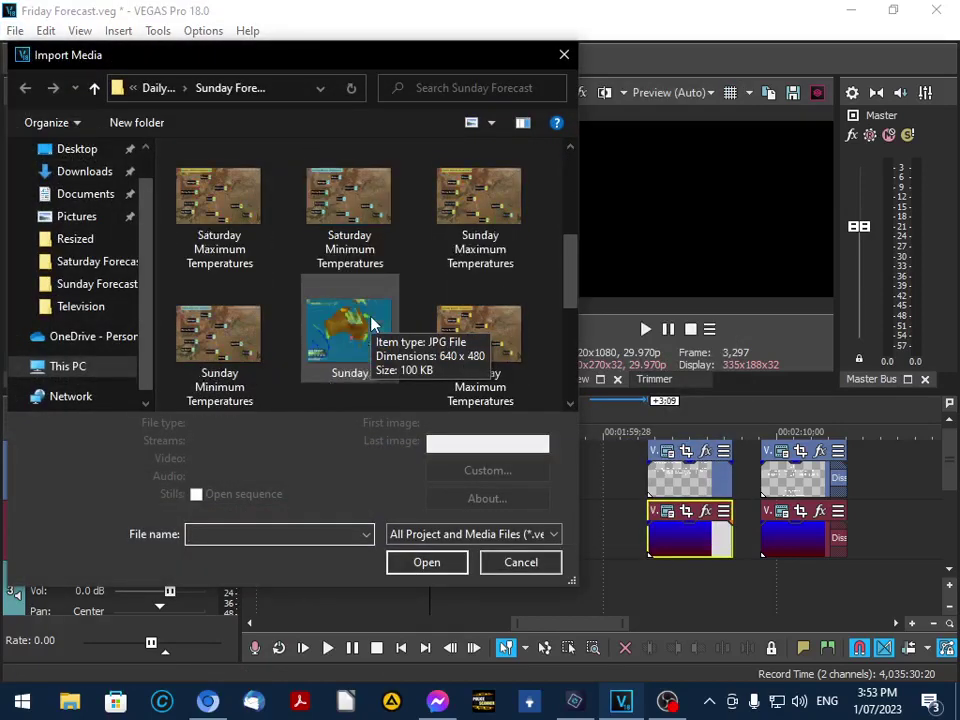
scroll(371, 323, "down", 2)
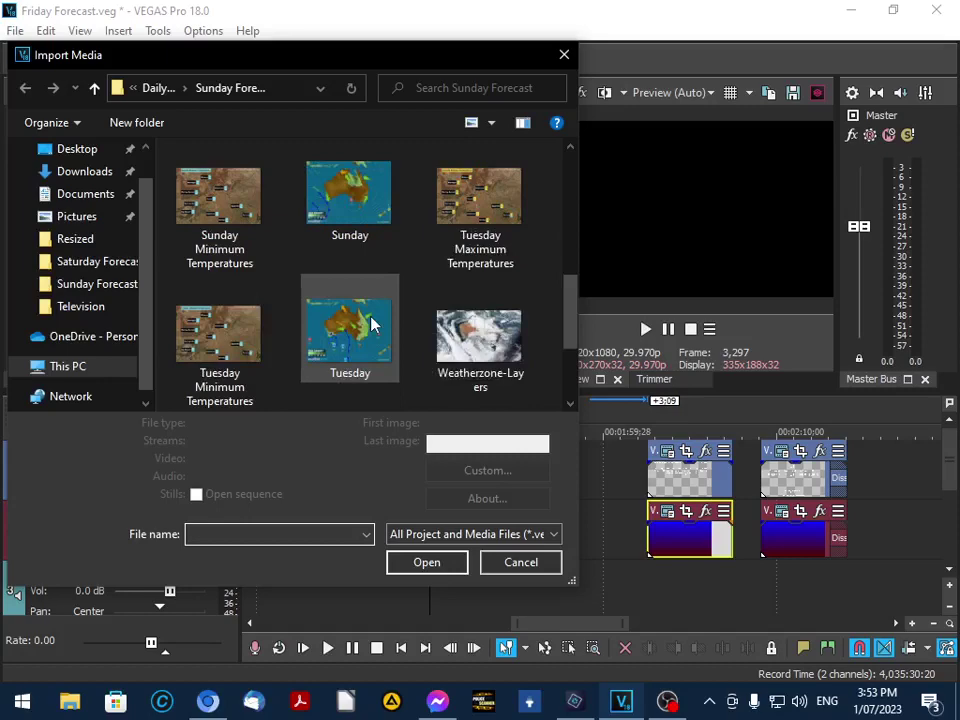
double_click(223, 360)
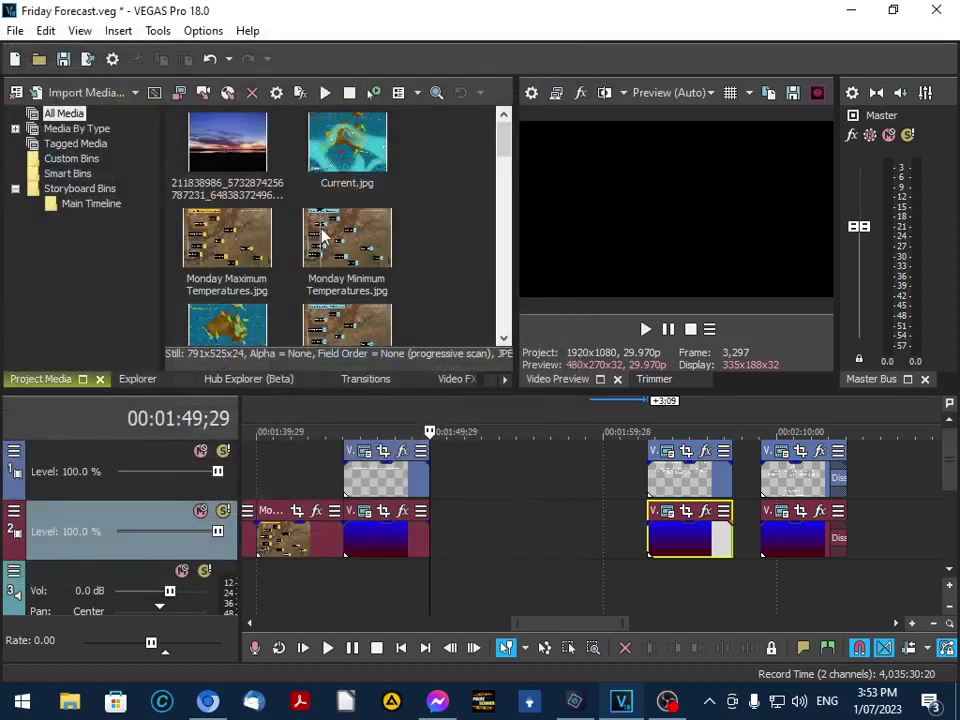
scroll(322, 235, "down", 3)
scroll(311, 225, "up", 3)
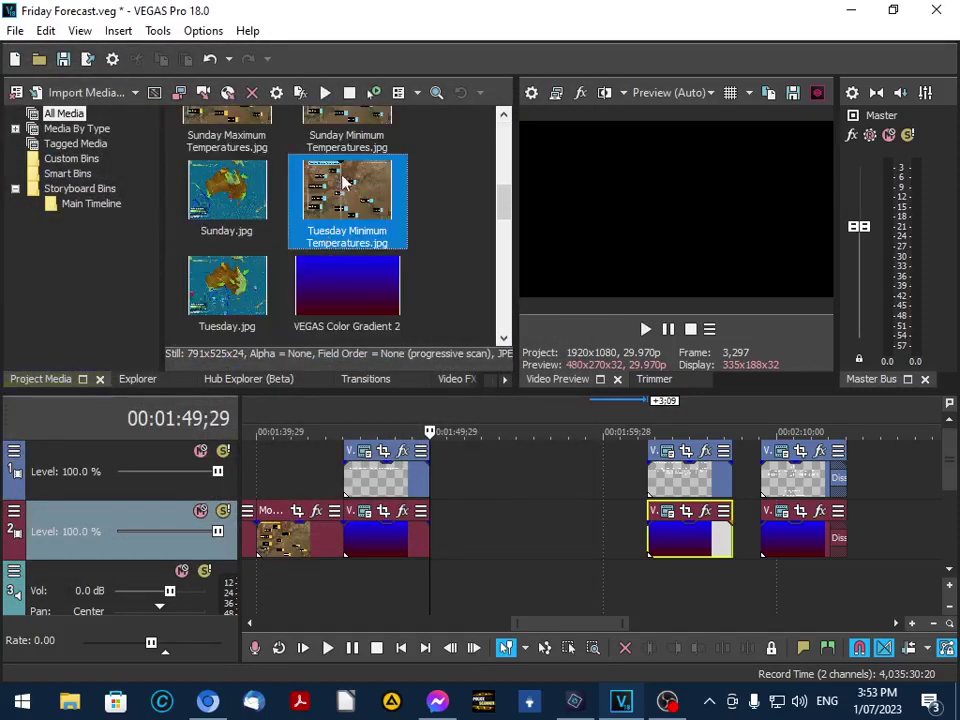
double_click(340, 198)
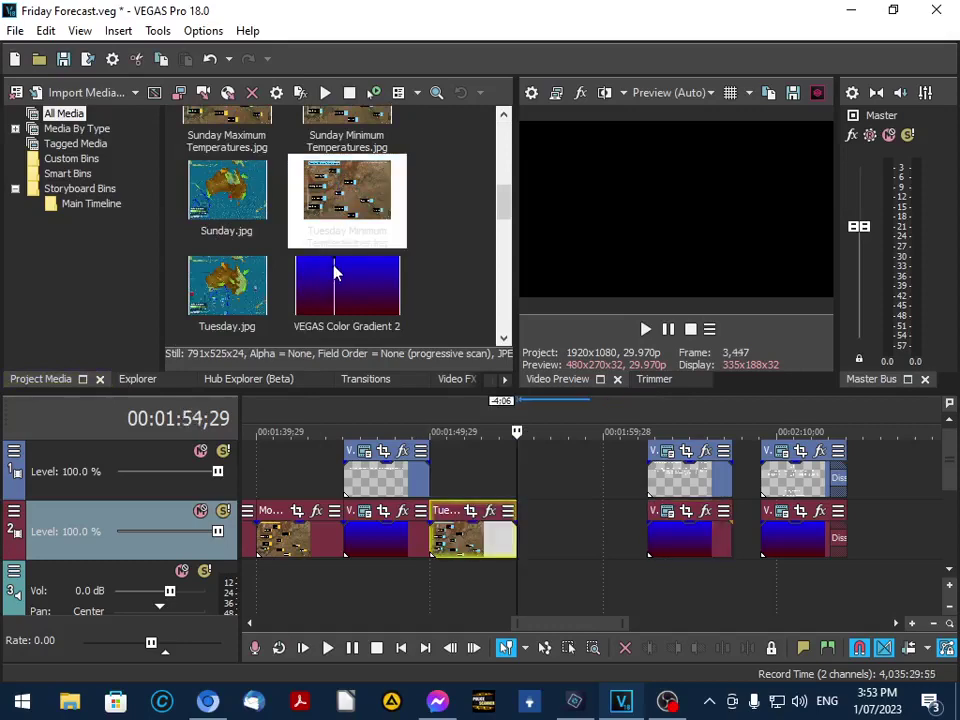
Import the Tuesday Maximum Temperatures image and add it after the minimum chart.
left_click(15, 31)
mouse_move(40, 245)
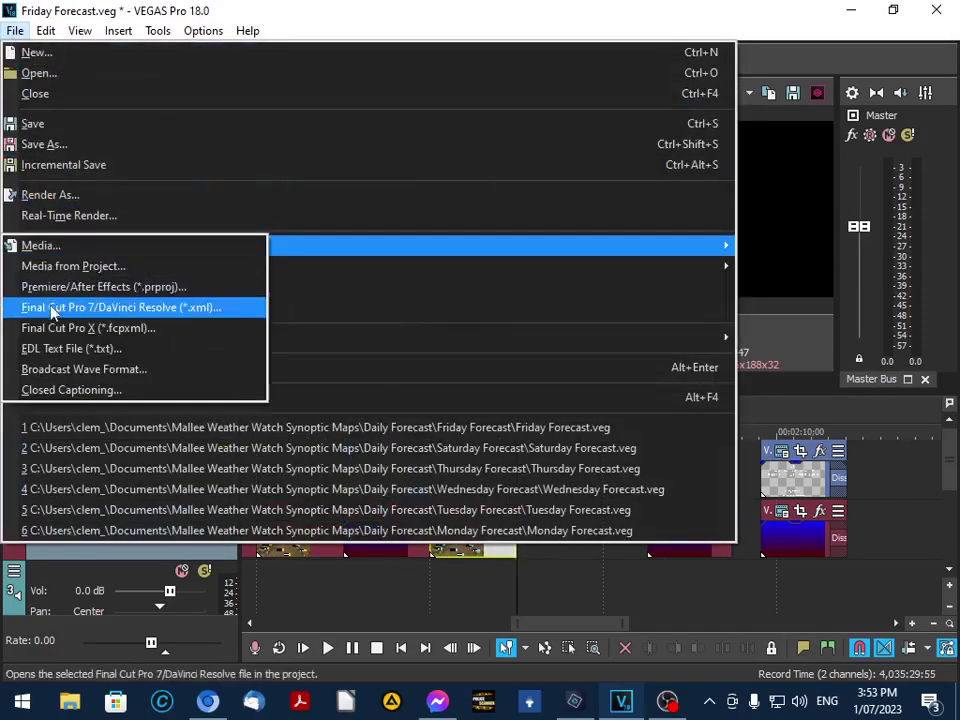
left_click(48, 256)
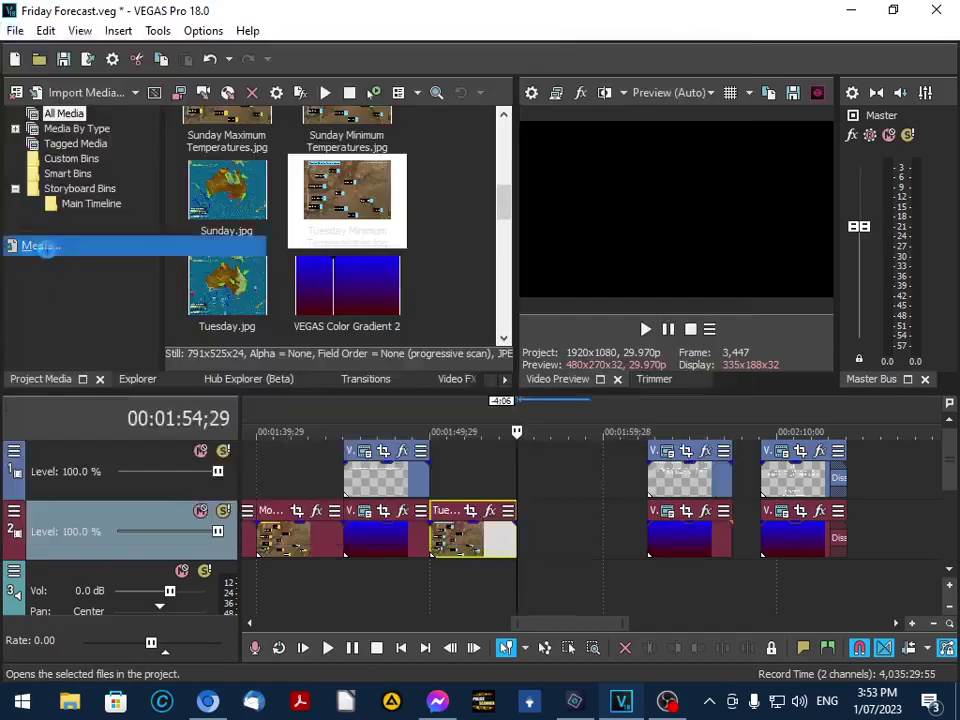
scroll(360, 306, "down", 3)
scroll(362, 304, "down", 3)
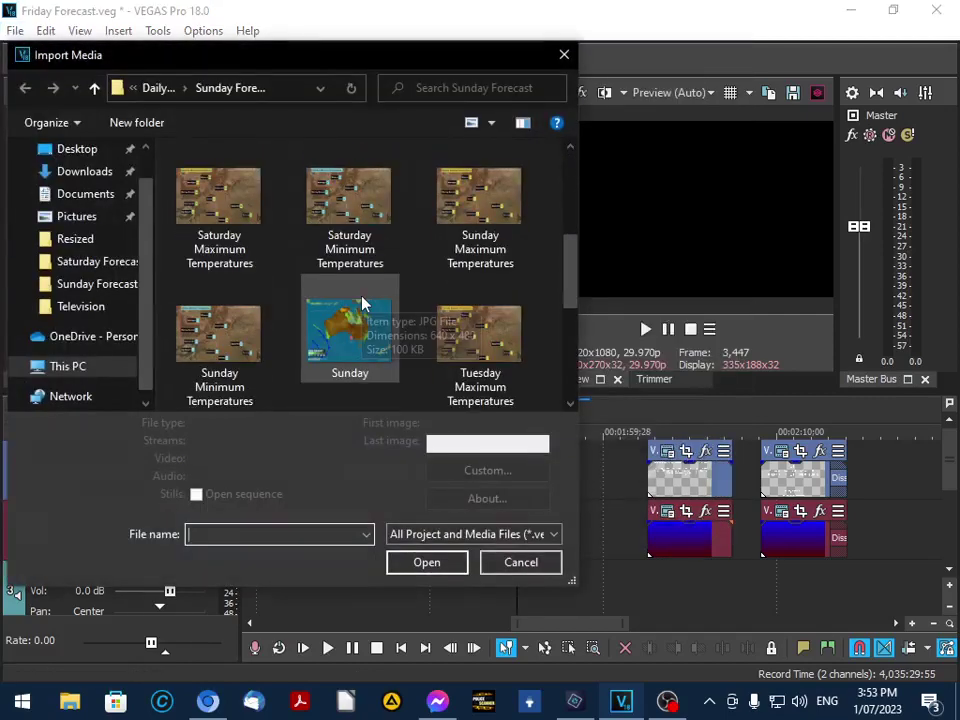
double_click(496, 345)
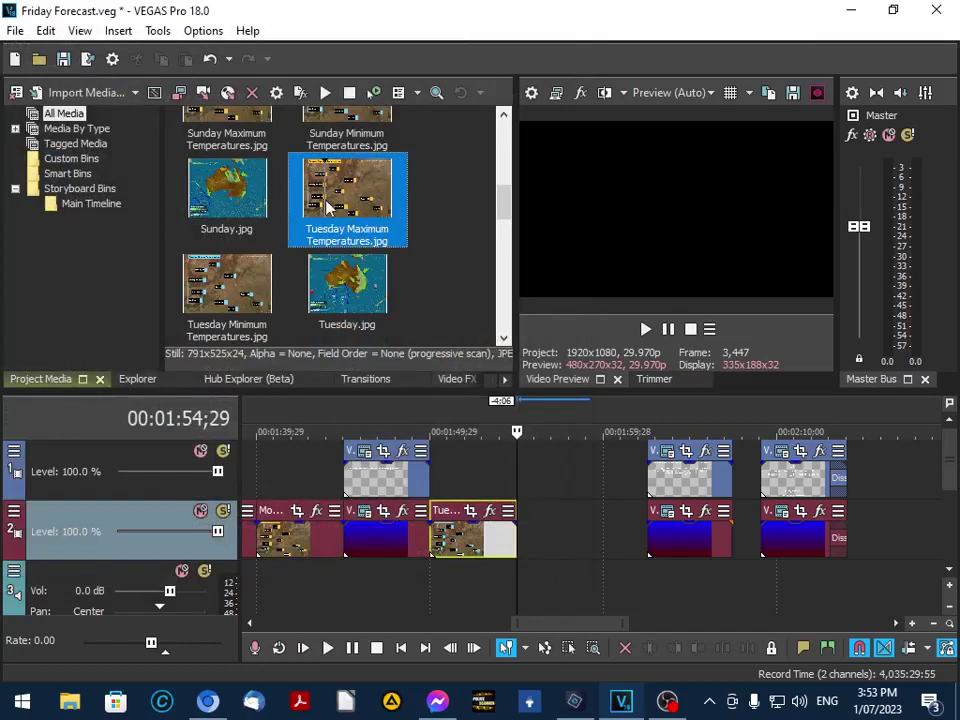
double_click(330, 207)
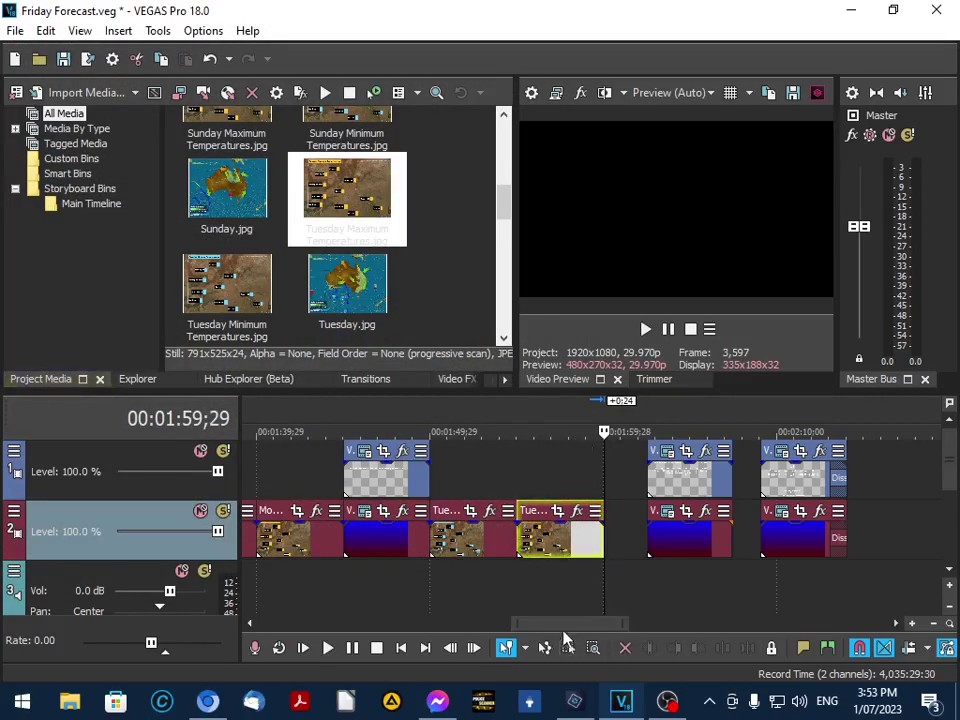
left_click_drag(564, 624, 593, 625)
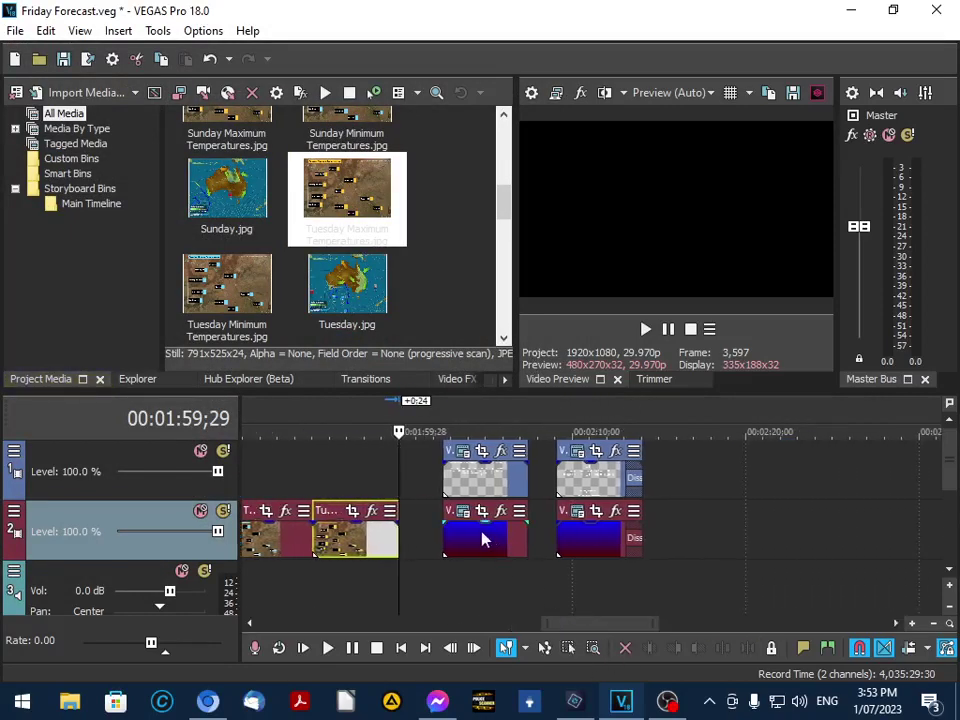
Move the blue forecast background and Monday title earlier to close the gap.
left_click_drag(463, 540, 424, 546)
left_click_drag(454, 475, 411, 478)
key("Left")
key("Right")
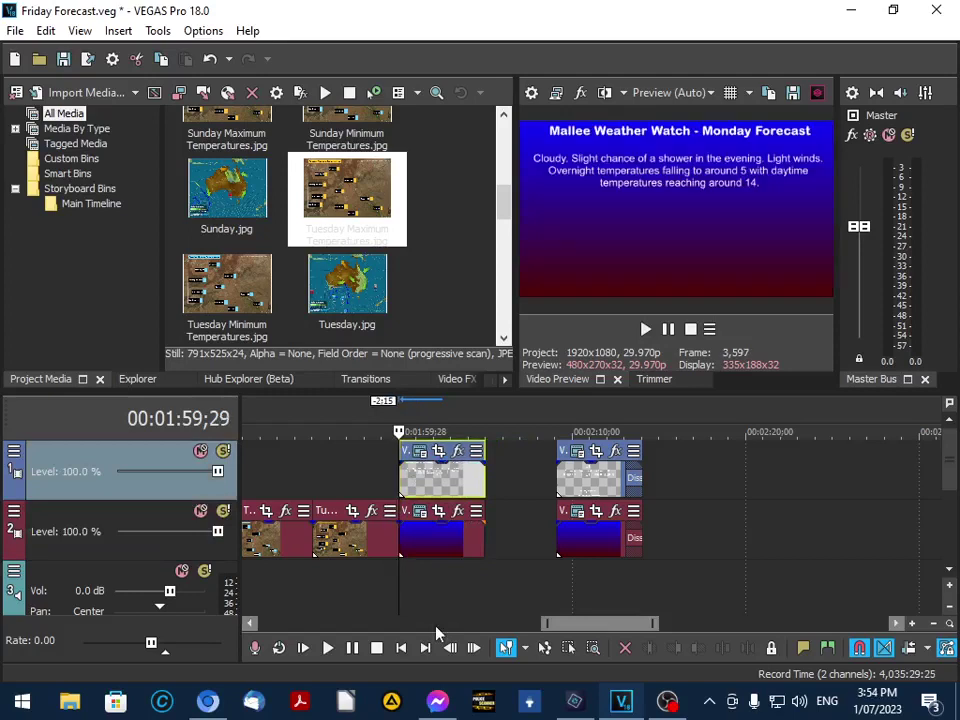
Delete the title's forecast paragraph and replace 'Monday' with 'Wednesday' in its heading.
left_click(421, 452)
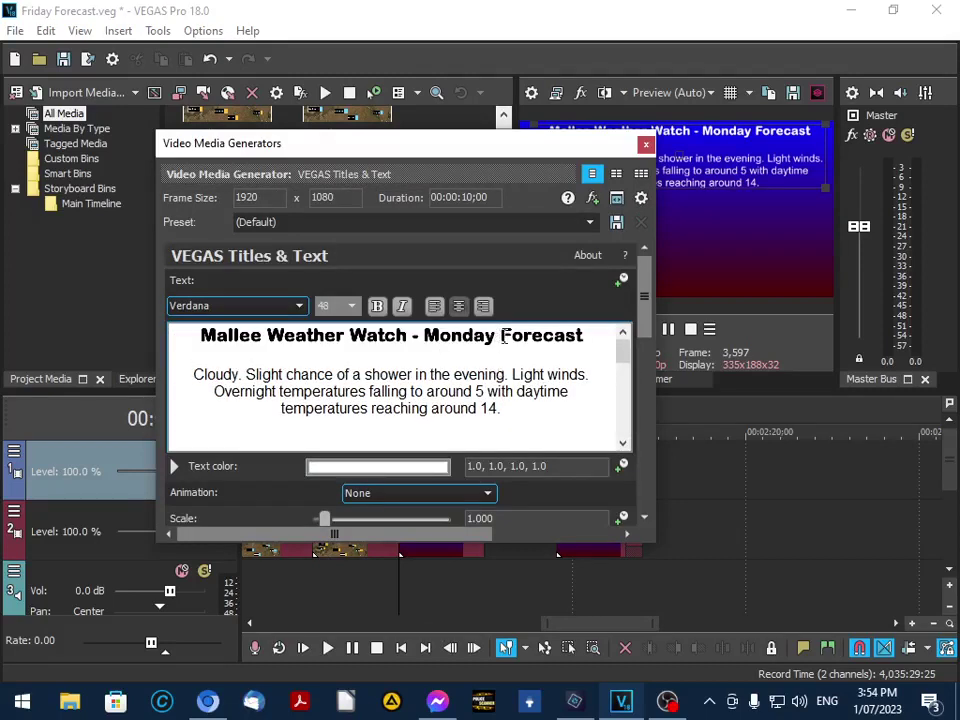
left_click_drag(507, 410, 192, 375)
key("Delete")
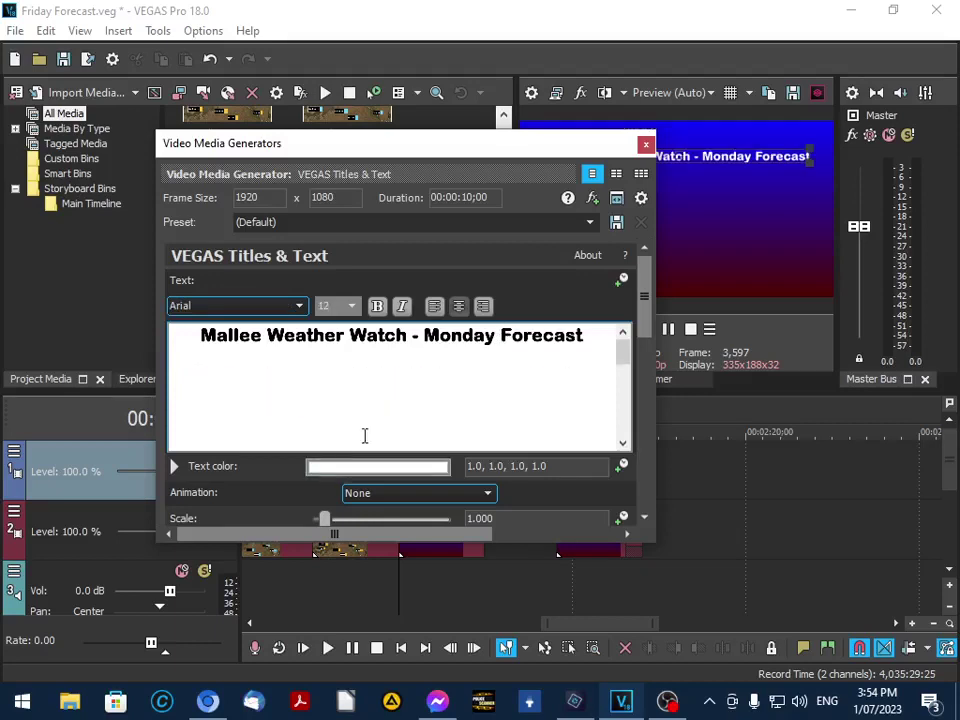
left_click_drag(494, 338, 422, 337)
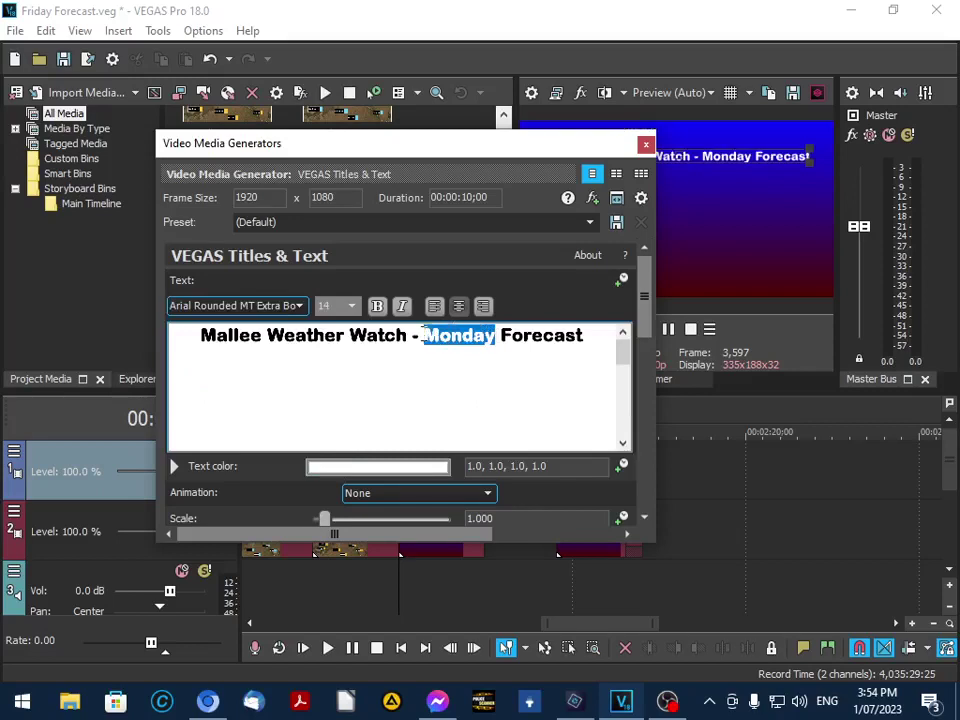
type("Wednes")
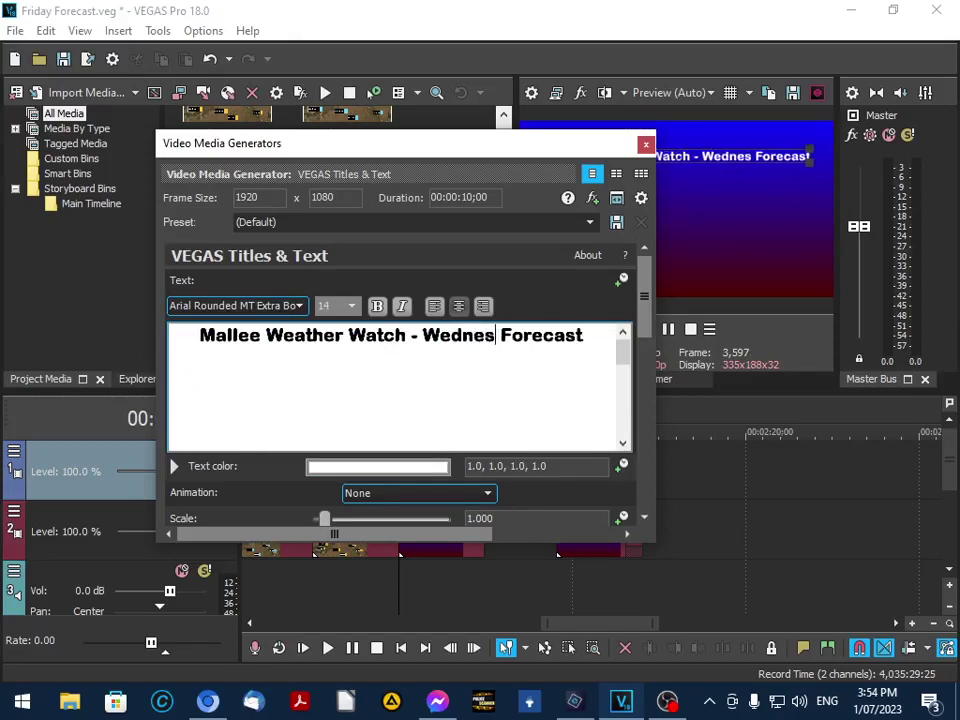
type("day")
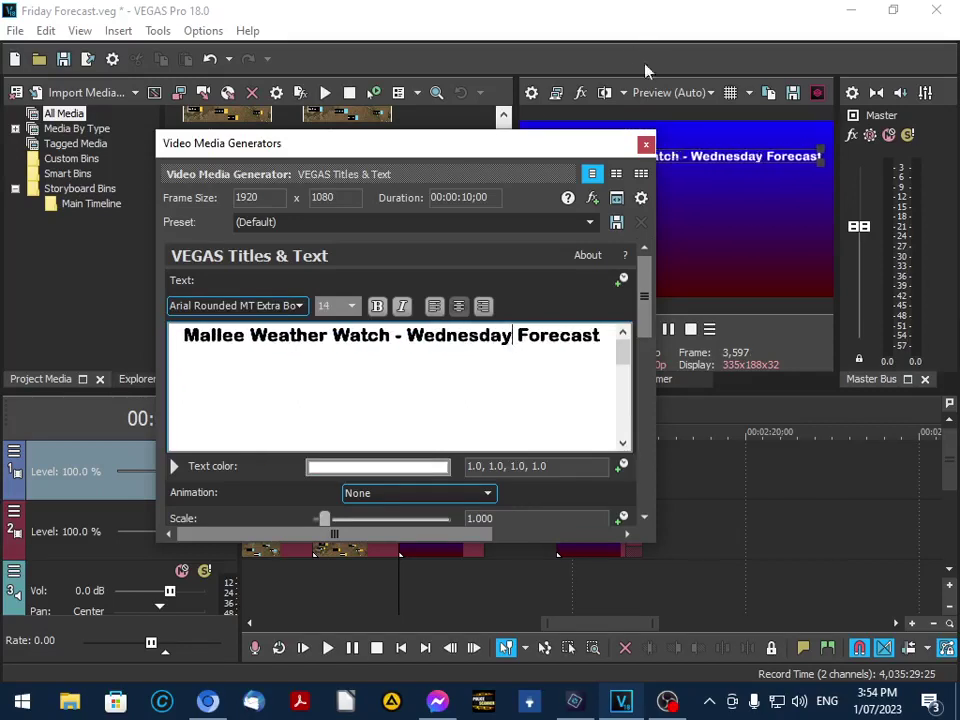
Close the title editor and push the closing text overlay and blue background later.
left_click(645, 146)
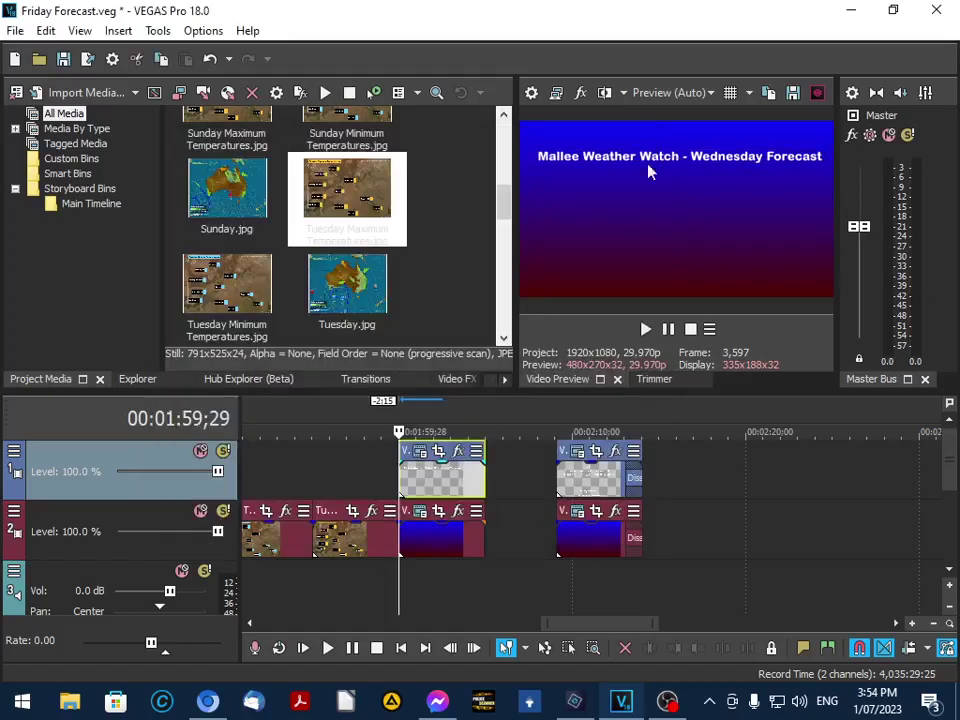
left_click_drag(580, 470, 645, 470)
left_click_drag(574, 543, 640, 541)
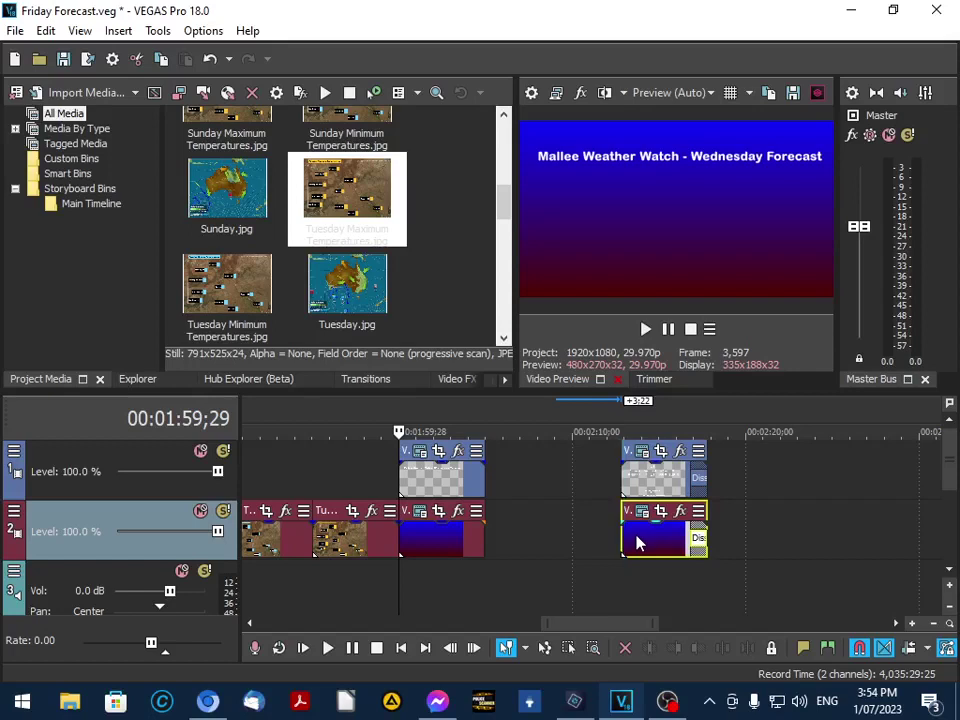
left_click(486, 432)
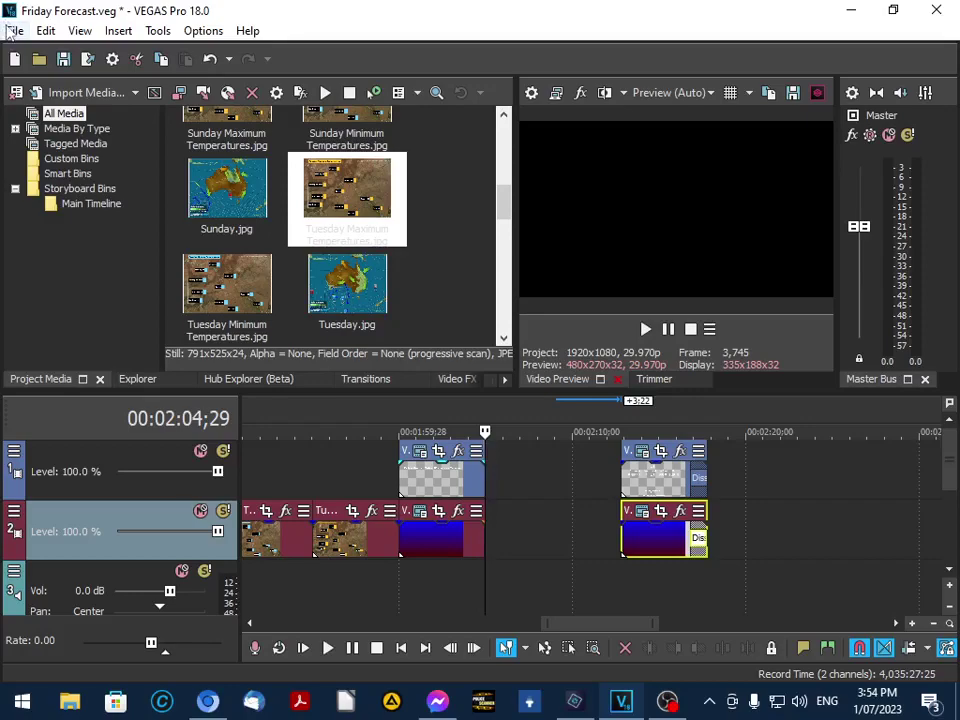
Import Wednesday Minimum Temperatures, place it after the Wednesday title, and push the closing pair further right.
left_click(14, 30)
left_click(42, 247)
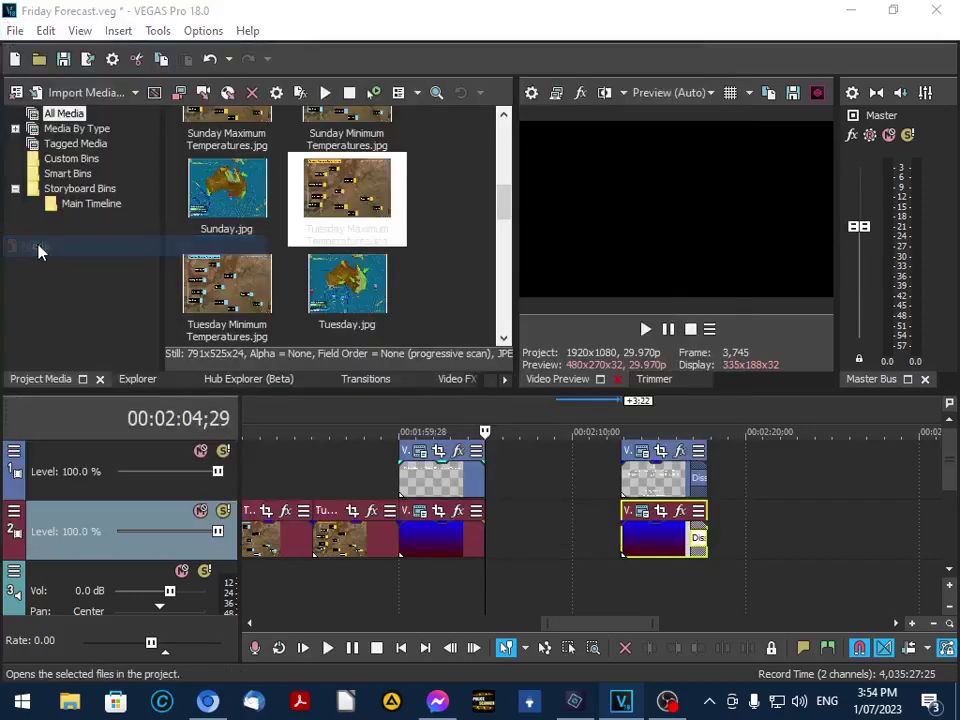
scroll(413, 259, "down", 5)
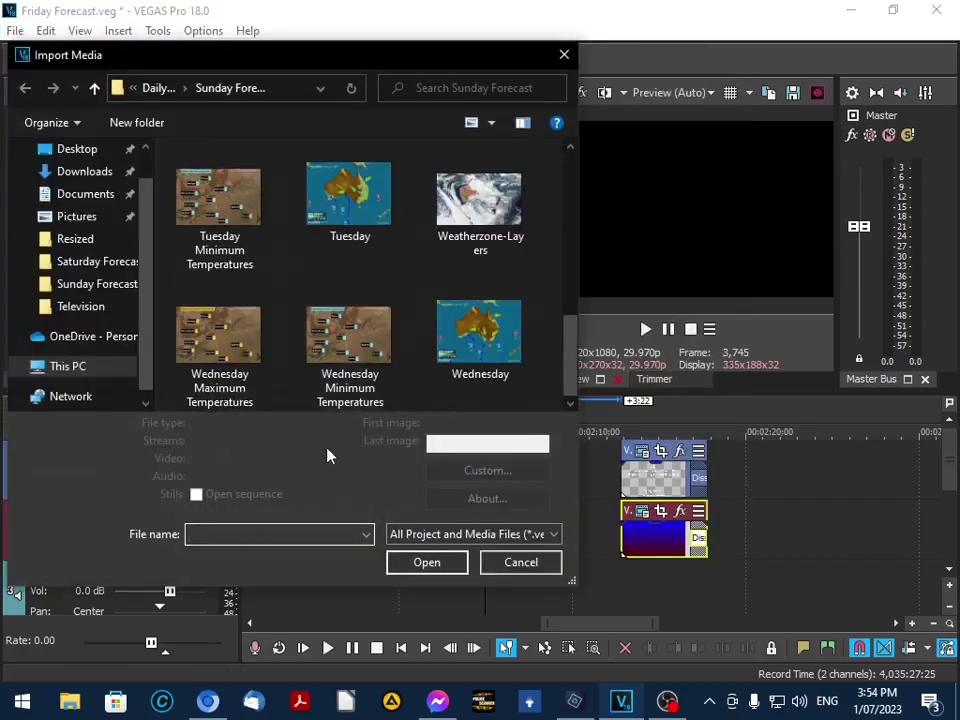
double_click(349, 350)
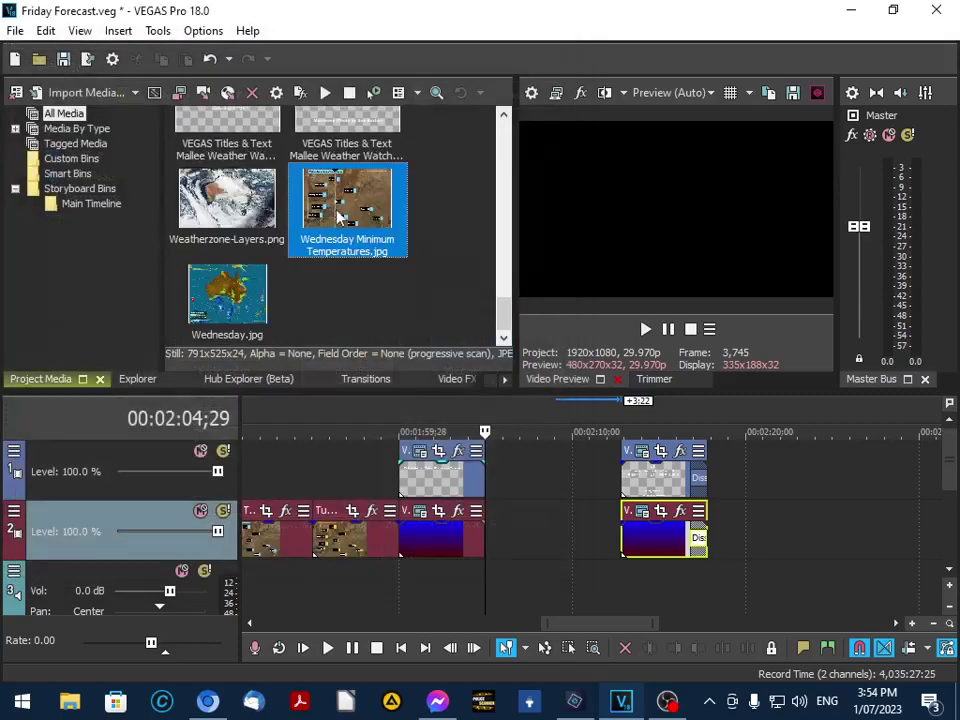
left_click_drag(340, 215, 490, 540)
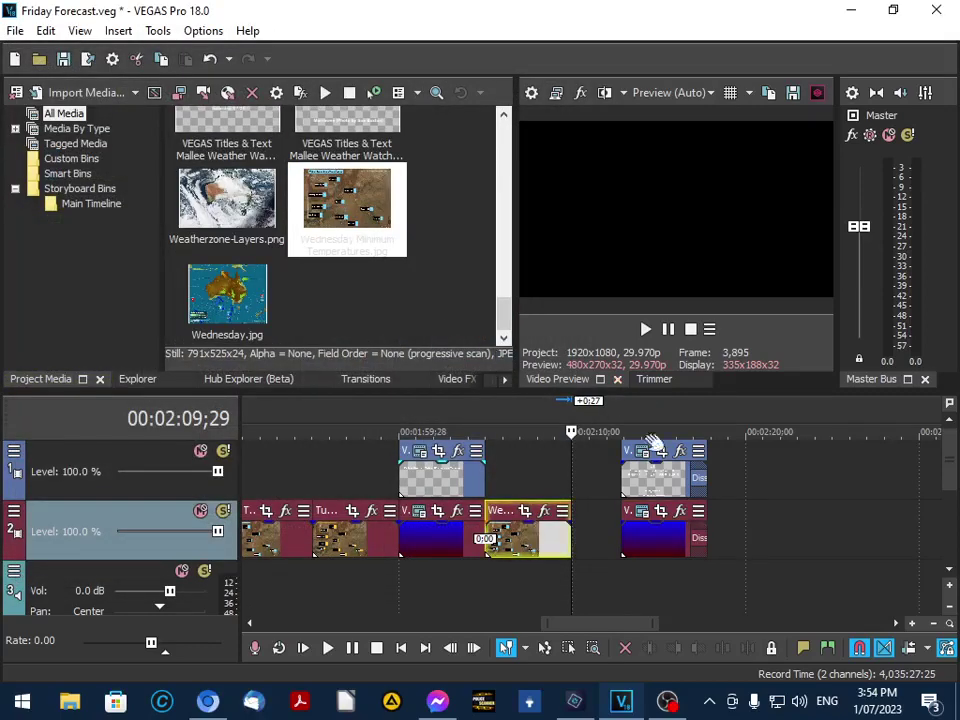
left_click_drag(675, 458, 769, 458)
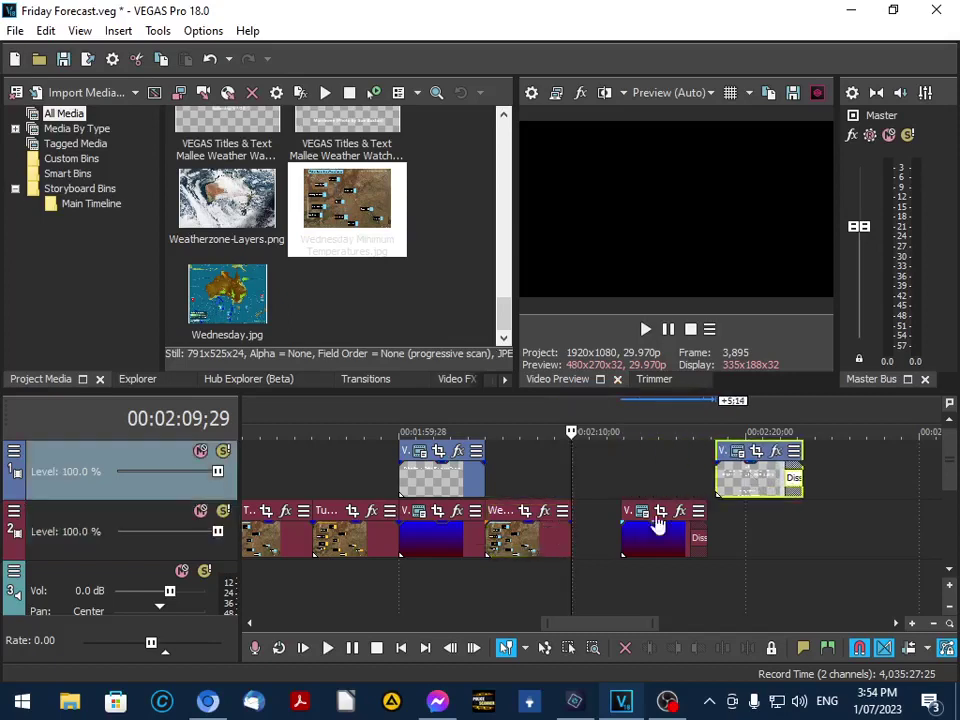
left_click_drag(645, 543, 739, 534)
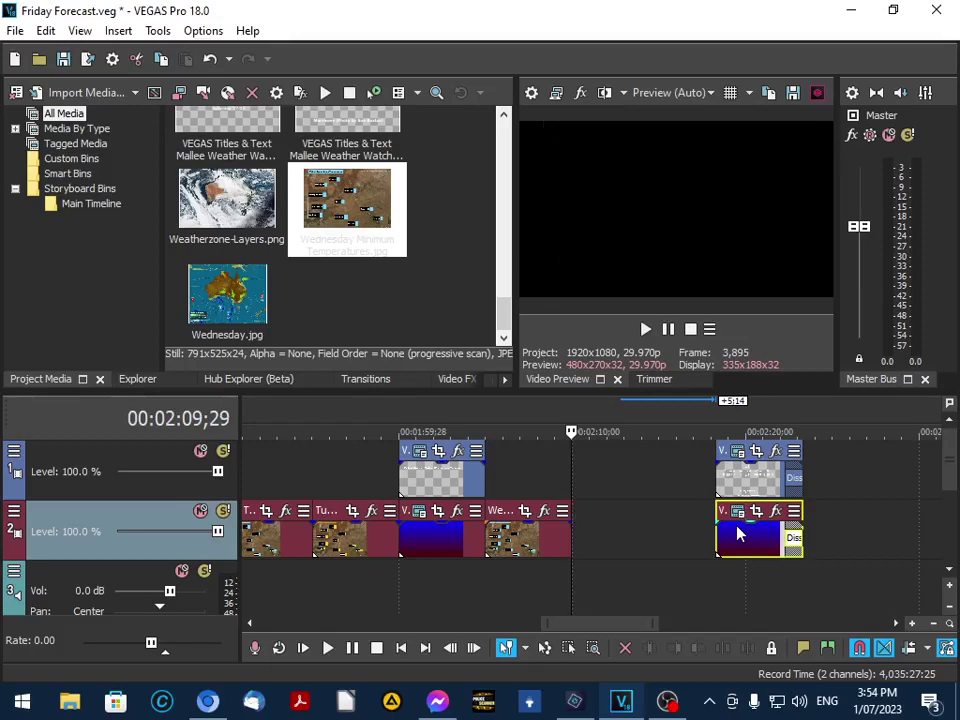
Import Wednesday Maximum Temperatures and place it after the Wednesday Minimum image on track 2.
left_click(12, 32)
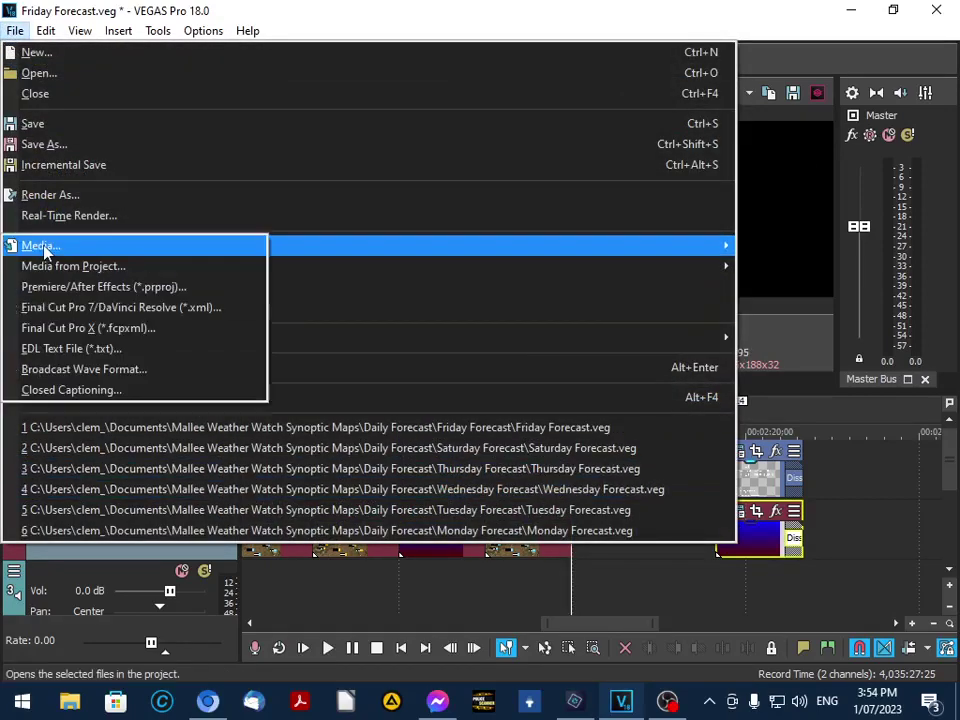
left_click(44, 252)
scroll(398, 293, "down", 3)
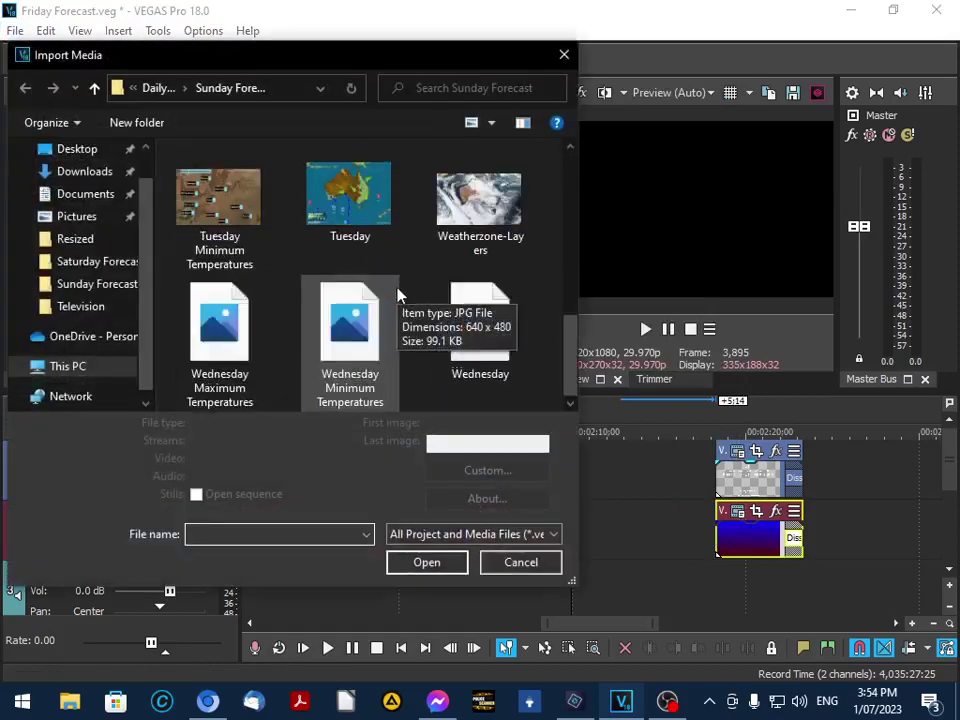
double_click(223, 358)
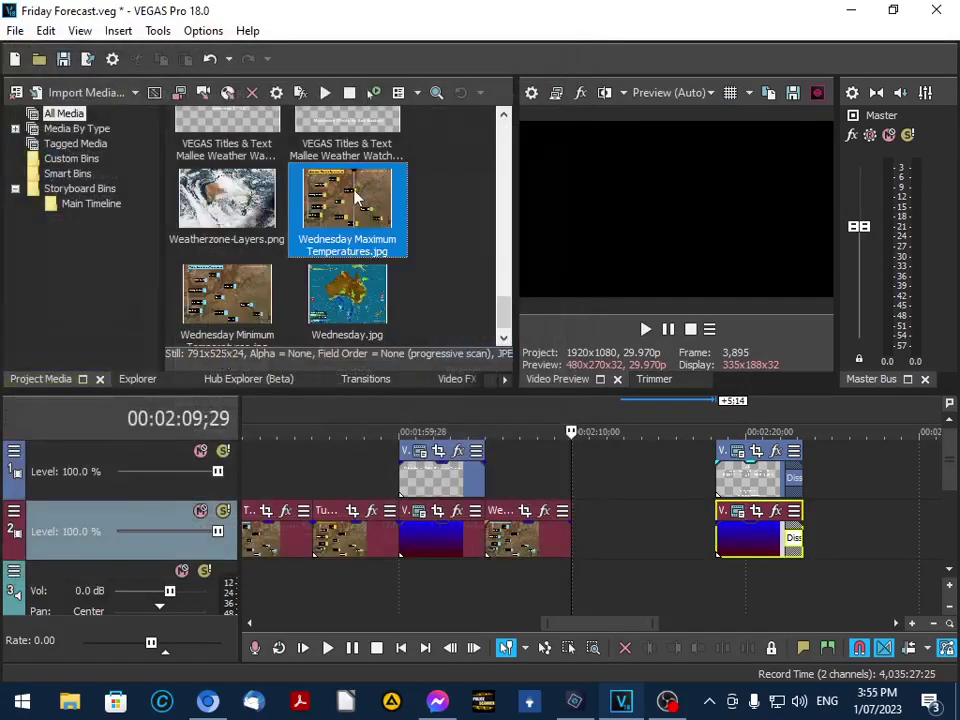
left_click_drag(355, 197, 580, 530)
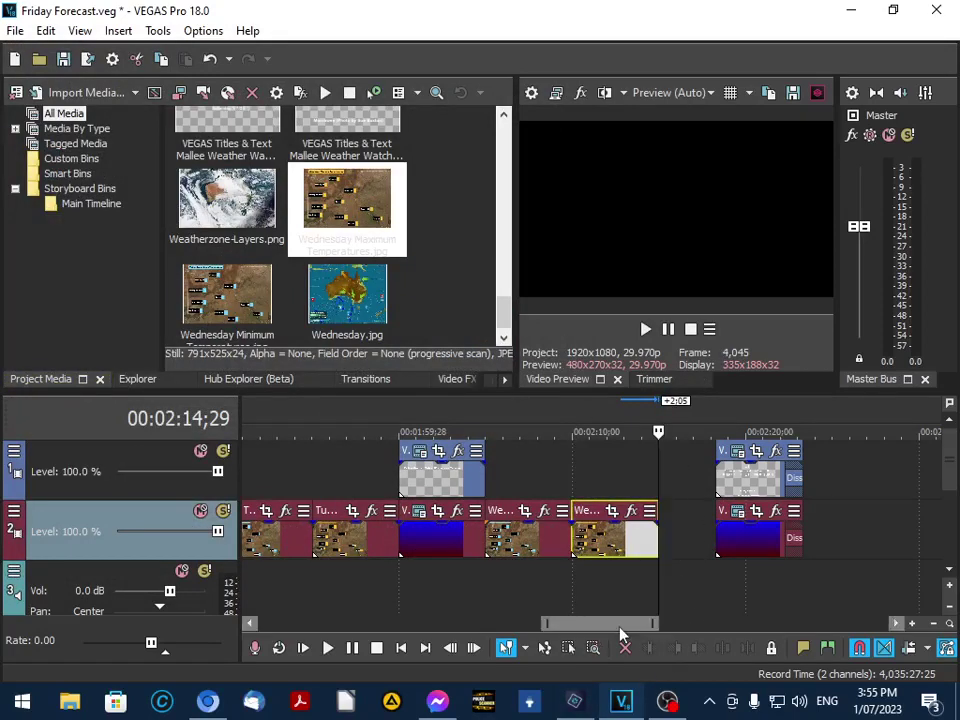
Snap the credits background and text overlay right after the Wednesday Maximum map.
left_click_drag(621, 628, 660, 626)
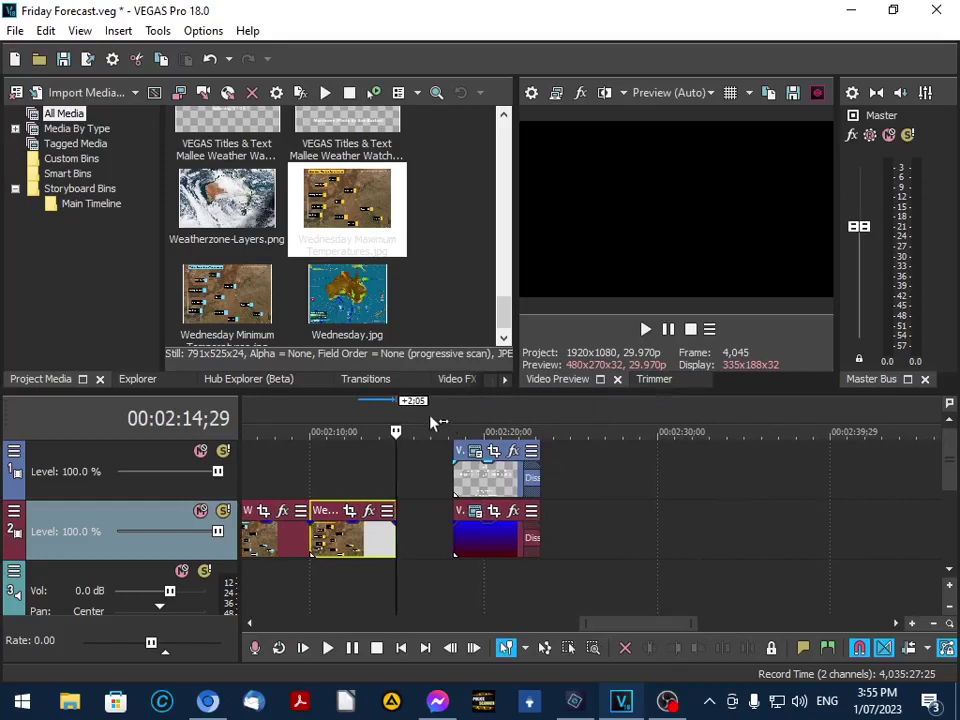
left_click_drag(463, 544, 418, 541)
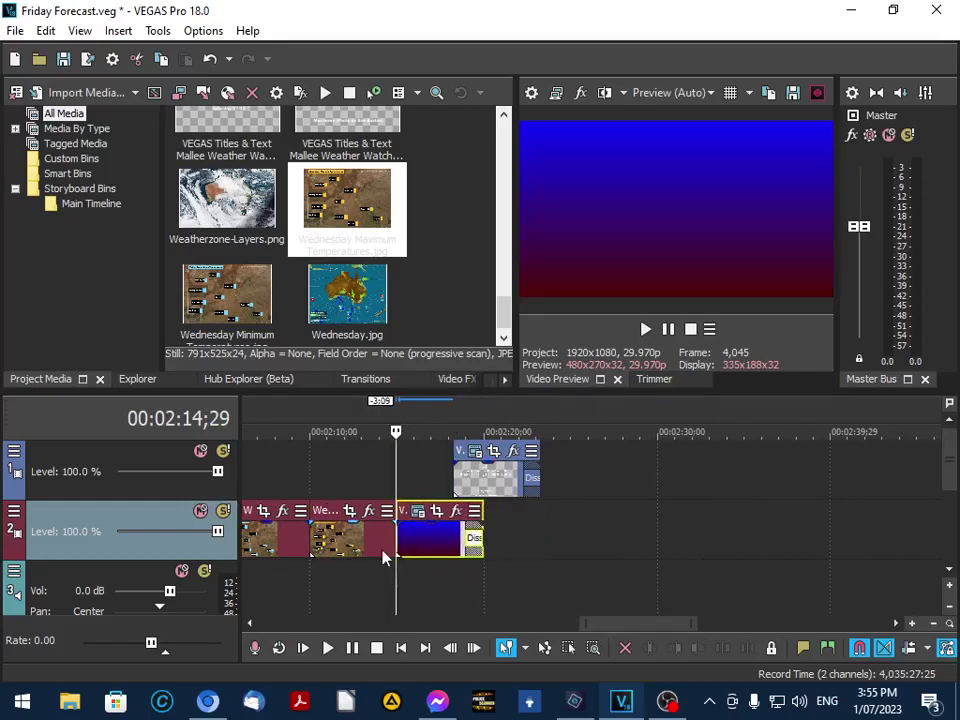
key("Left")
key("Right")
left_click_drag(459, 485, 424, 482)
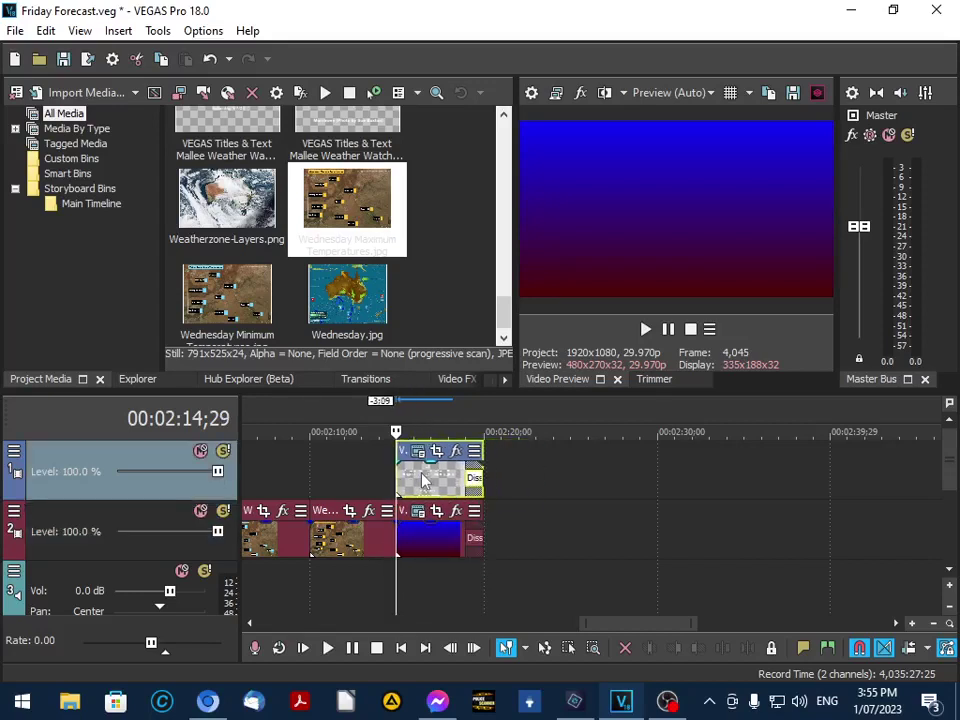
Play through the closing credits, reviewing them backwards and forwards.
key("Right")
key("space")
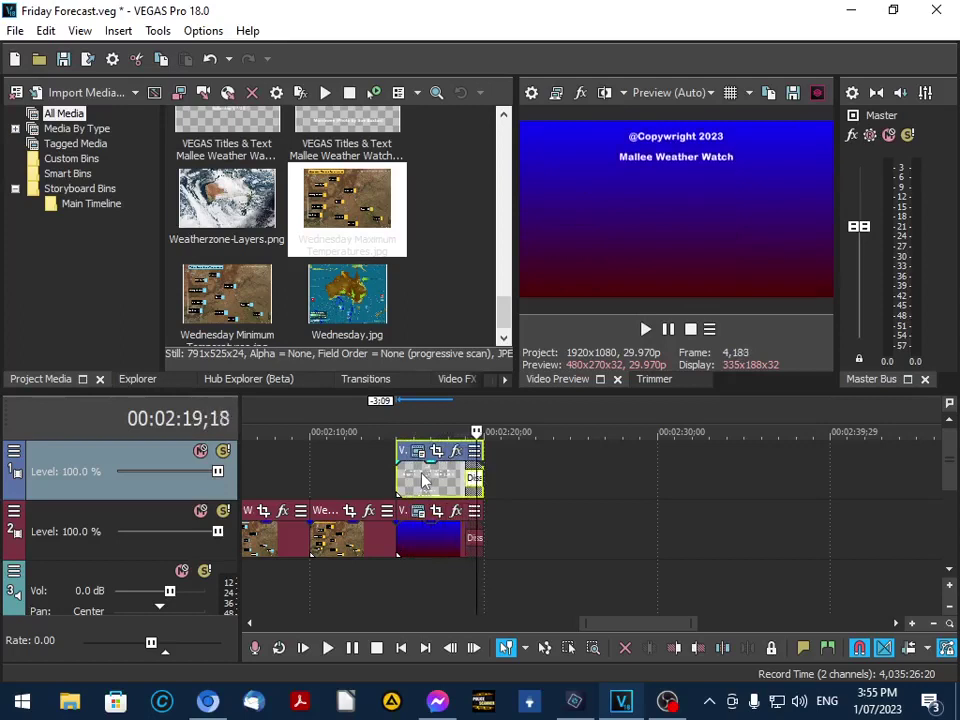
key("j")
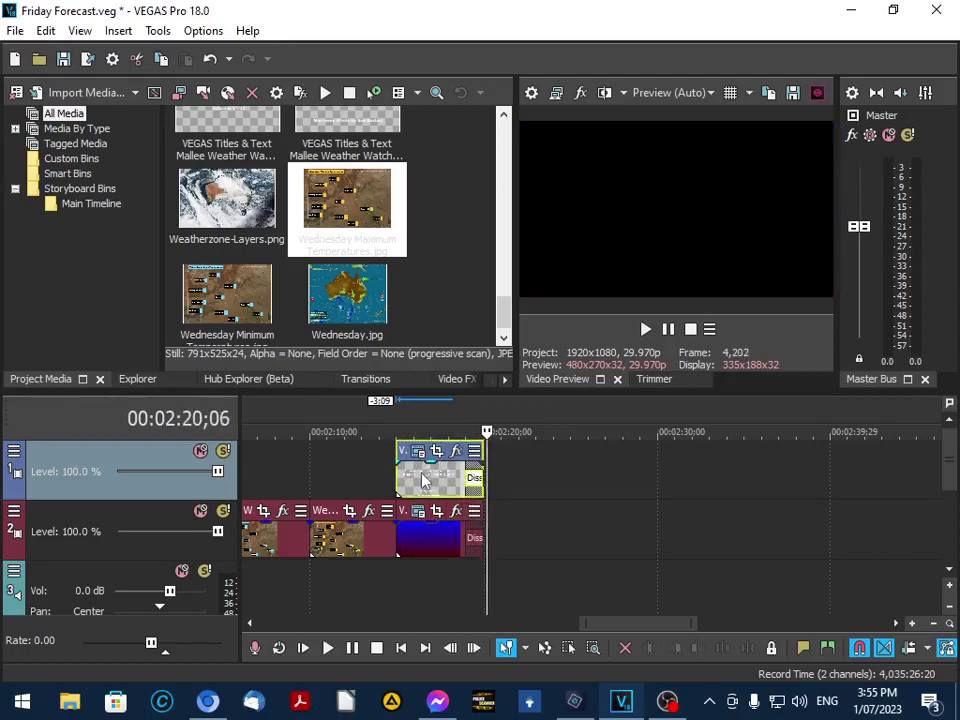
key("l")
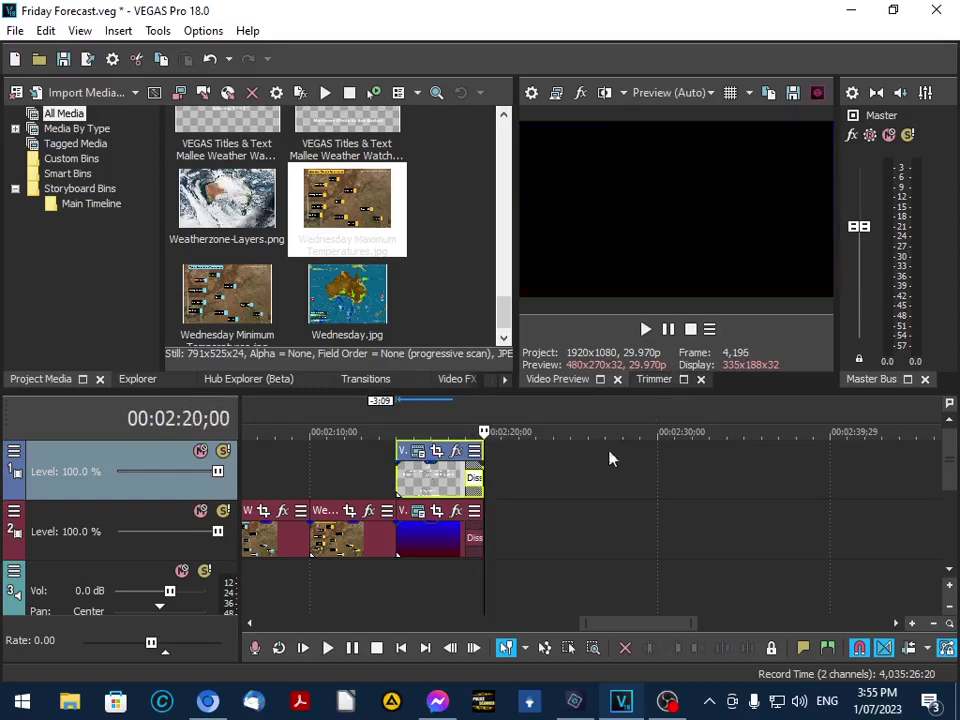
left_click_drag(621, 626, 260, 640)
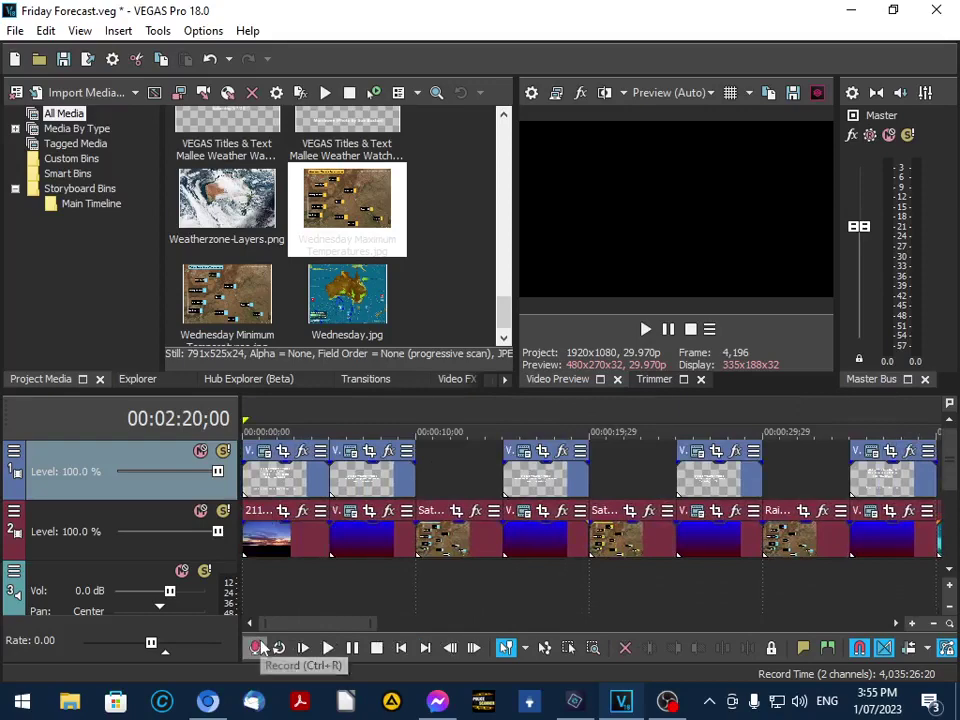
From the desktop, launch Cool Edit Pro, switch off its startup tips, then close it again.
left_click(851, 11)
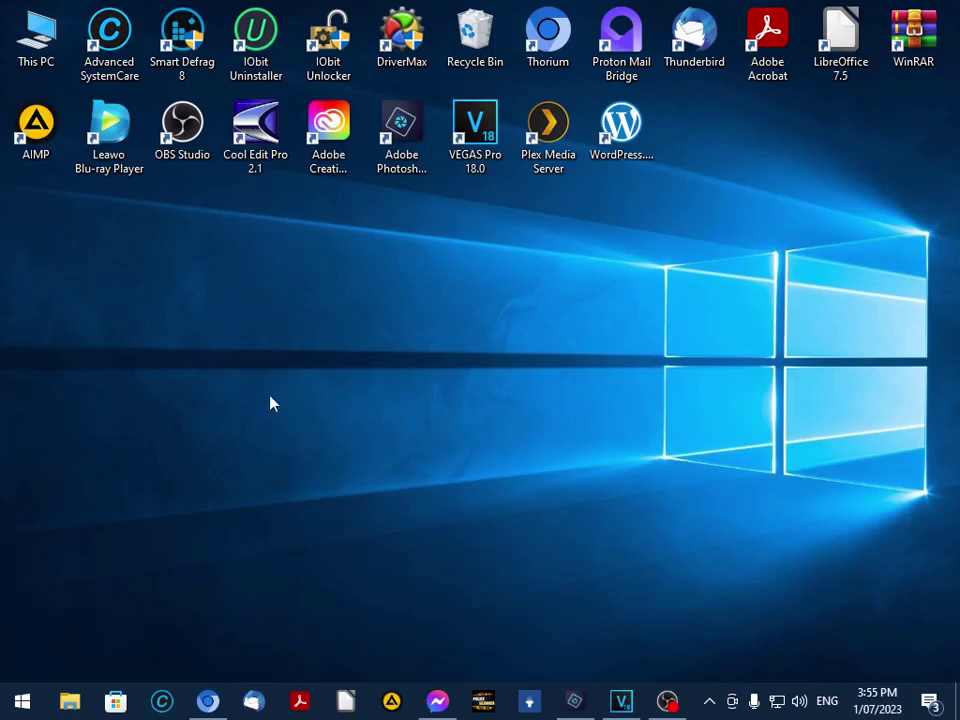
double_click(250, 143)
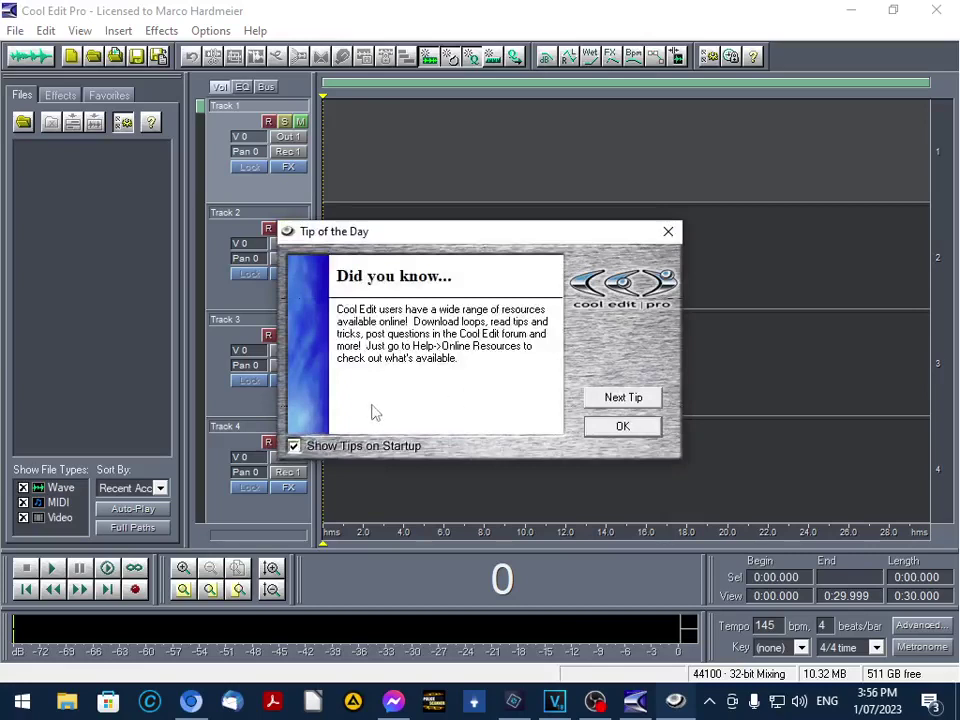
left_click(293, 445)
left_click(618, 428)
left_click(938, 12)
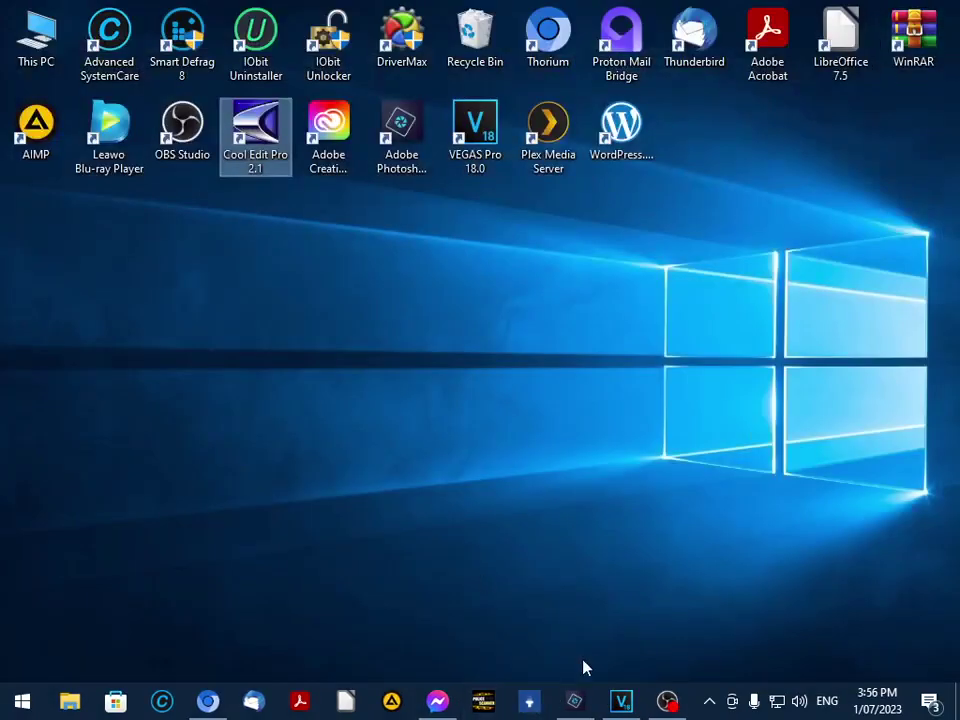
Back in VEGAS, import Weather Audio 2.mp3 from Documents > Mallee Weather Watch Synoptic Maps > Music.
left_click(621, 704)
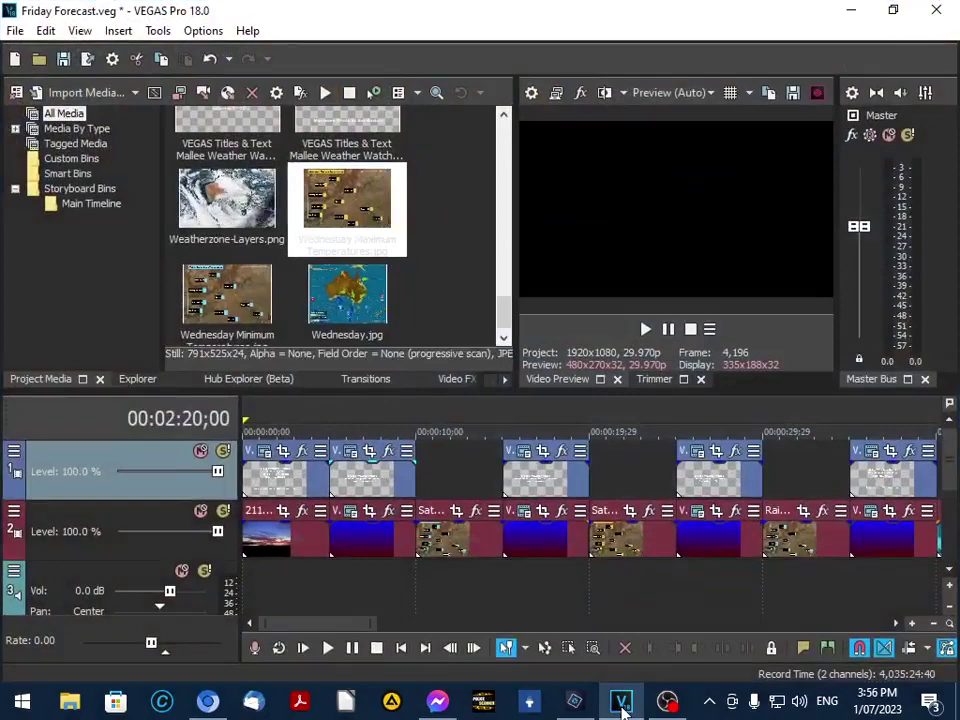
left_click(15, 31)
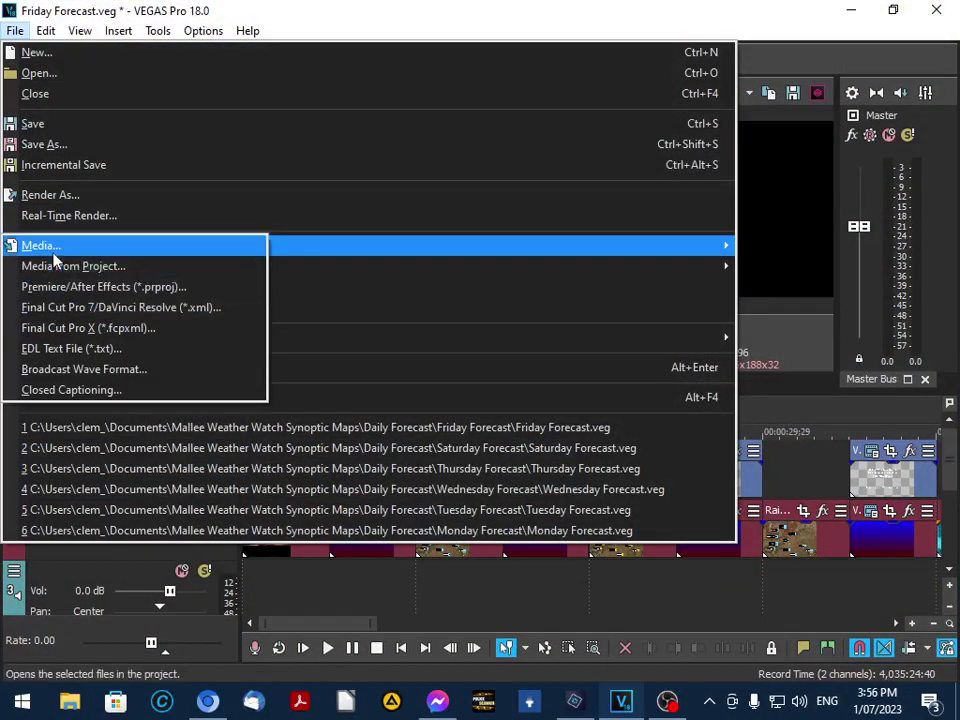
left_click(50, 250)
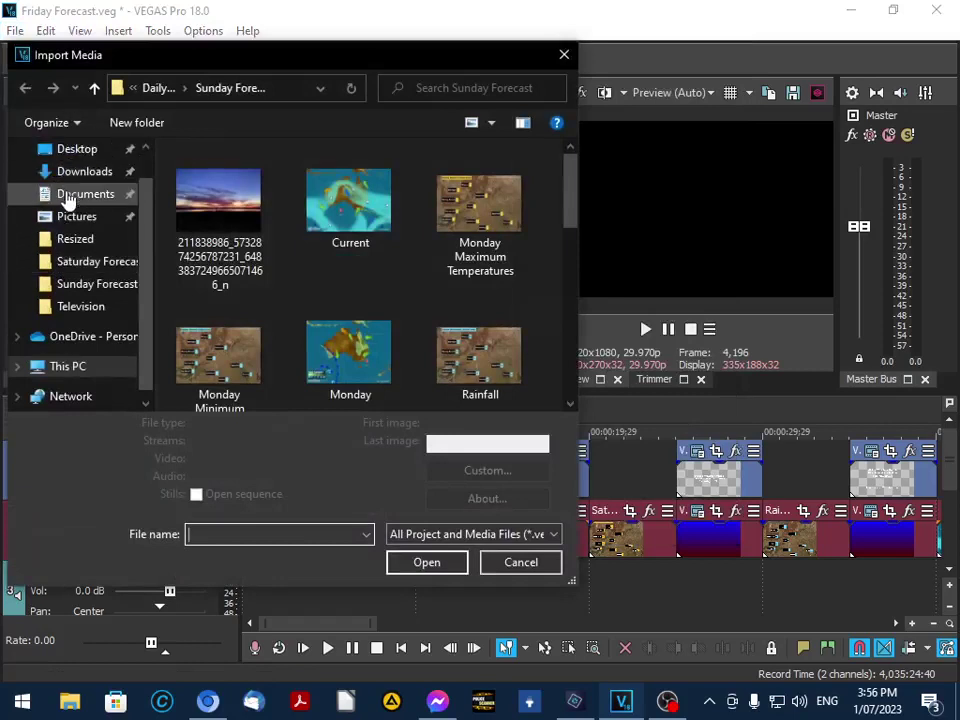
left_click(70, 196)
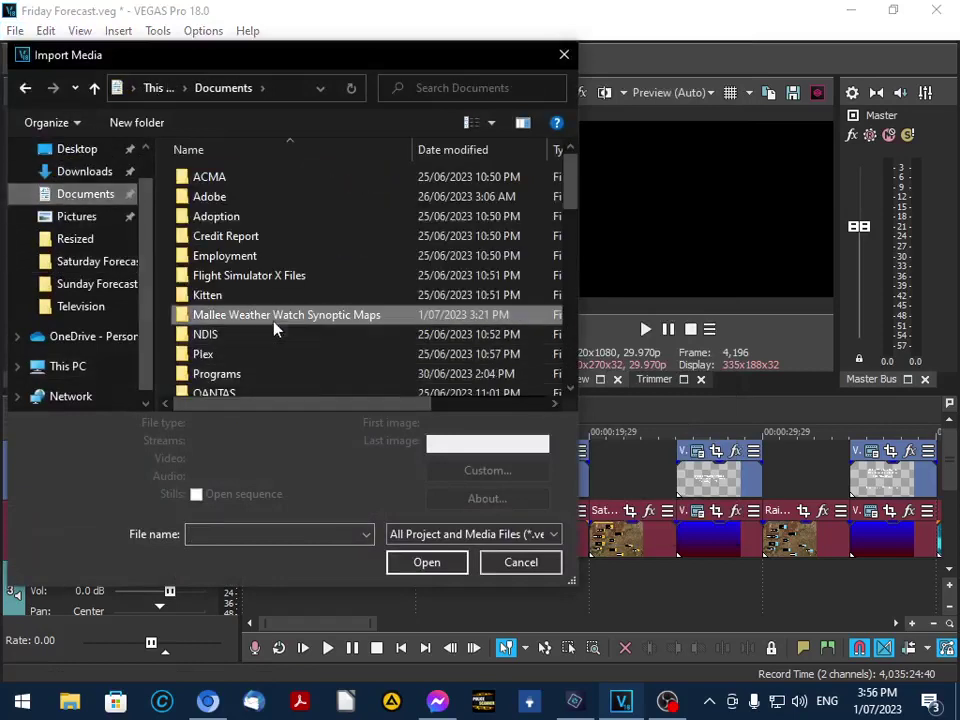
double_click(277, 316)
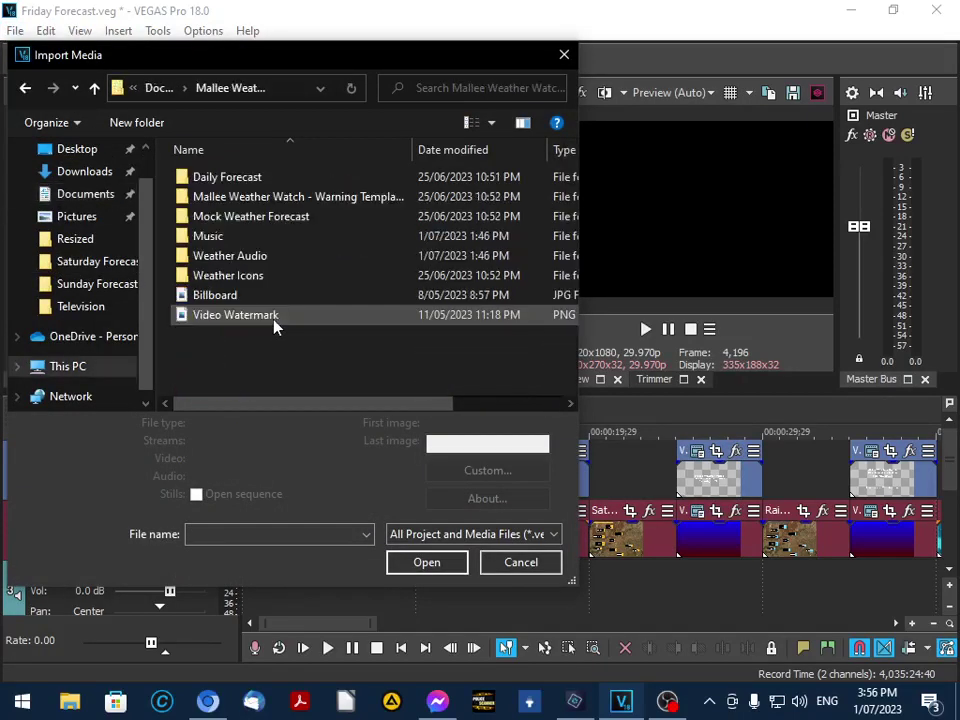
double_click(214, 258)
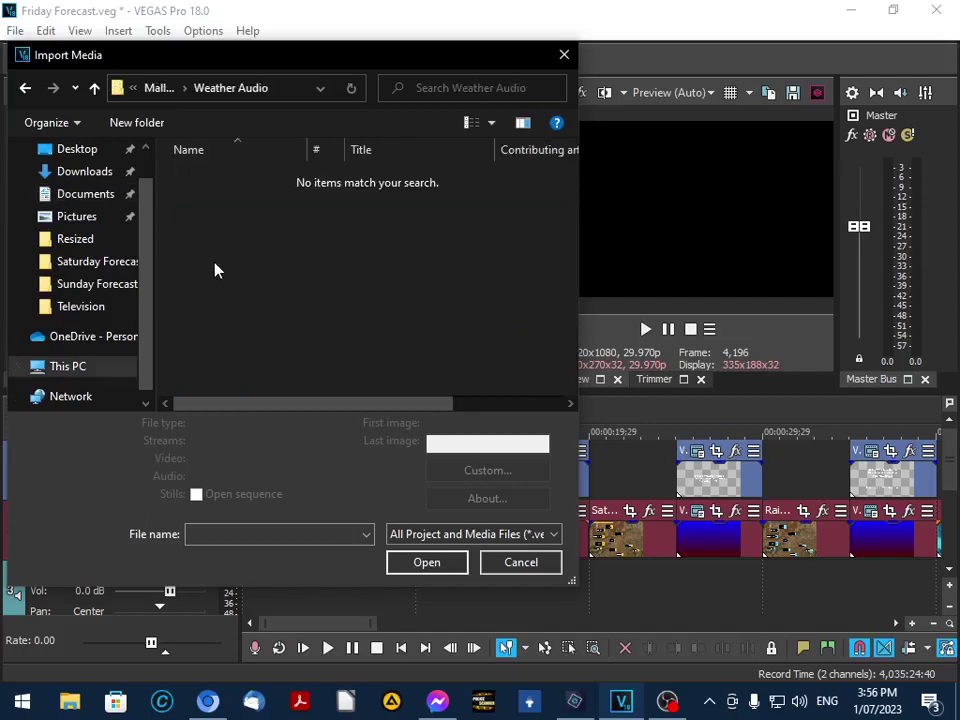
left_click(27, 89)
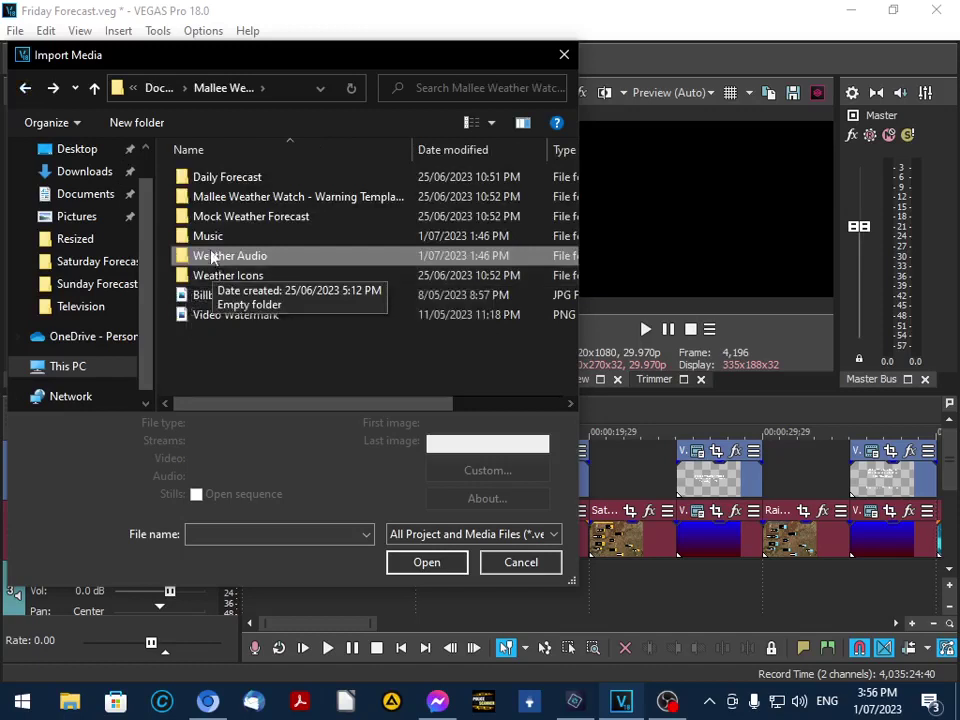
left_click(210, 240)
double_click(210, 240)
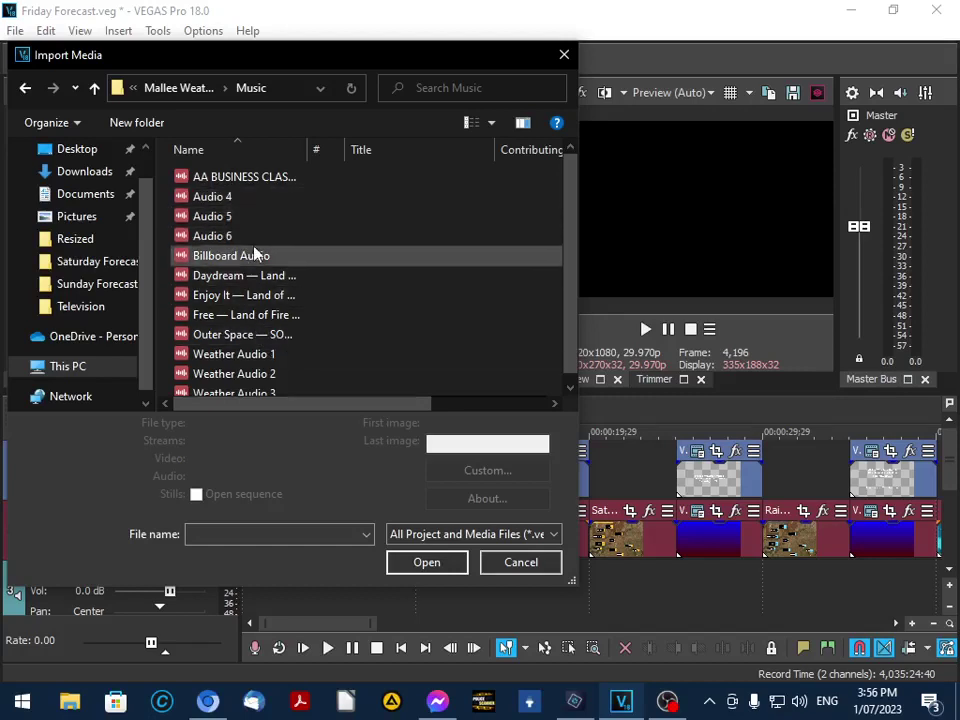
scroll(257, 250, "down", 1)
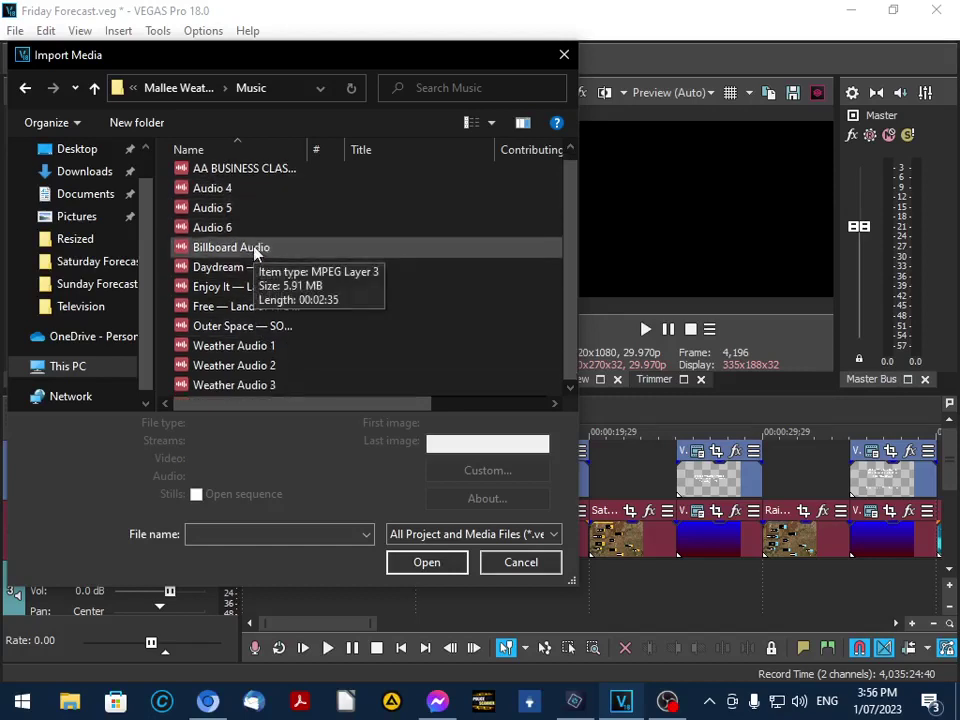
double_click(231, 366)
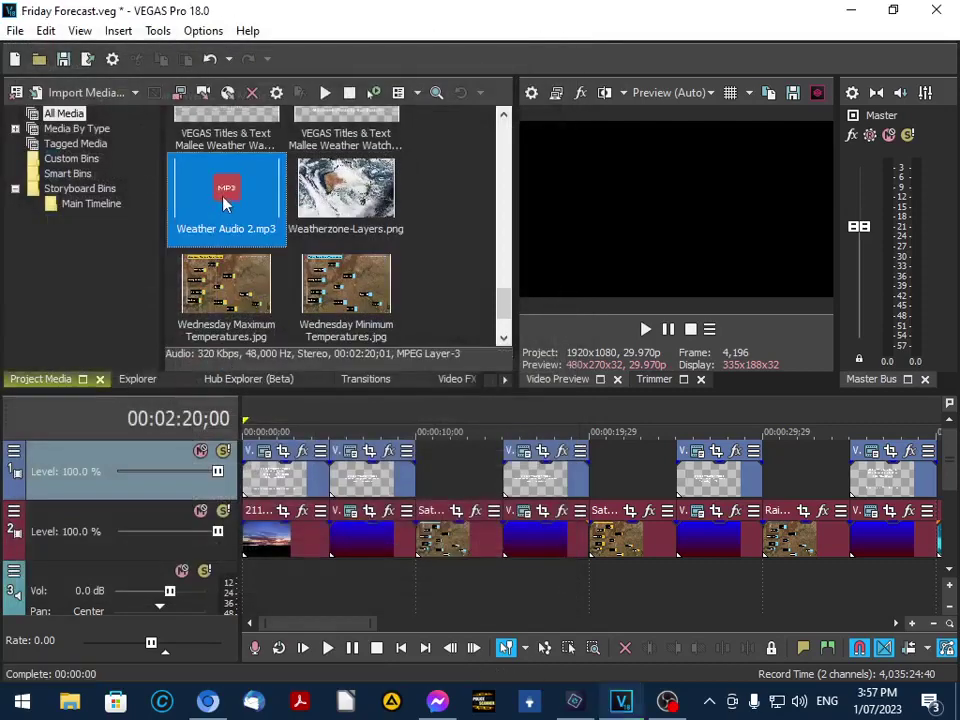
Place Weather Audio 2 on the audio track at the timeline start, checking it spans the full 2:20.
left_click_drag(207, 190, 222, 608)
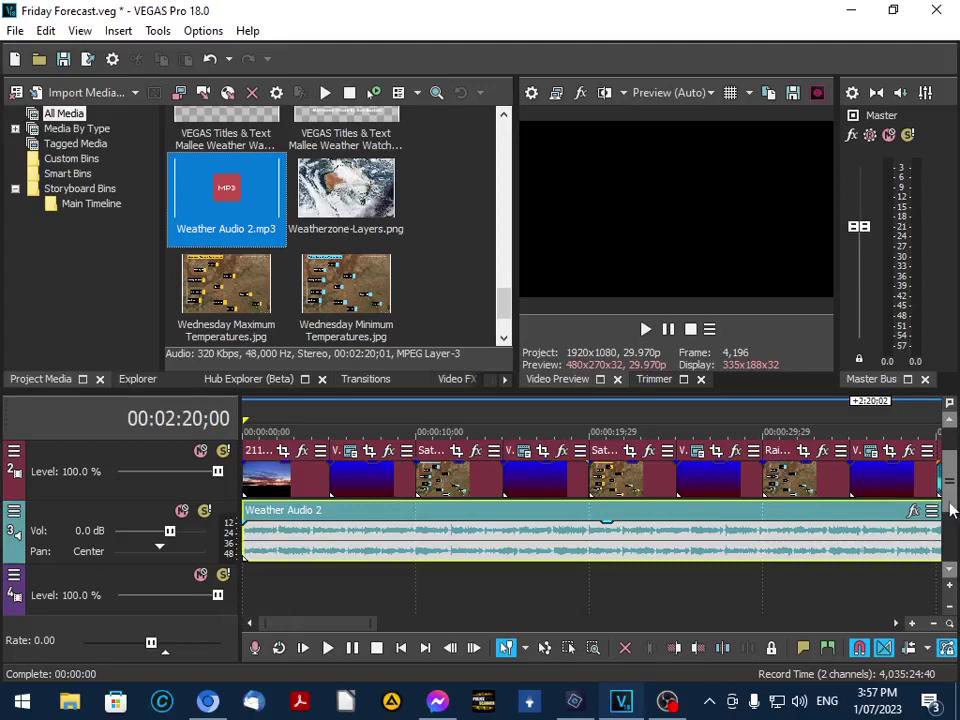
left_click_drag(952, 507, 952, 492)
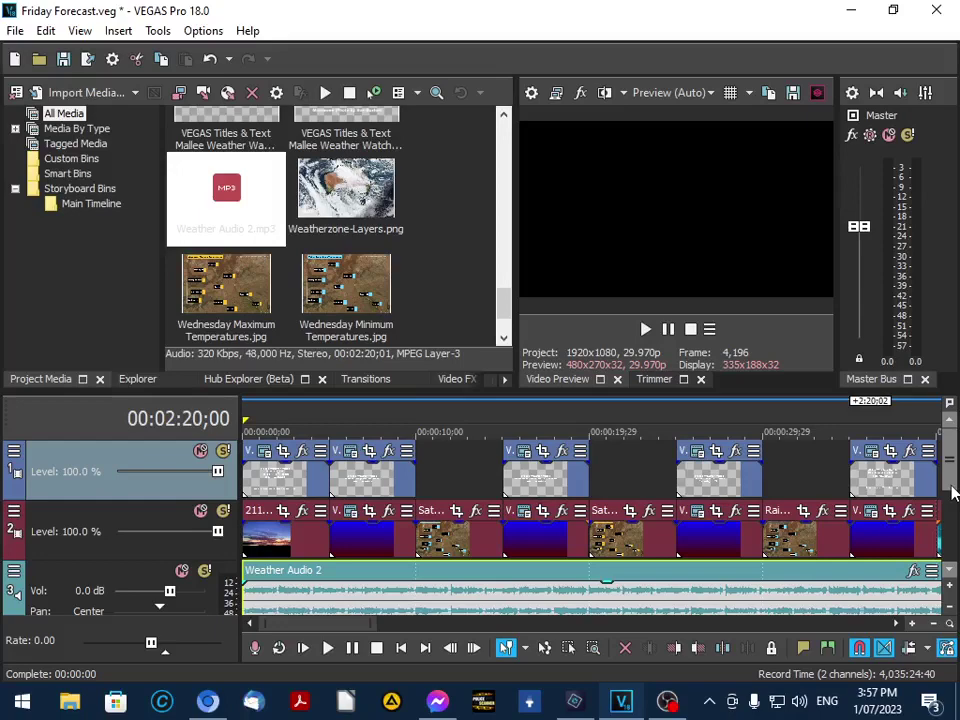
left_click_drag(952, 492, 952, 507)
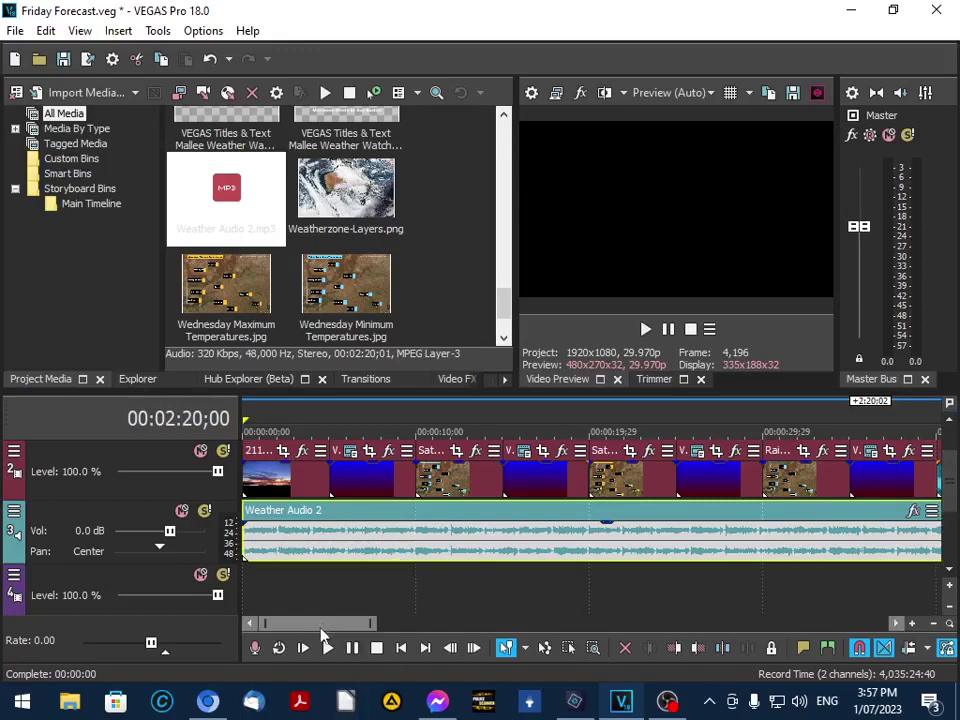
left_click_drag(321, 624, 257, 623)
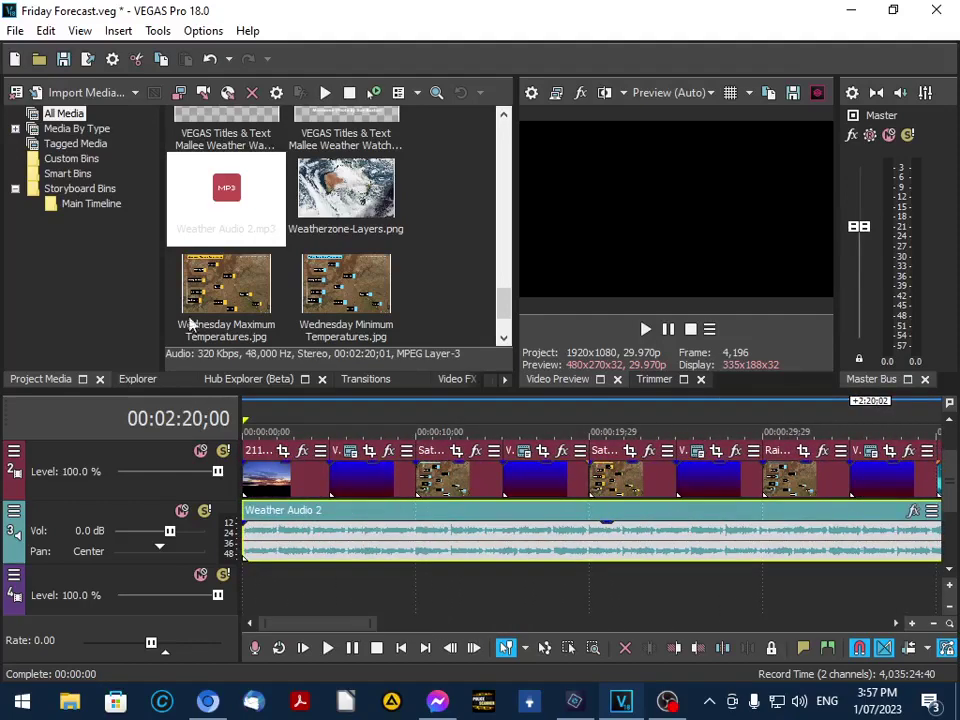
Save the project as Sunday Forecast.veg in the Daily Forecast > Sunday Forecast folder.
left_click(15, 31)
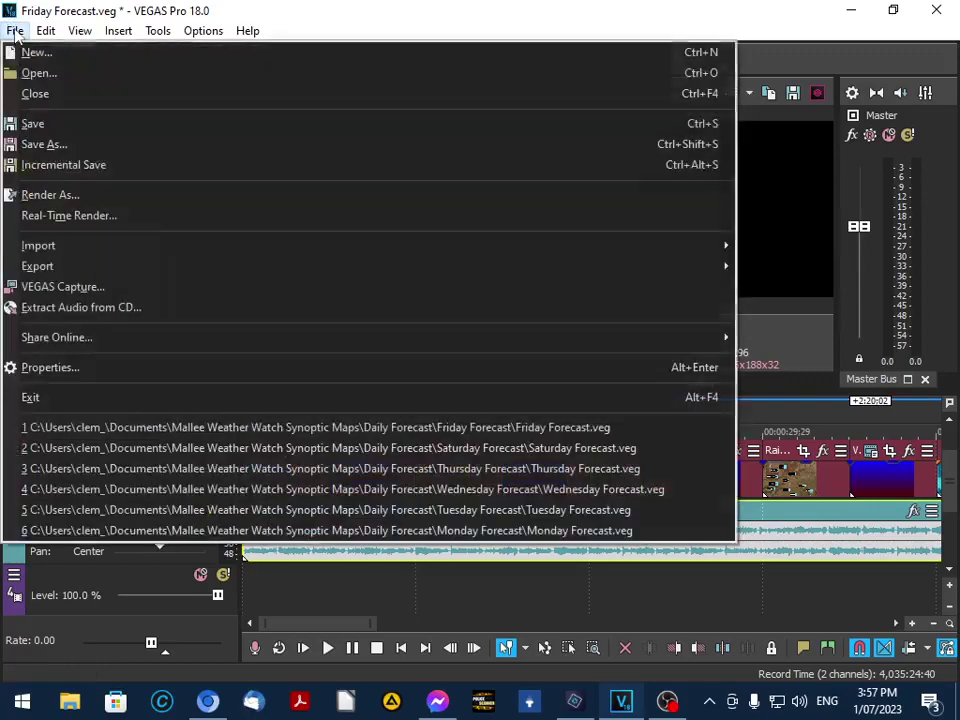
left_click(45, 144)
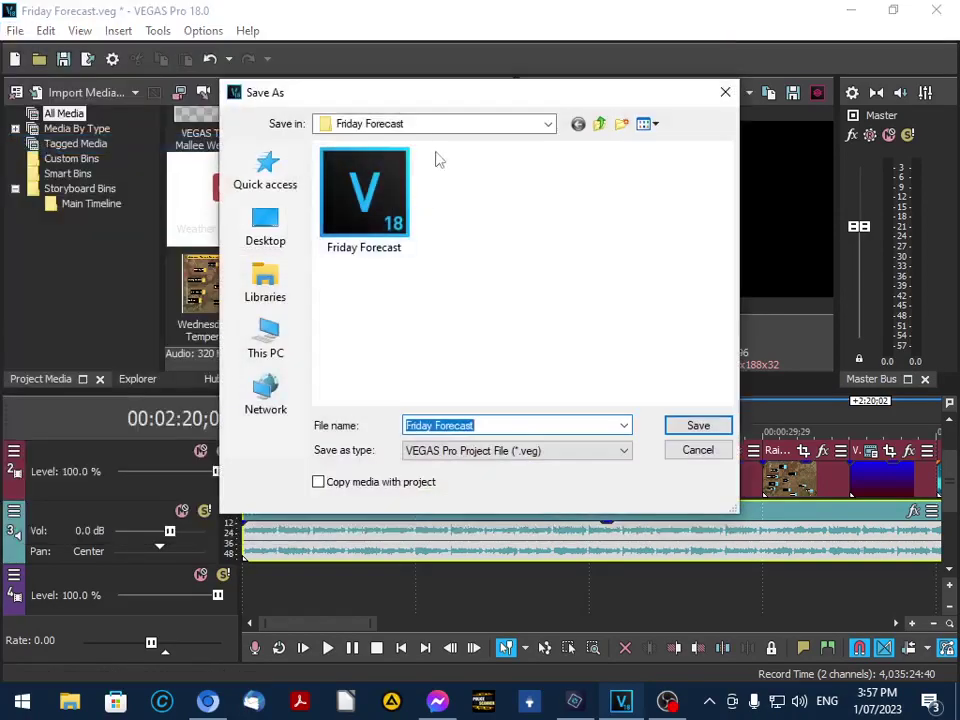
left_click(424, 128)
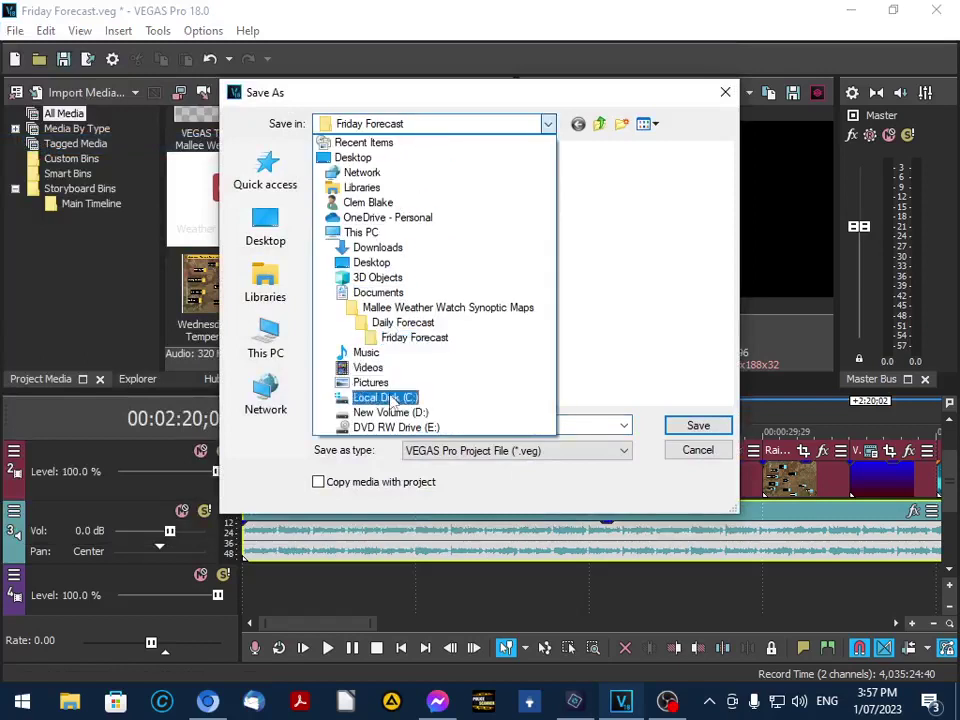
left_click(400, 322)
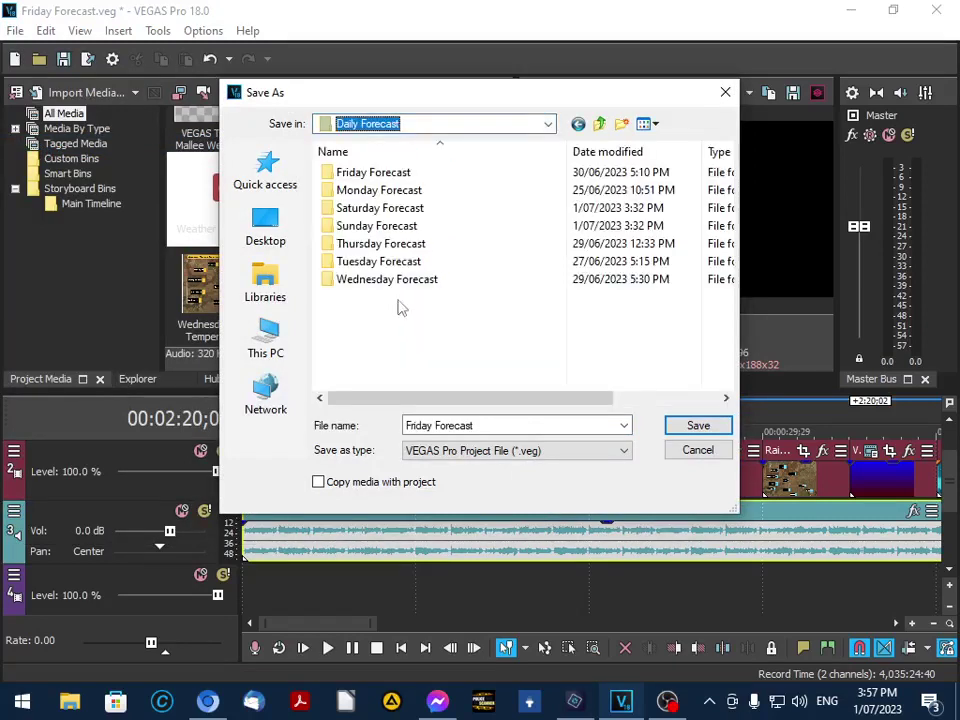
double_click(365, 227)
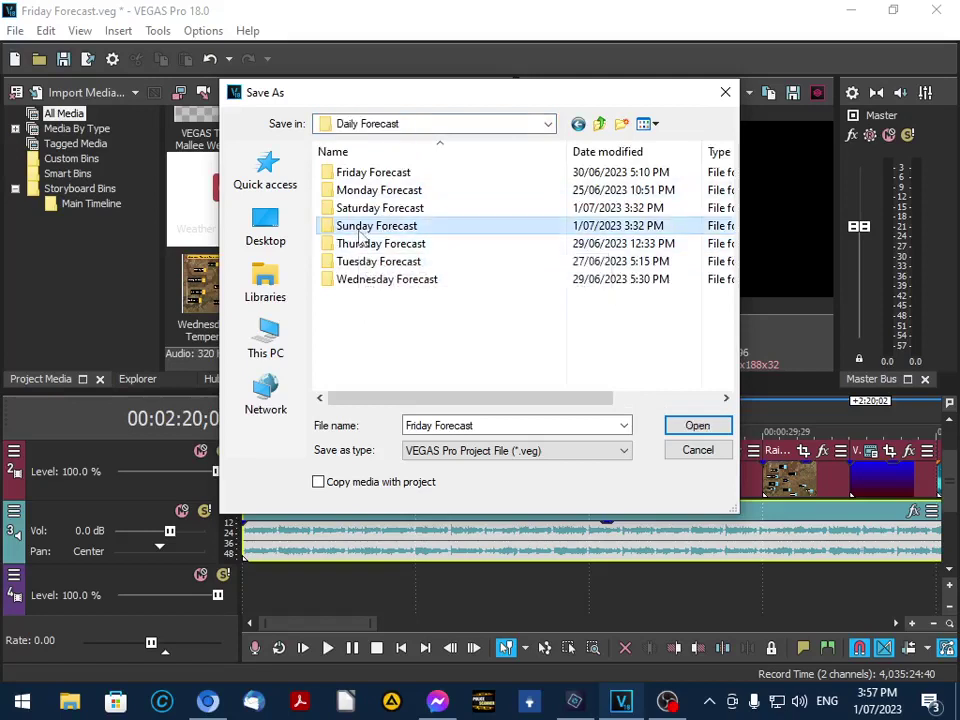
triple_click(435, 425)
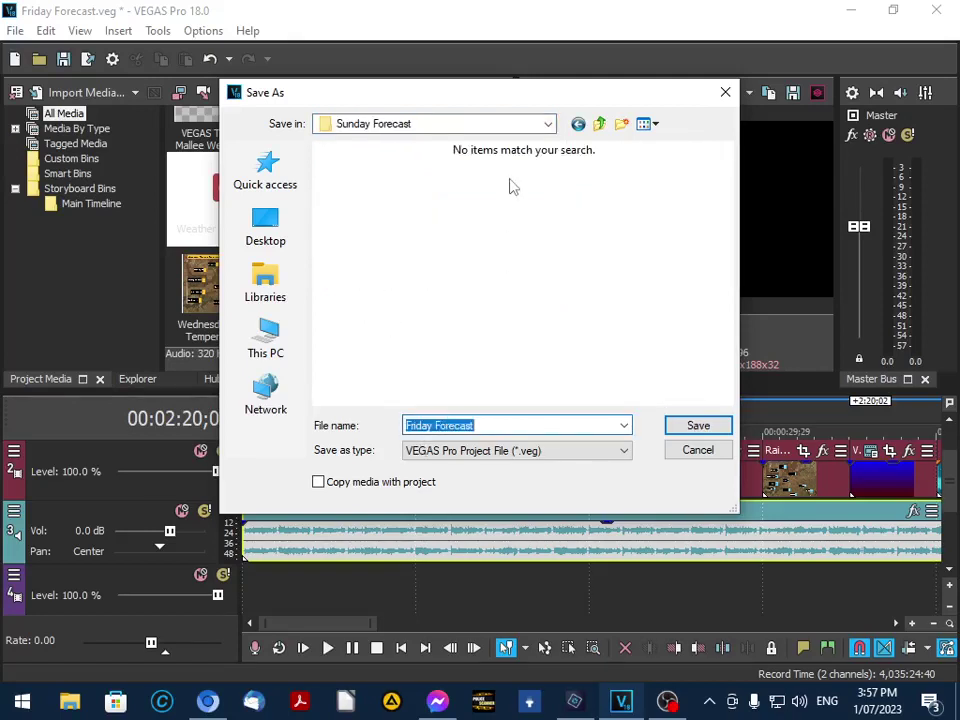
type("Sun")
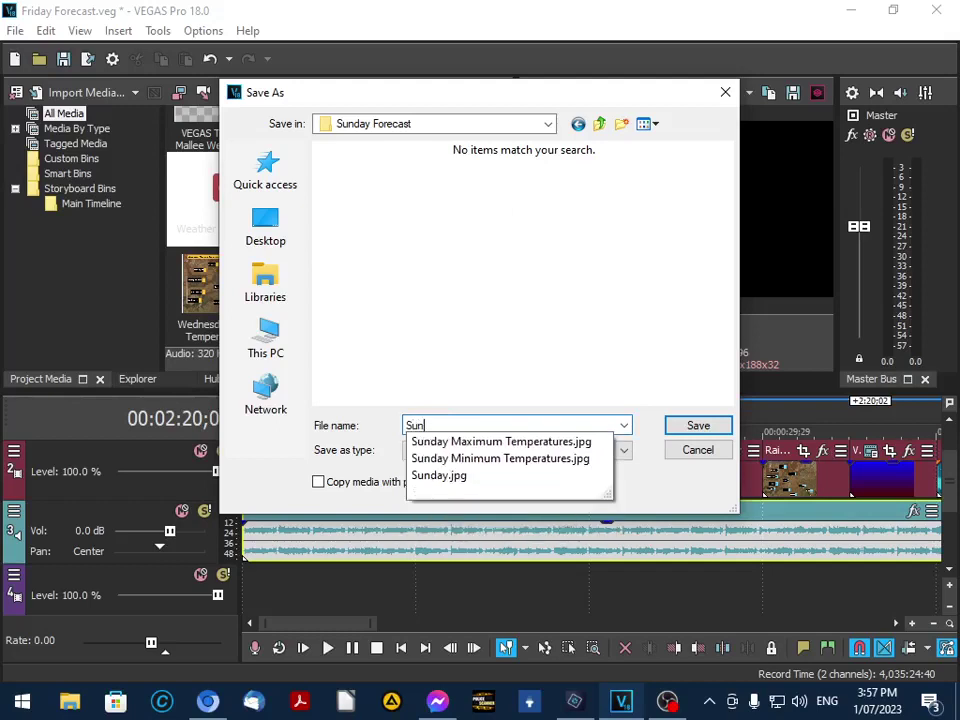
type("day Forecast")
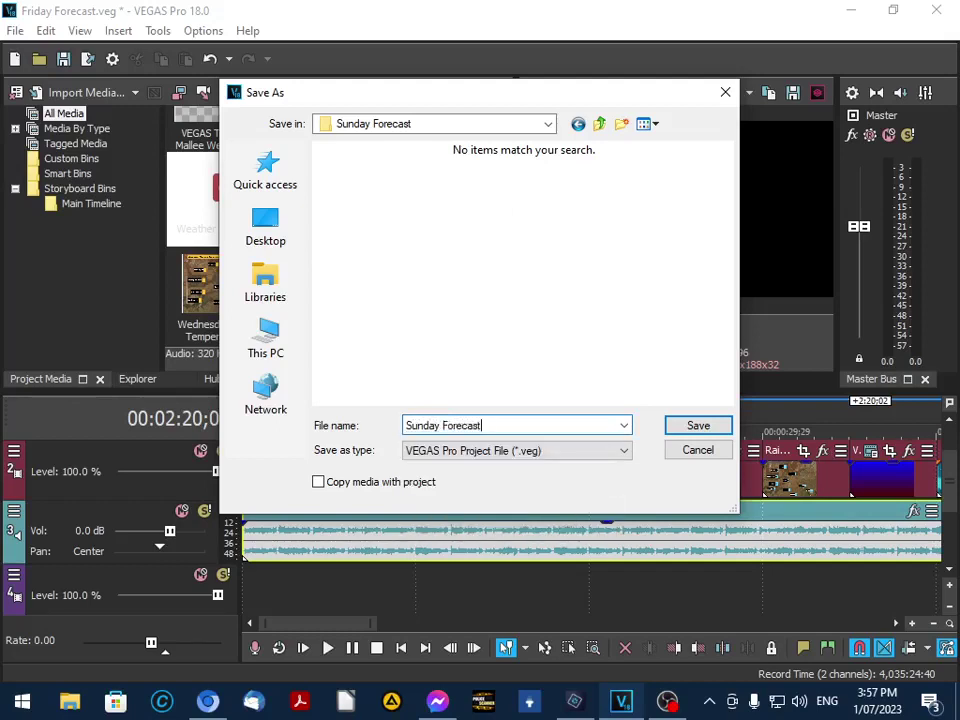
left_click(696, 426)
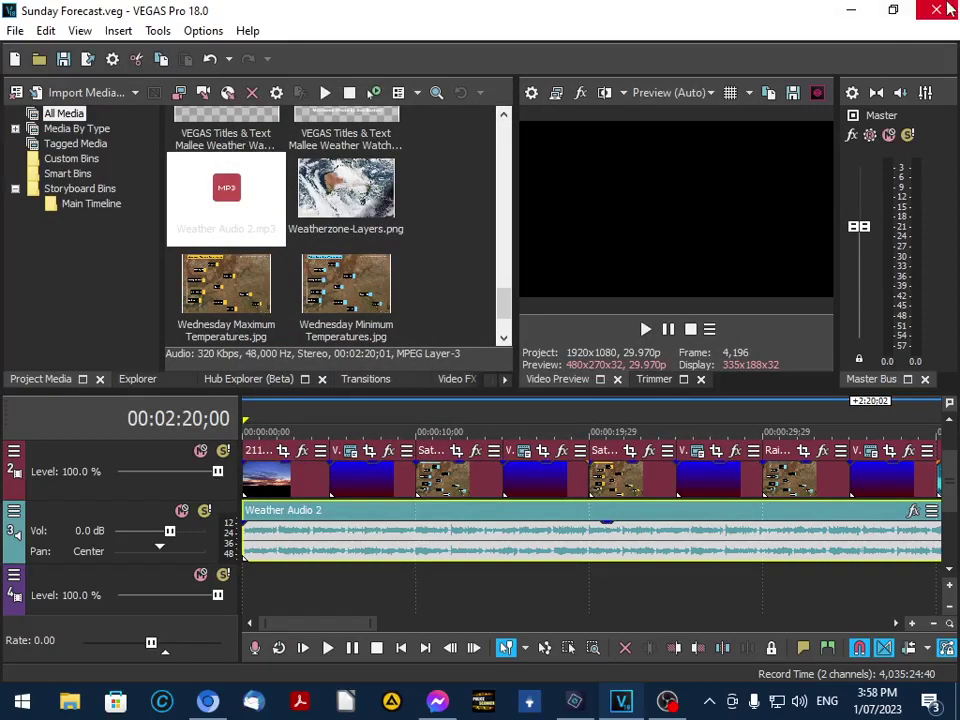
Close VEGAS Pro and restore the OBS Studio window from the taskbar.
left_click(940, 10)
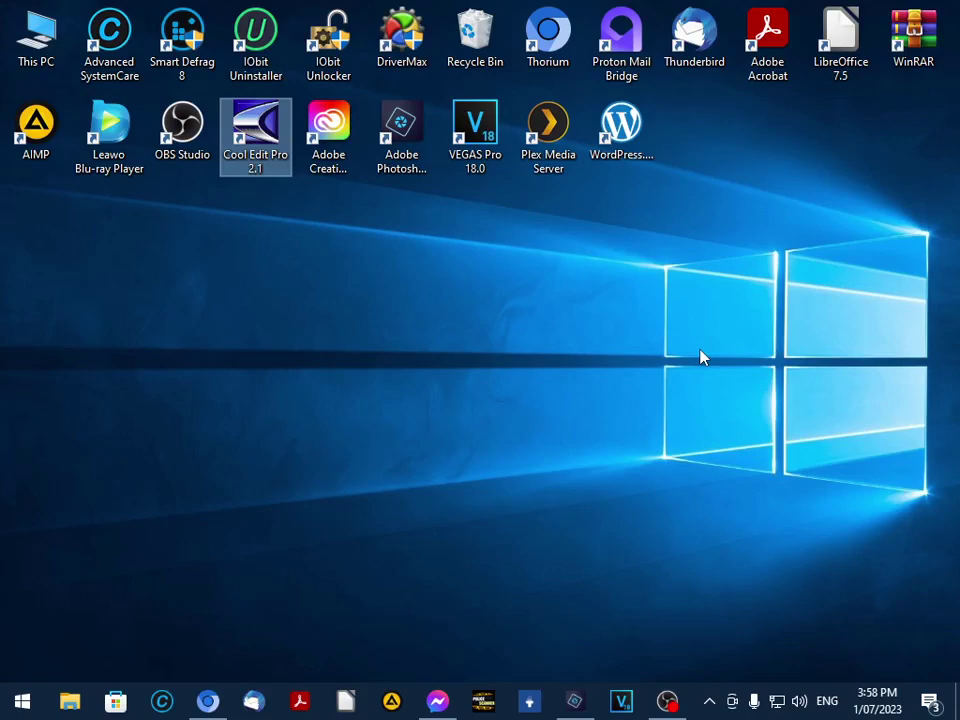
left_click(670, 703)
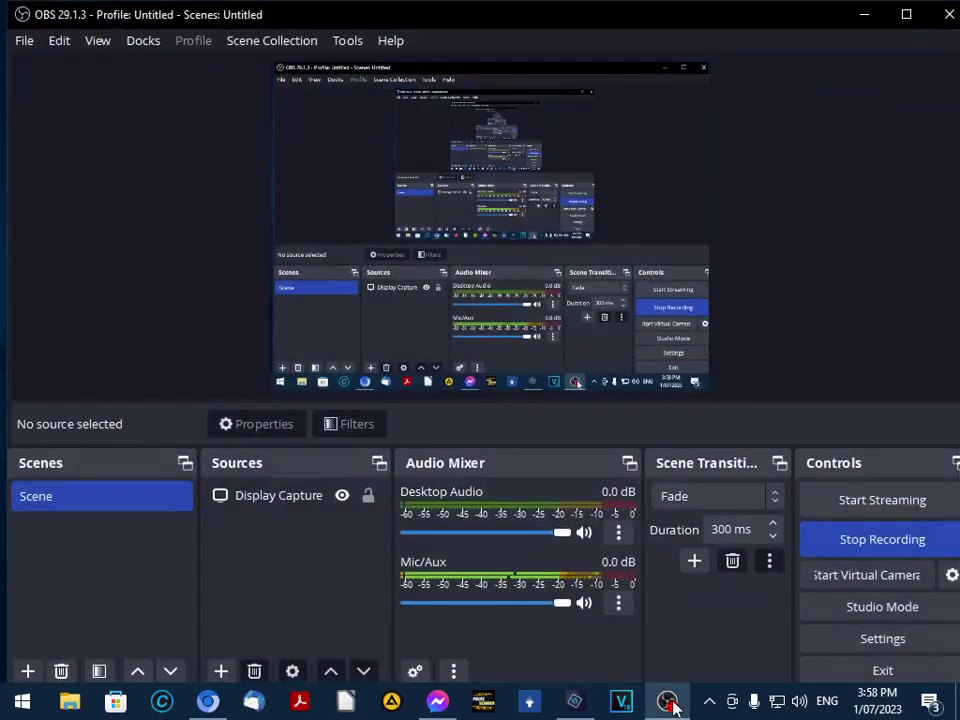